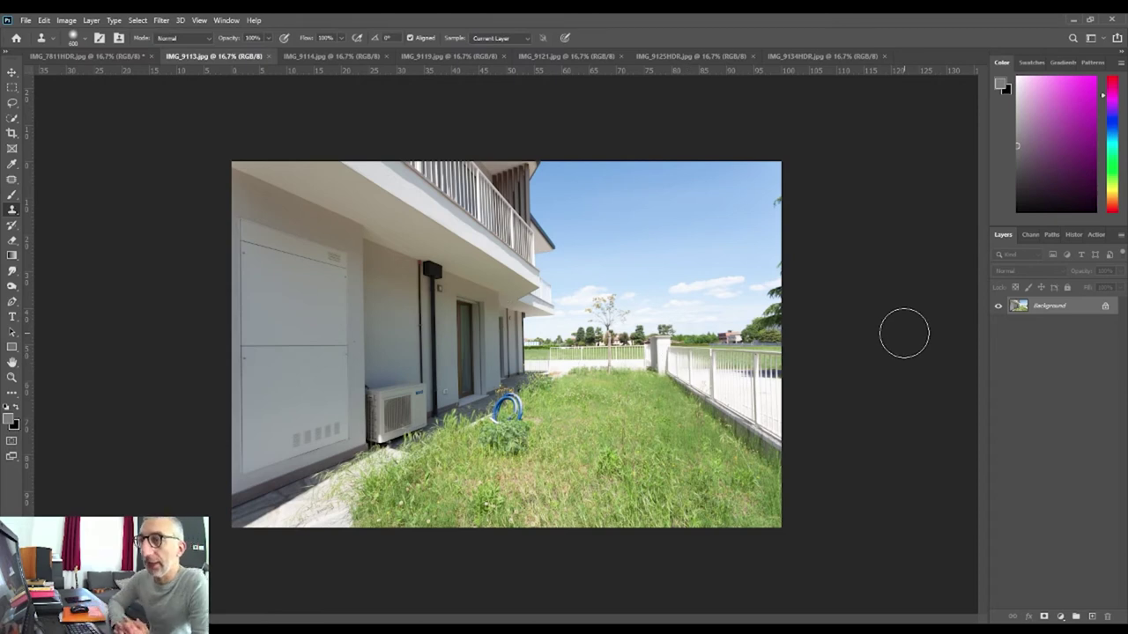
- Browse the open photos and bring up IMG_7811HDR.jpg, the red house with its lawn selected
click(303, 57)
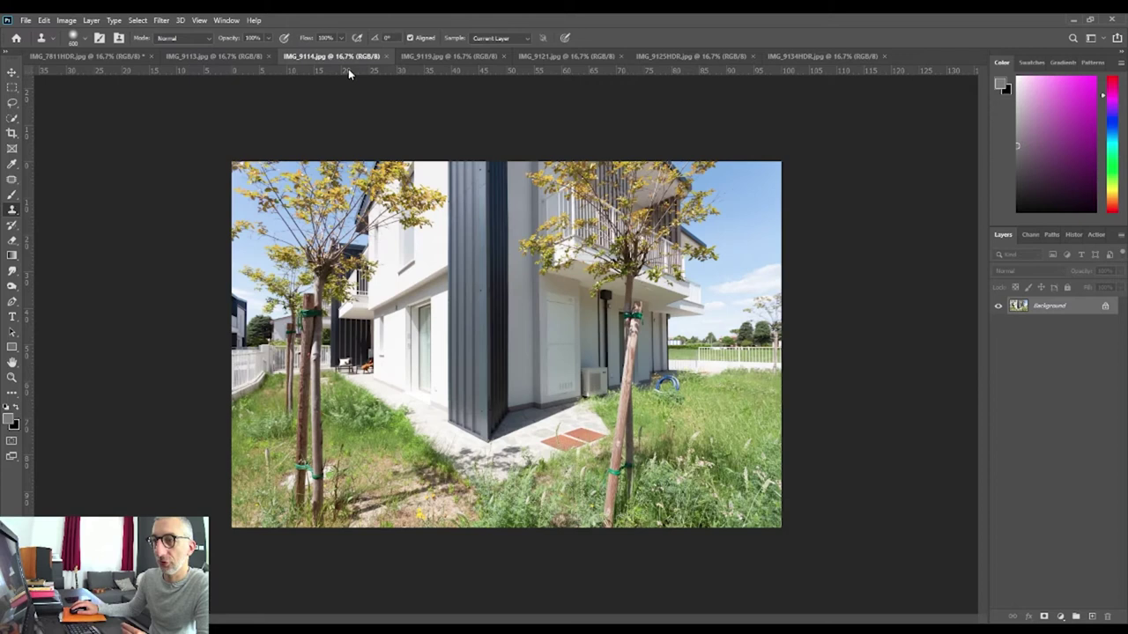
click(444, 56)
click(560, 56)
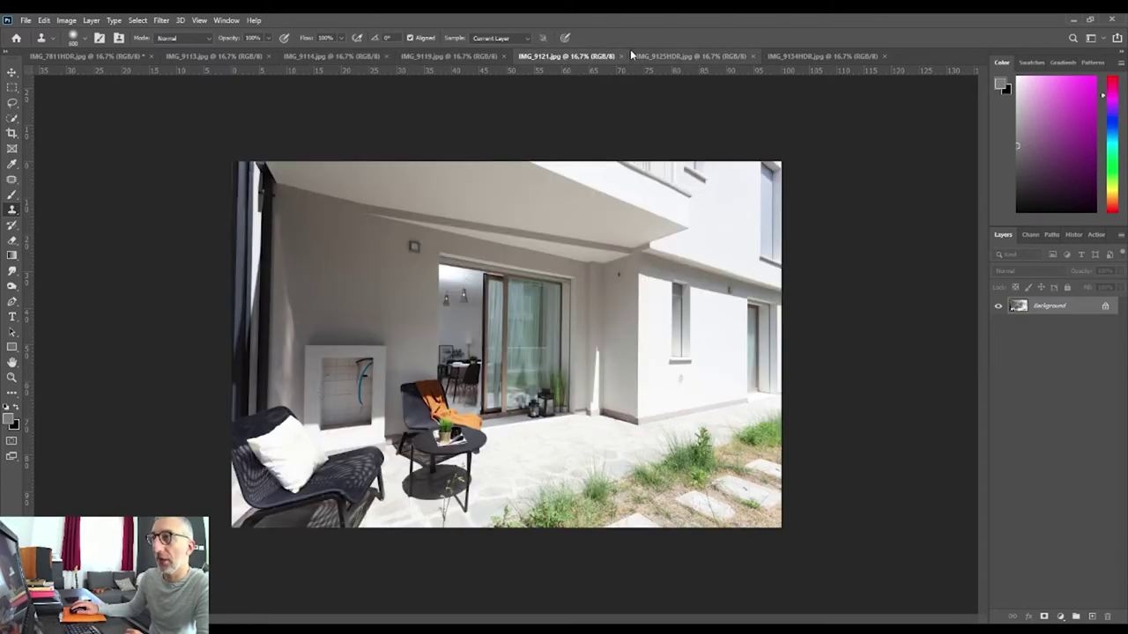
click(664, 54)
click(794, 55)
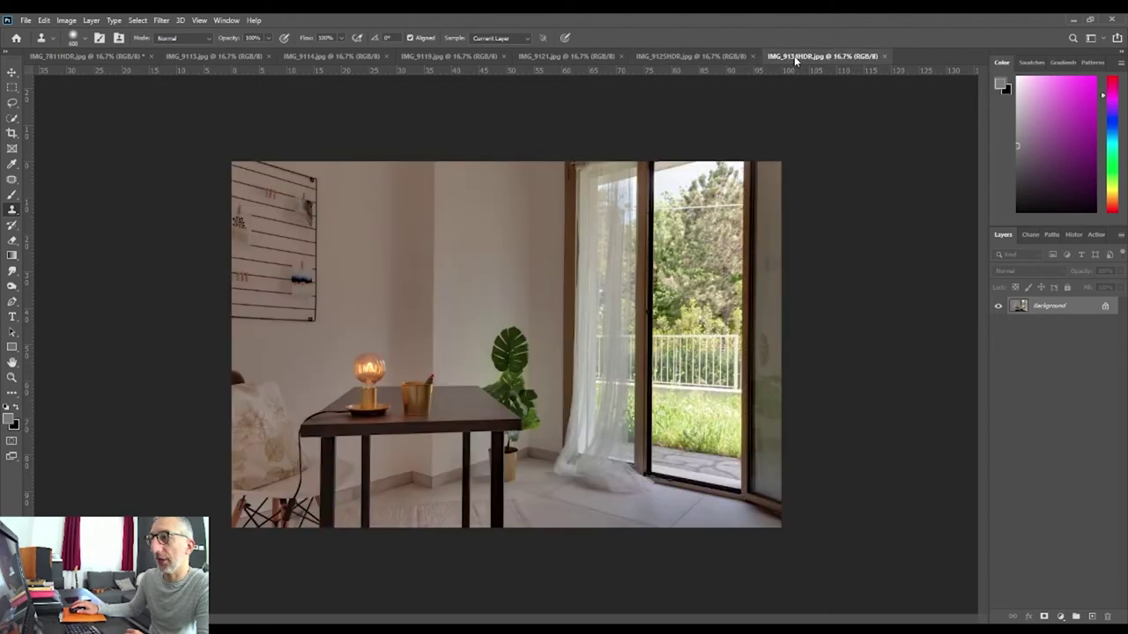
click(215, 57)
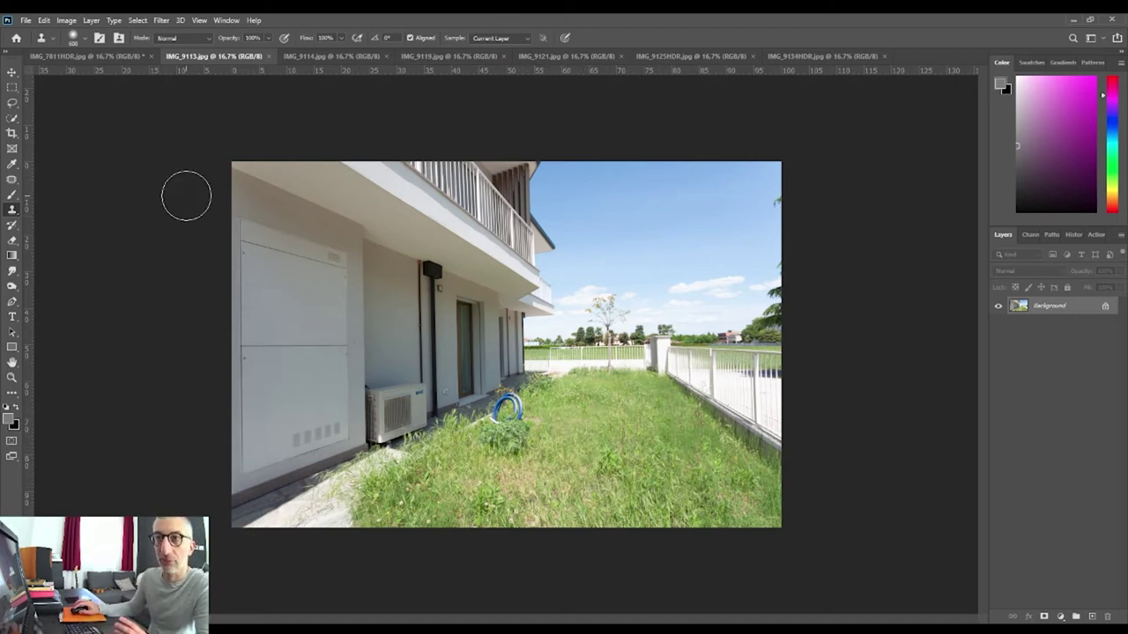
click(118, 57)
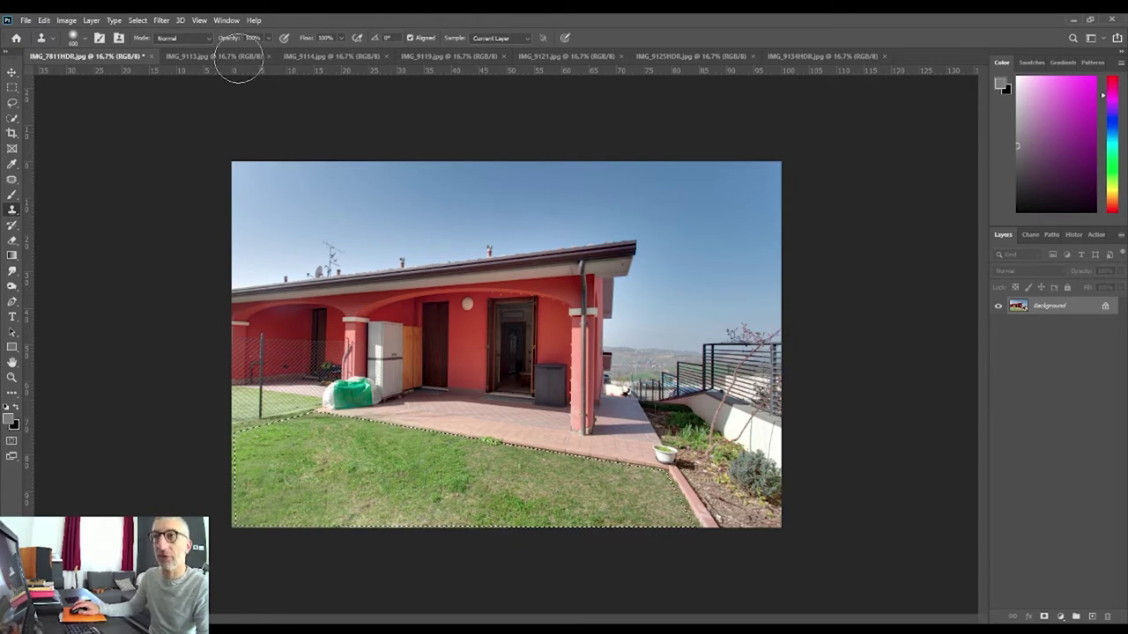
- Paste the red house lawn into IMG_9113 as Layer 1 and drag it over the lower foreground
click(237, 58)
key(ctrl+v)
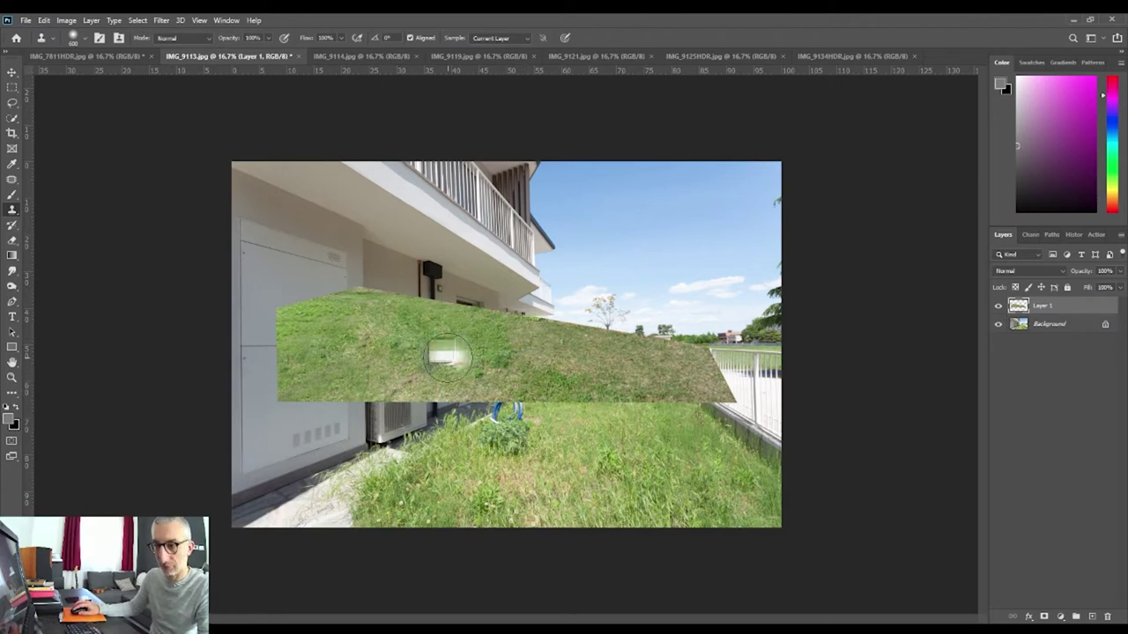
key(v)
mouse_move(423, 356)
mouse_down()
mouse_move(494, 413)
mouse_move(624, 438)
mouse_move(598, 429)
mouse_move(625, 422)
mouse_move(497, 471)
mouse_up()
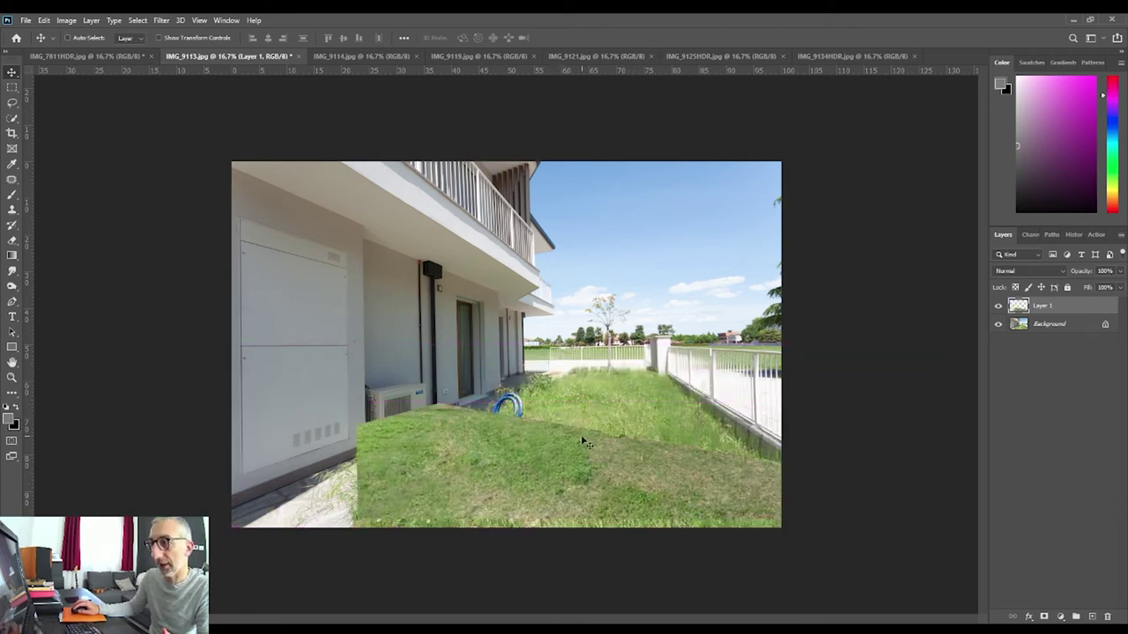
mouse_move(613, 453)
mouse_down()
mouse_move(573, 424)
mouse_move(534, 434)
mouse_move(564, 458)
mouse_move(563, 434)
mouse_up()
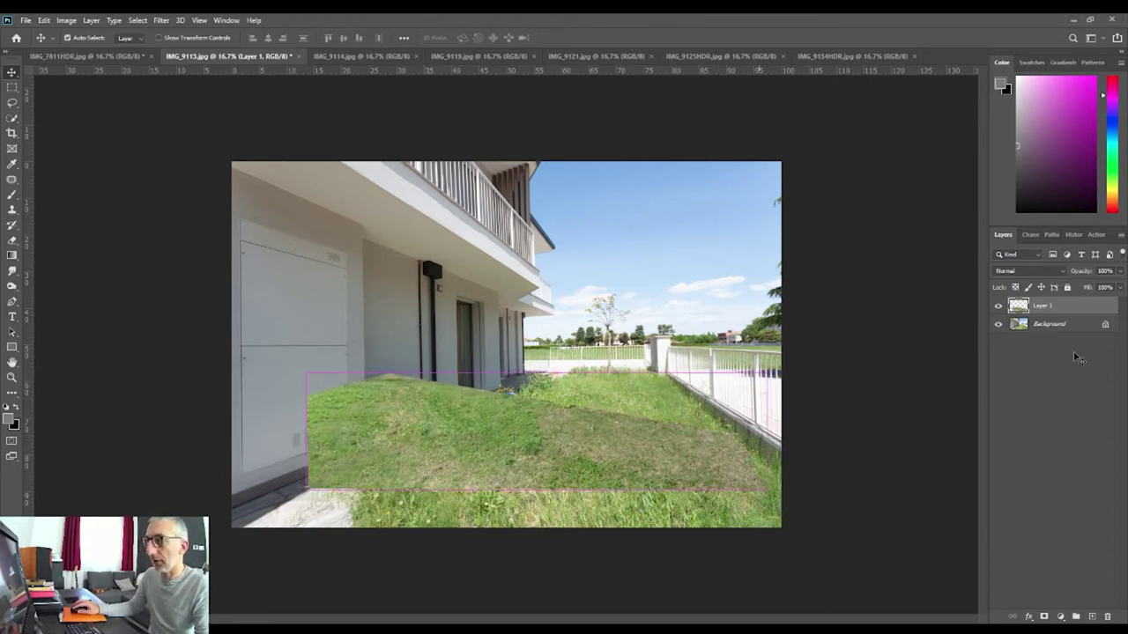
key(t)
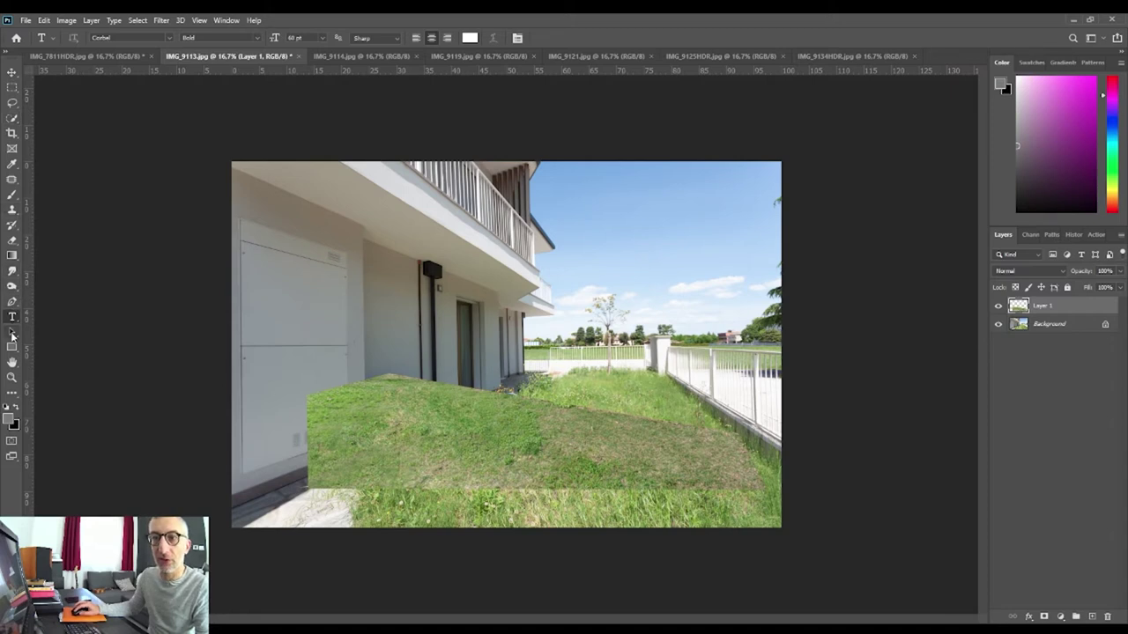
key(v)
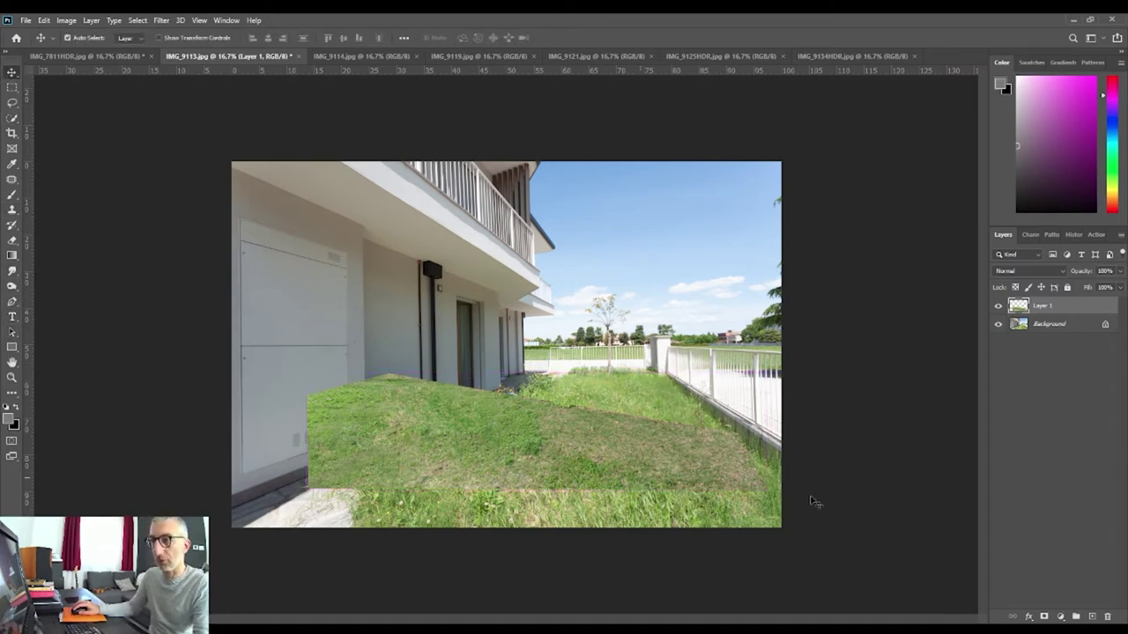
key(ctrl+t)
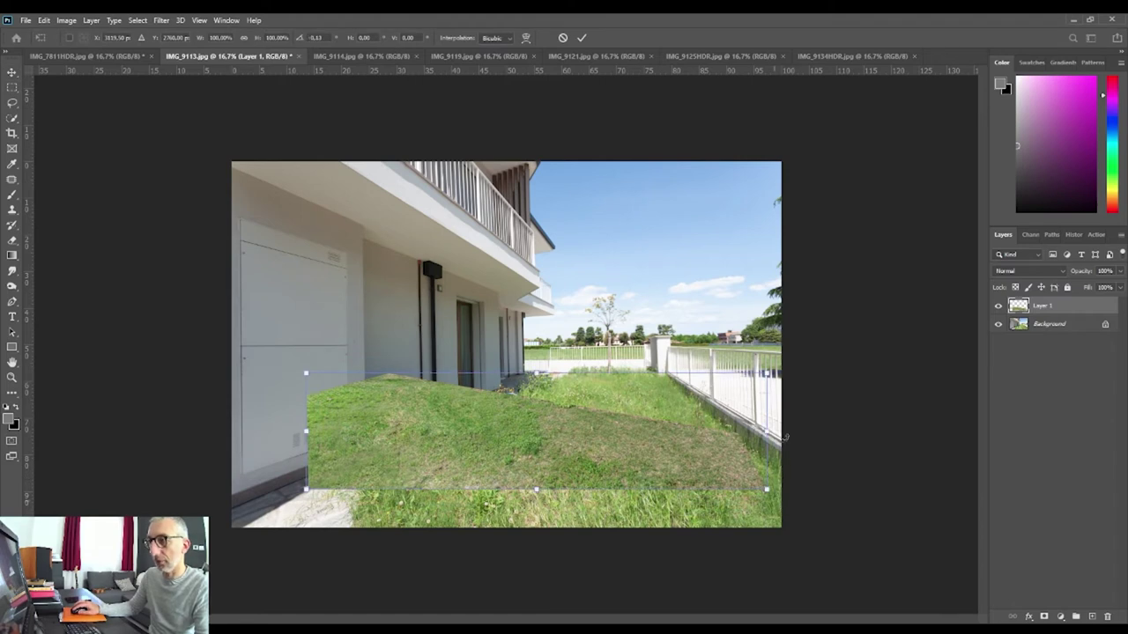
- Rotate, reposition and stretch the pasted grass patch taller over the garden lawn
drag(785, 435, 702, 601)
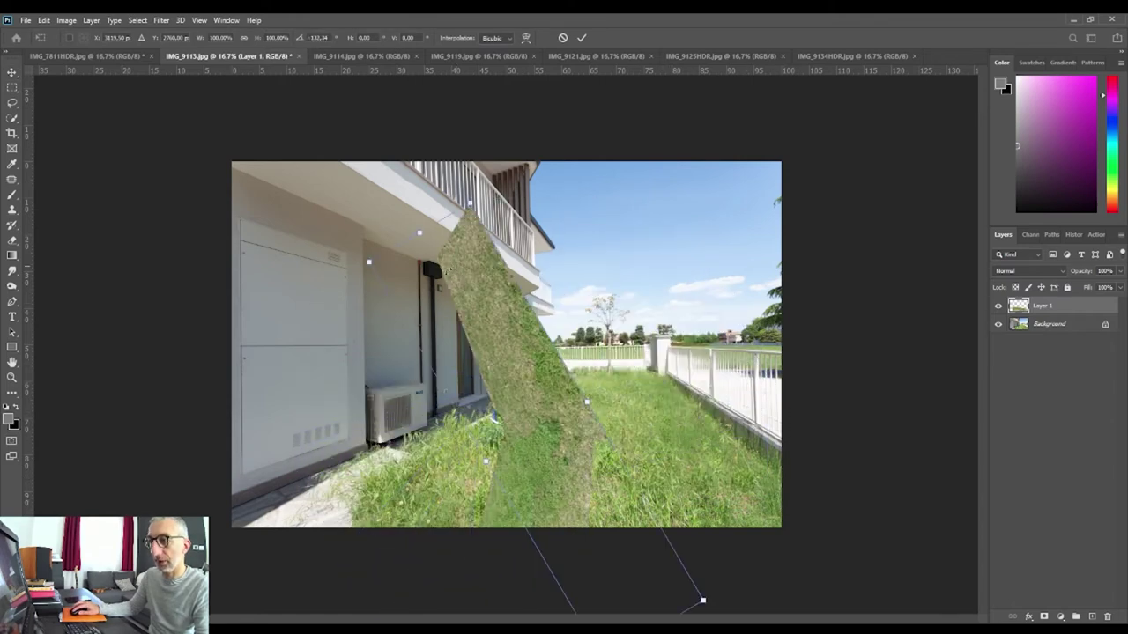
mouse_move(703, 601)
mouse_down()
mouse_move(733, 401)
mouse_move(722, 347)
mouse_move(701, 570)
mouse_up()
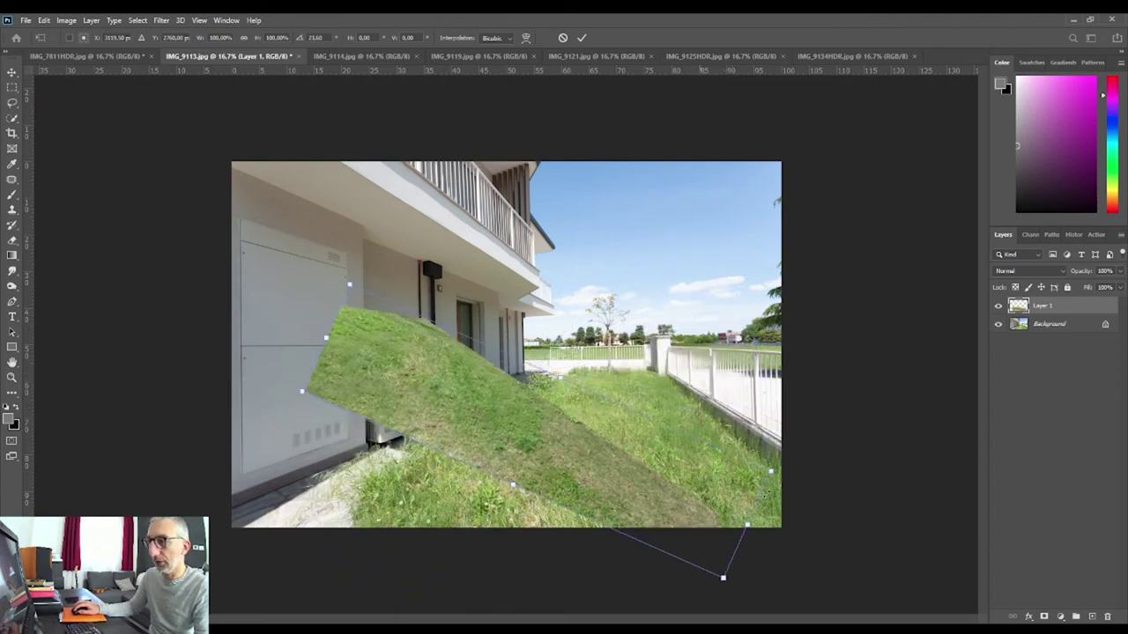
drag(763, 495, 507, 405)
mouse_move(755, 314)
mouse_down()
mouse_move(796, 521)
mouse_move(812, 470)
mouse_up()
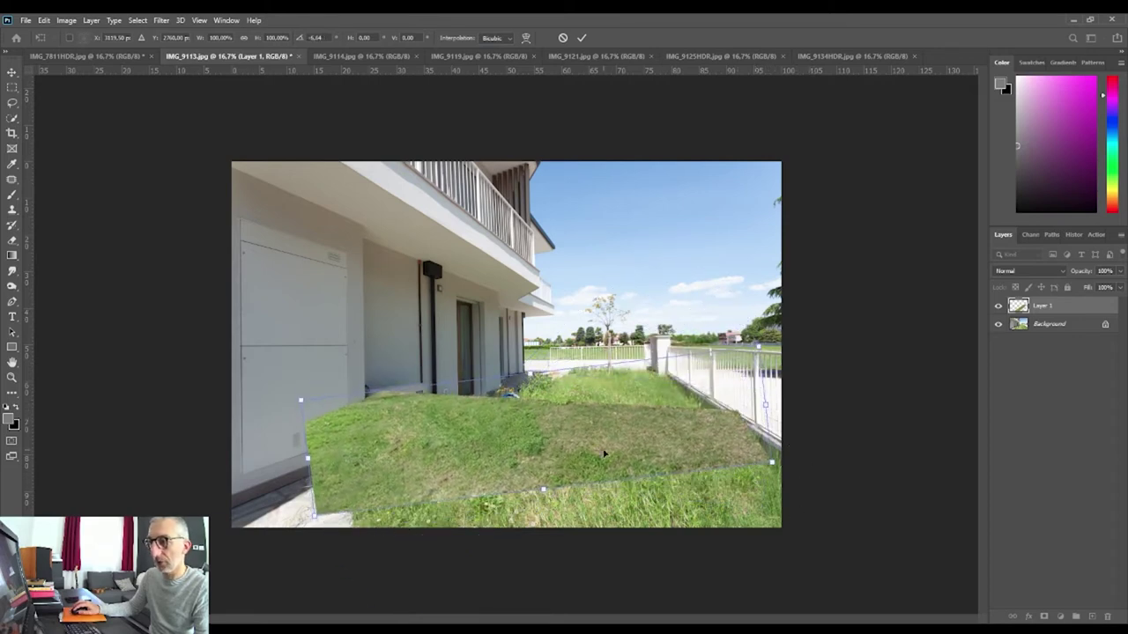
mouse_move(664, 526)
mouse_down()
mouse_move(592, 441)
mouse_move(643, 500)
mouse_up()
drag(575, 433, 587, 388)
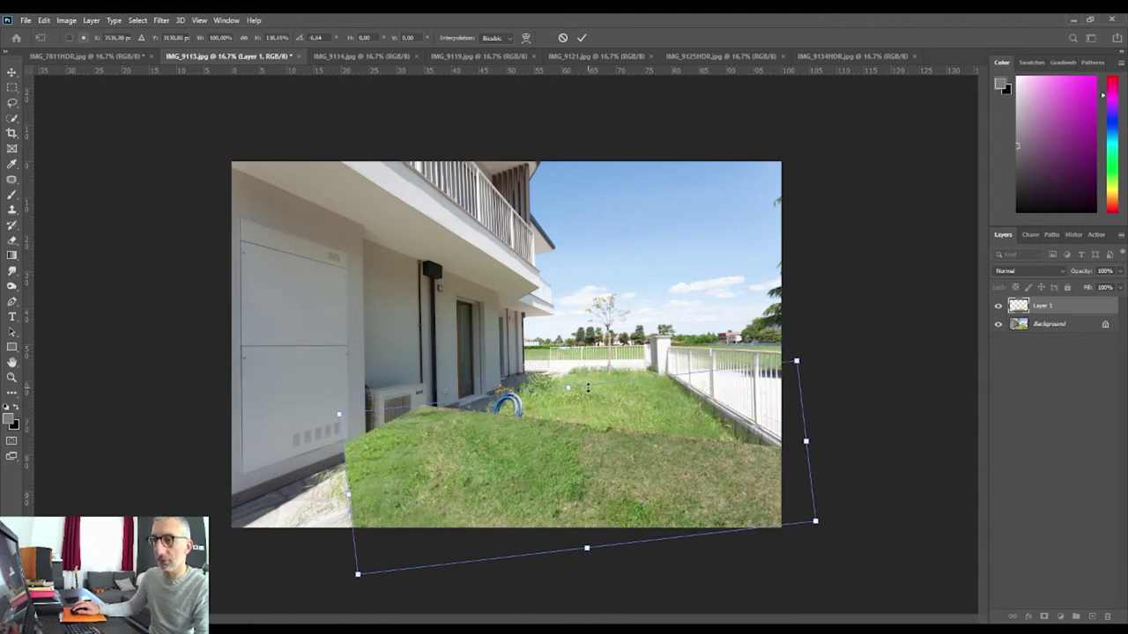
- Distort the grass corners into a bank rising from the building, then commit the transform
mouse_move(795, 362)
mouse_down()
mouse_move(808, 318)
mouse_move(816, 342)
mouse_up()
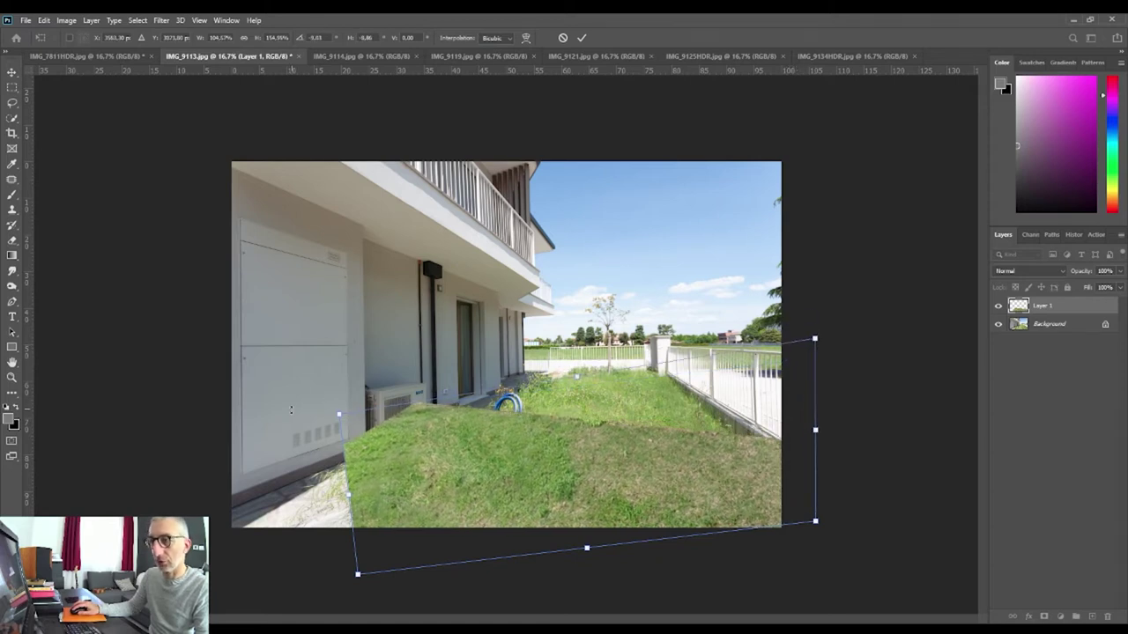
mouse_move(341, 417)
mouse_down()
mouse_move(490, 459)
mouse_move(437, 429)
mouse_up()
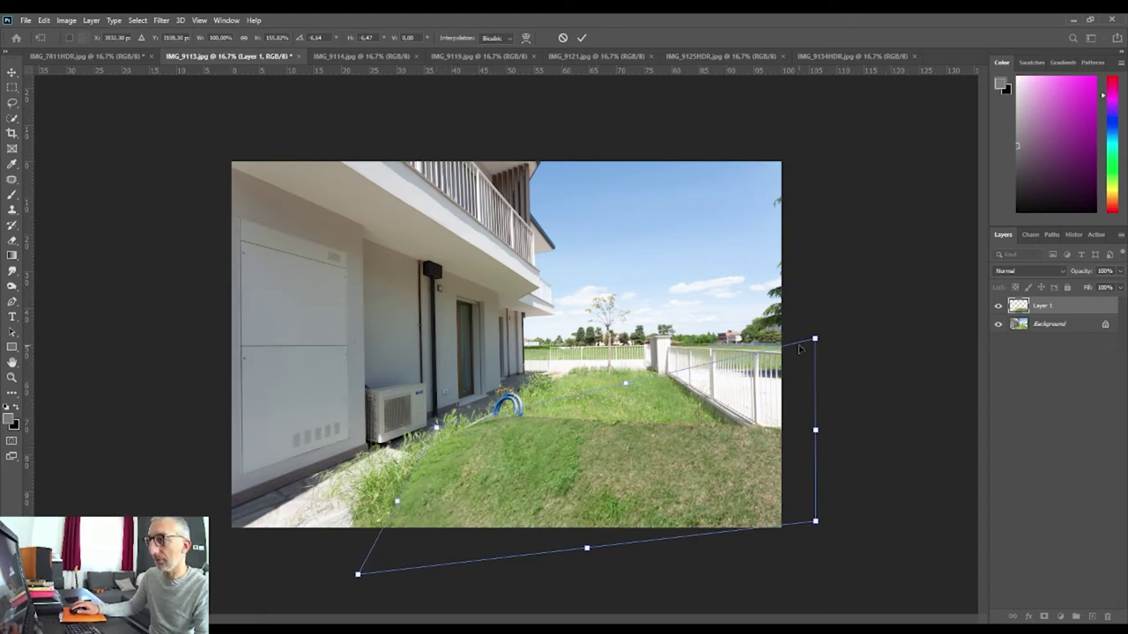
drag(807, 333, 805, 326)
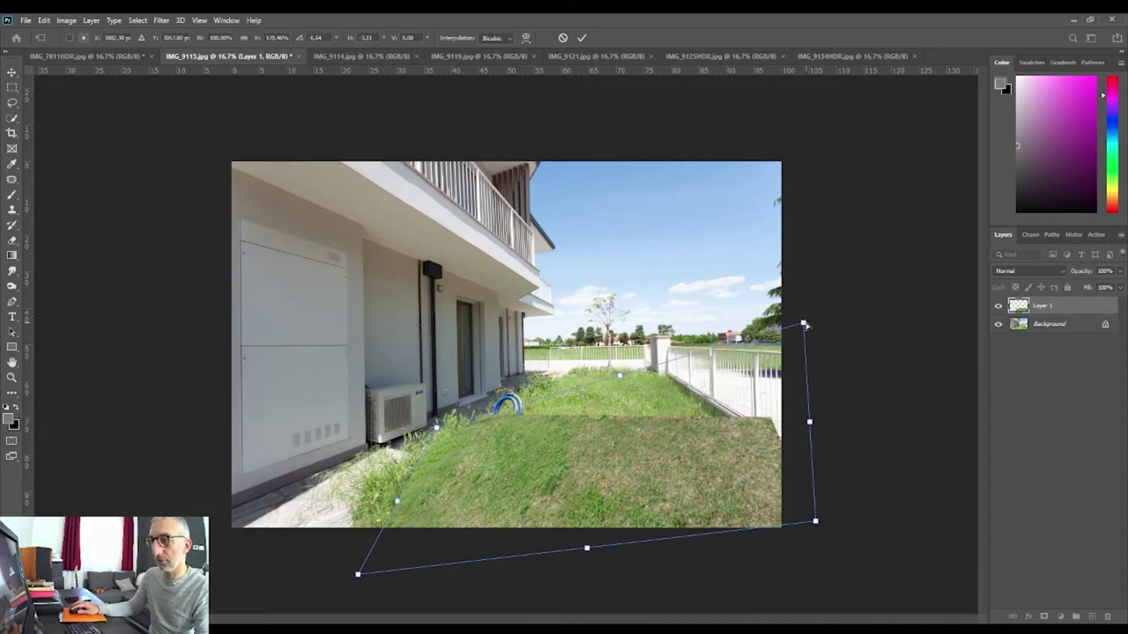
key(ctrl+h)
key(Return)
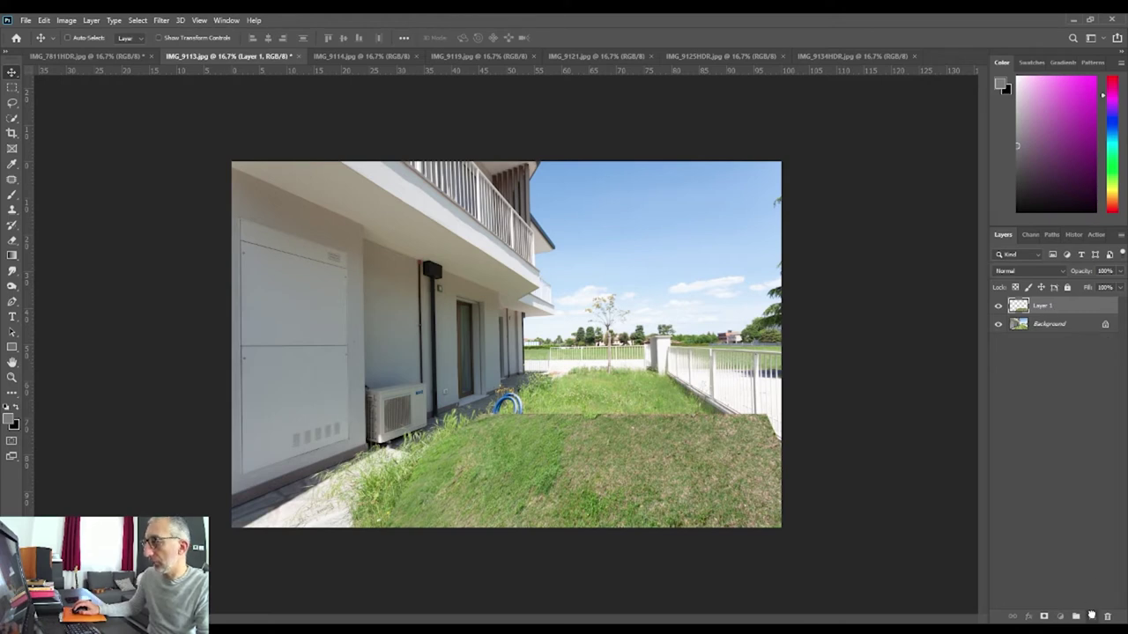
- Duplicate the grass layer, move it toward the fence, scale it to about 83% and set 53% opacity
drag(1085, 610, 1092, 616)
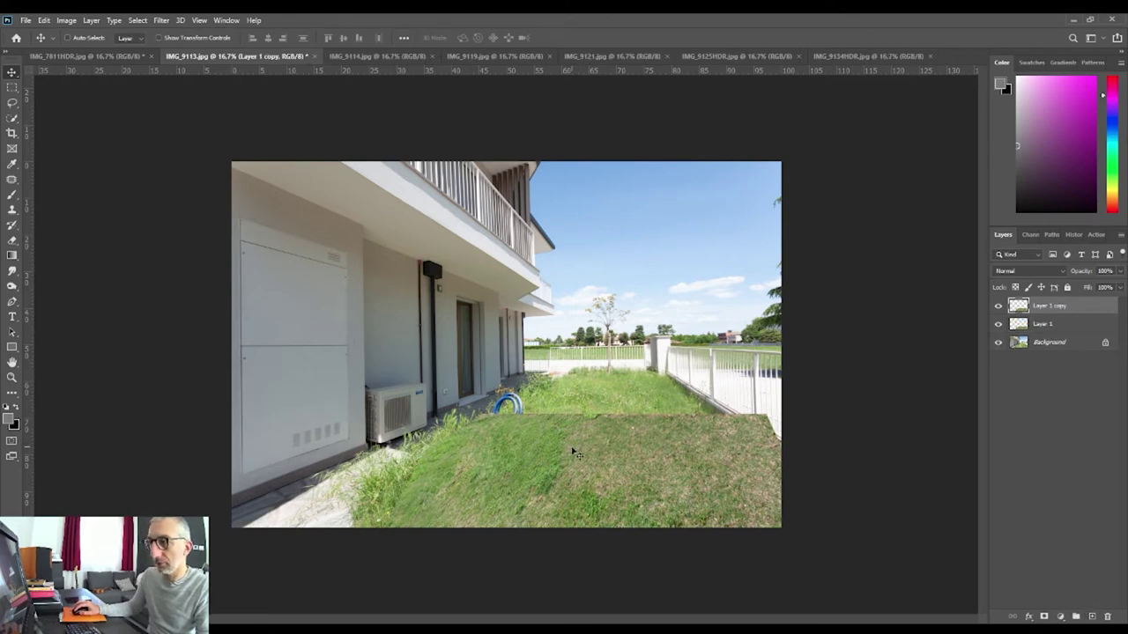
mouse_move(577, 468)
mouse_down()
mouse_move(606, 381)
mouse_move(629, 381)
mouse_move(641, 364)
mouse_up()
key(ctrl+t)
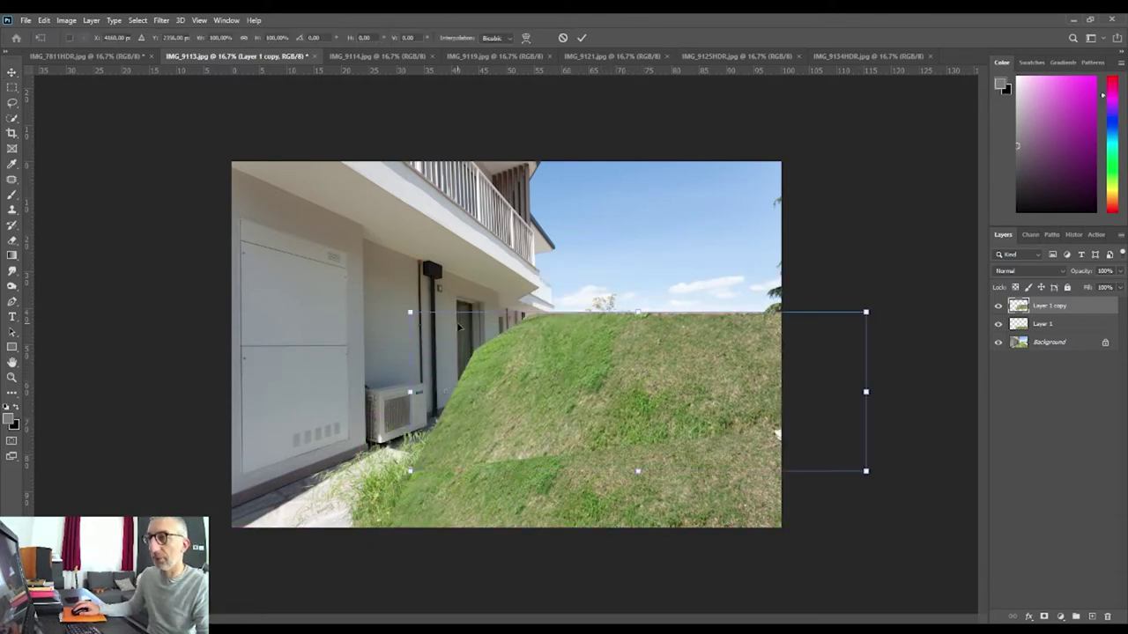
drag(410, 311, 476, 373)
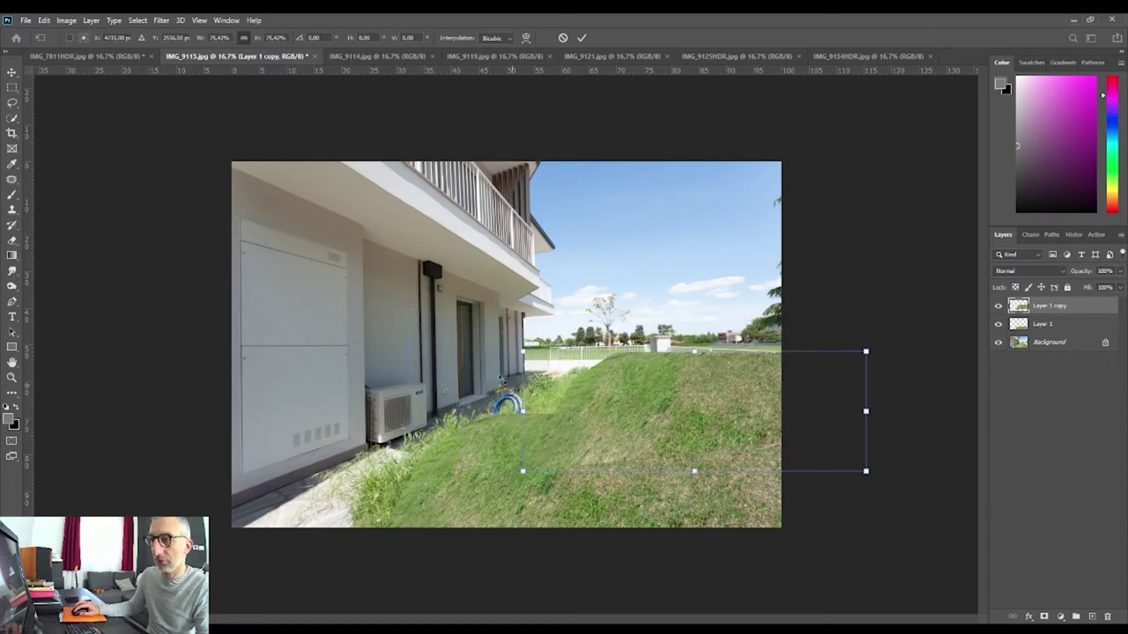
drag(752, 437, 666, 437)
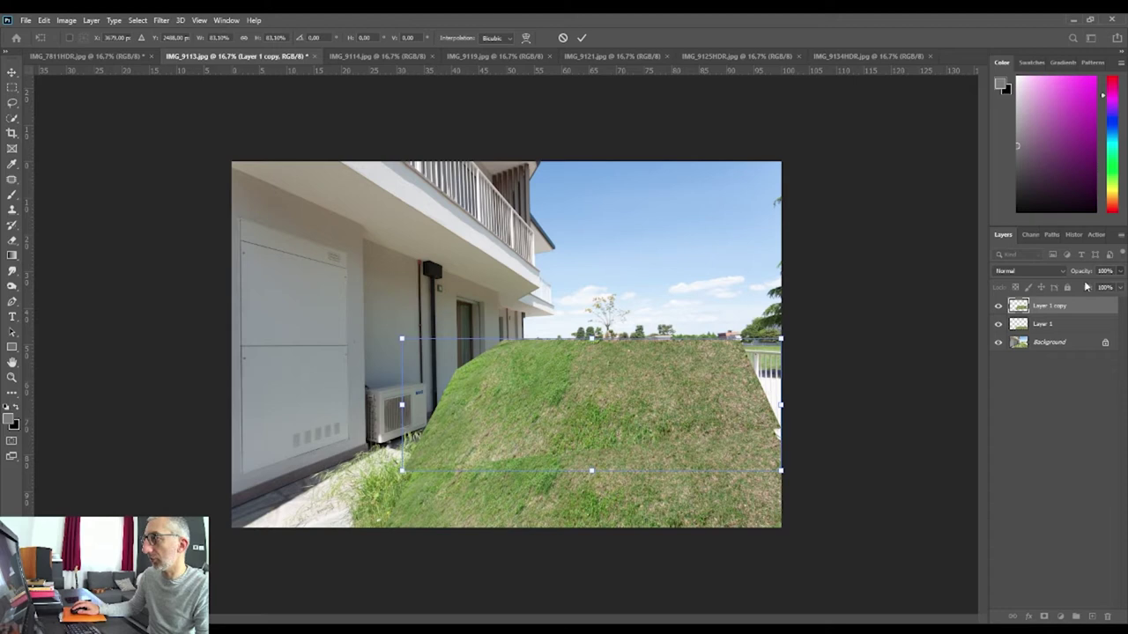
key(3)
key(6)
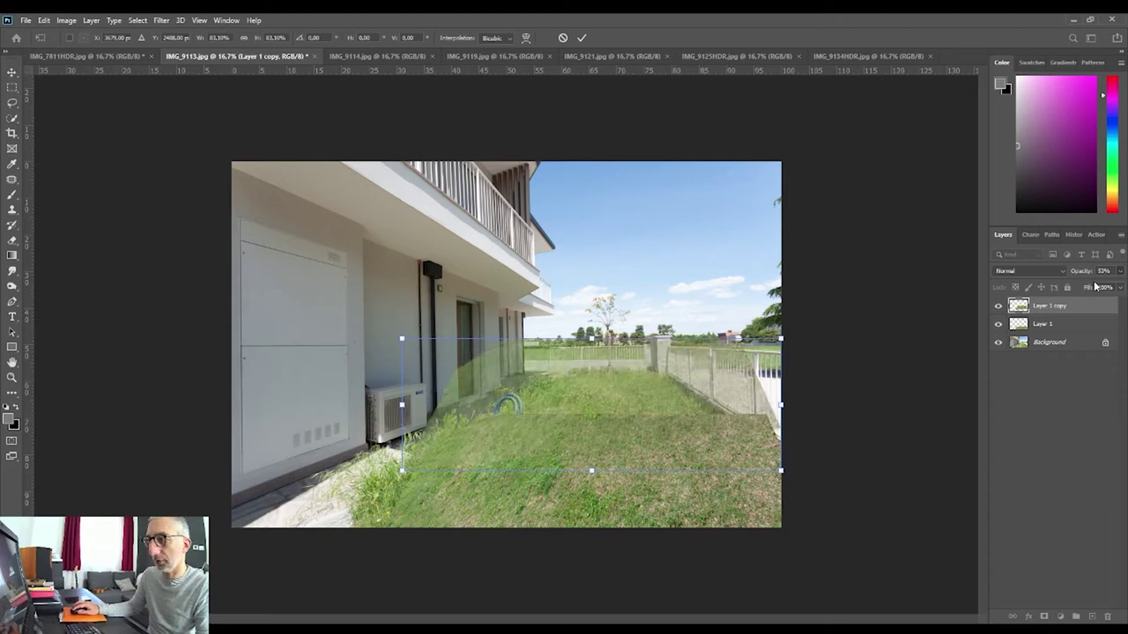
- Distort the grass copy's corners so the slope continues from the building up to the fence
drag(767, 392, 766, 398)
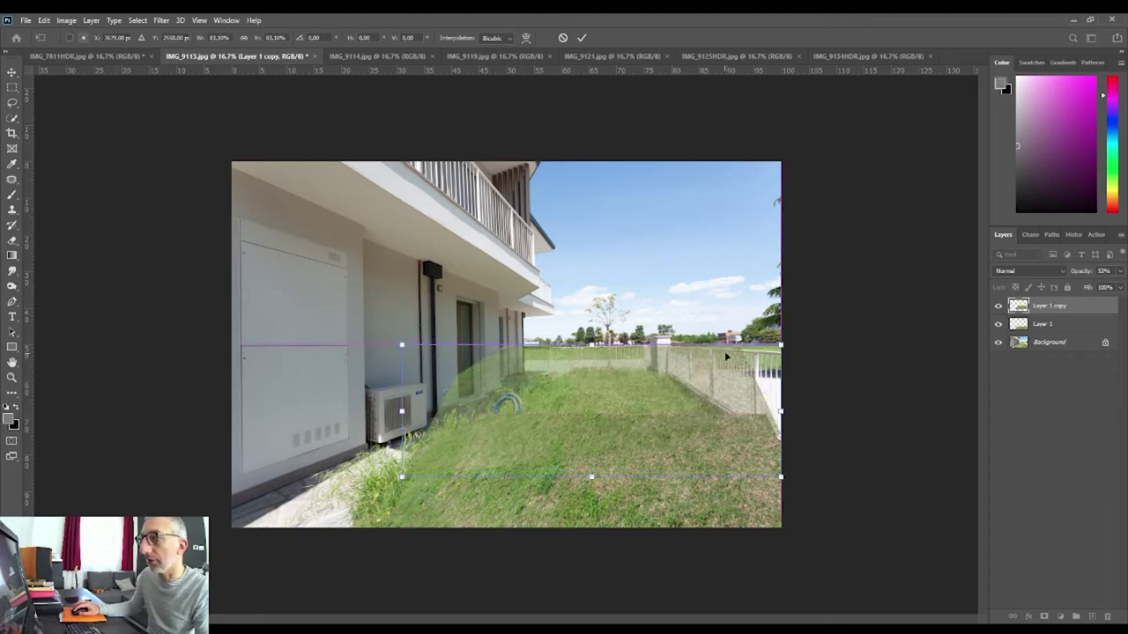
drag(781, 345, 688, 368)
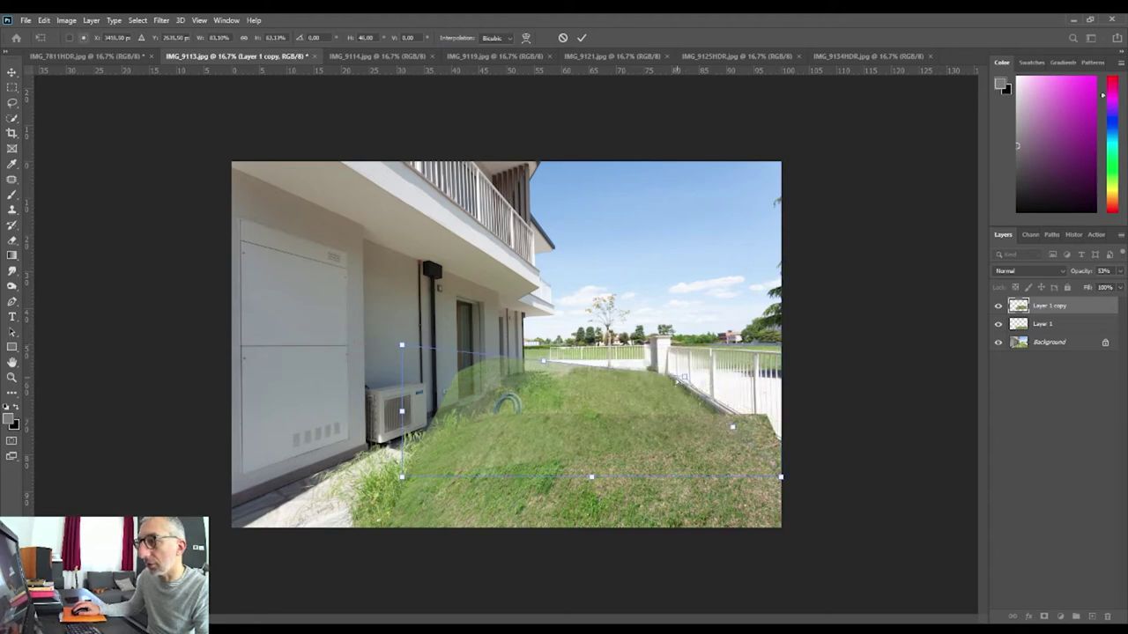
drag(406, 353, 508, 365)
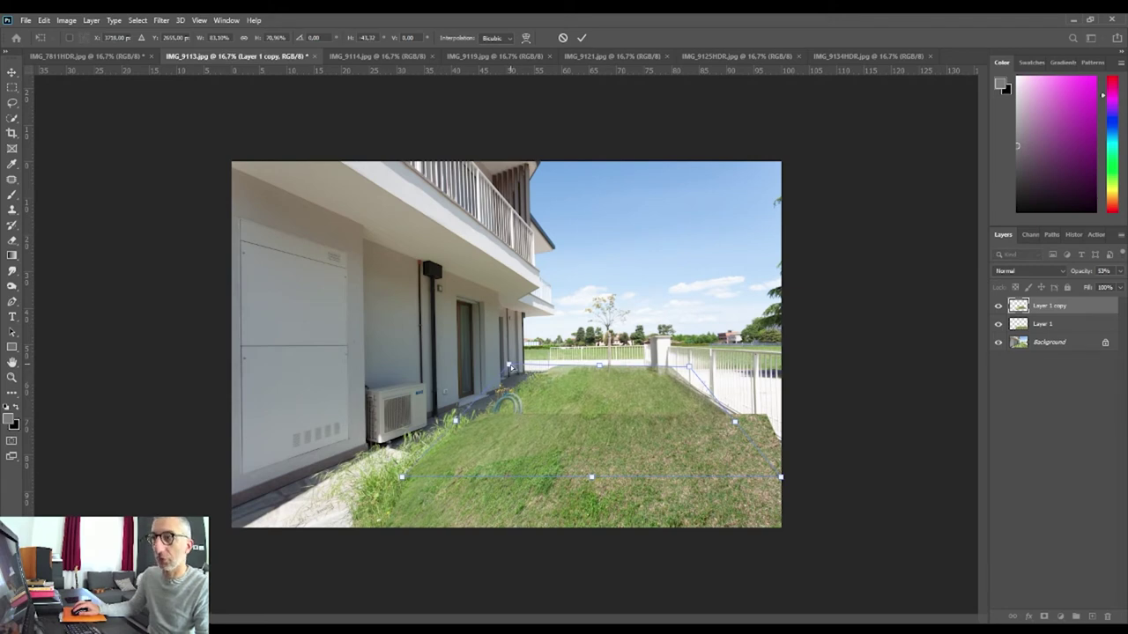
mouse_move(507, 364)
mouse_down()
mouse_move(529, 364)
mouse_move(512, 354)
mouse_up()
drag(445, 477, 381, 476)
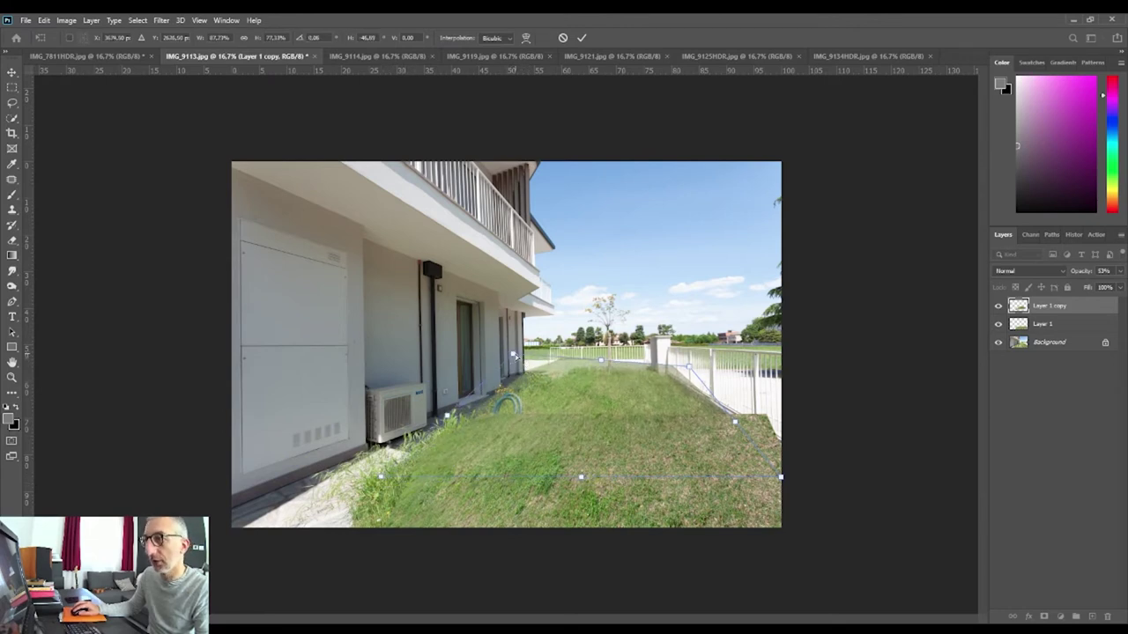
drag(512, 354, 521, 370)
drag(692, 370, 676, 368)
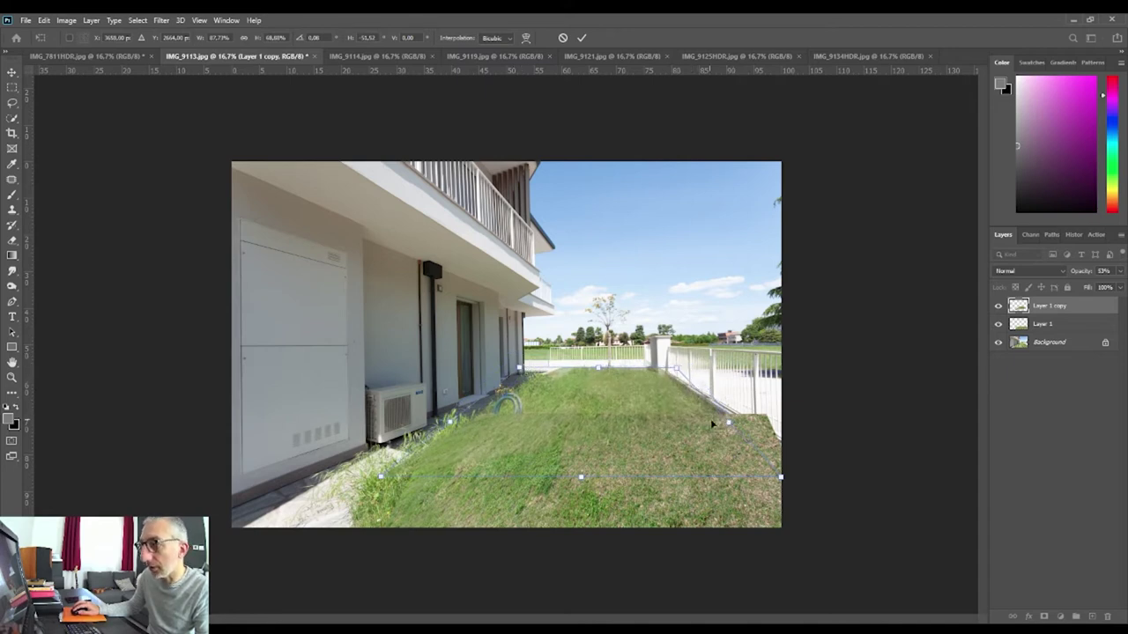
drag(728, 424, 730, 426)
drag(788, 480, 775, 434)
- Commit the grass copy's transform and return it to 100% opacity
key(Return)
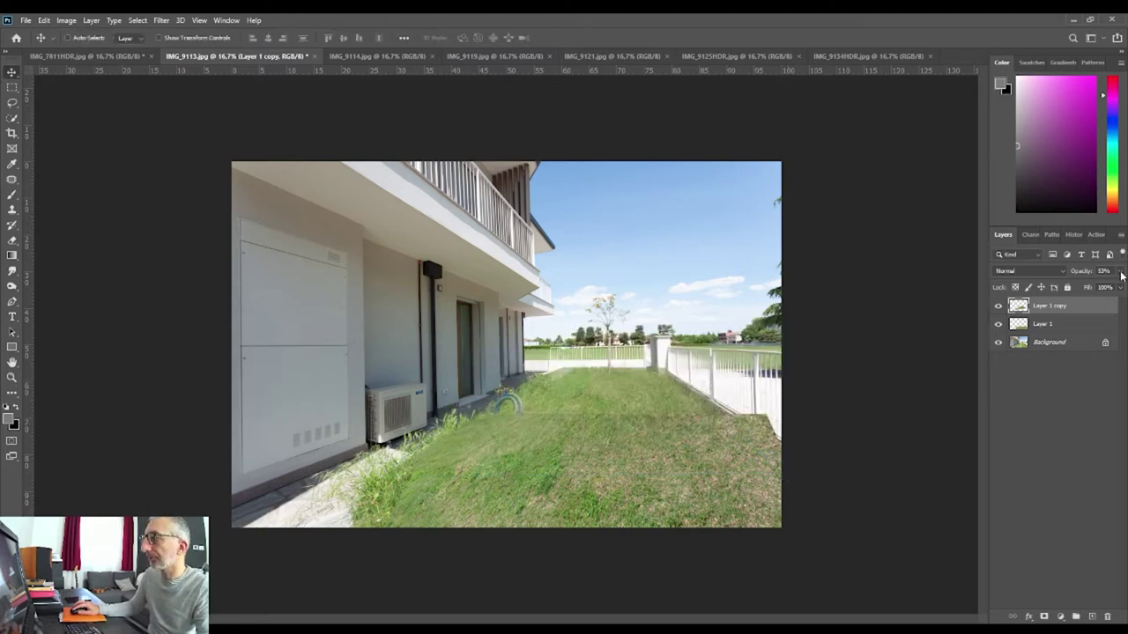
key(0)
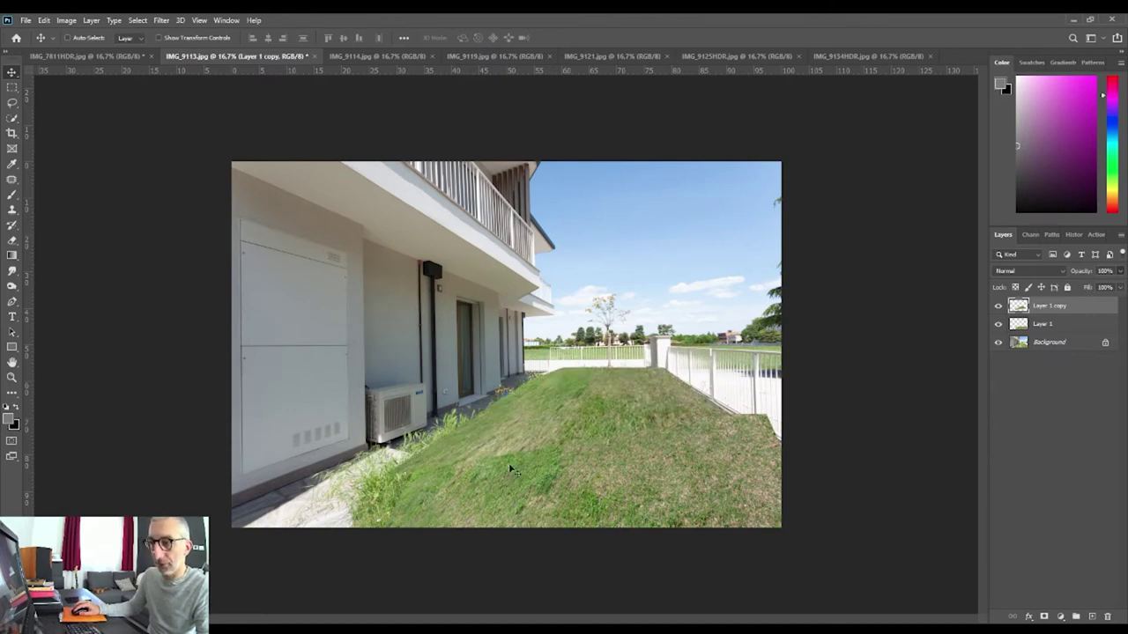
key(ctrl+z)
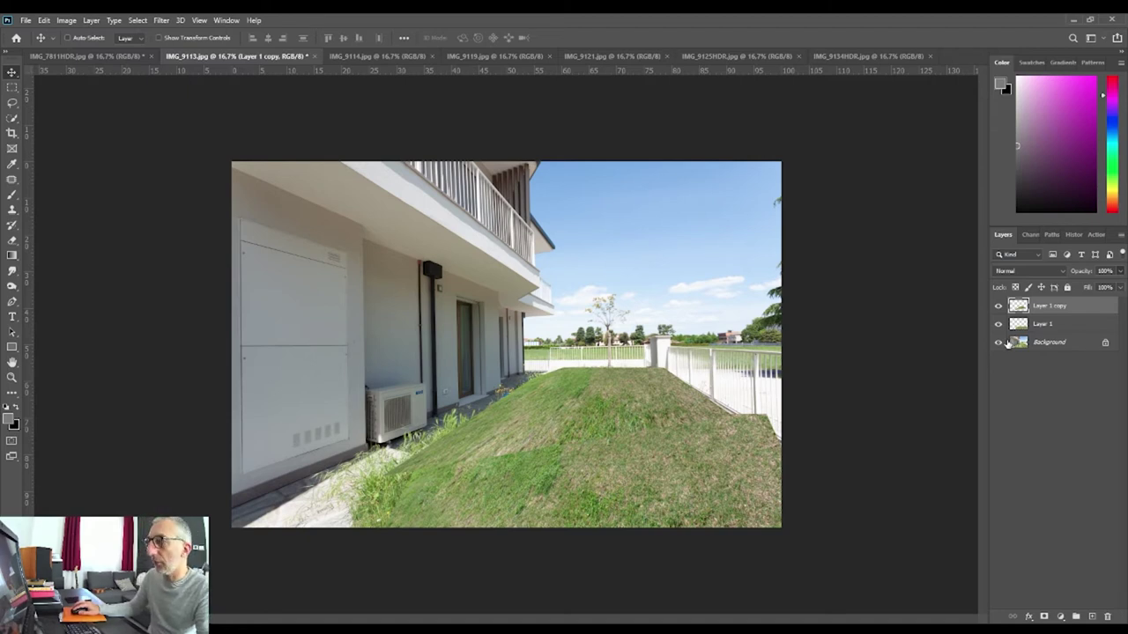
- Hide Layer 1 copy and Layer 1, and select the Background layer
click(998, 306)
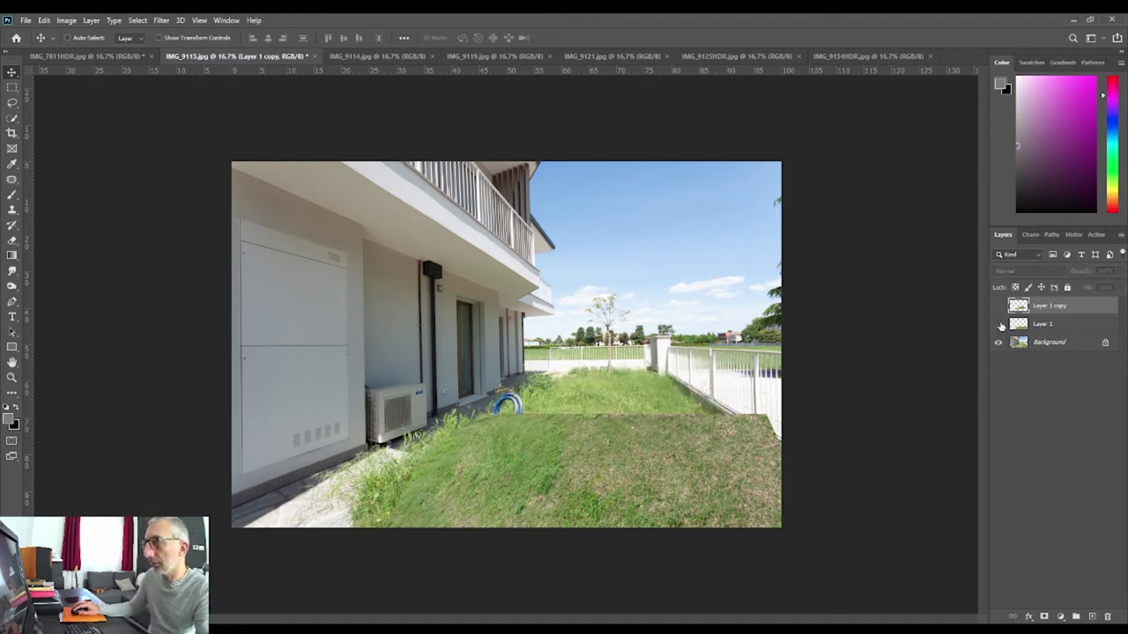
click(998, 324)
click(1043, 344)
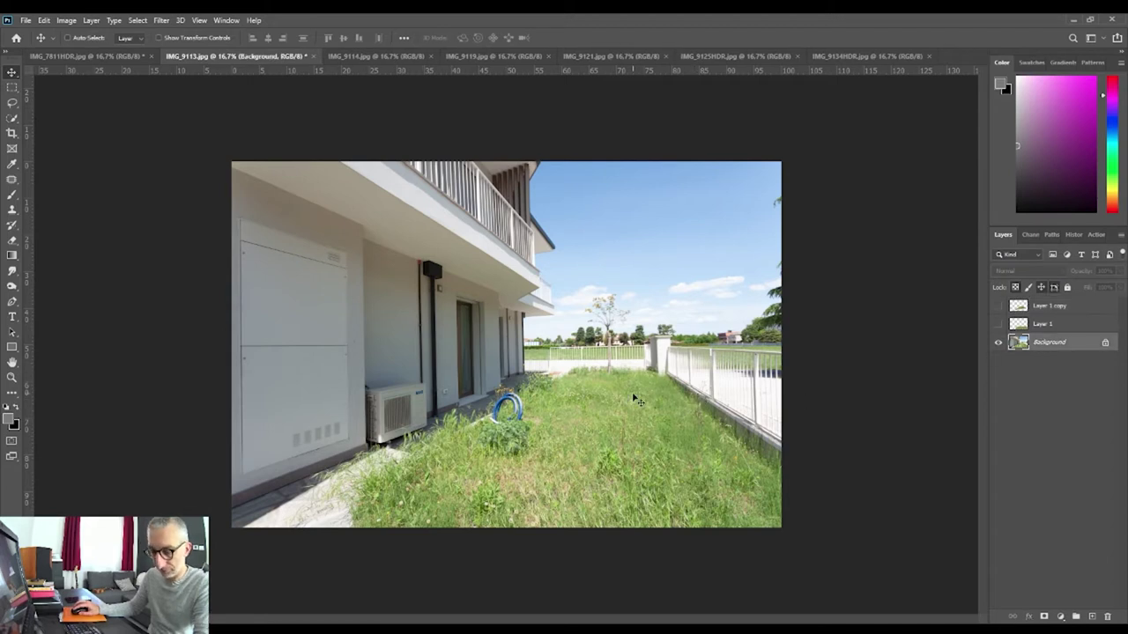
- Trace a pen path around the flat lawn between building and fence and load it as a selection
key(p)
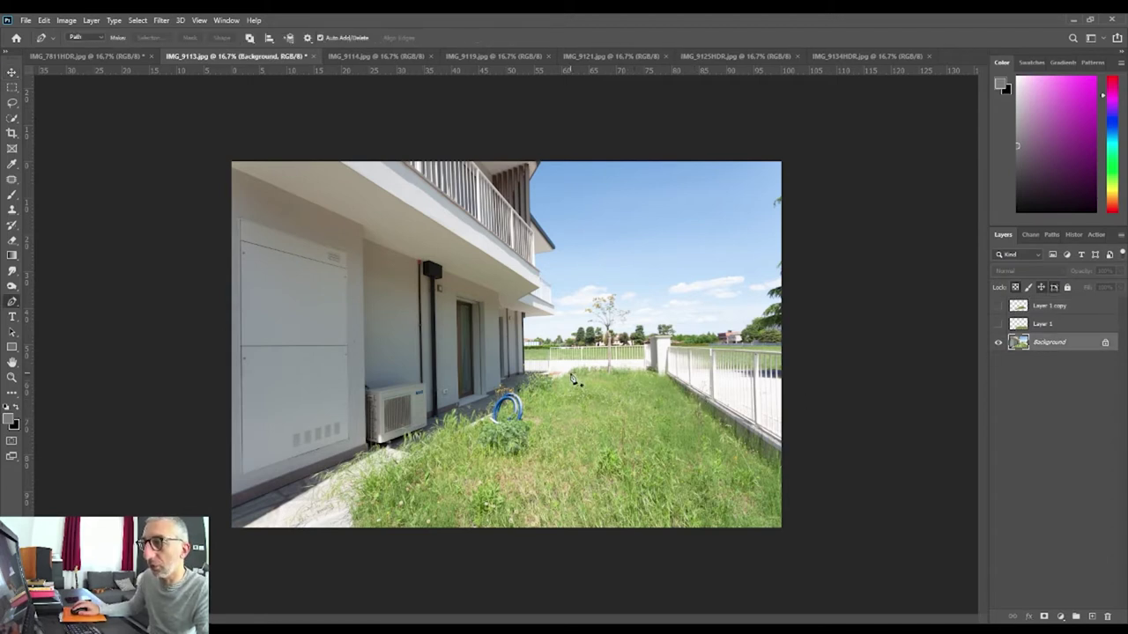
click(570, 374)
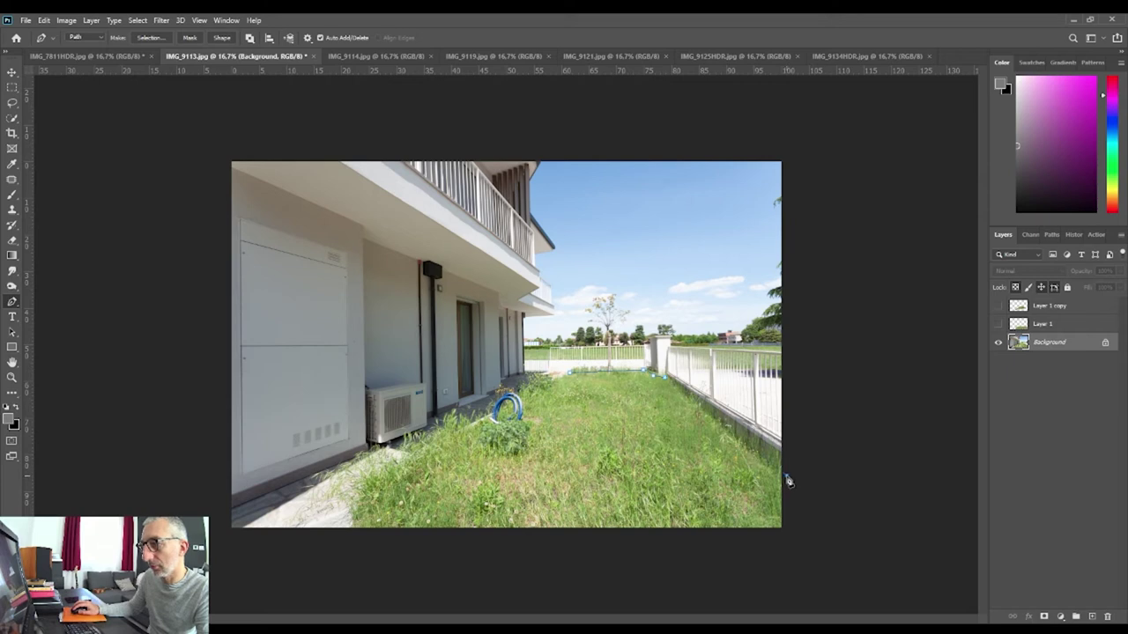
click(796, 531)
click(503, 561)
drag(319, 546, 326, 541)
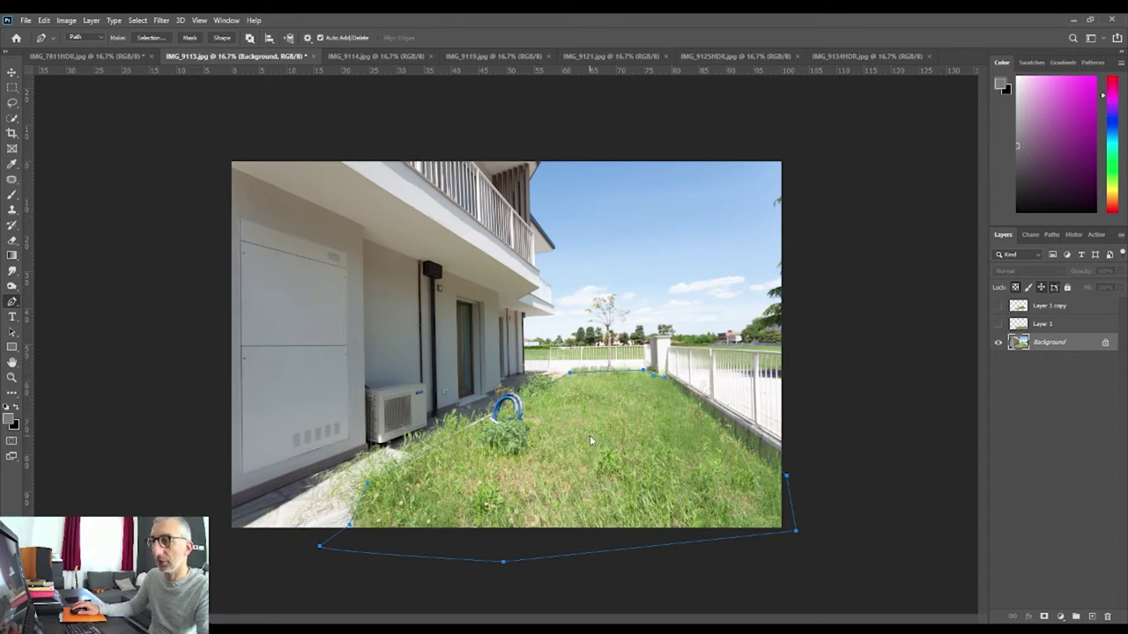
key(i)
key(p)
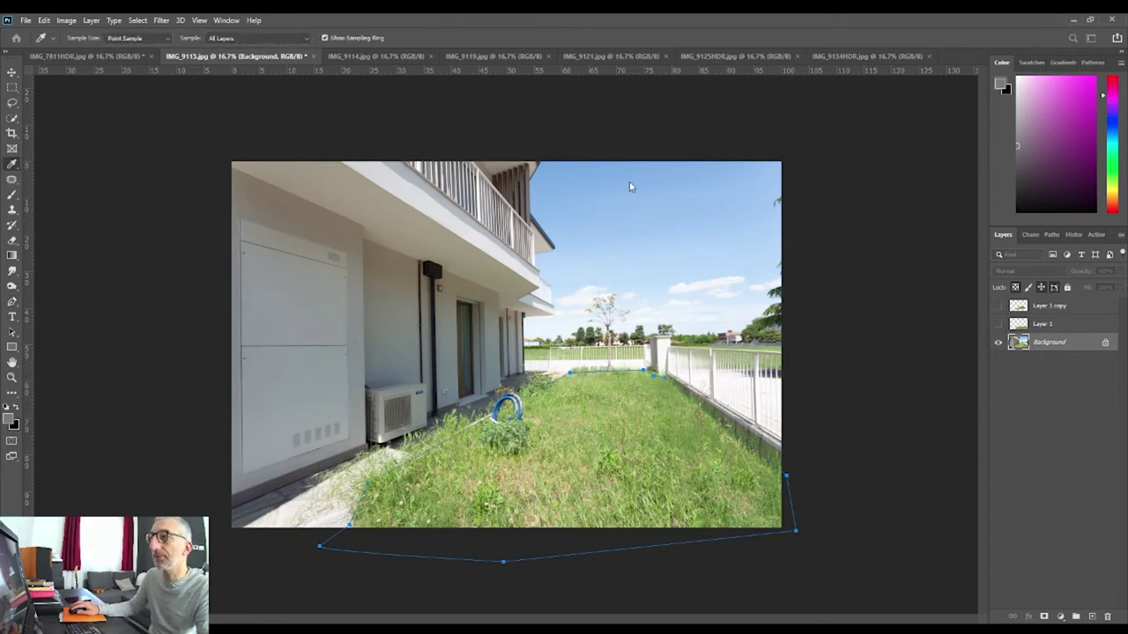
key(Escape)
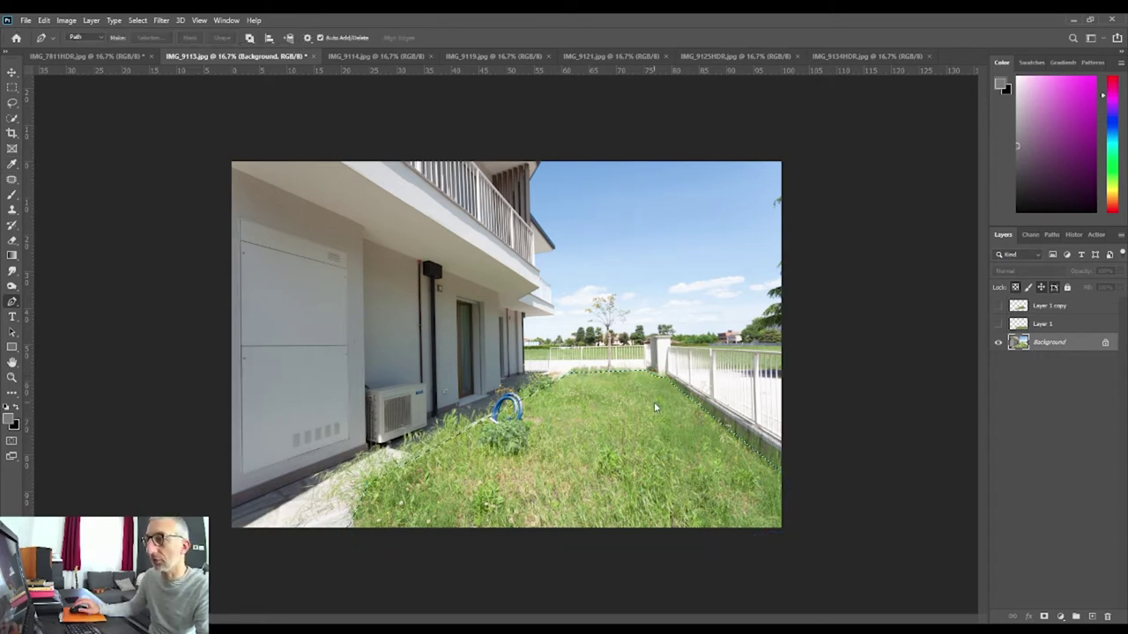
key(ctrl+Return)
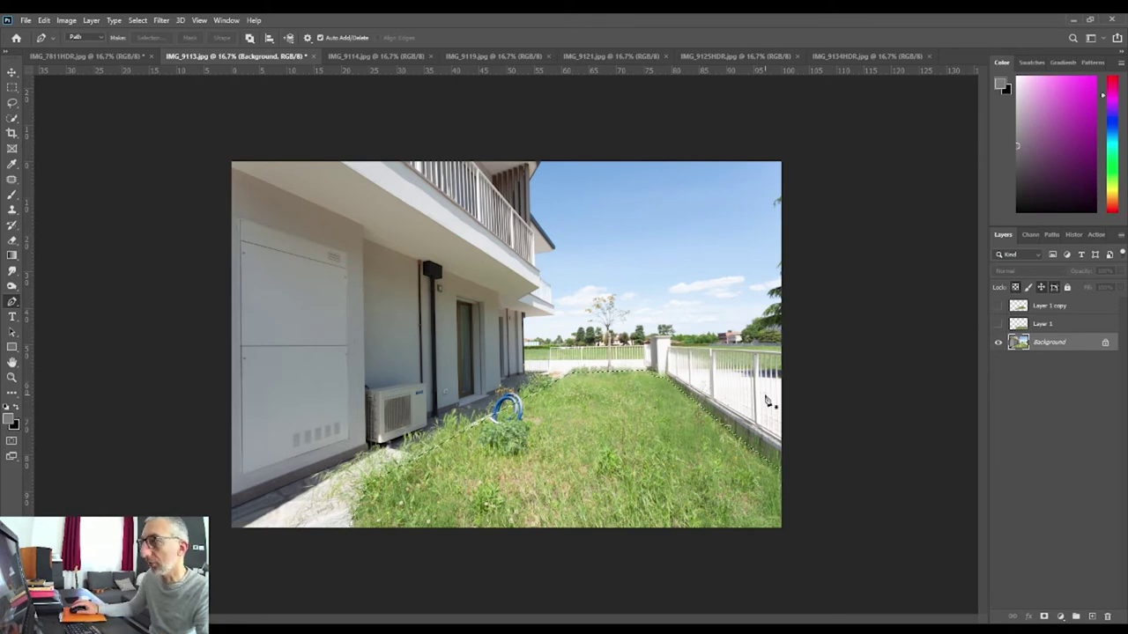
click(1017, 325)
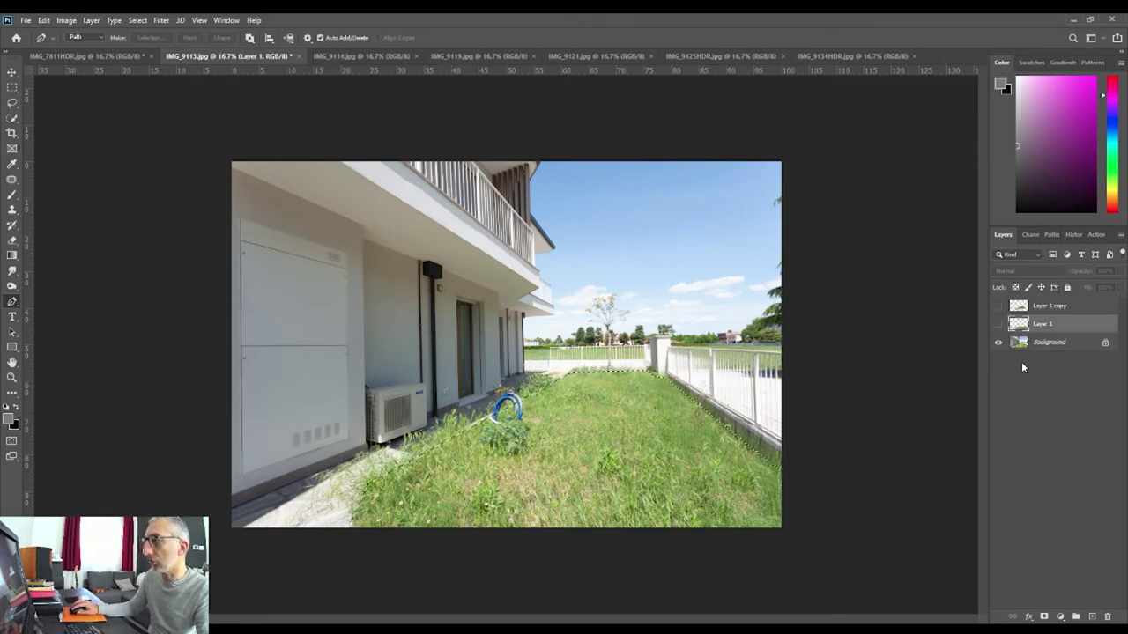
click(1051, 343)
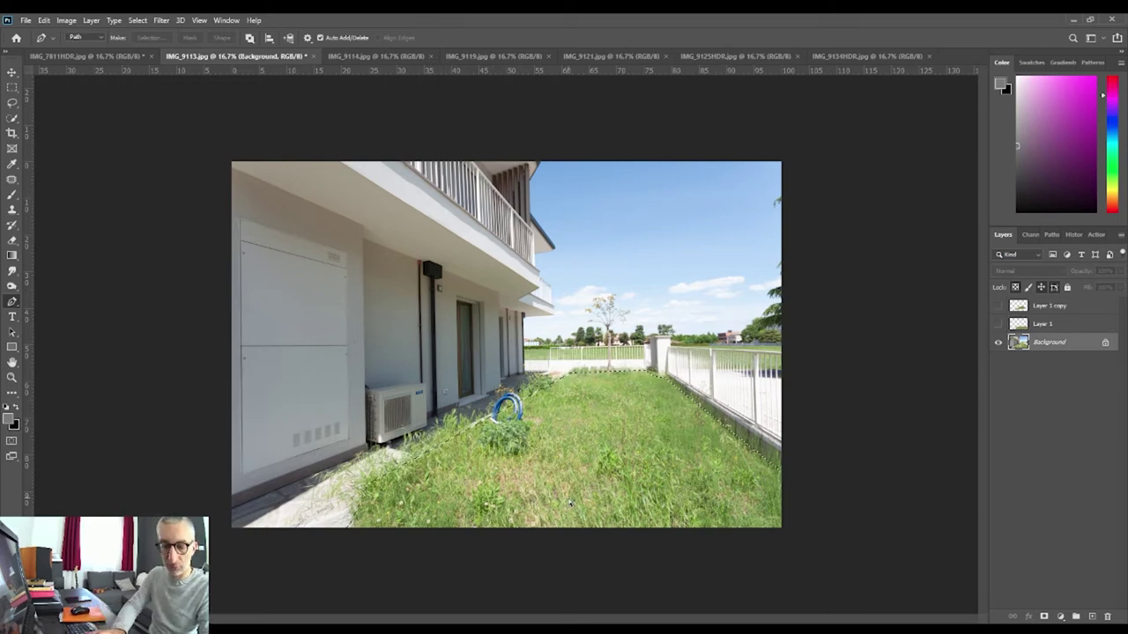
- Invert the lawn selection and make Layer 1 and Layer 1 copy visible again
key(ctrl+shift+i)
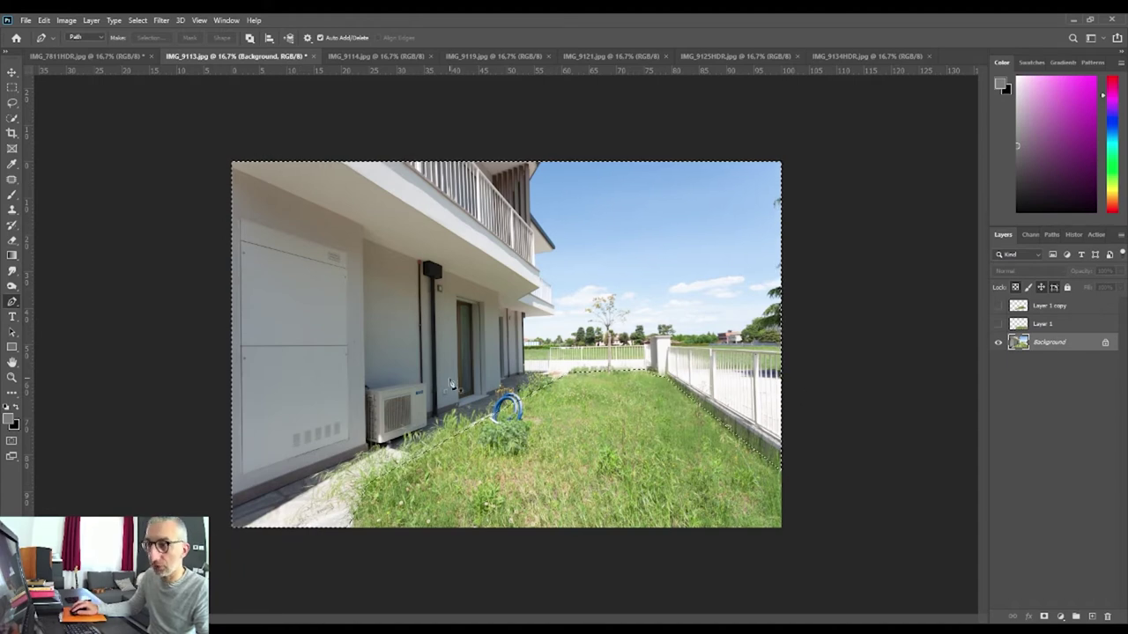
click(1061, 324)
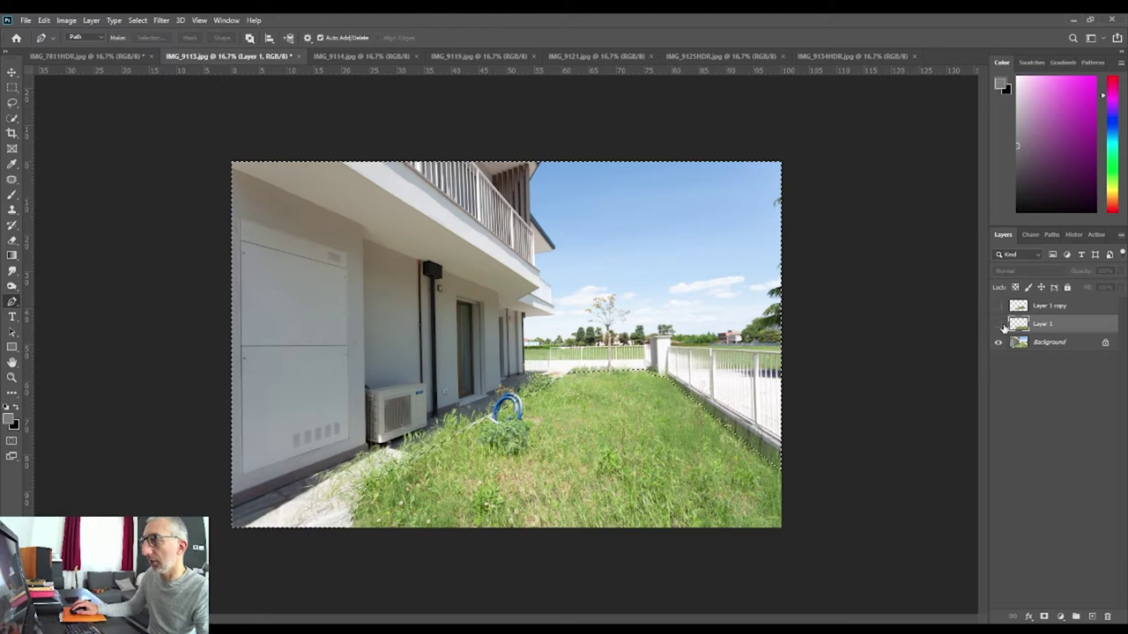
click(1020, 326)
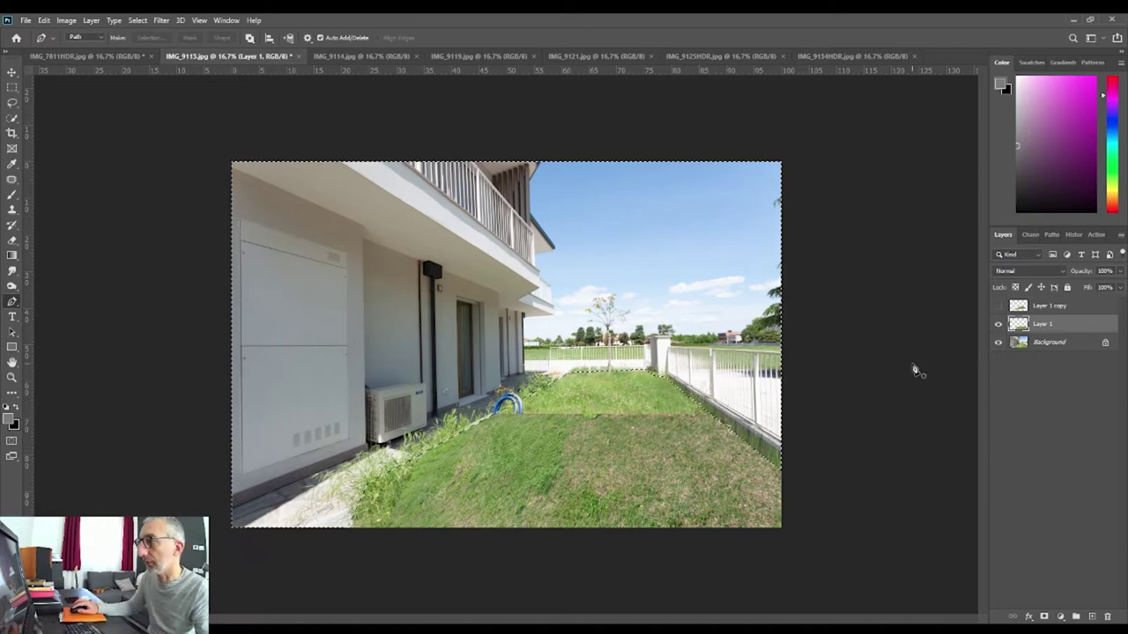
click(1060, 307)
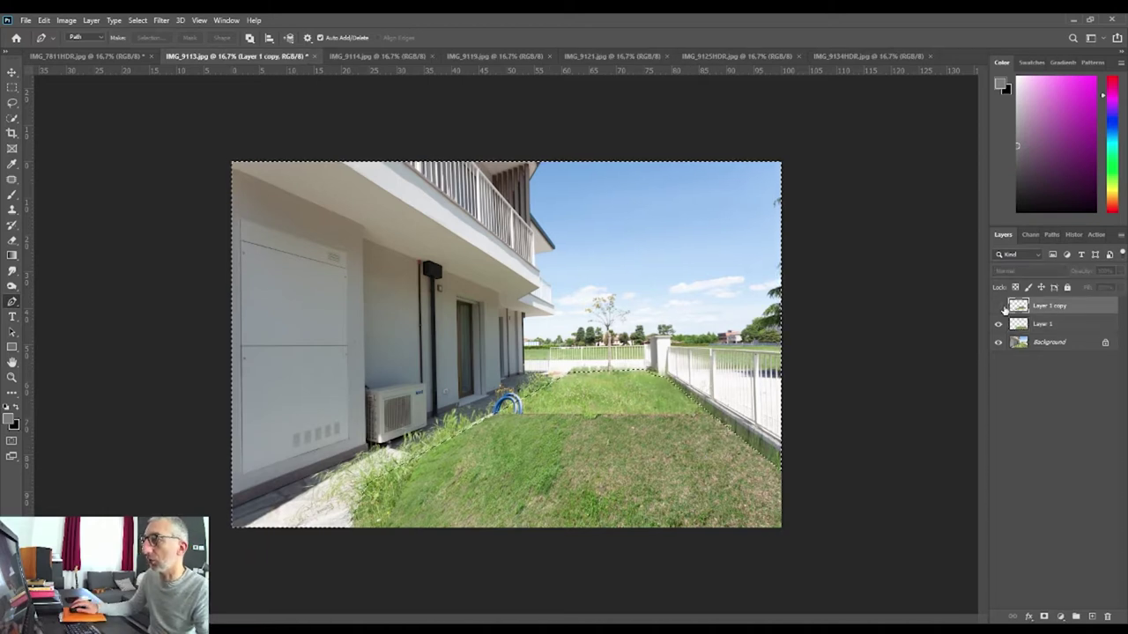
click(999, 306)
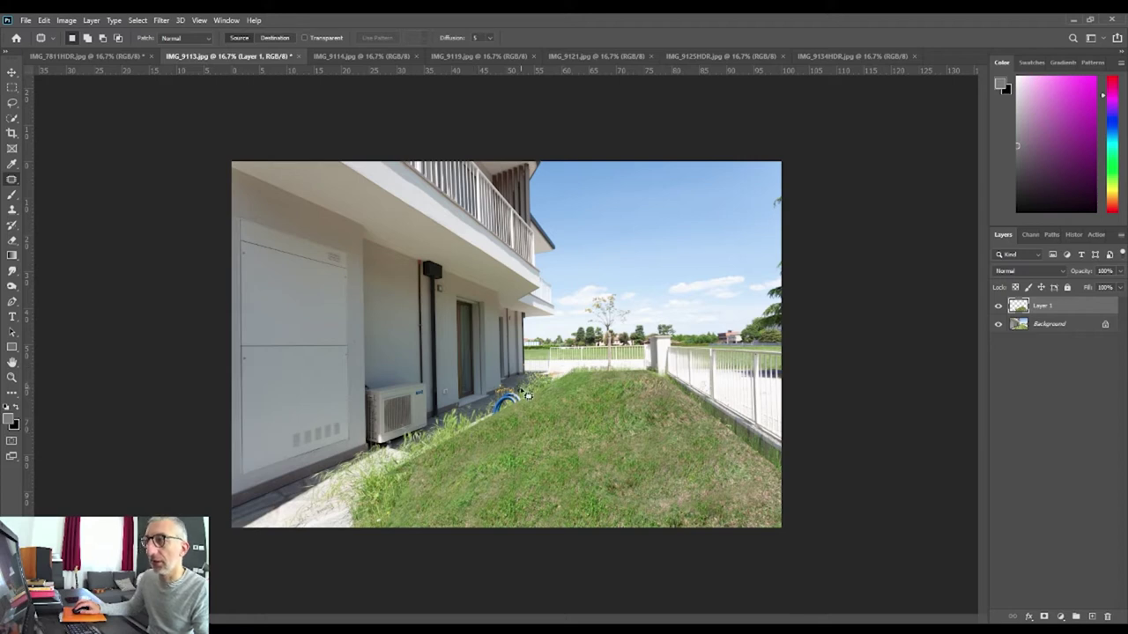
ctrl+click(1018, 310)
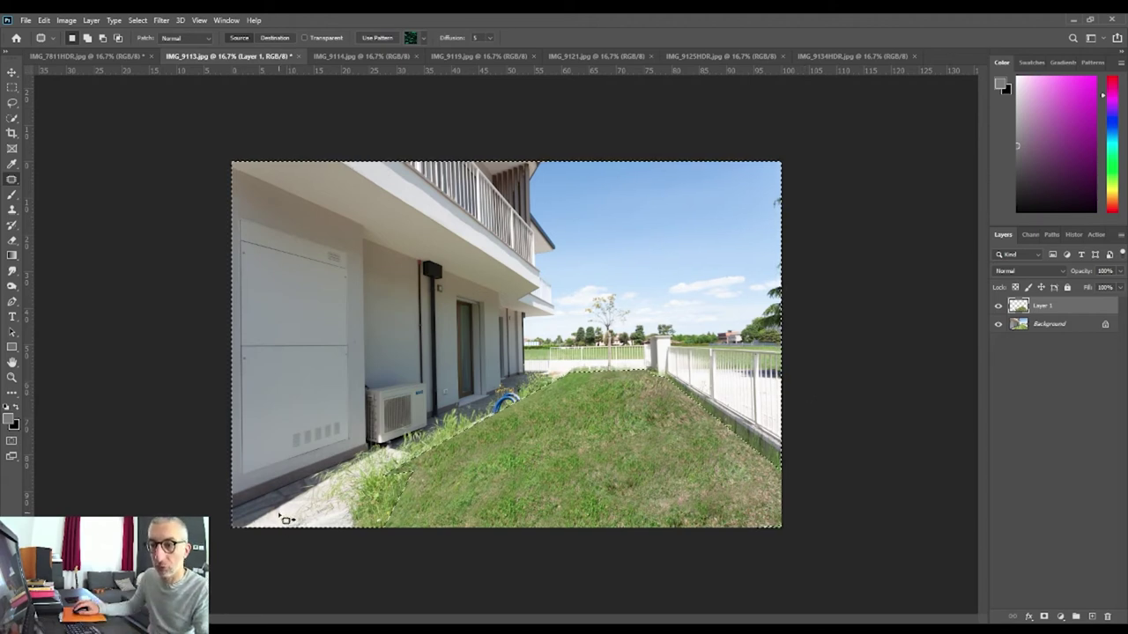
click(13, 209)
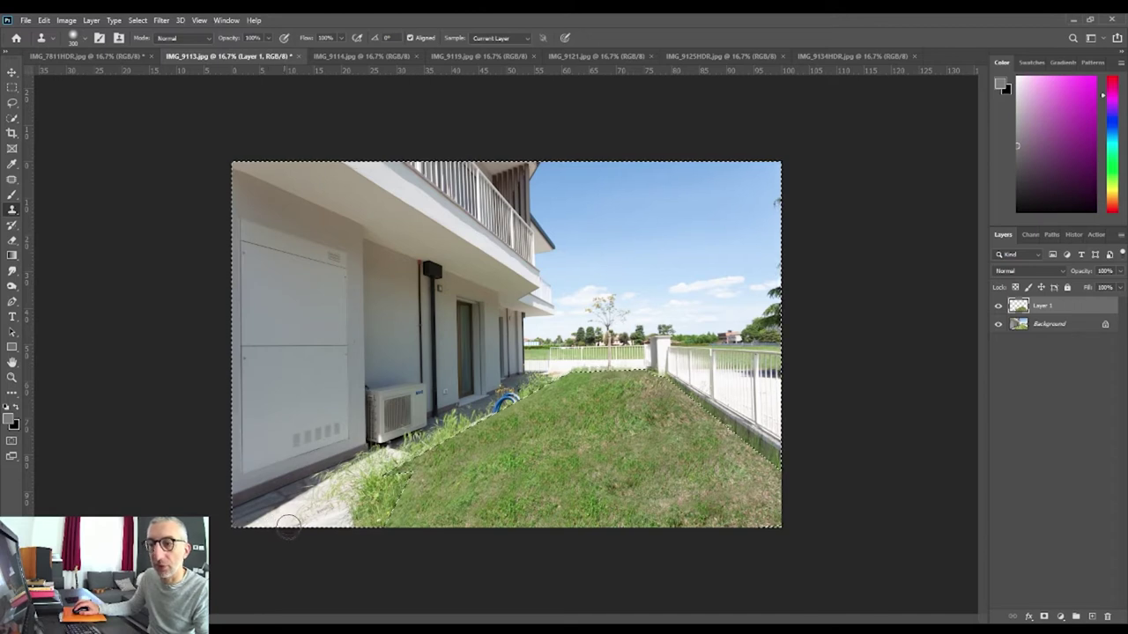
click(1020, 326)
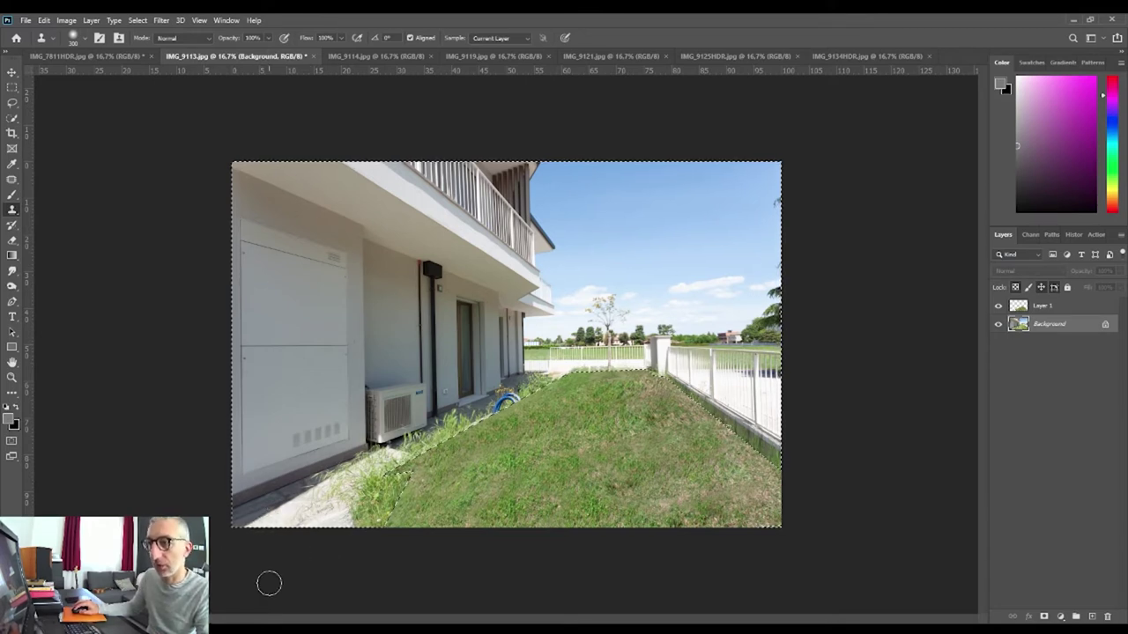
- Check IMG_9114 and IMG_9119, then clone grass over the paving beside the slope in IMG_9113
click(344, 56)
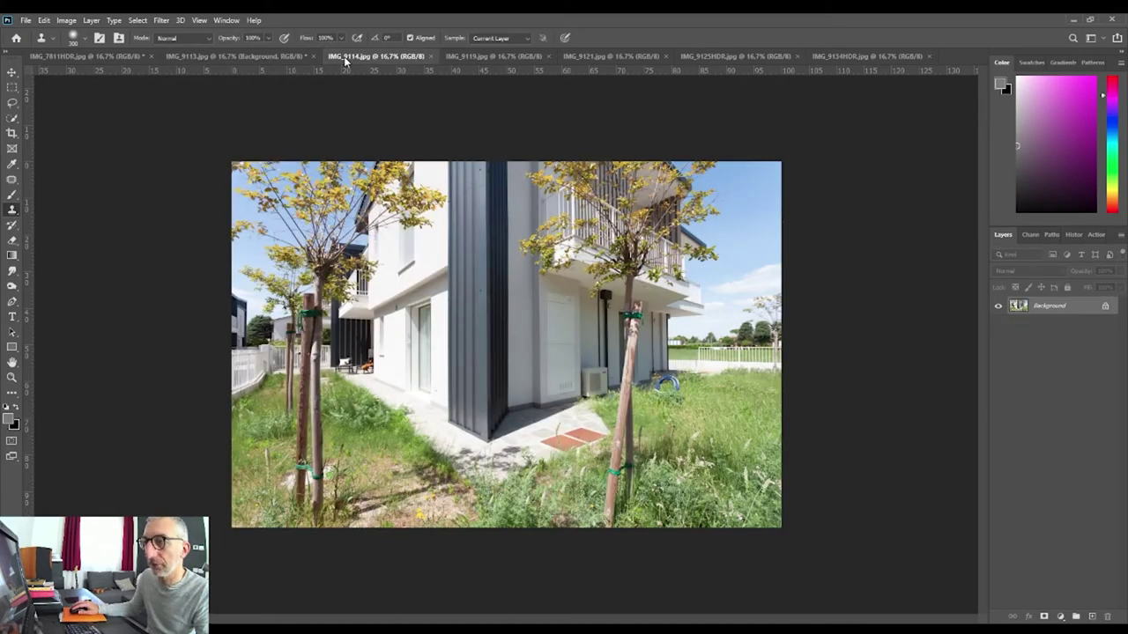
click(457, 56)
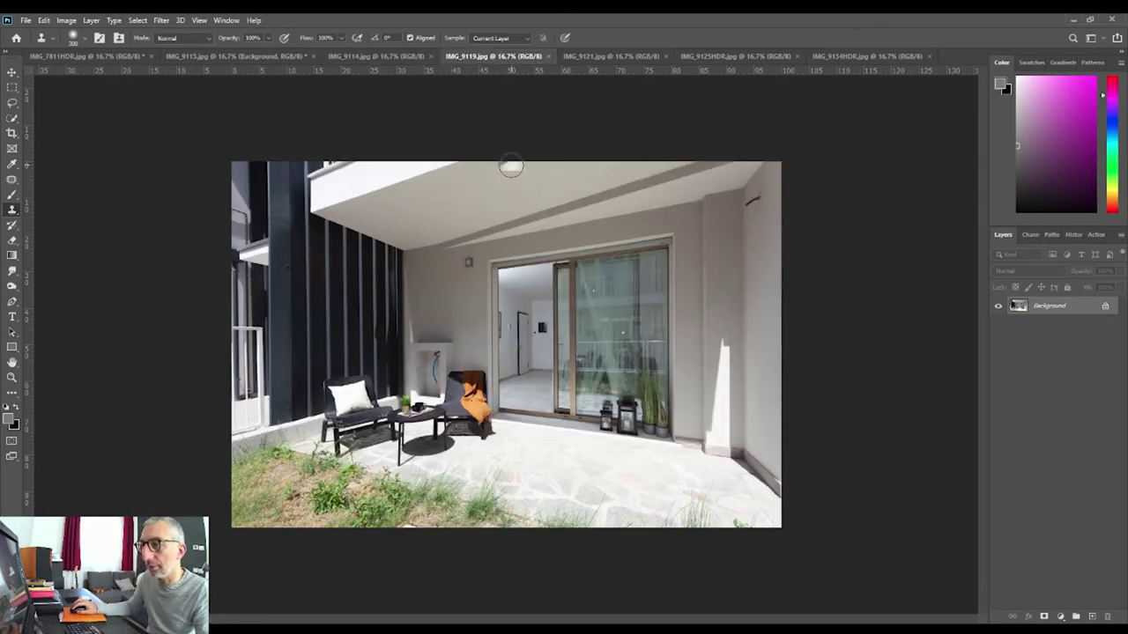
click(203, 55)
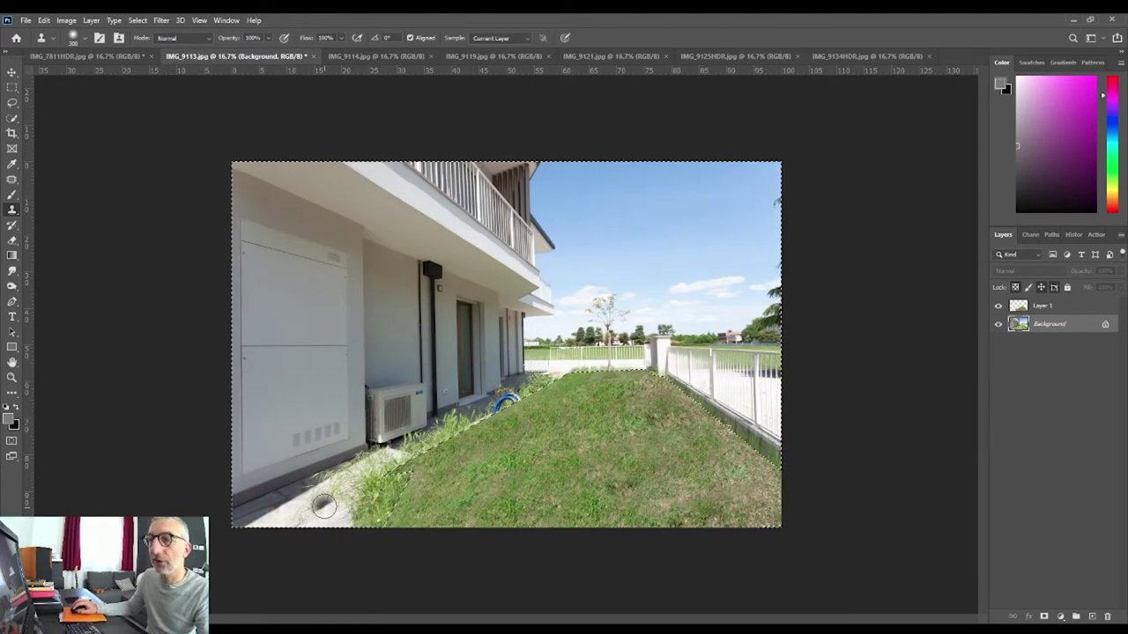
drag(324, 504, 375, 463)
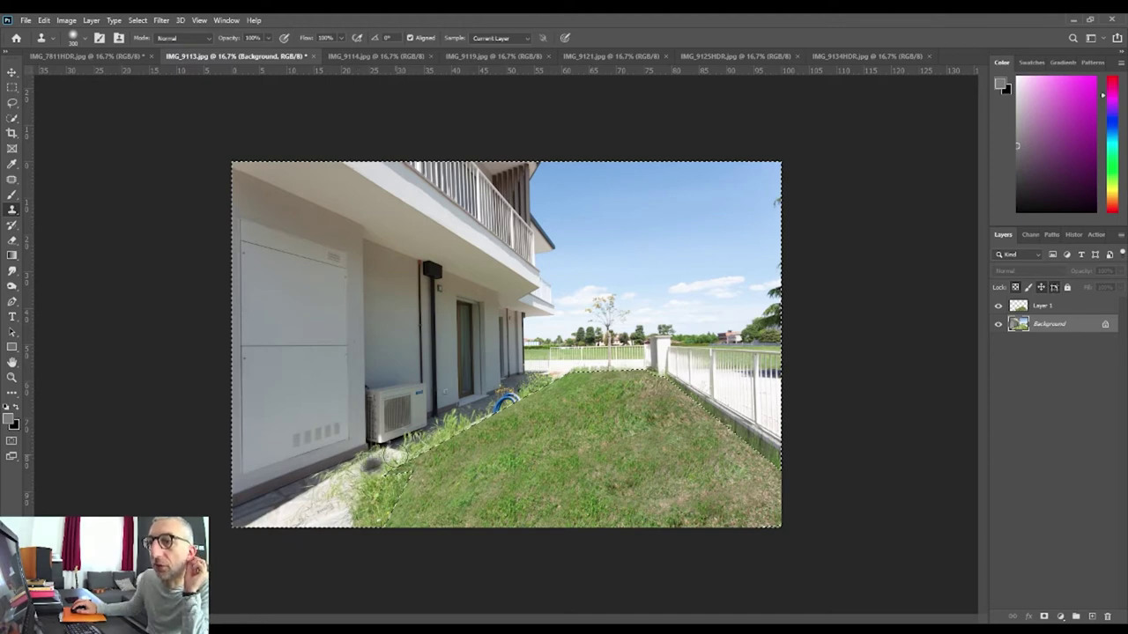
drag(373, 464, 331, 498)
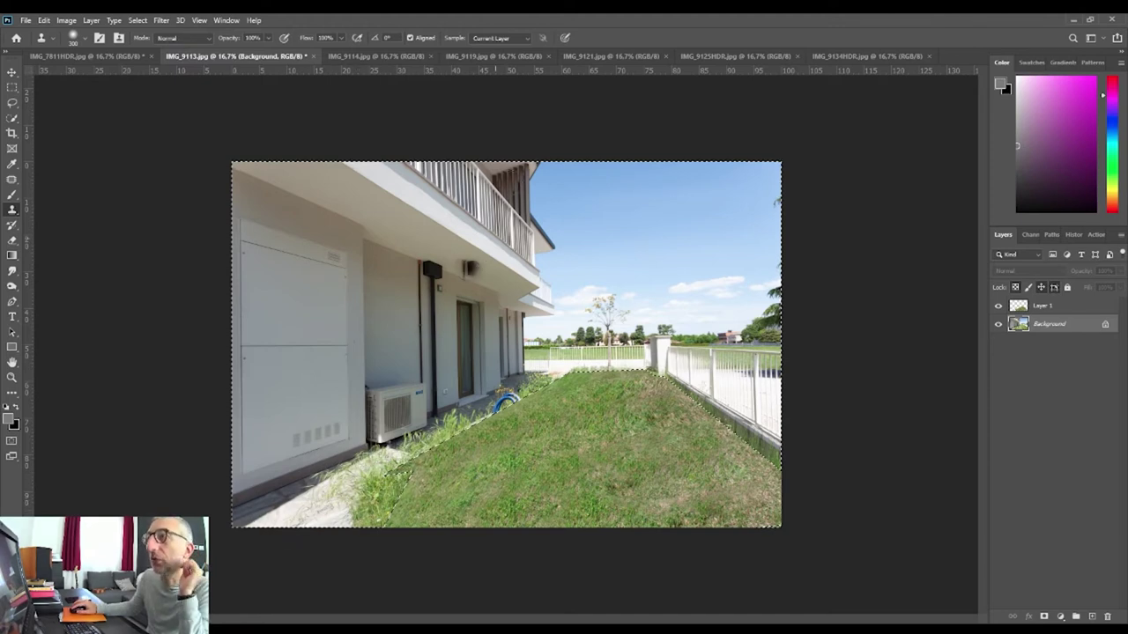
- Look through IMG_9119, IMG_9121 and IMG_9125HDR to reach the IMG_9134HDR room photo
click(488, 57)
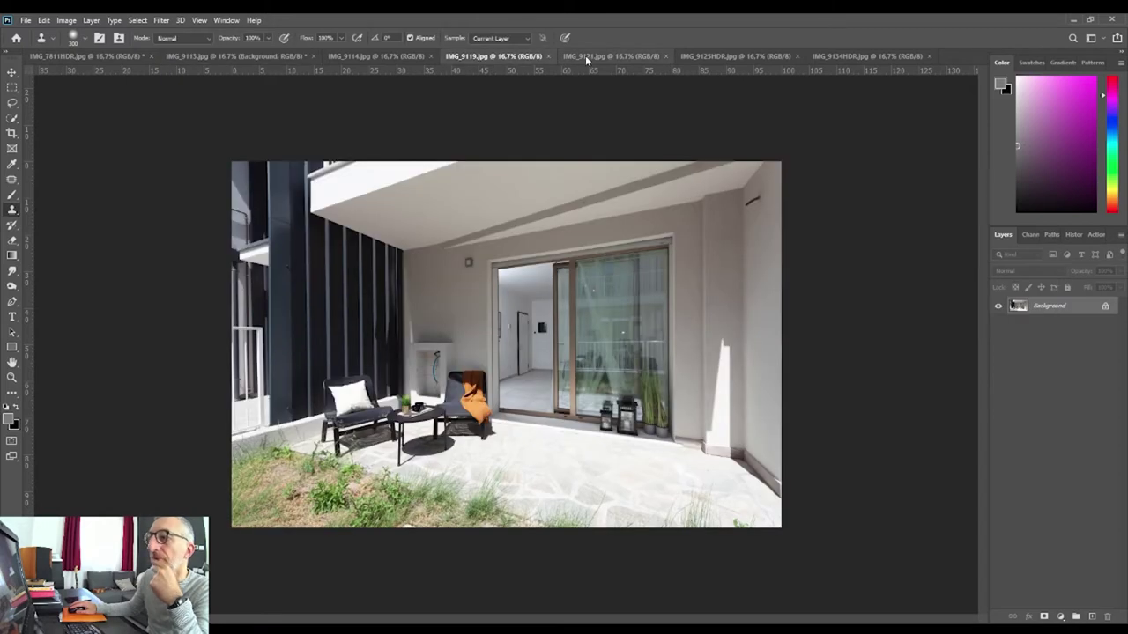
click(612, 56)
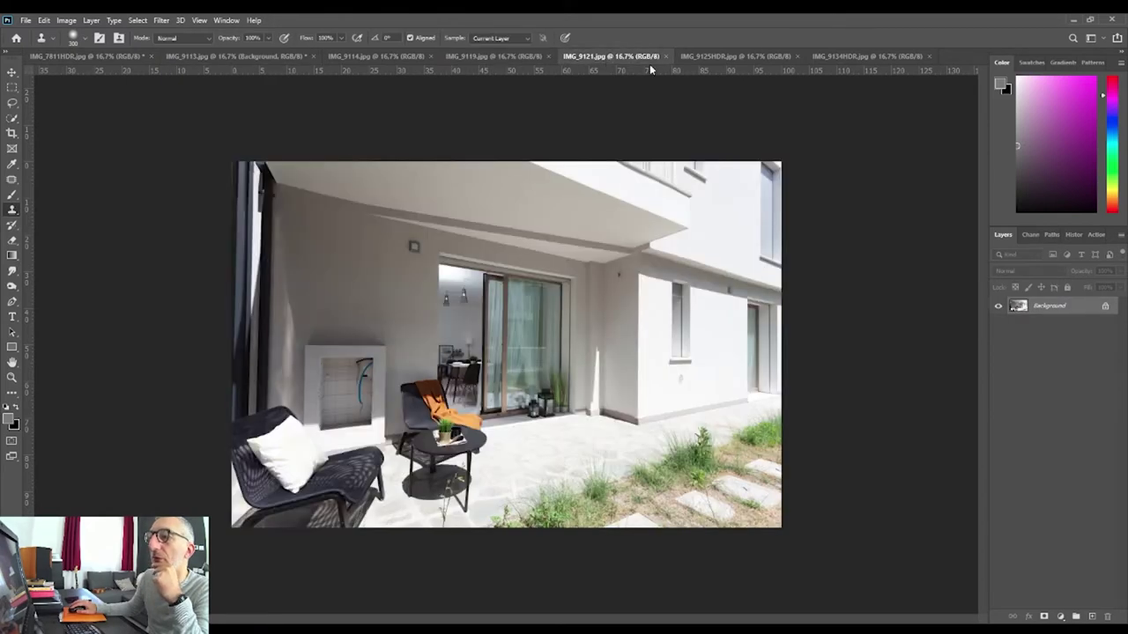
click(699, 56)
click(863, 56)
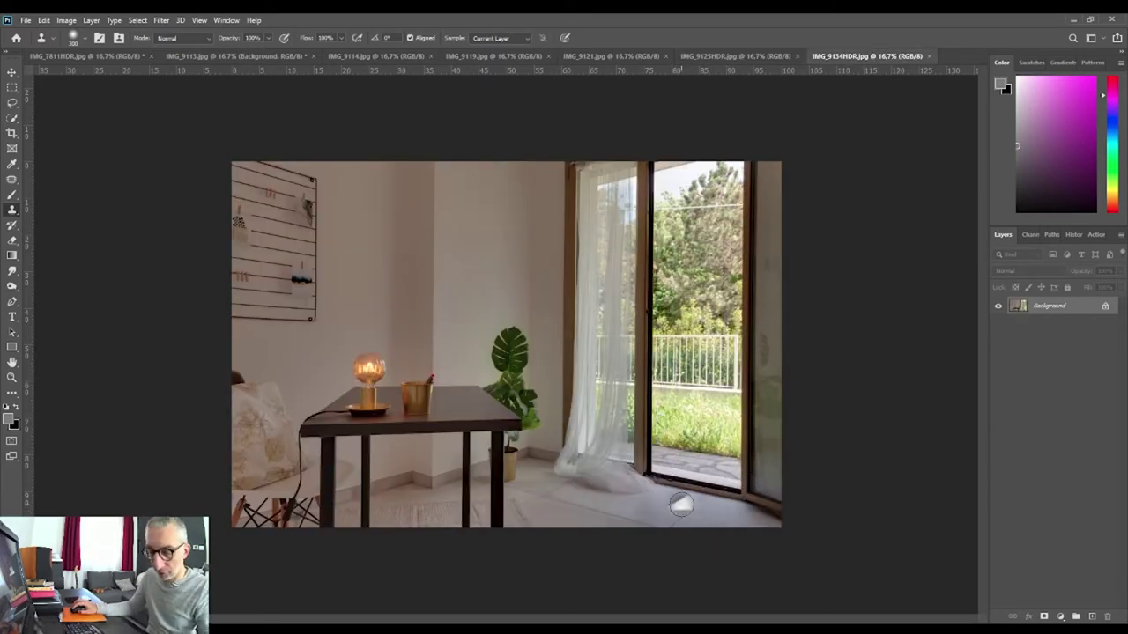
- Select and copy the paving strip below the glass door with a pen path, then return to IMG_9113
key(p)
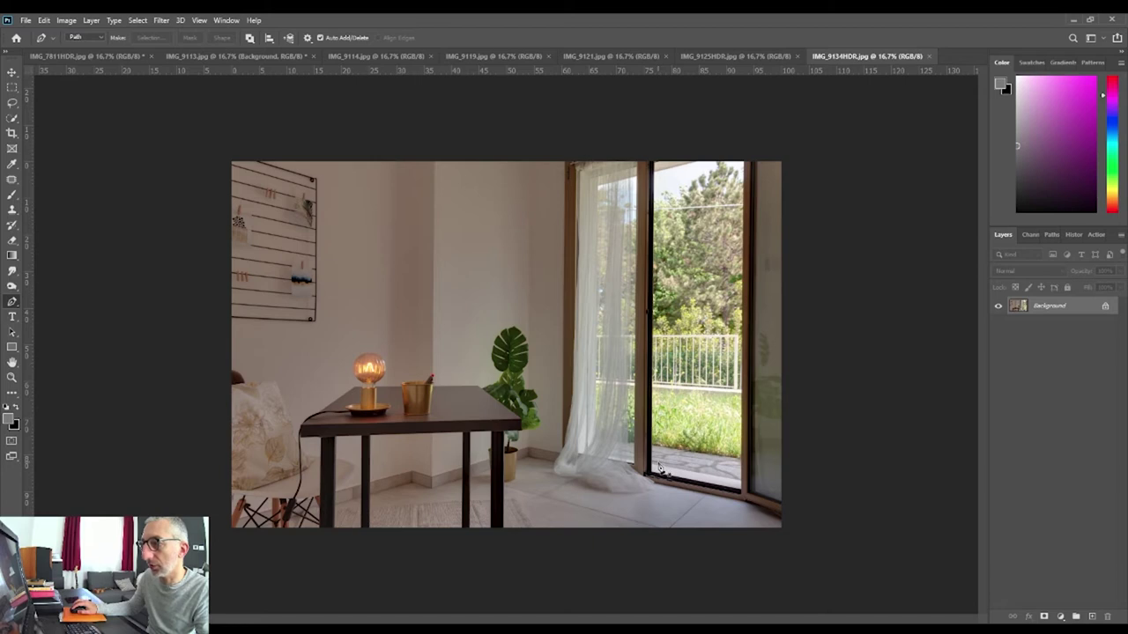
click(657, 457)
click(737, 460)
click(738, 482)
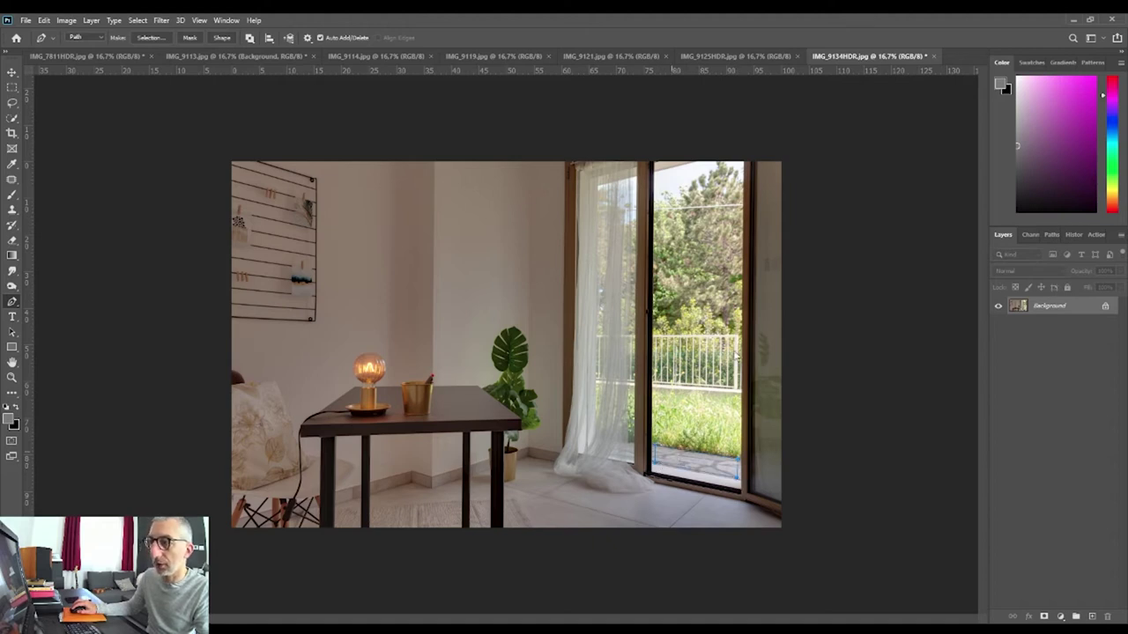
key(i)
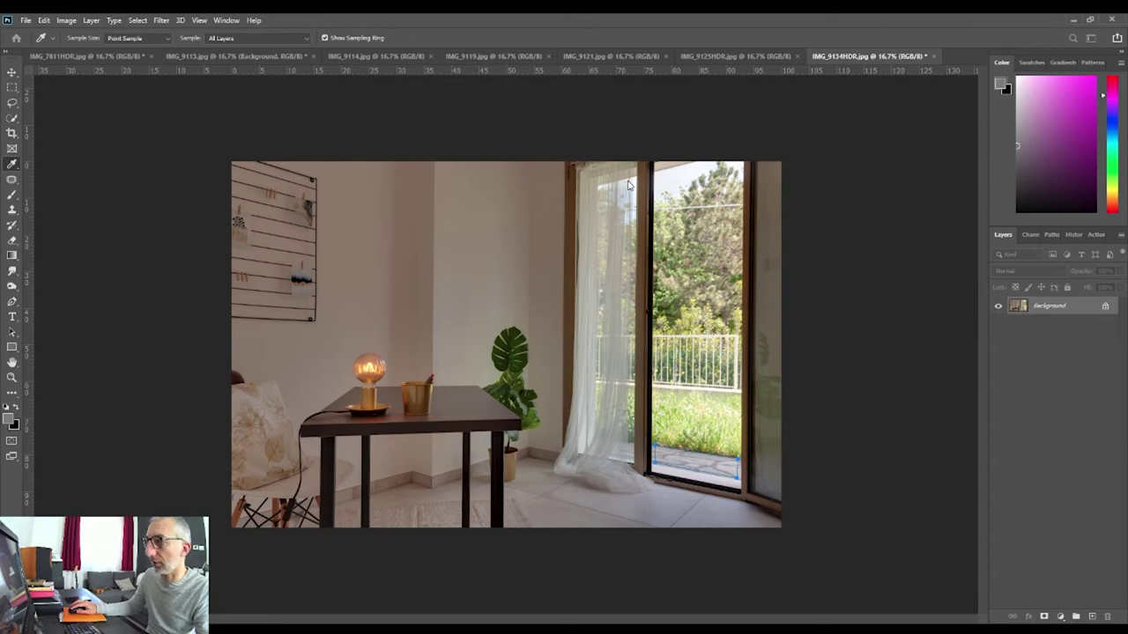
key(p)
key(ctrl+Return)
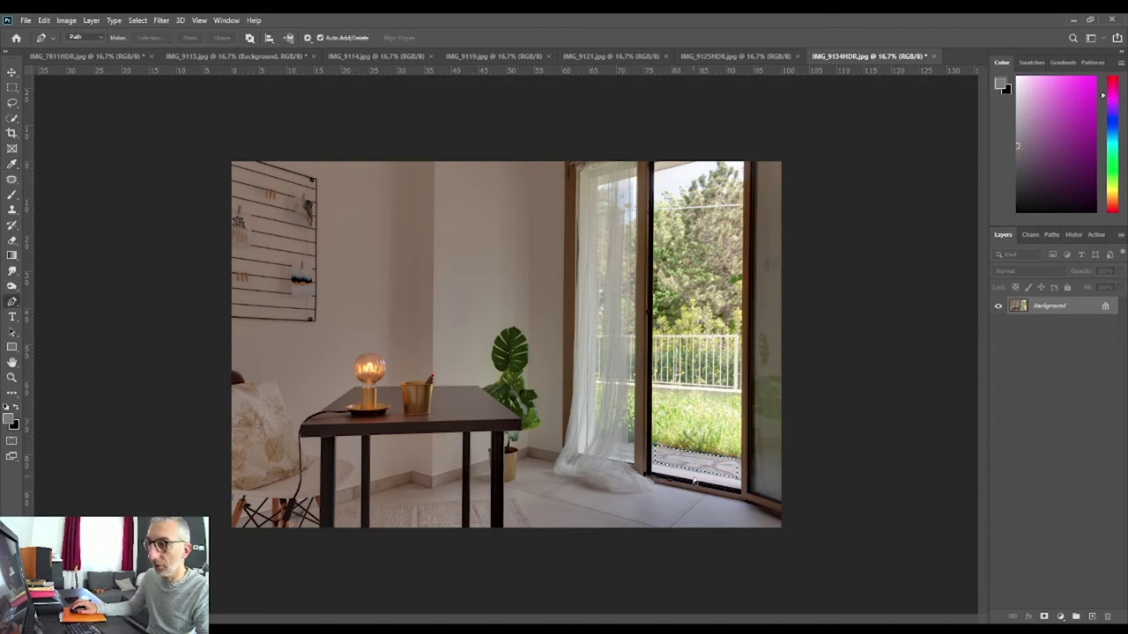
click(225, 56)
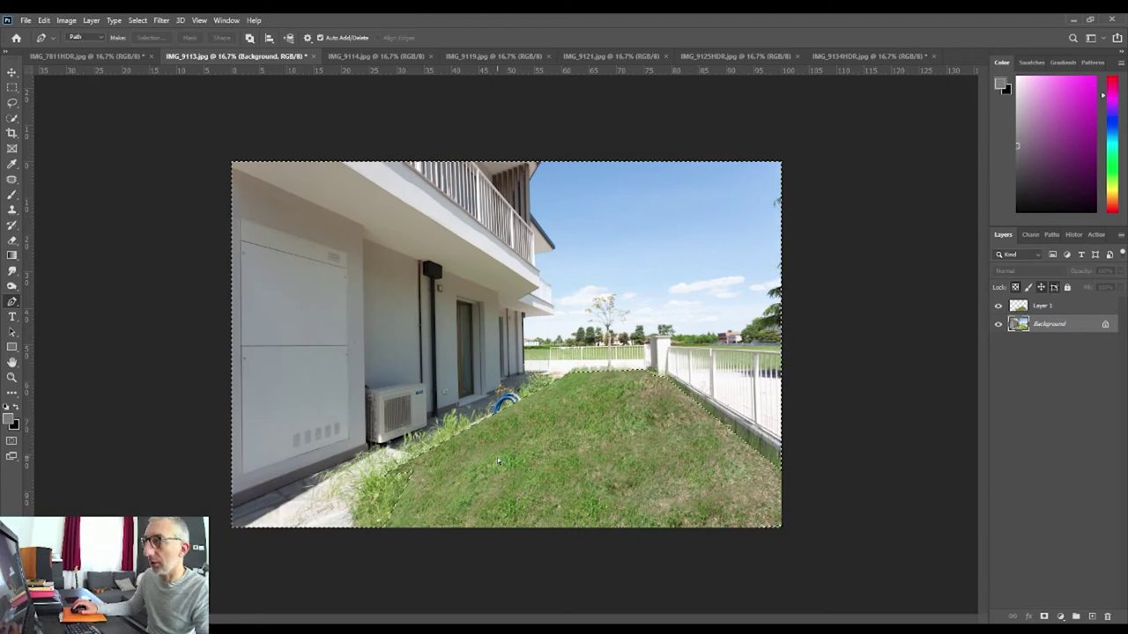
- Paste the door paving as Layer 2, rotate it about 32° and place it at the lower-left corner
key(ctrl+v)
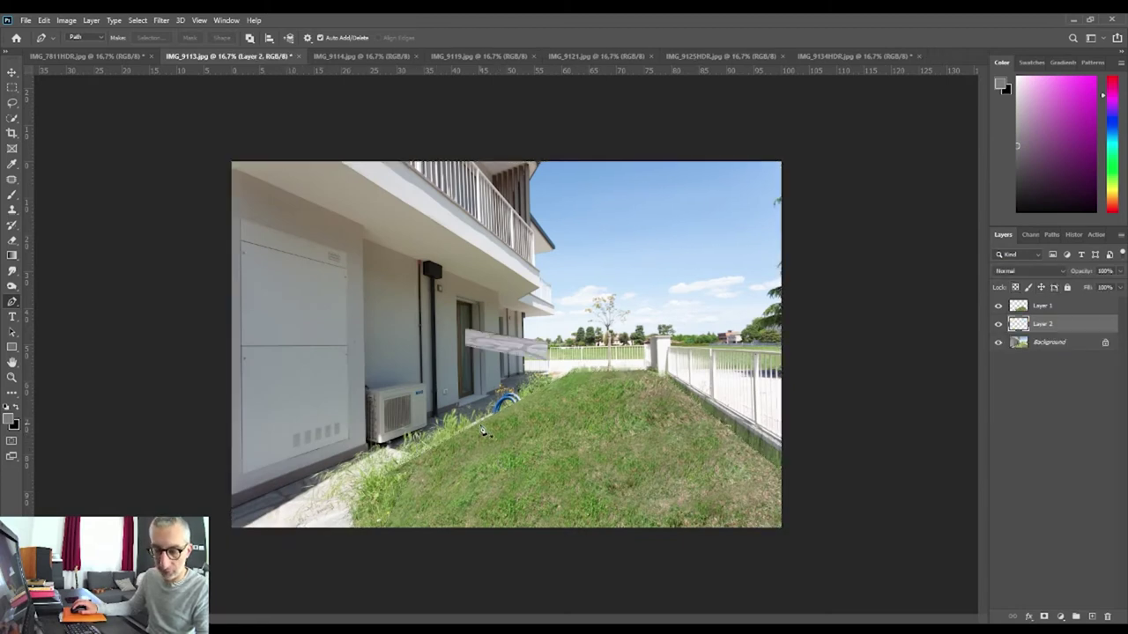
key(ctrl+t)
drag(563, 377, 568, 340)
drag(500, 367, 278, 535)
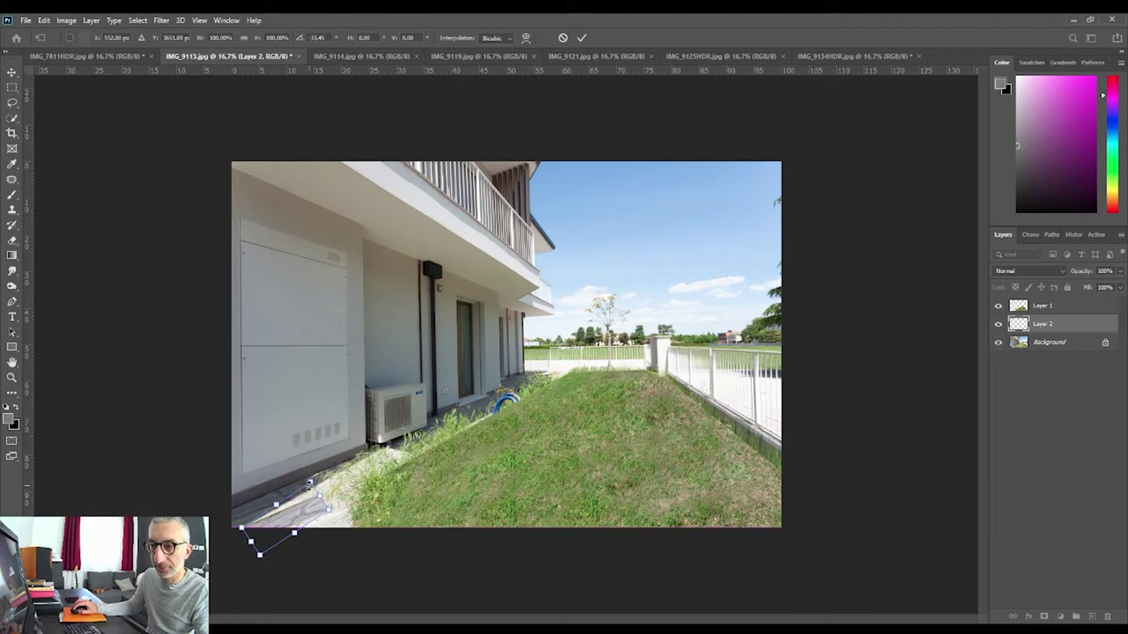
drag(310, 483, 381, 396)
- Widen and stretch the paving strip into a ramp up toward the air conditioner, then commit
drag(328, 514, 362, 524)
drag(381, 396, 397, 318)
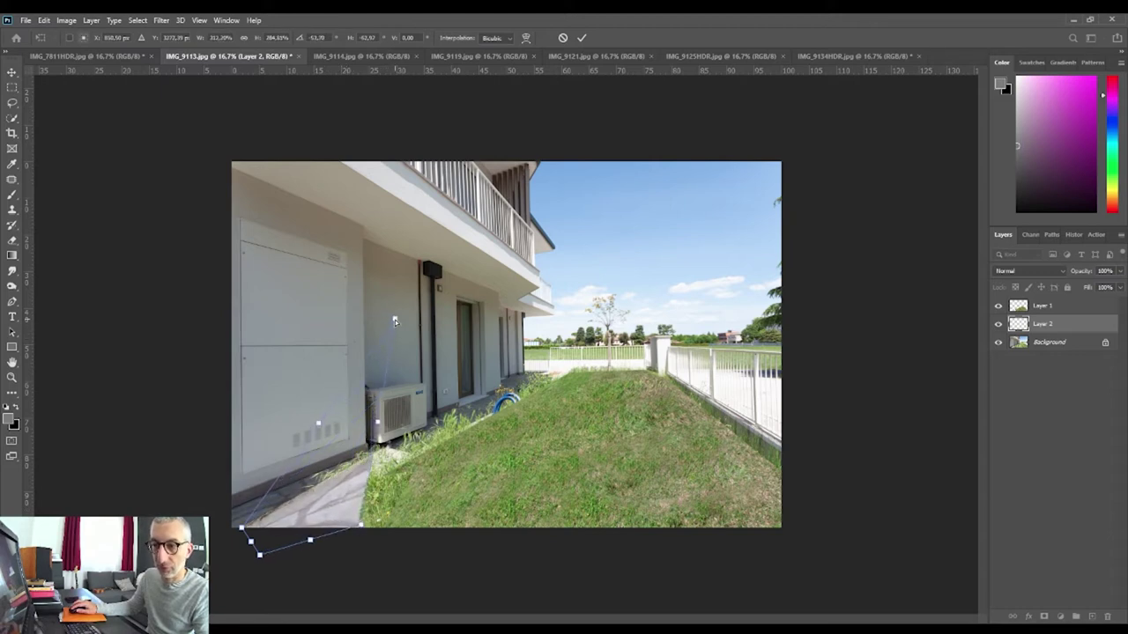
drag(391, 419, 420, 417)
drag(334, 540, 336, 555)
drag(439, 310, 418, 298)
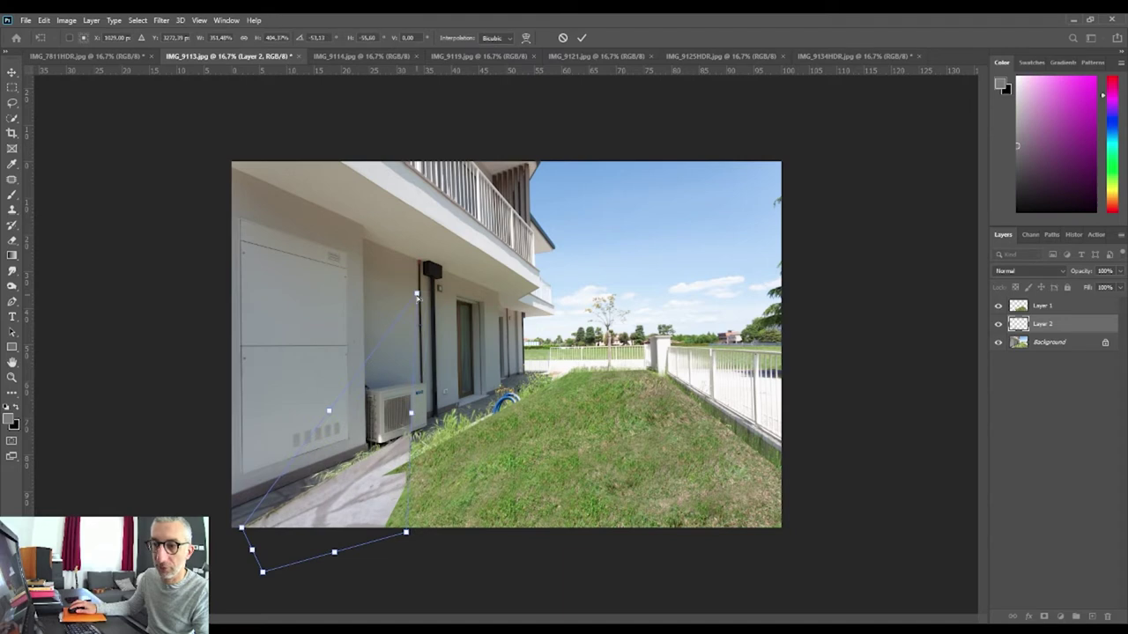
drag(416, 299, 416, 301)
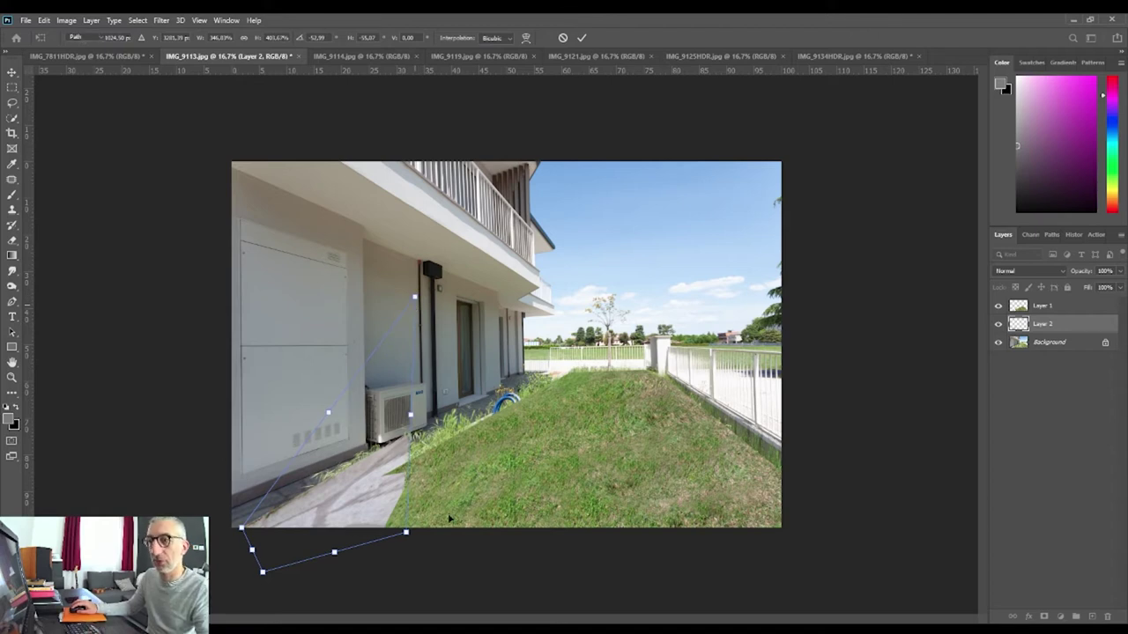
drag(415, 300, 546, 345)
key(Return)
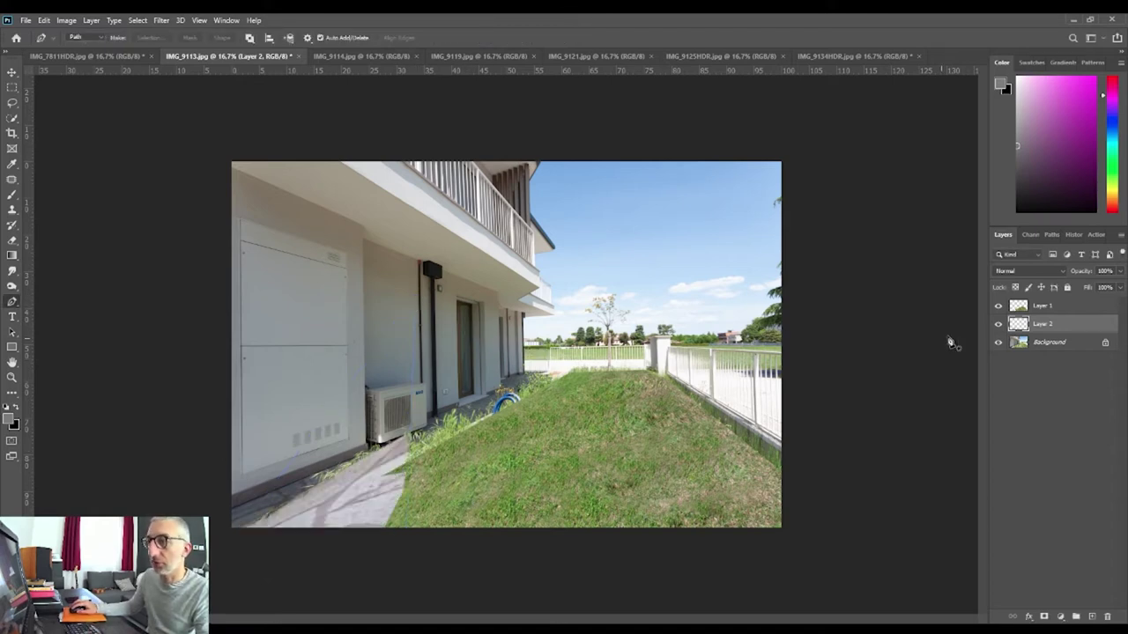
- Deselect, set the Clone Stamp brush to 100, and merge Layer 2 into the Background
ctrl+click(1018, 306)
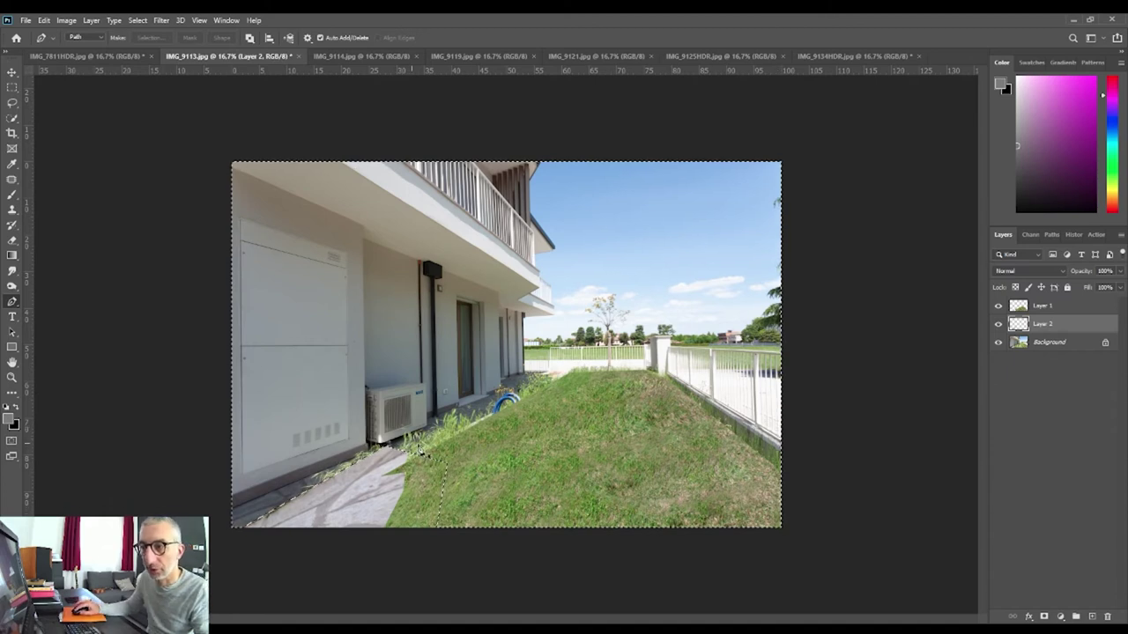
key(ctrl+d)
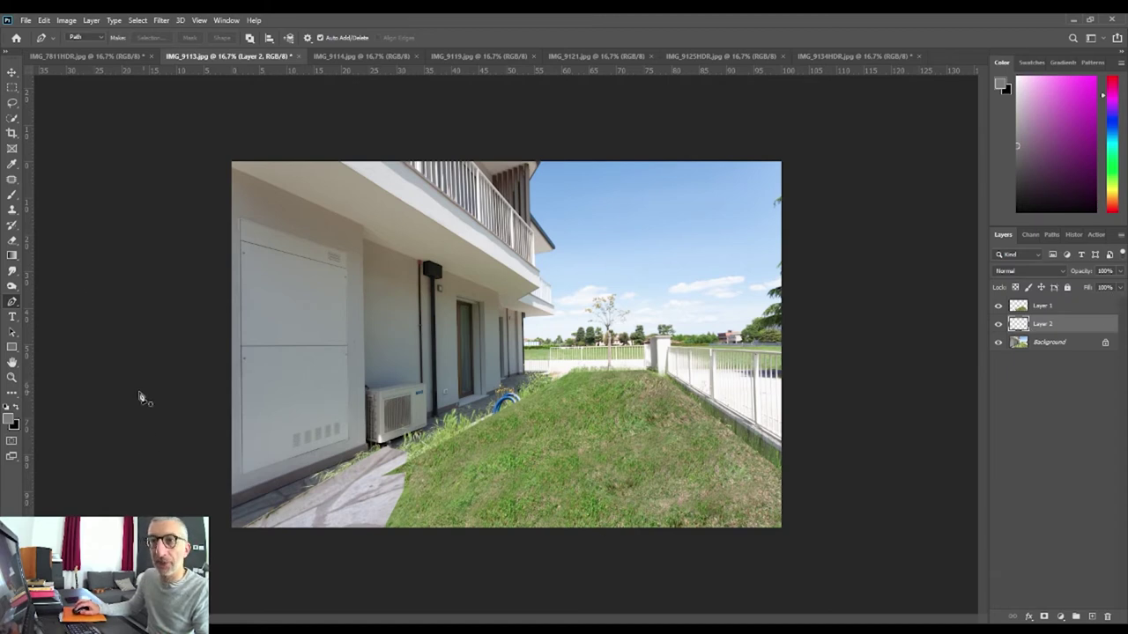
click(12, 211)
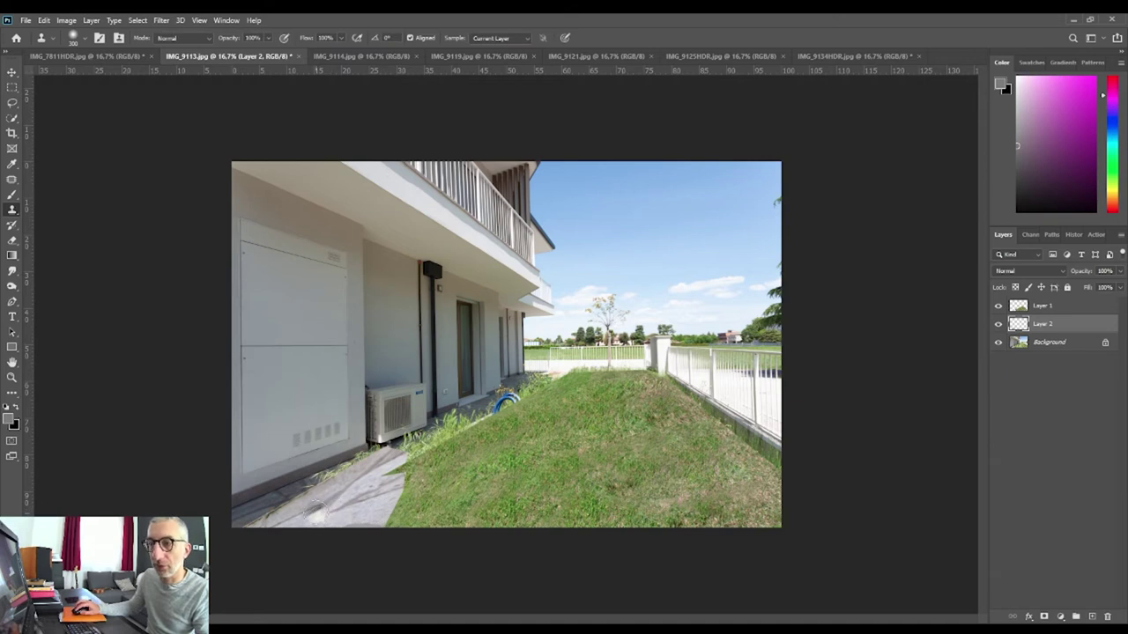
key(bracketleft)
key(bracketleft)
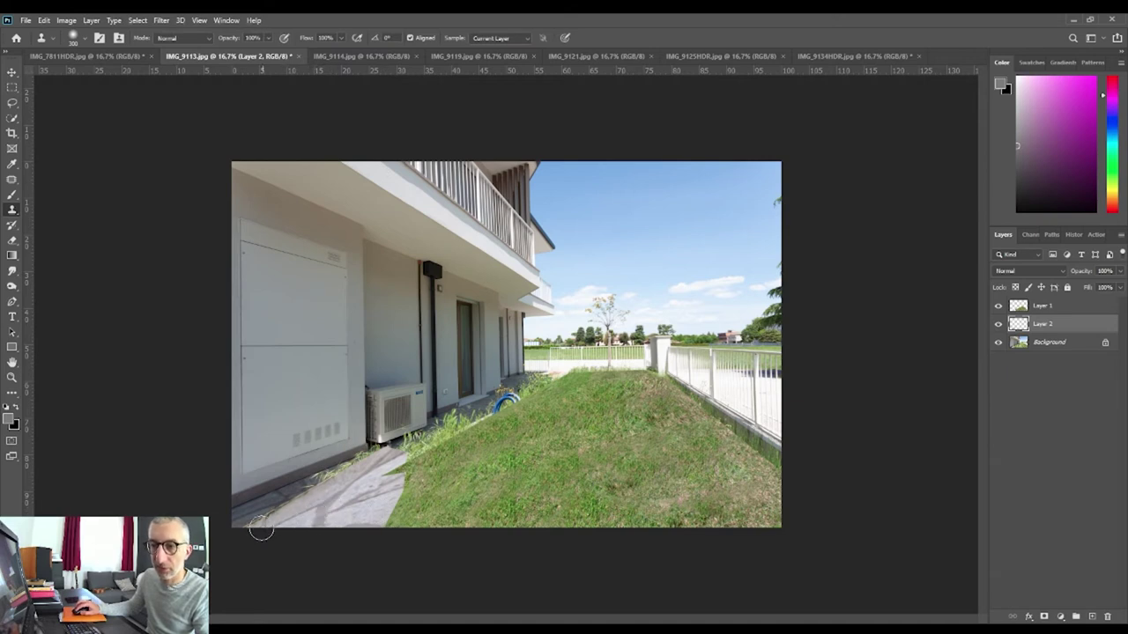
key(bracketleft)
key(bracketleft)
key(bracketleft)
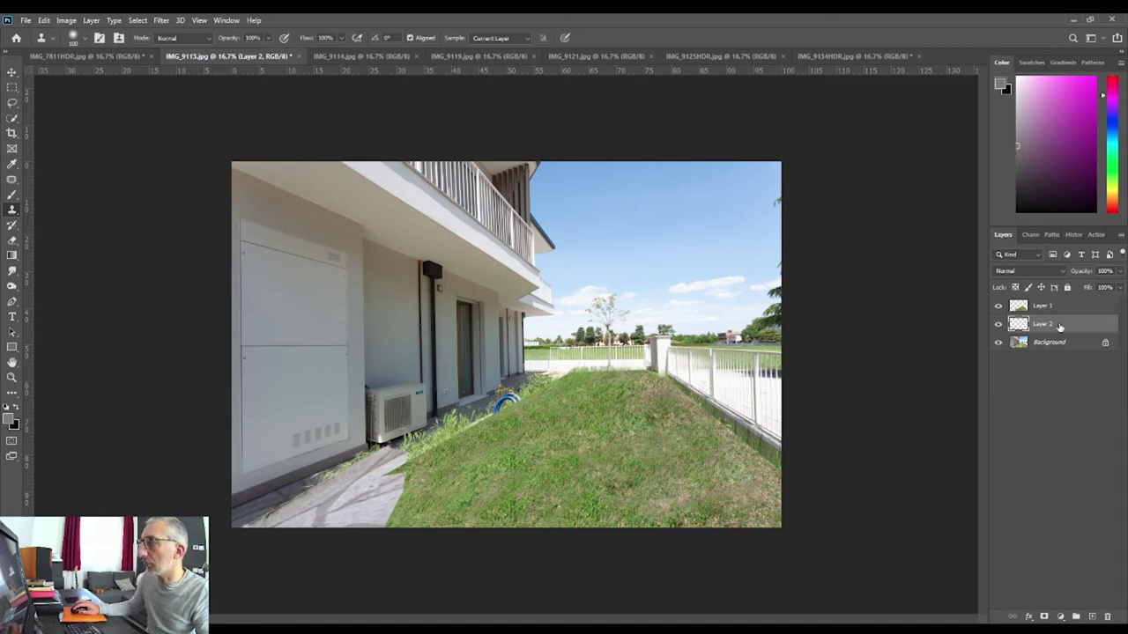
key(Delete)
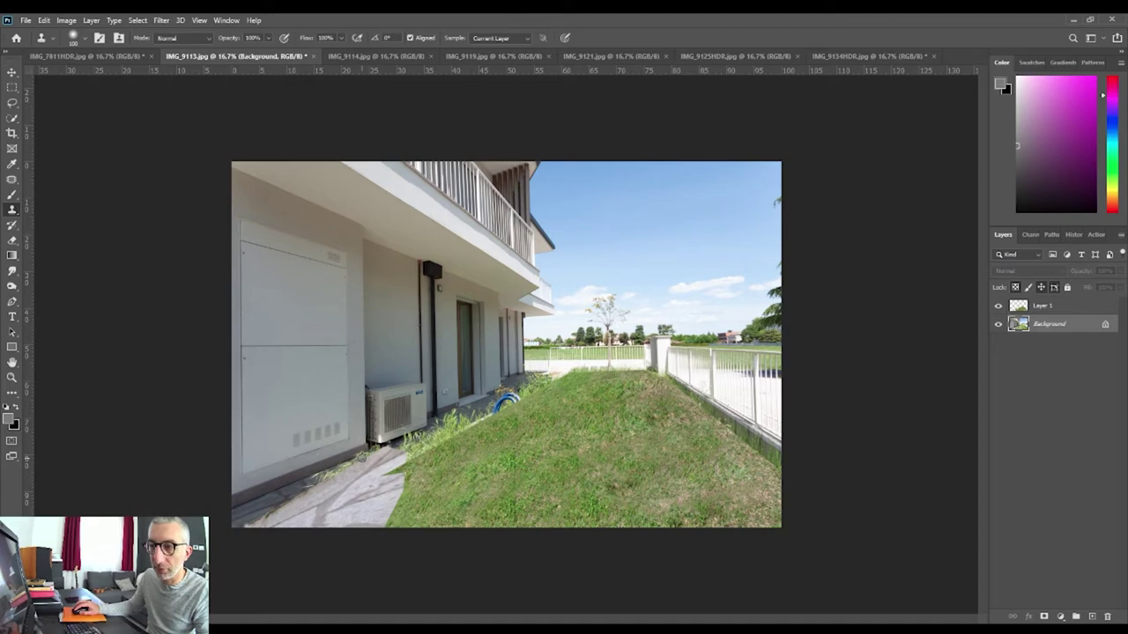
- Clone paving texture over the bottom-left paving, undoing a stray stroke on the cabinet door
click(365, 457)
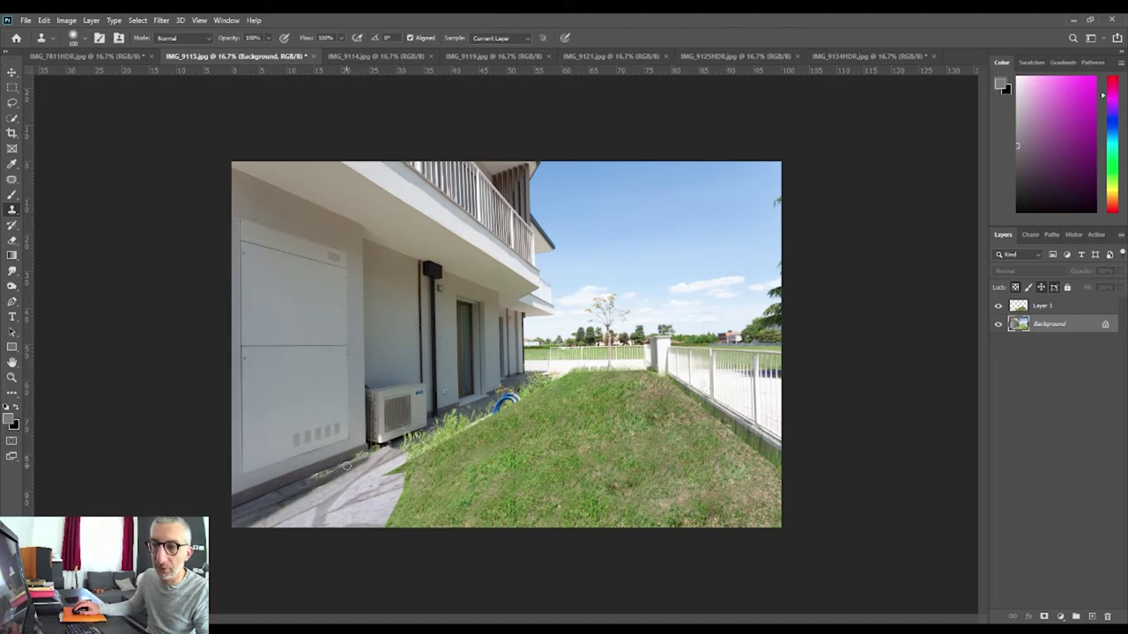
drag(348, 466, 243, 523)
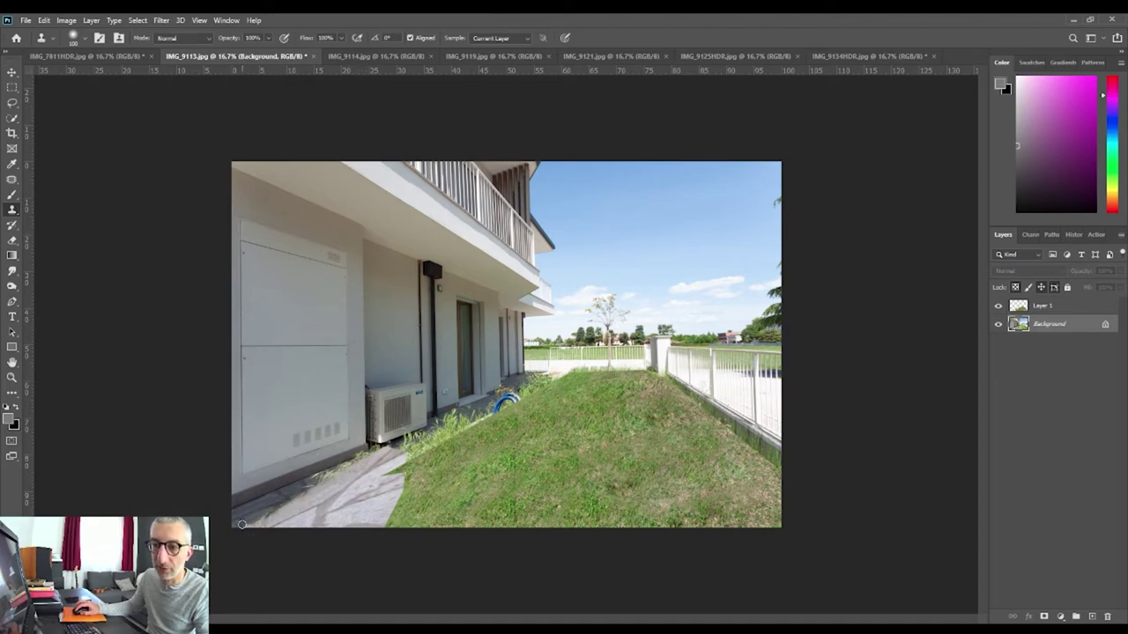
key(ctrl+z)
key(ctrl+shift+z)
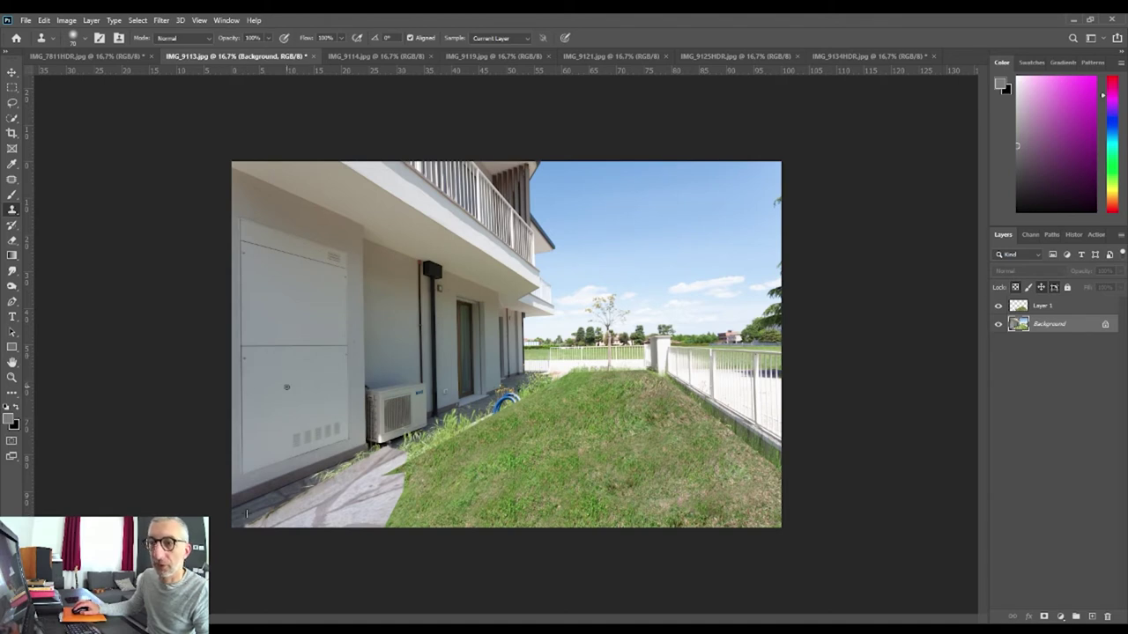
drag(285, 386, 319, 280)
key(ctrl+z)
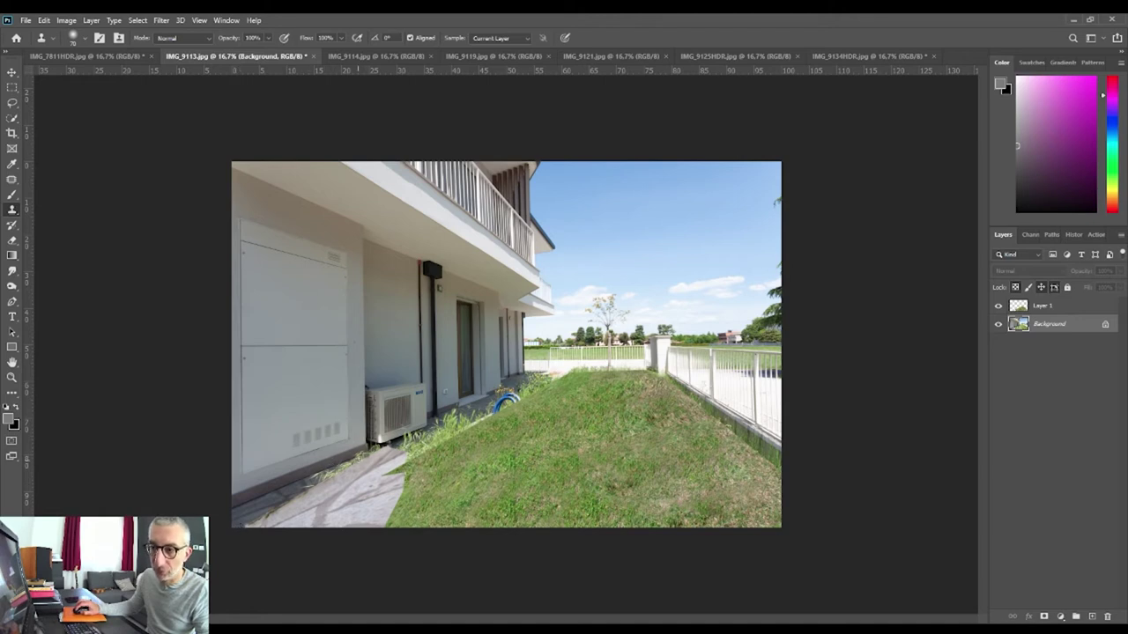
drag(362, 439, 304, 494)
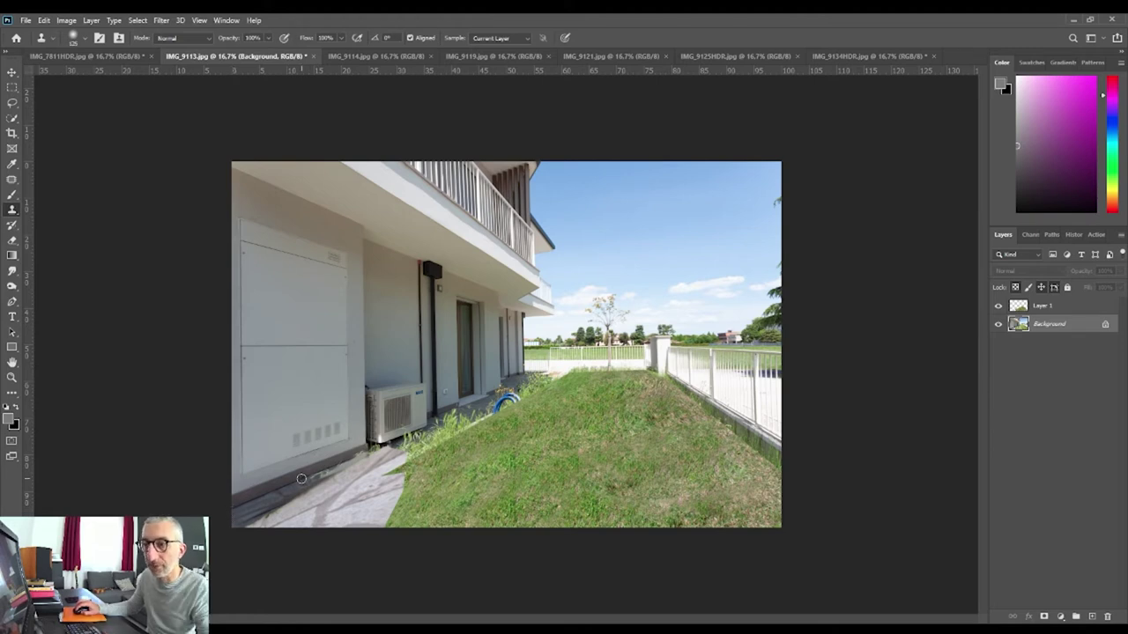
- Zoom in and clone over the dark marks along the wall base up to the air conditioner
scroll(301, 480, up, 3)
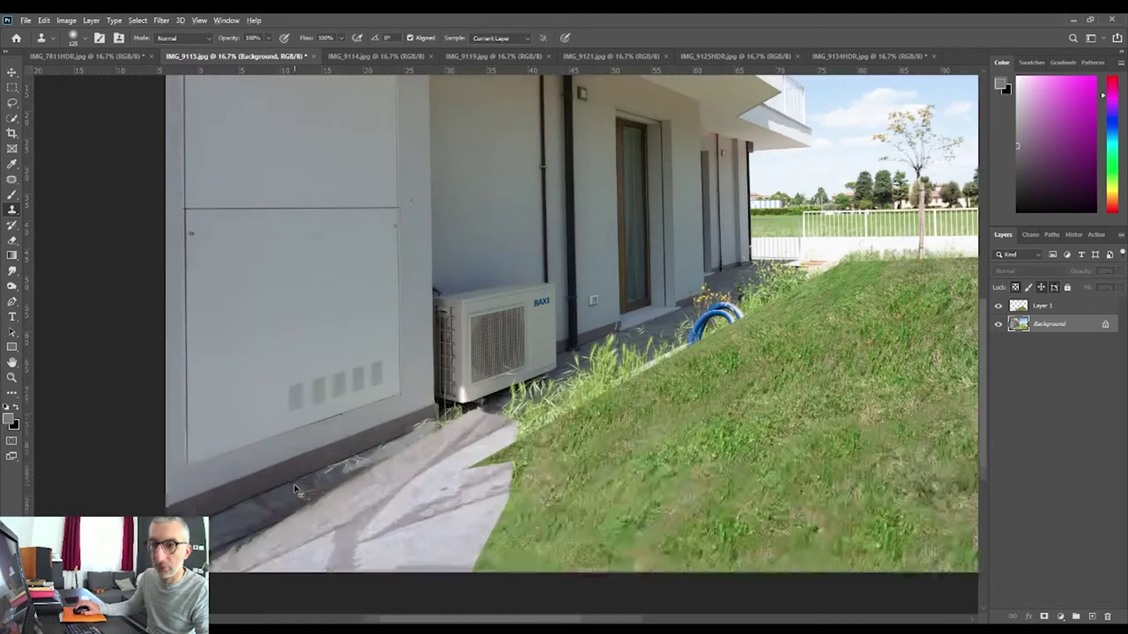
scroll(300, 482, up, 3)
scroll(380, 396, up, 1)
scroll(396, 370, up, 1)
scroll(415, 345, up, 1)
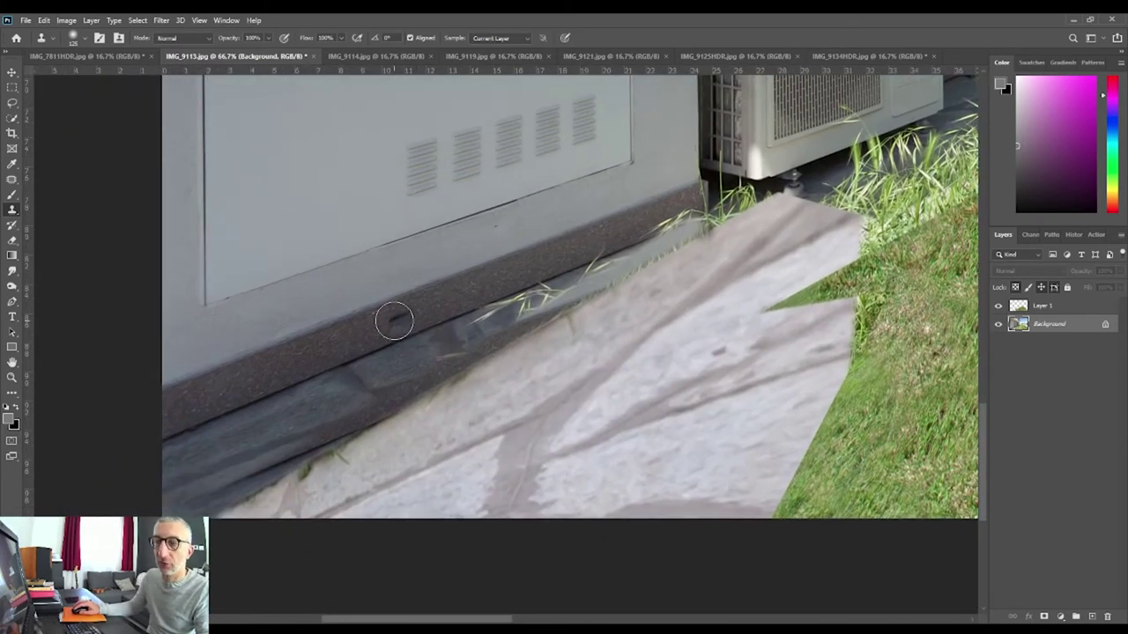
drag(389, 377, 415, 360)
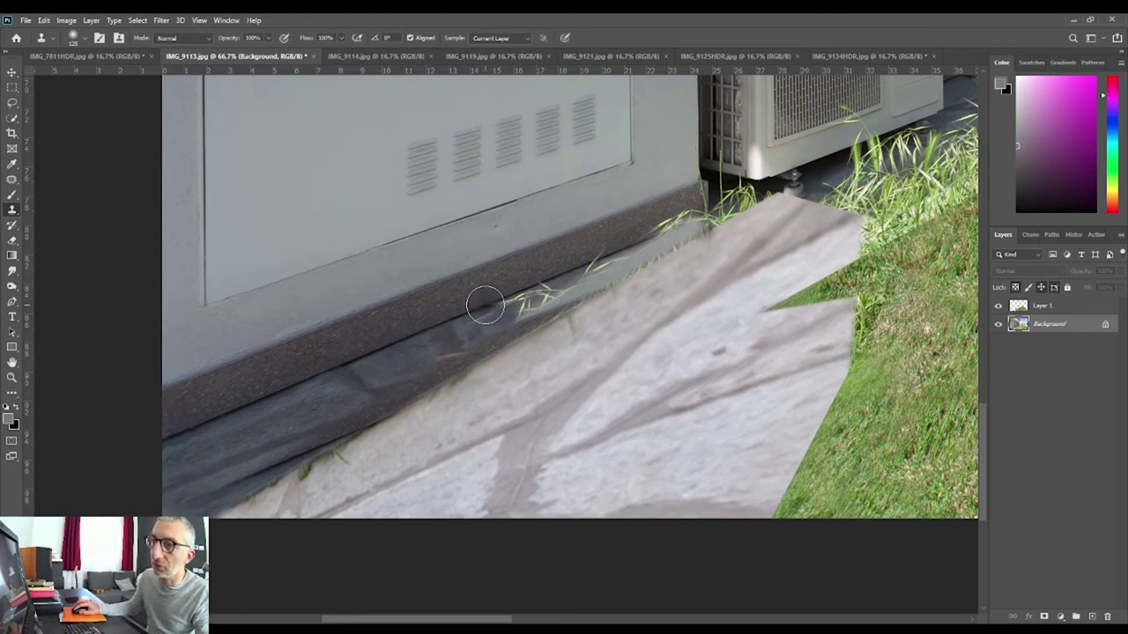
mouse_move(485, 306)
mouse_down()
mouse_move(497, 323)
mouse_move(434, 358)
mouse_move(583, 280)
mouse_up()
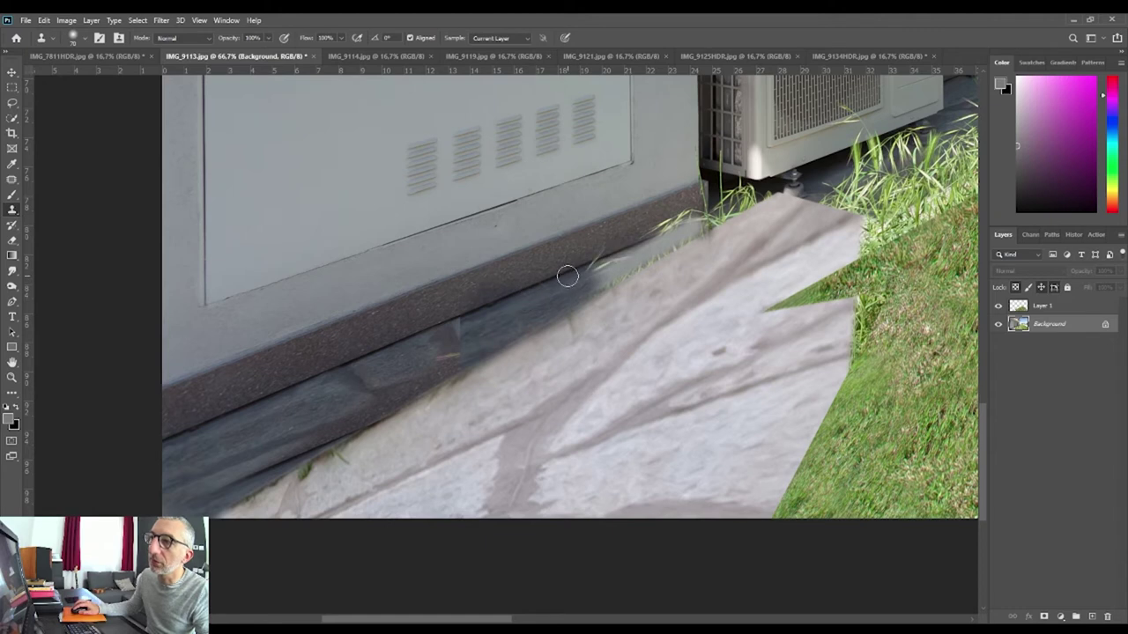
alt+click(522, 291)
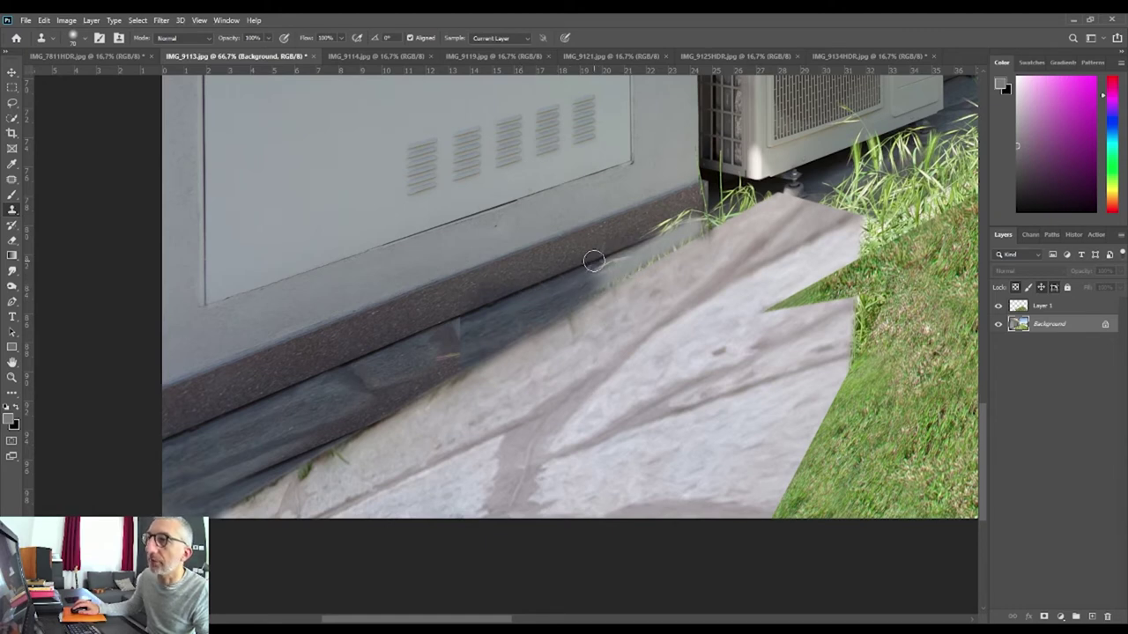
drag(593, 262, 633, 244)
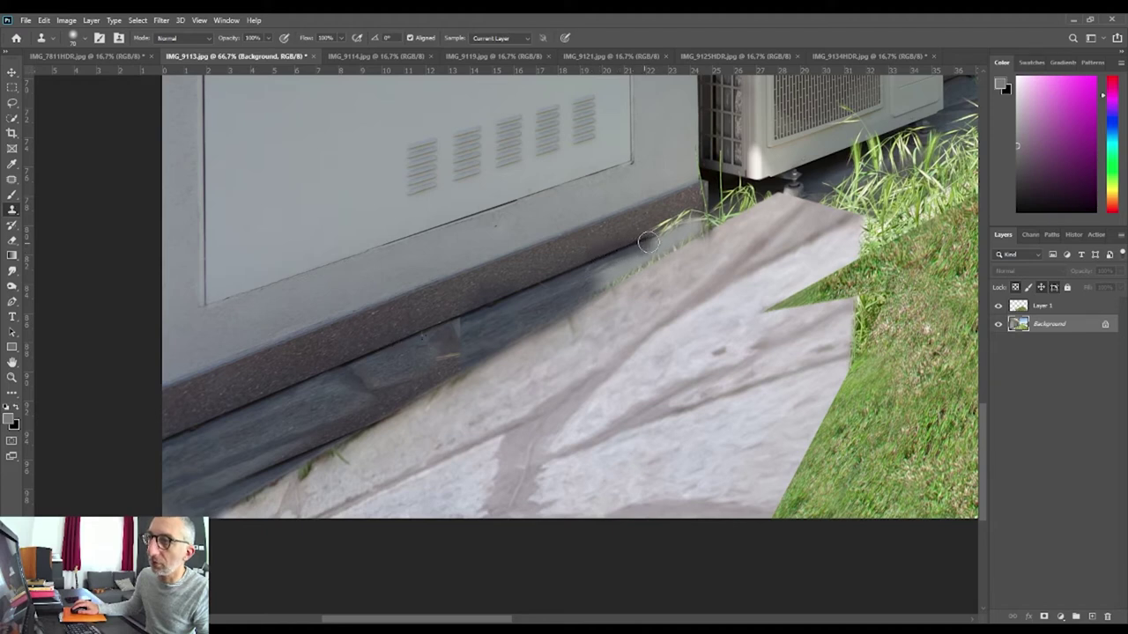
- With a larger clone brush, blend the wall-and-paving edge below the air conditioner
alt+click(290, 386)
mouse_move(625, 239)
mouse_down()
mouse_move(707, 218)
mouse_move(572, 290)
mouse_up()
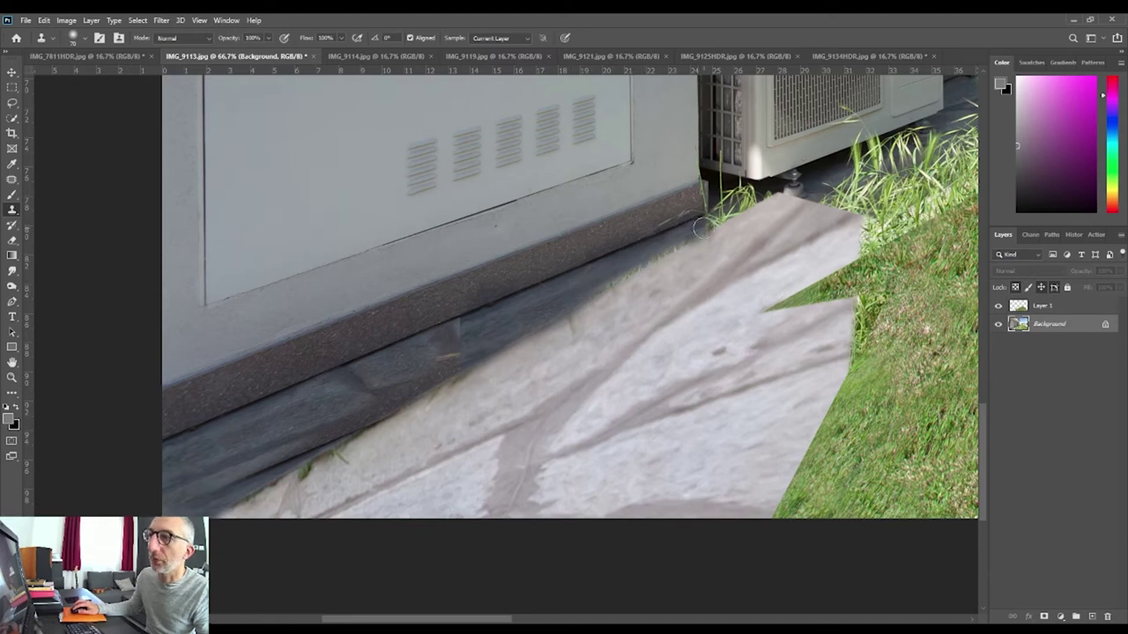
drag(696, 230, 567, 304)
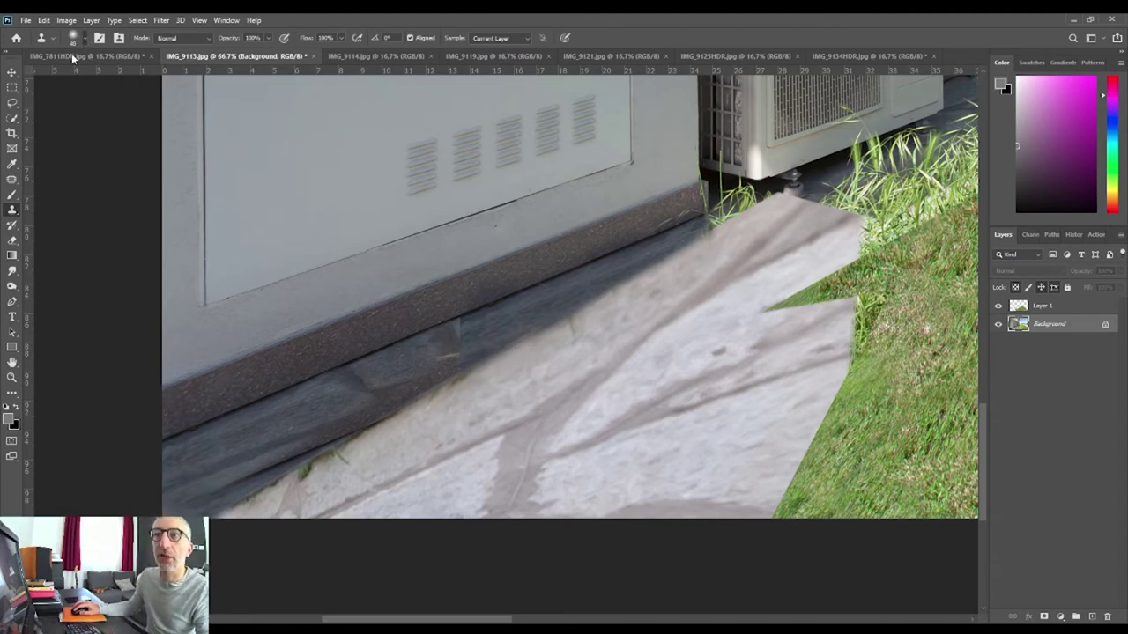
key(bracketright)
key(bracketright)
key(bracketright)
key(bracketright)
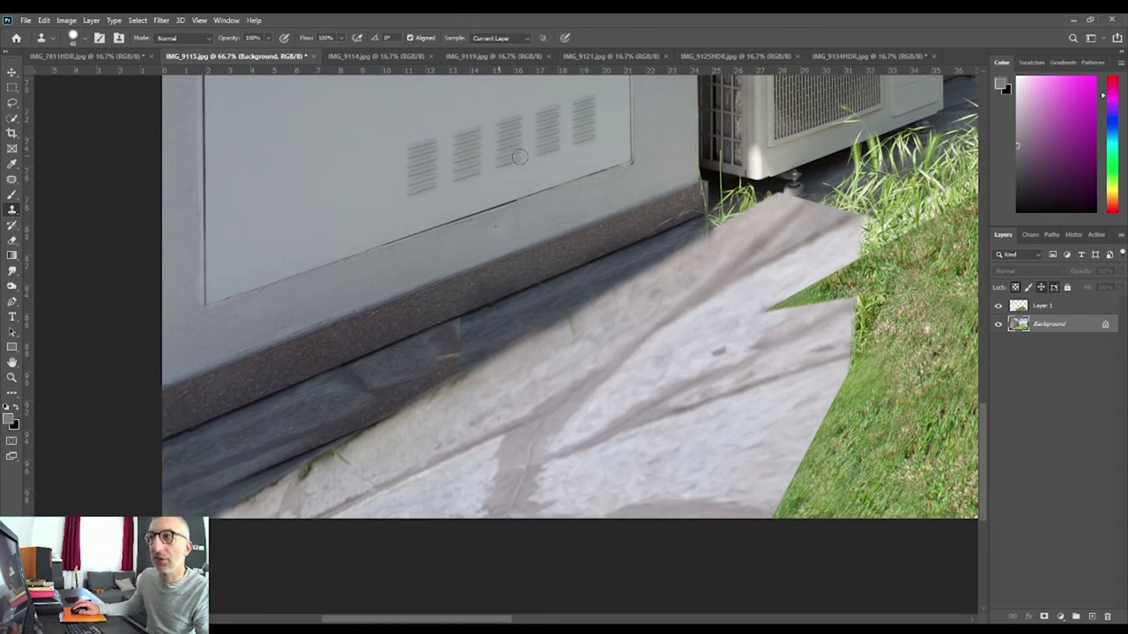
alt+click(649, 246)
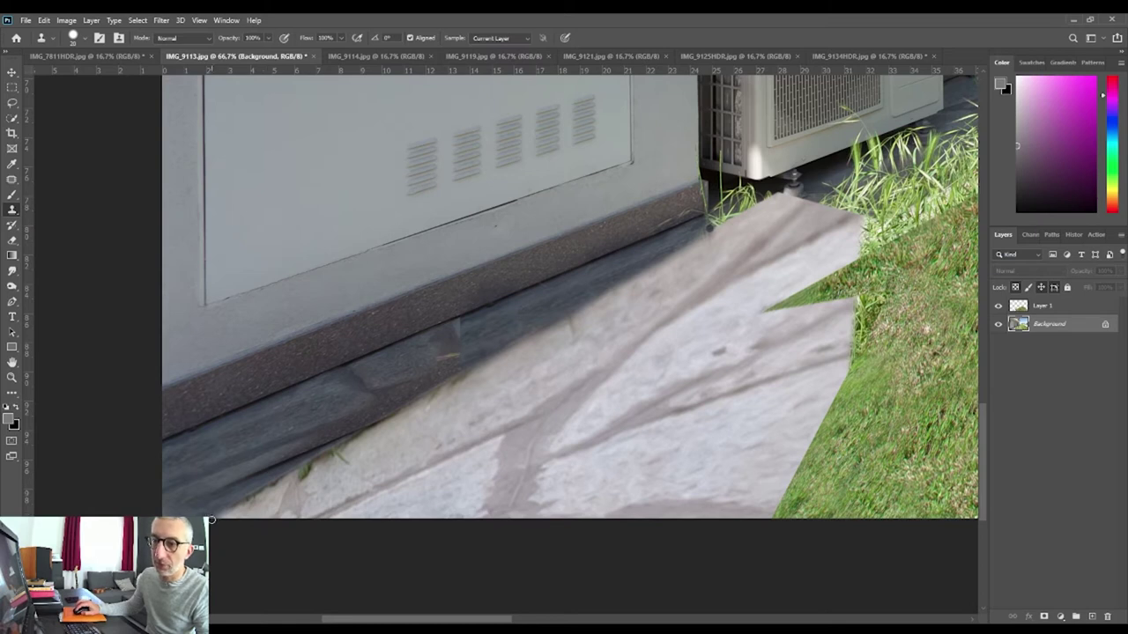
drag(293, 444, 690, 226)
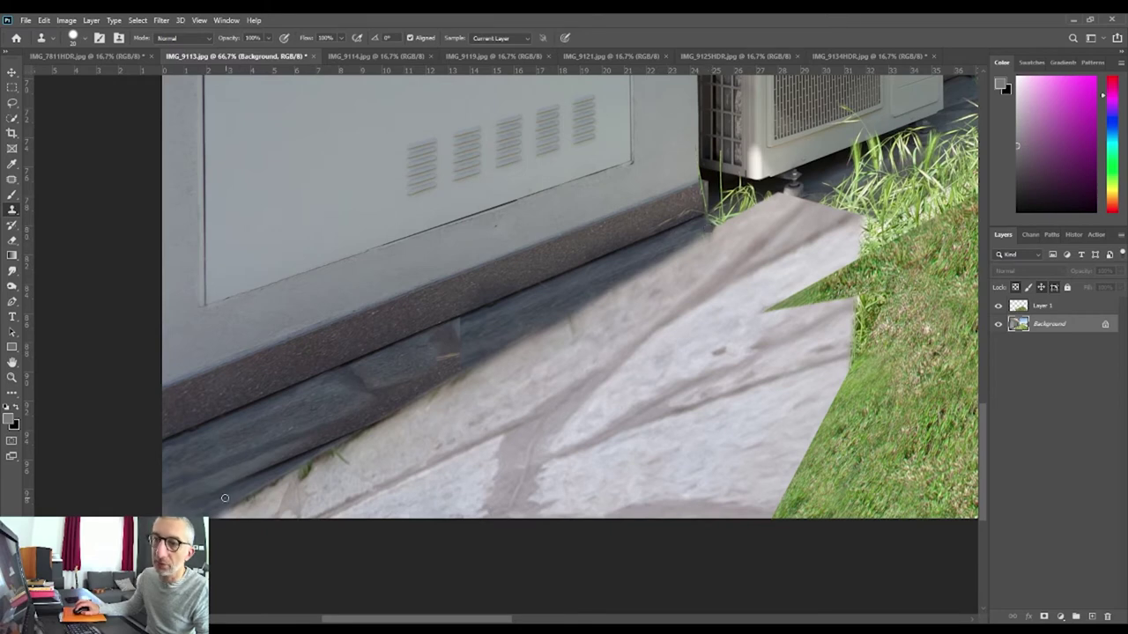
- Cover the stray grass blades along the wall's dark base strip with cloned paving, then zoom out
drag(256, 471, 339, 445)
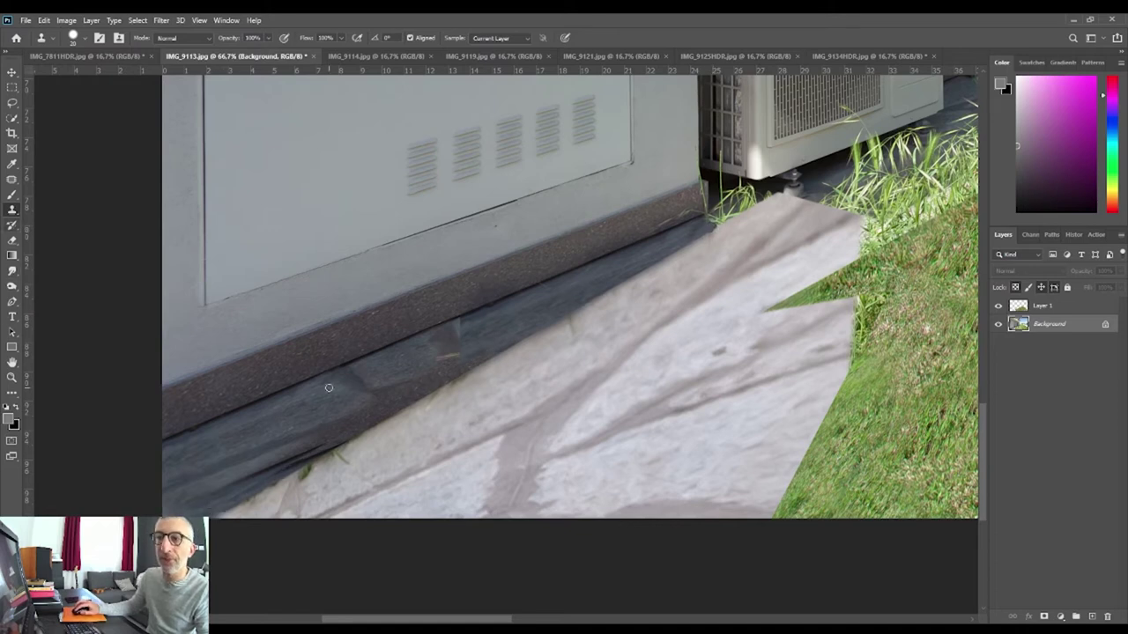
drag(324, 445, 252, 476)
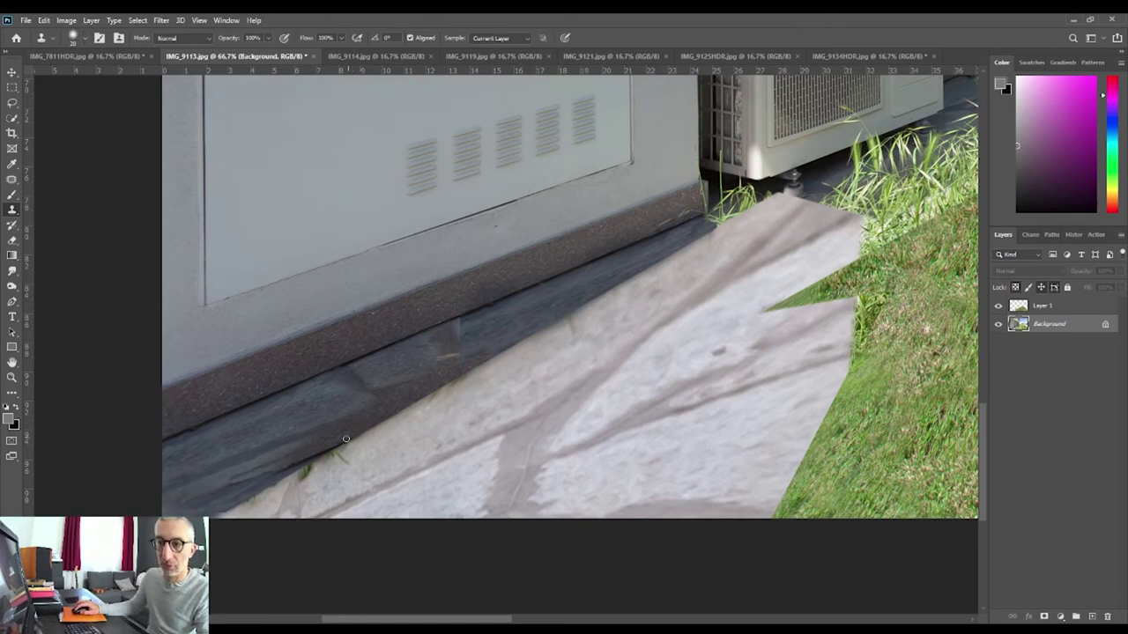
alt+click(315, 438)
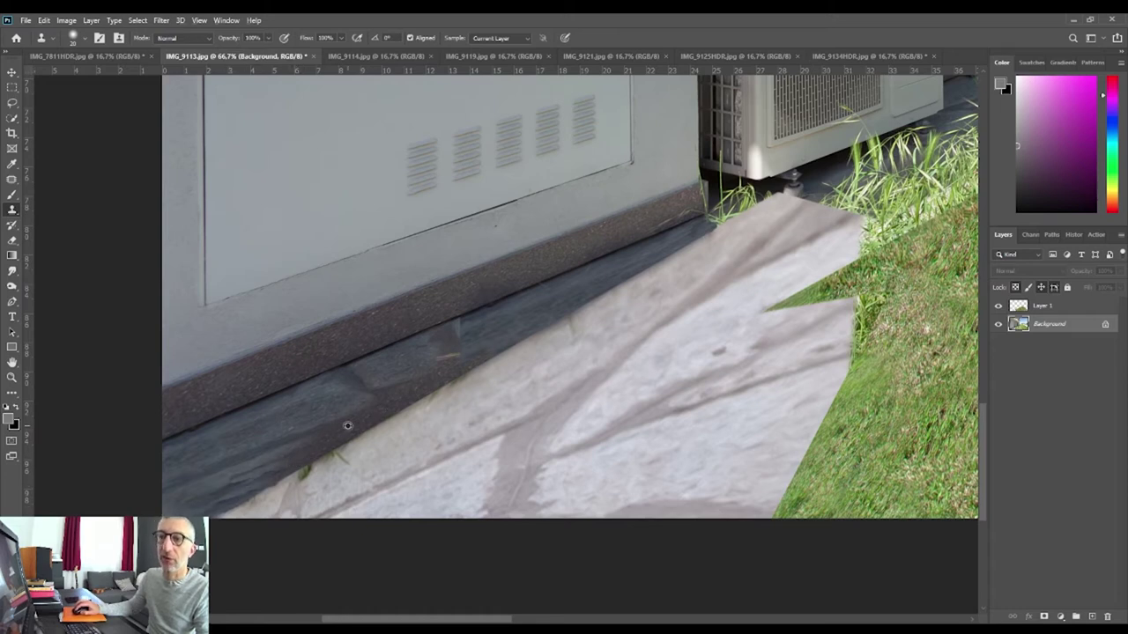
drag(255, 475, 193, 498)
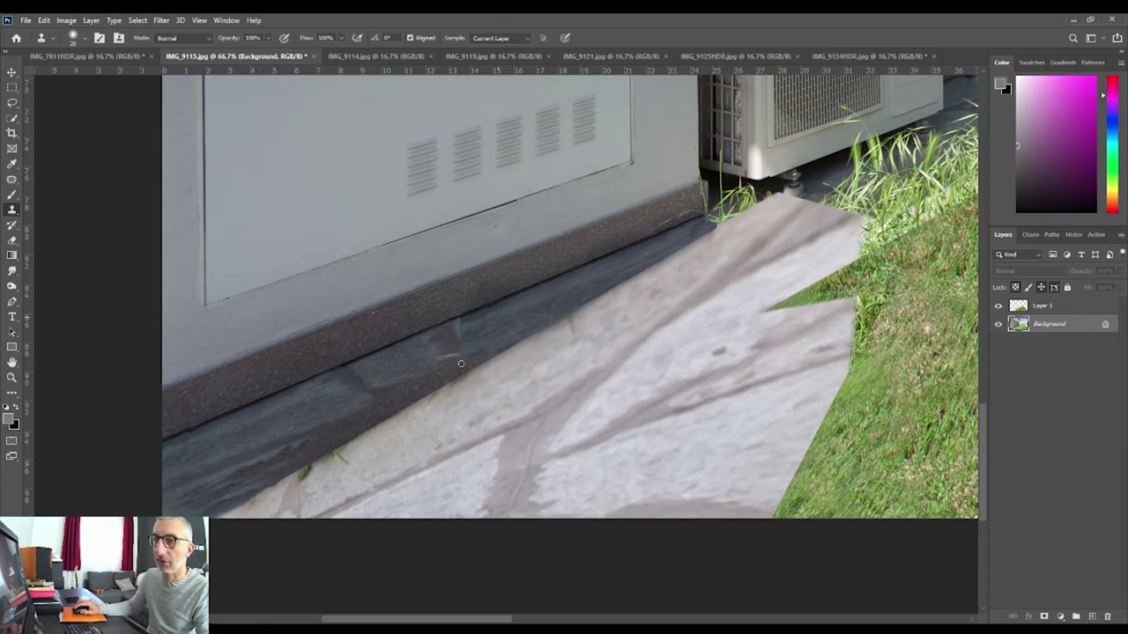
scroll(443, 384, down, 2)
scroll(445, 388, up, 1)
scroll(443, 384, up, 1)
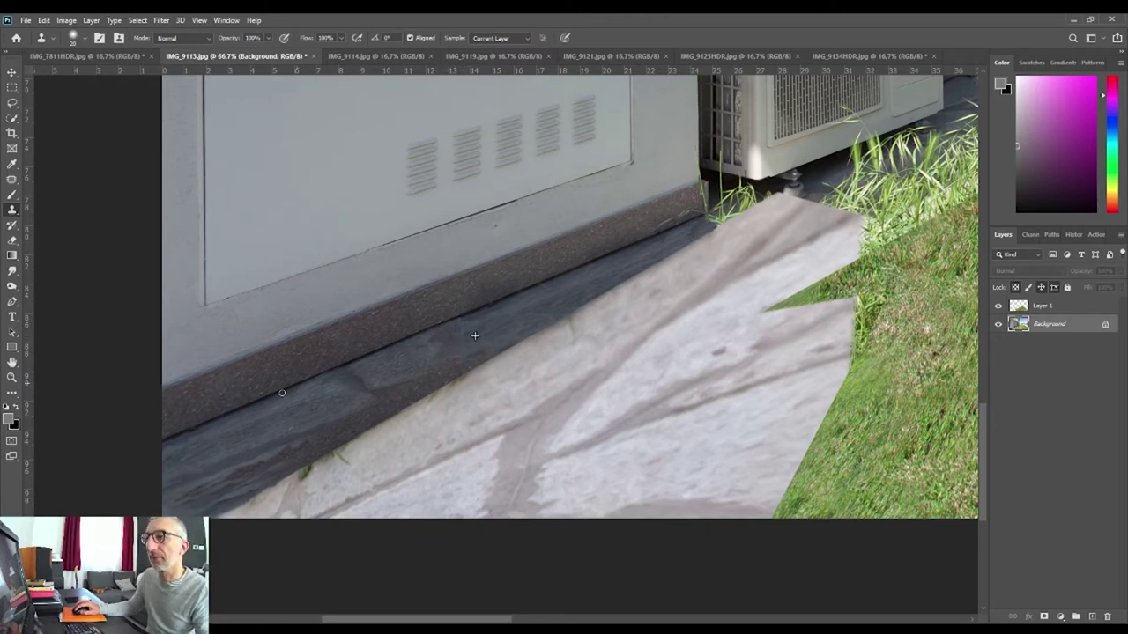
scroll(587, 397, down, 1)
scroll(587, 397, down, 3)
scroll(599, 385, down, 2)
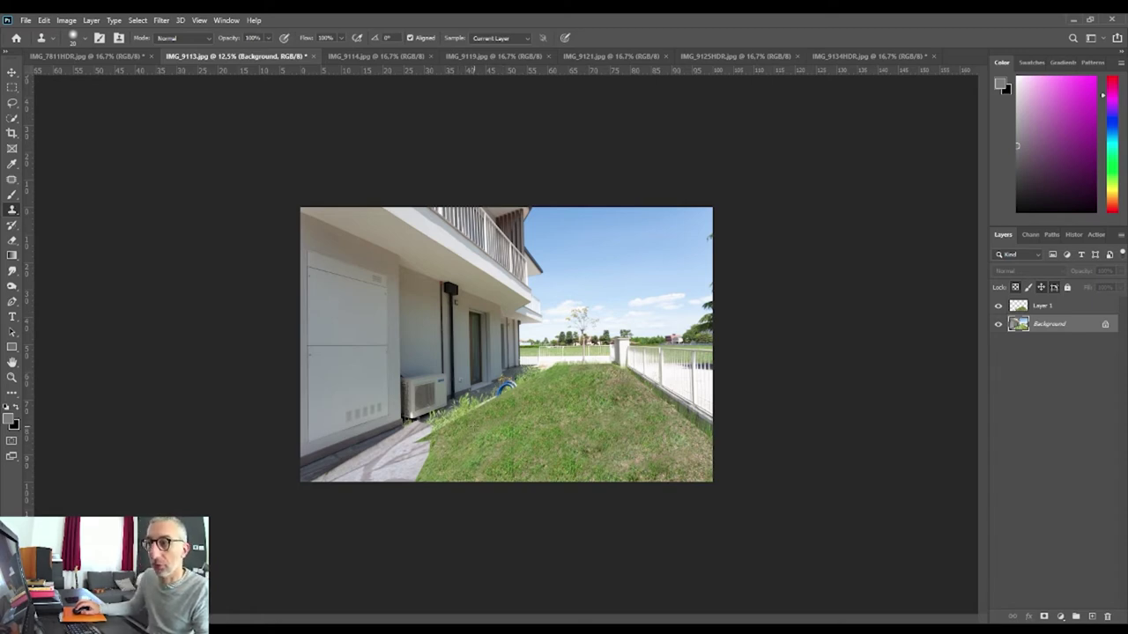
click(350, 58)
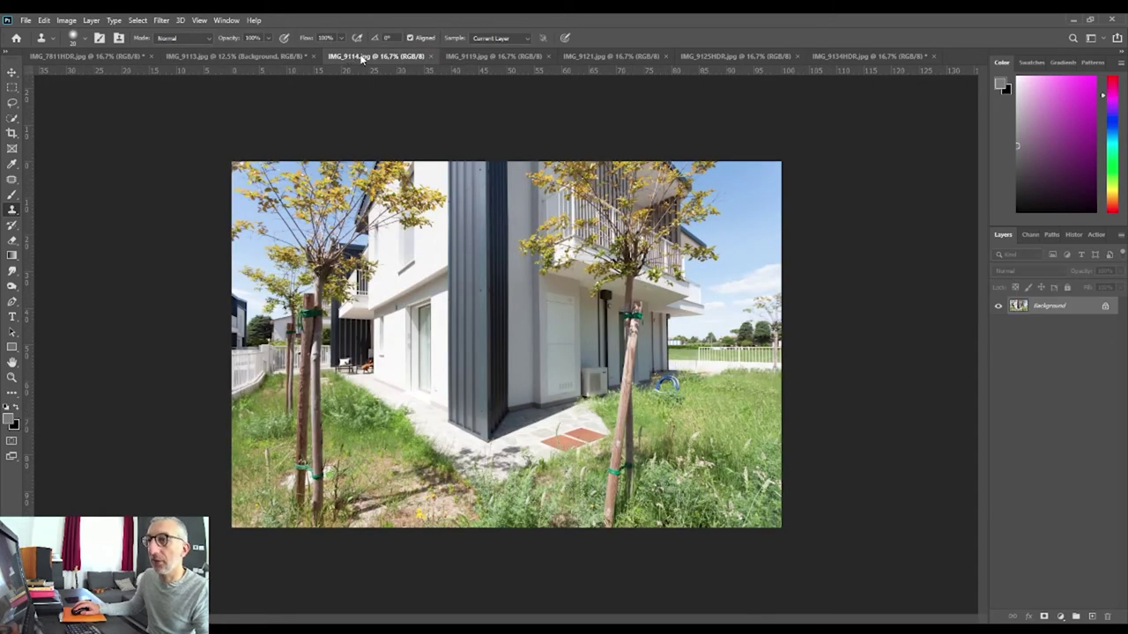
click(508, 55)
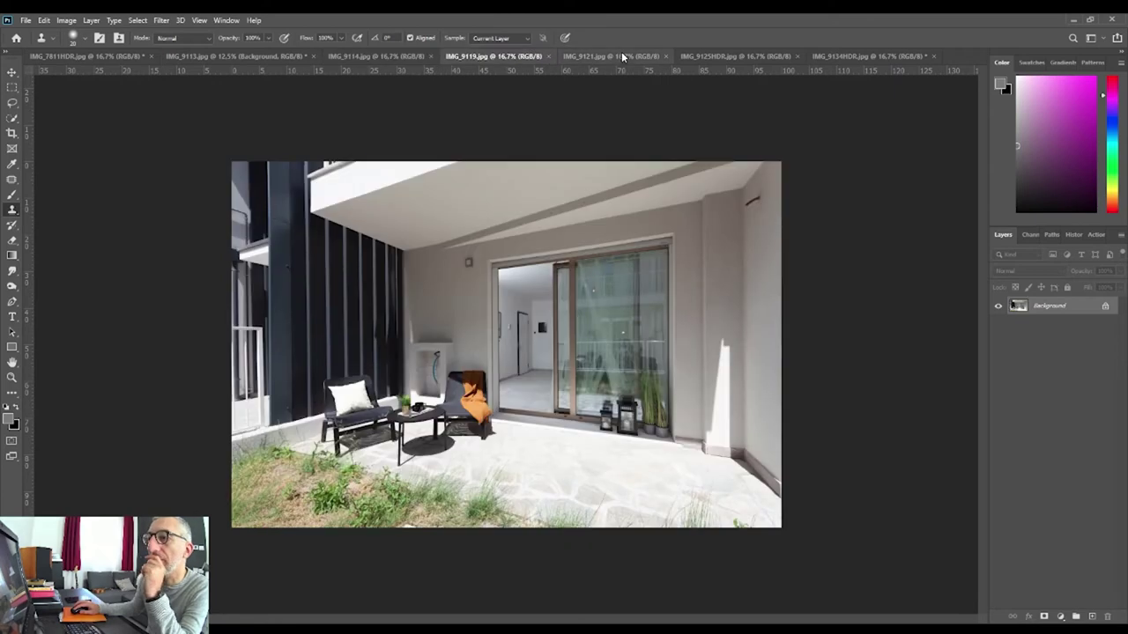
click(621, 53)
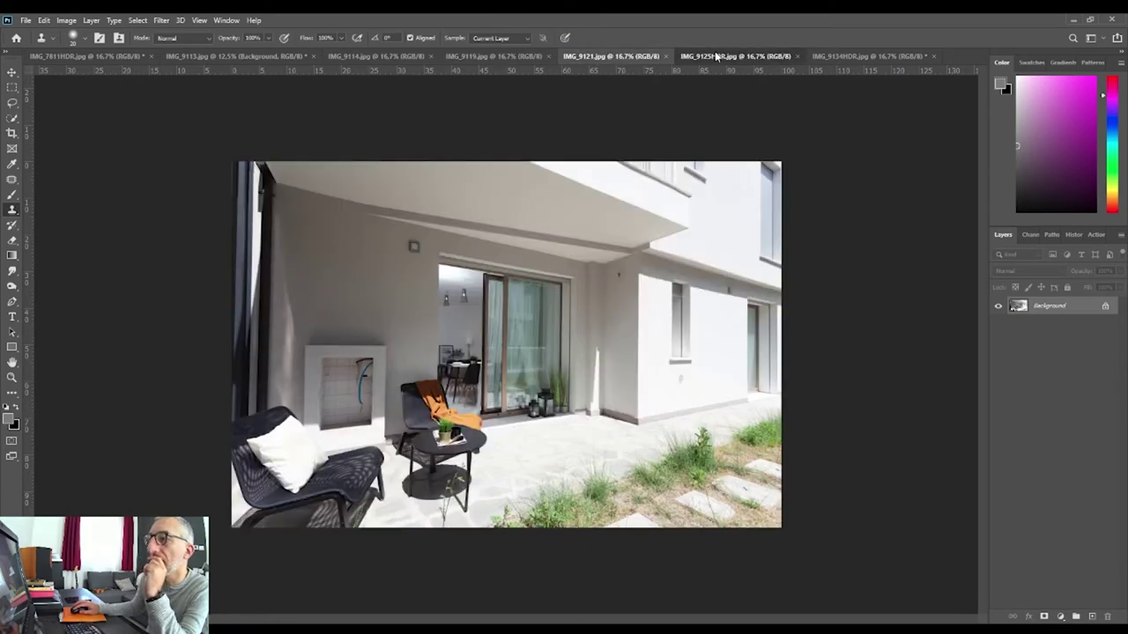
click(715, 55)
click(843, 58)
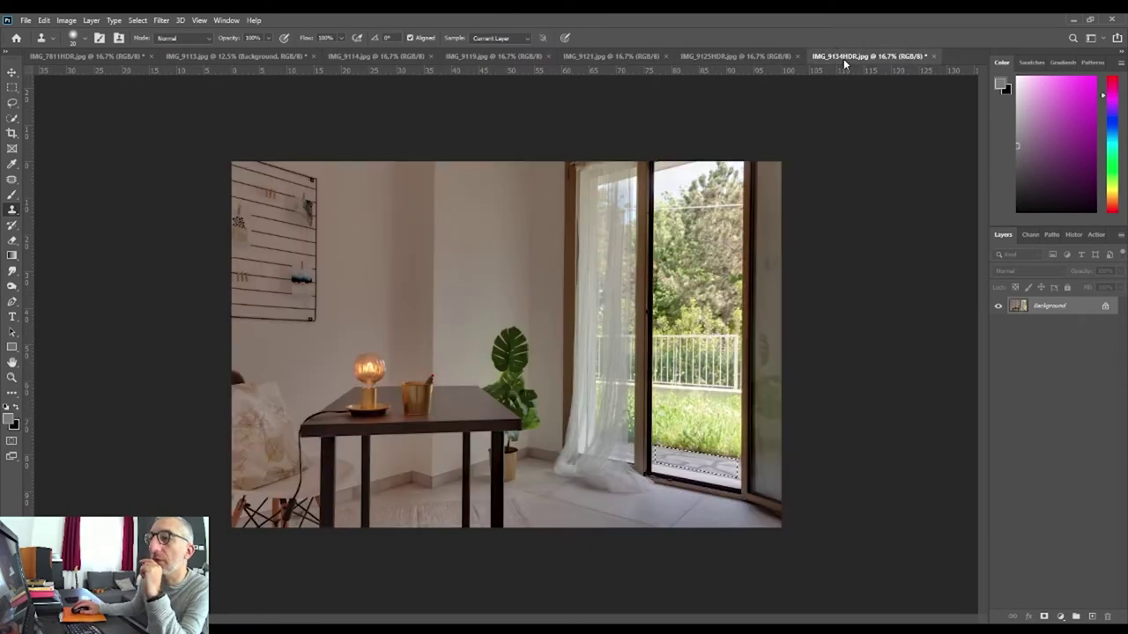
click(101, 58)
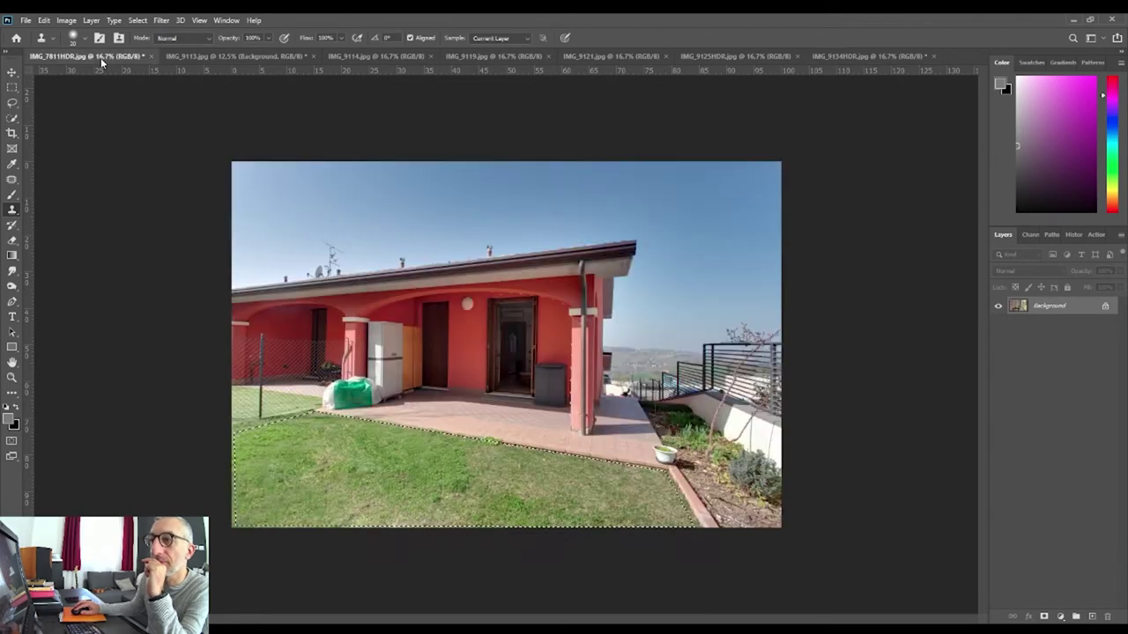
click(204, 57)
key(ctrl+shift+alt+n)
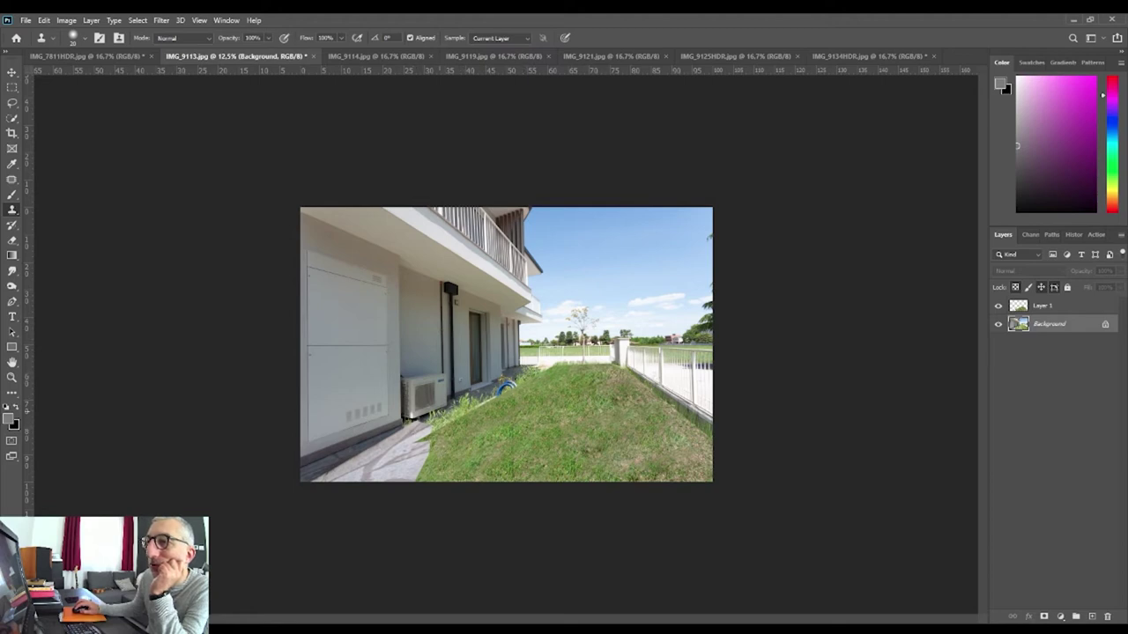
- In IMG_9119, outline a patch of patio paving with a closed Pen path
click(500, 55)
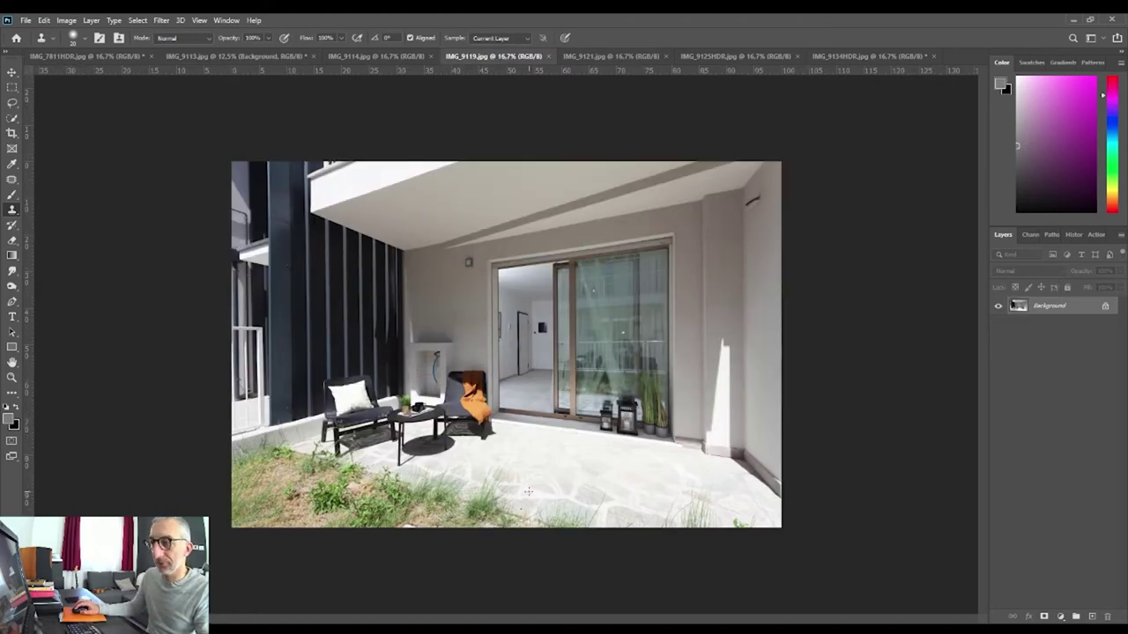
key(p)
click(505, 430)
click(482, 456)
click(736, 491)
click(697, 456)
click(505, 430)
click(506, 431)
- Convert the paving path to a selection and copy it
key(i)
key(p)
key(ctrl+Return)
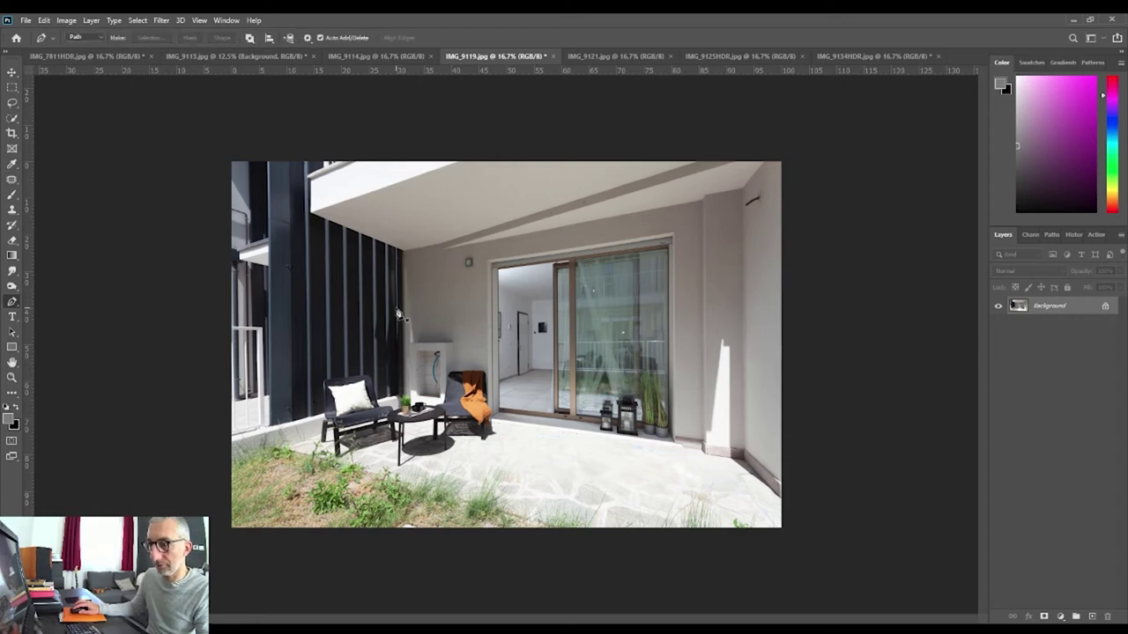
key(ctrl+z)
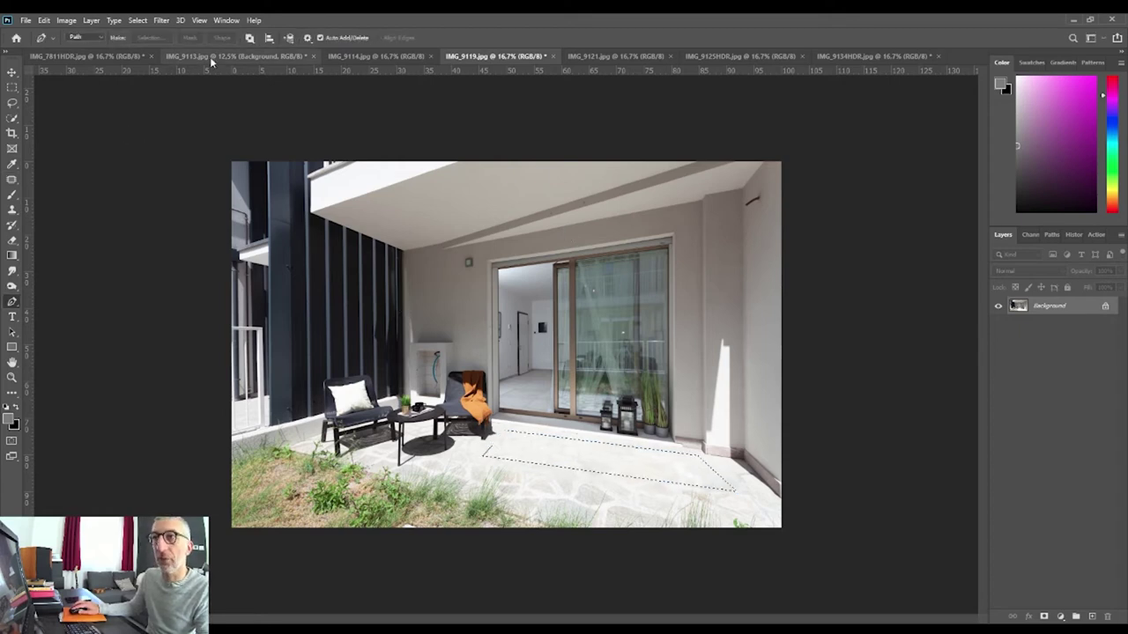
key(i)
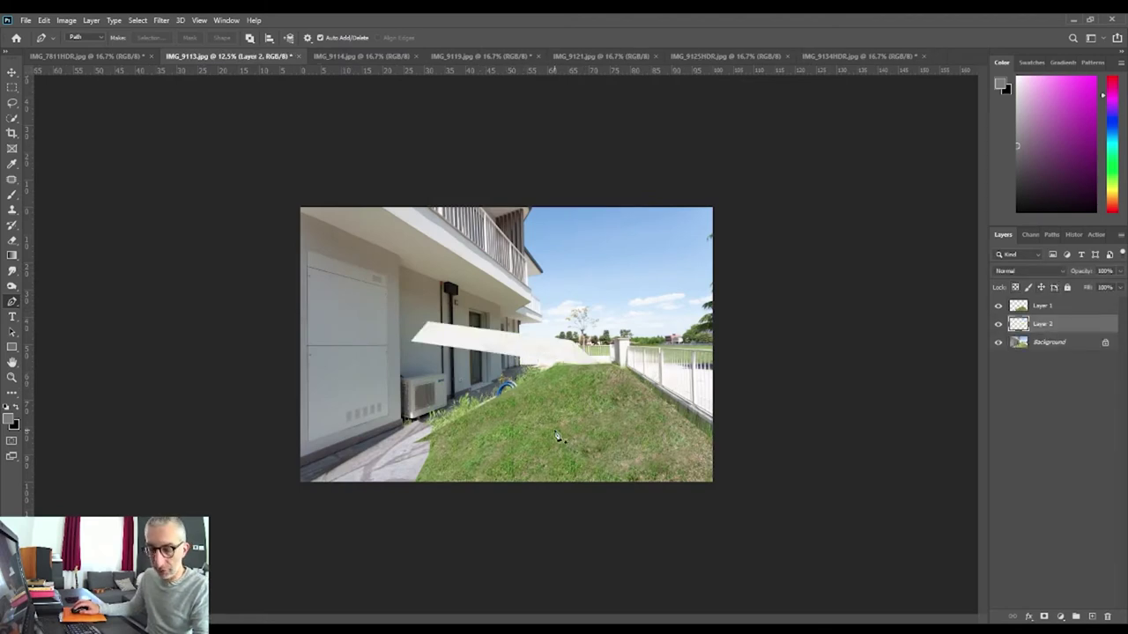
- Transform Layer 2 into a thin diagonal ramp along the grass edge at reduced opacity
key(ctrl+t)
drag(608, 385, 598, 313)
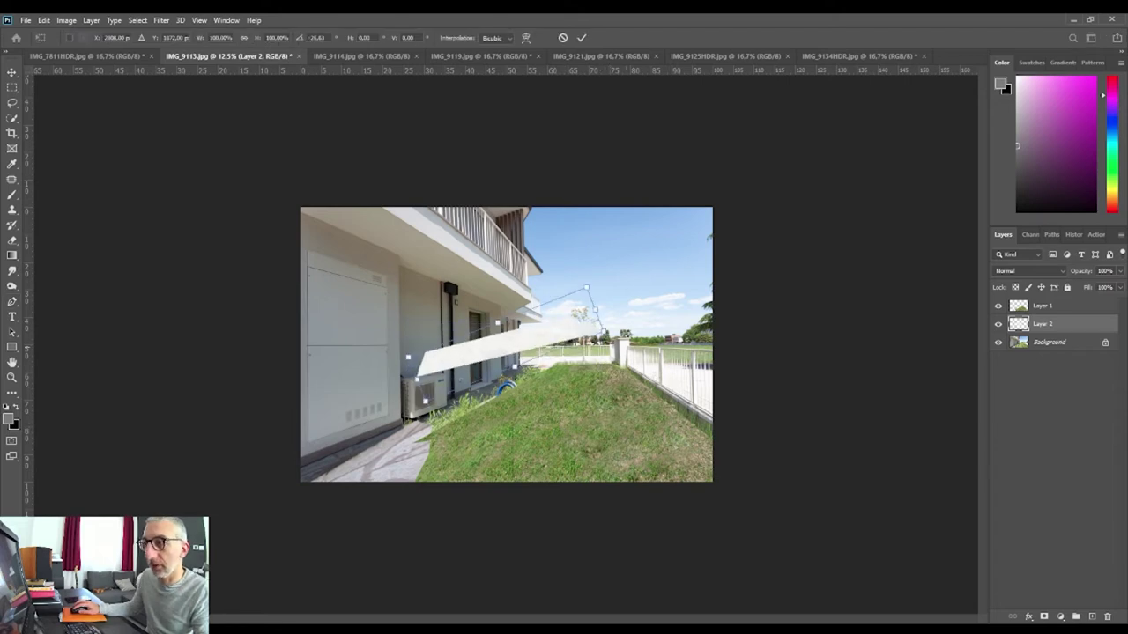
drag(477, 395, 467, 403)
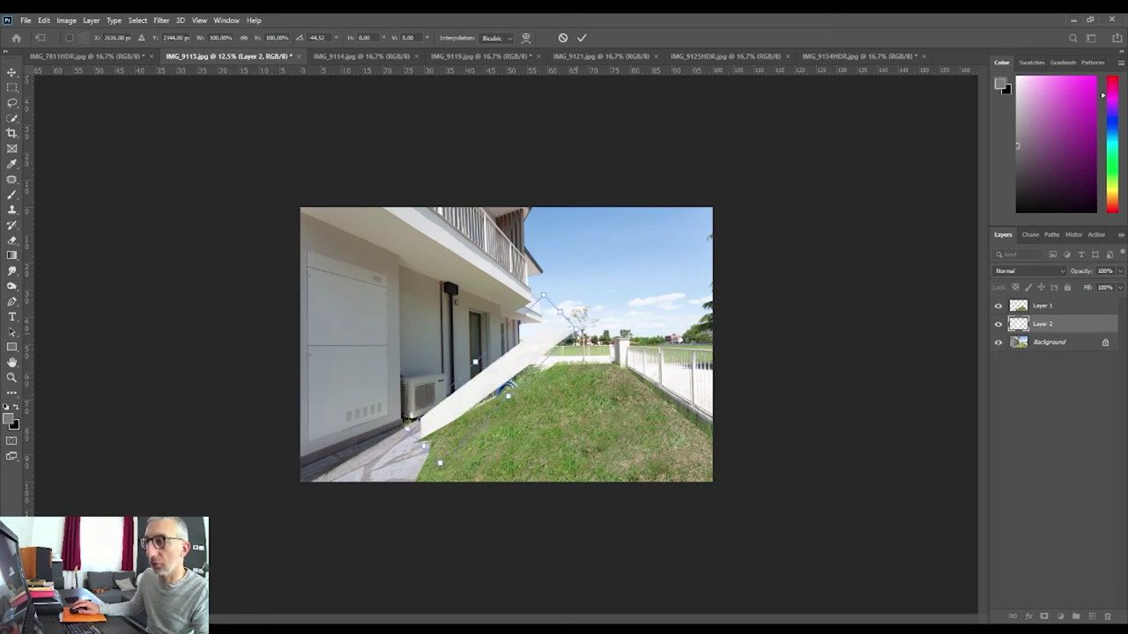
drag(576, 328, 583, 349)
drag(544, 302, 565, 343)
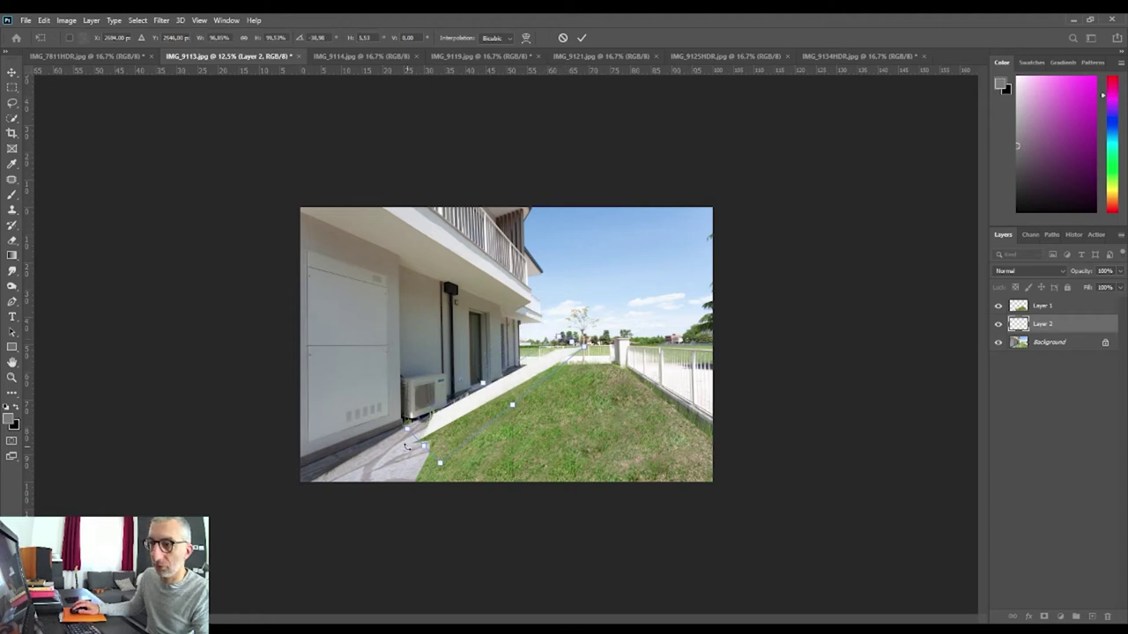
drag(414, 432, 383, 442)
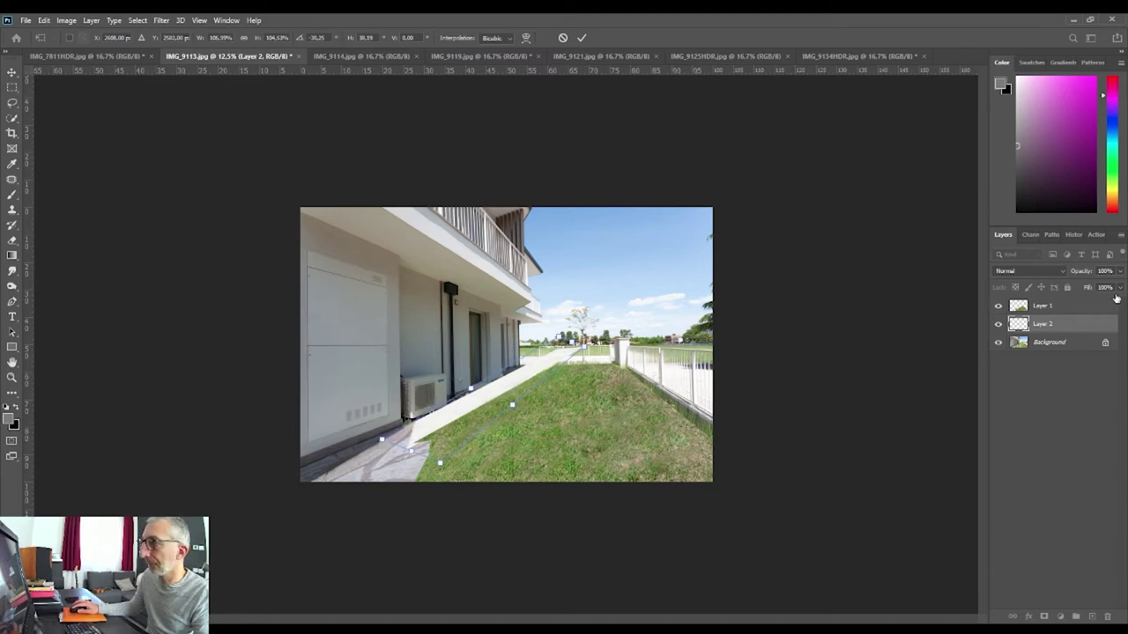
key(4)
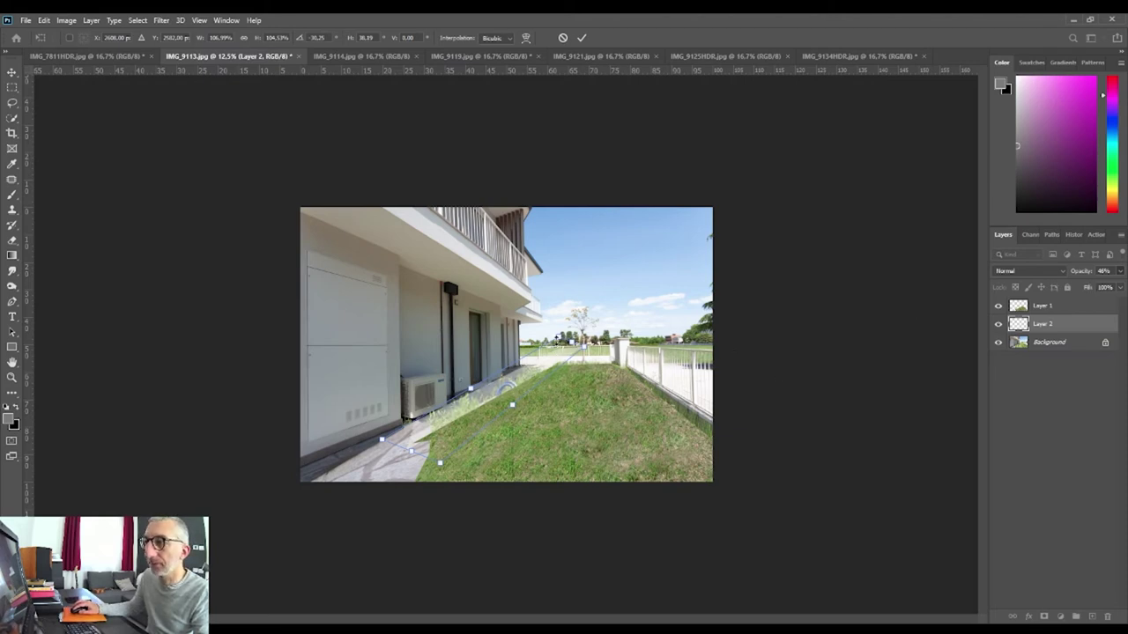
drag(558, 340, 561, 346)
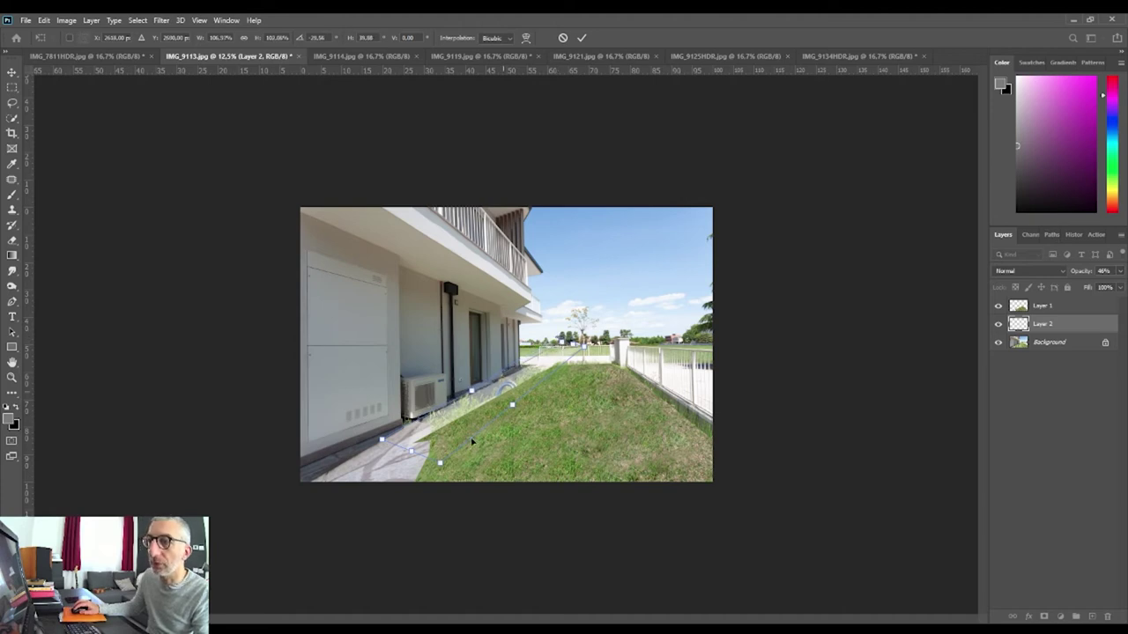
key(Return)
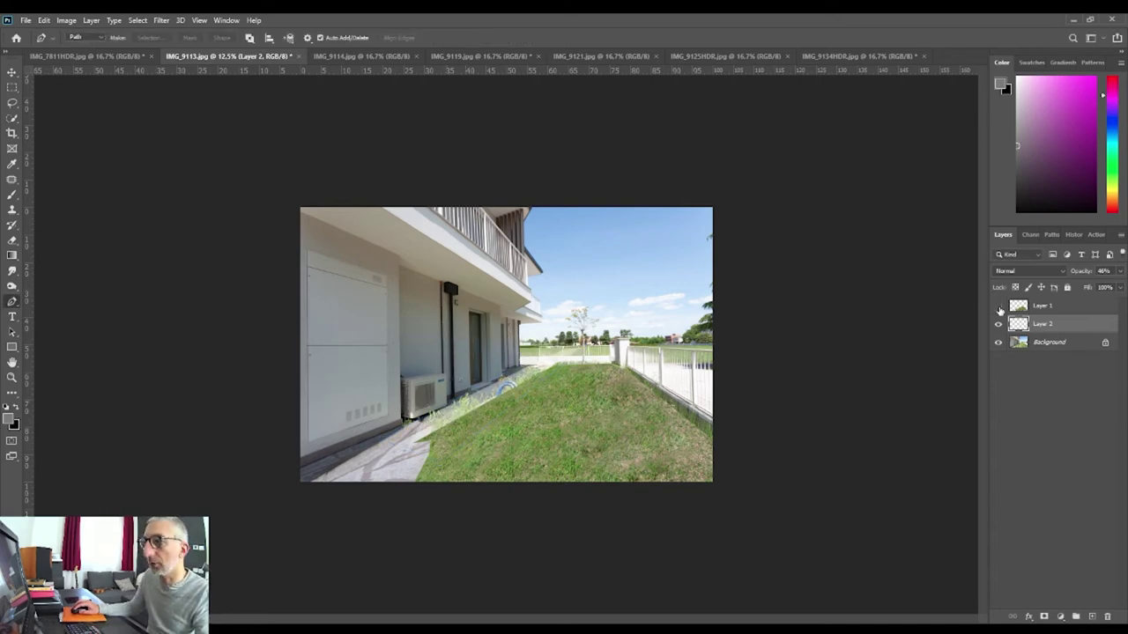
- Hide and re-show the grass slope Layer 1 to compare the ramp beneath
click(999, 306)
click(999, 307)
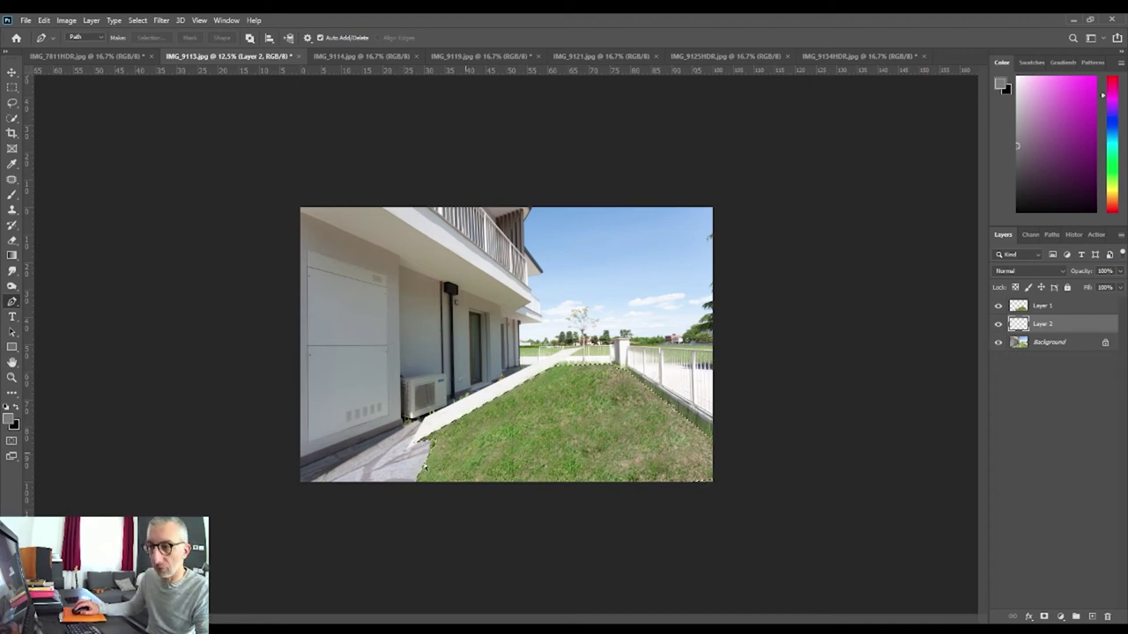
- Zoom in on the ramp's top near the fence, discarding a first curved outline attempt
key(ctrl+plus)
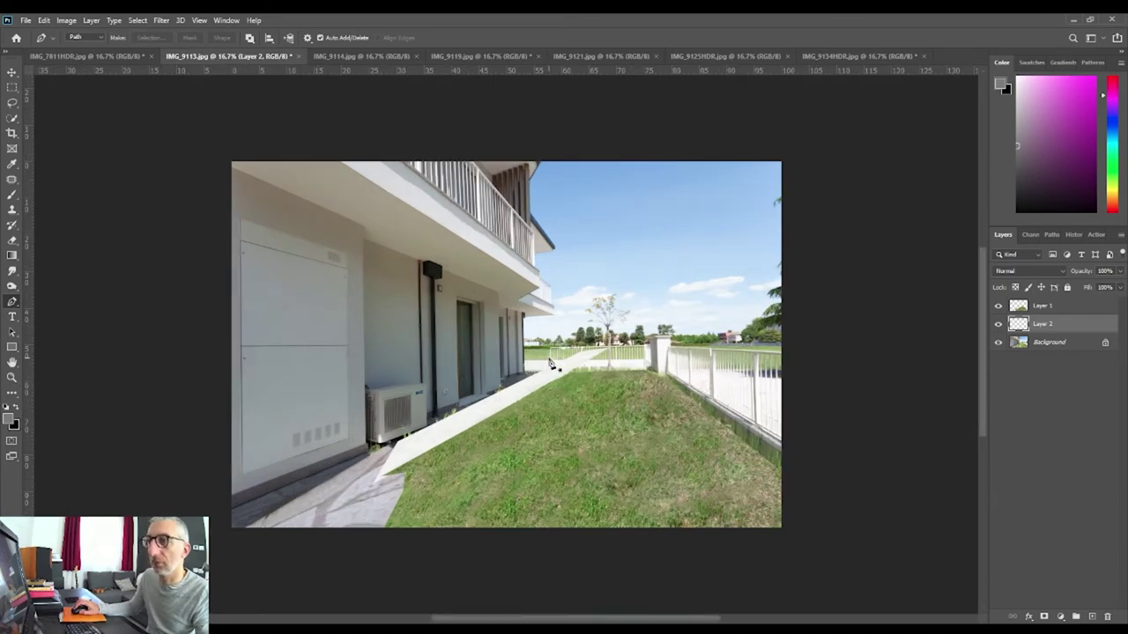
scroll(550, 364, up, 1)
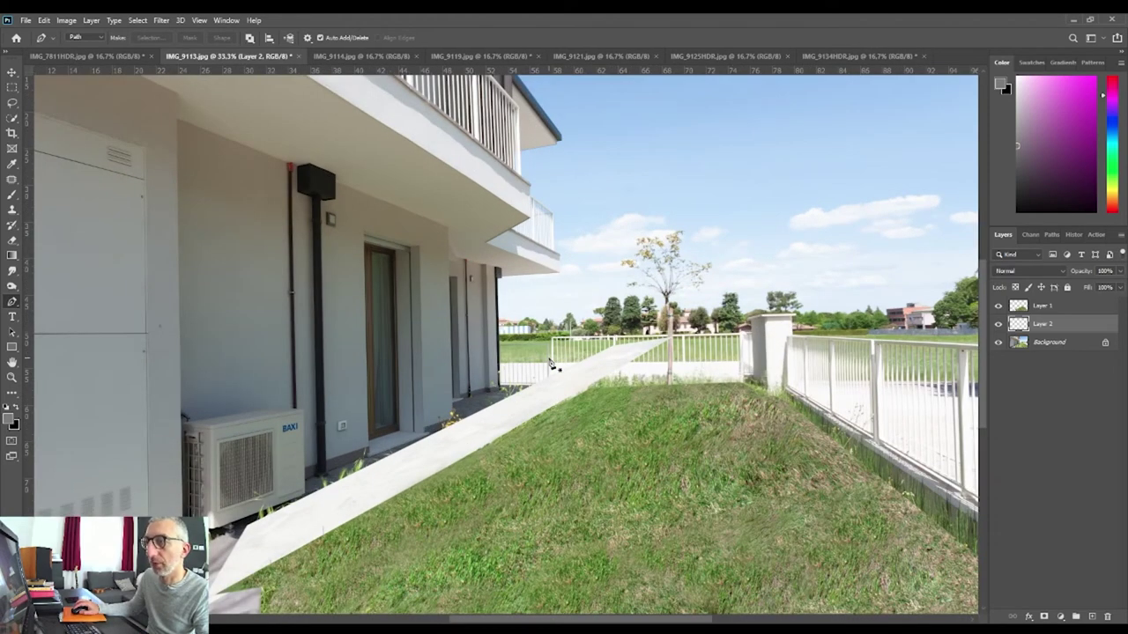
key(e)
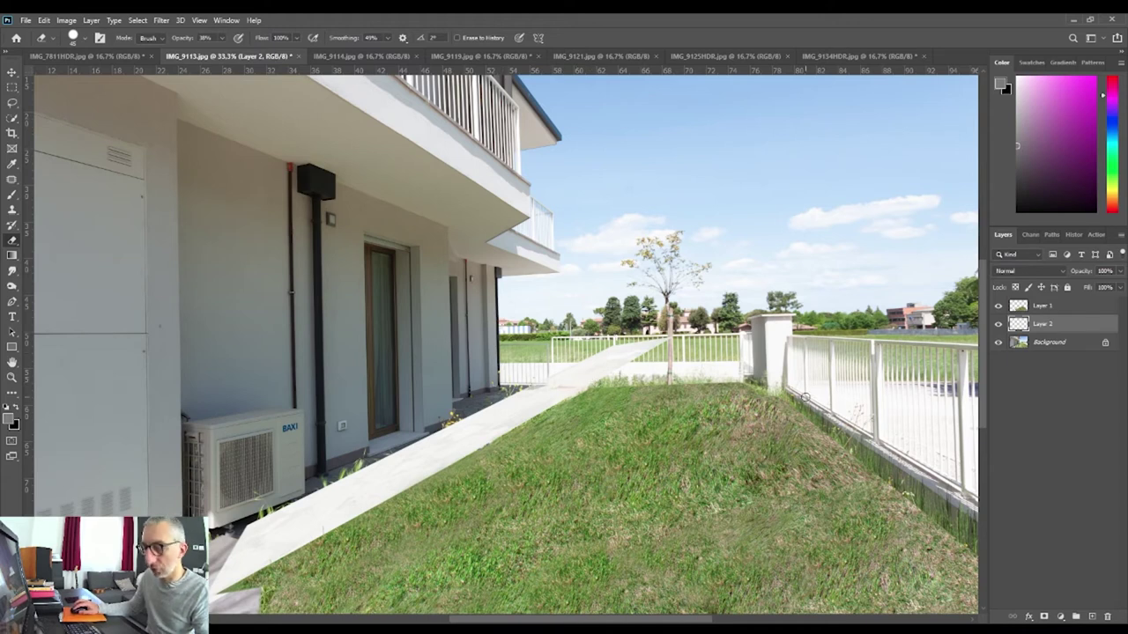
key(p)
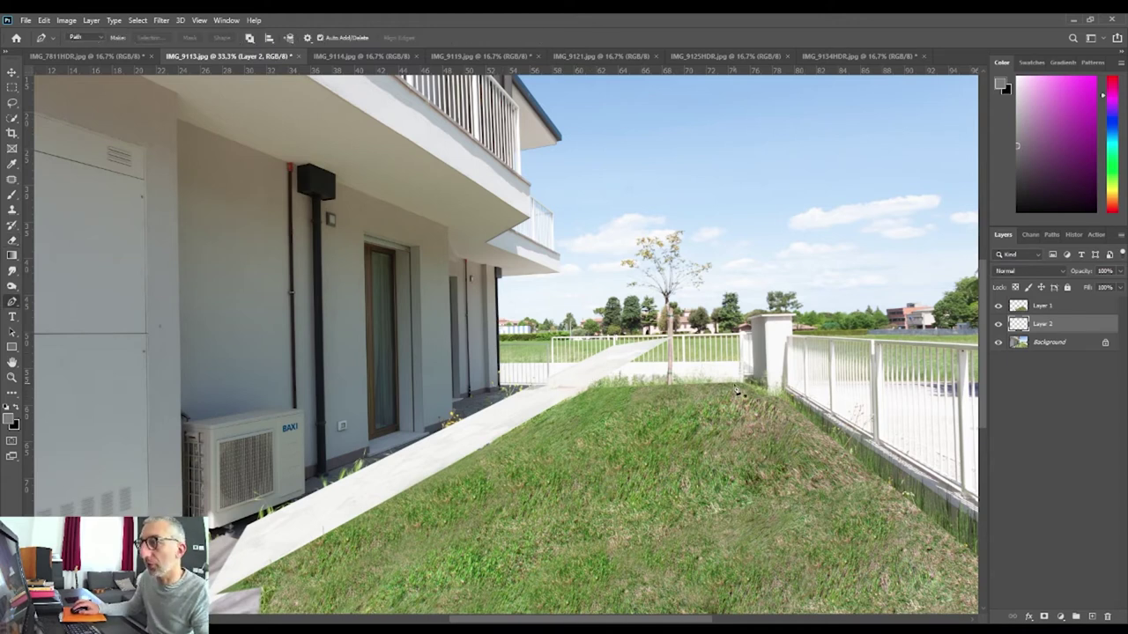
drag(736, 385, 837, 379)
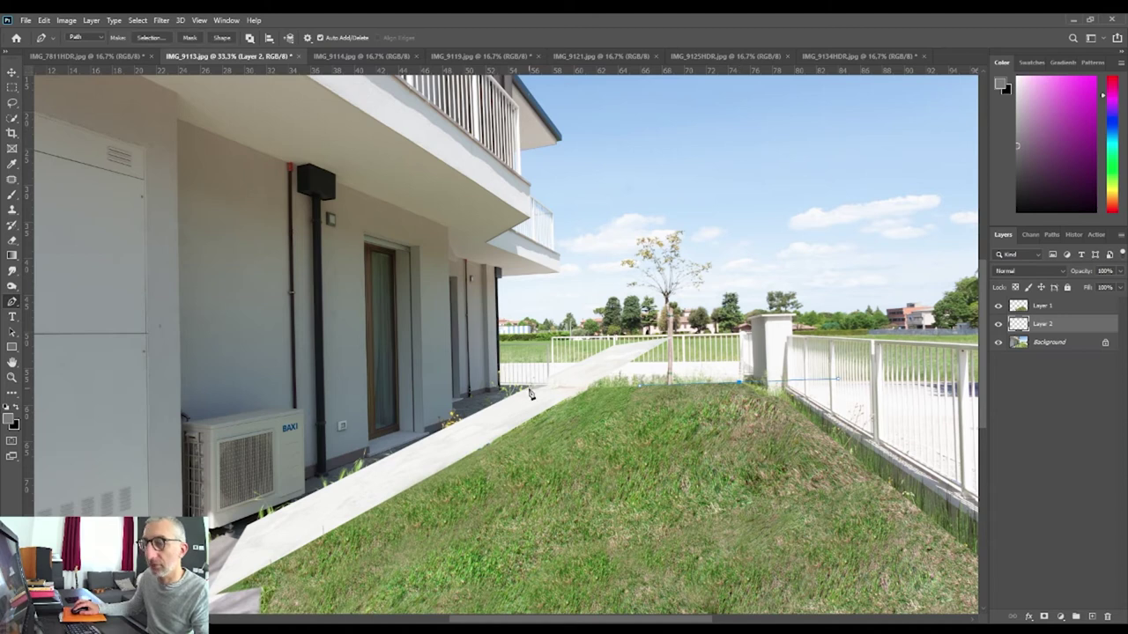
key(ctrl+z)
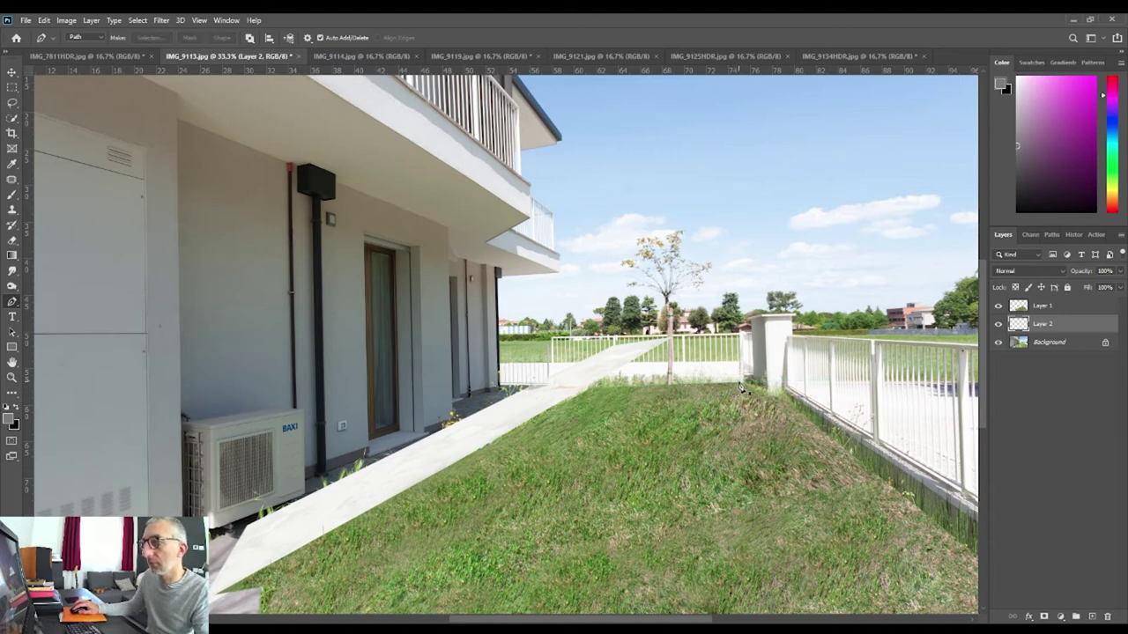
- Outline the fence and tree-line area and clear that ramp section from Layer 2
click(738, 383)
click(505, 394)
click(544, 317)
click(732, 304)
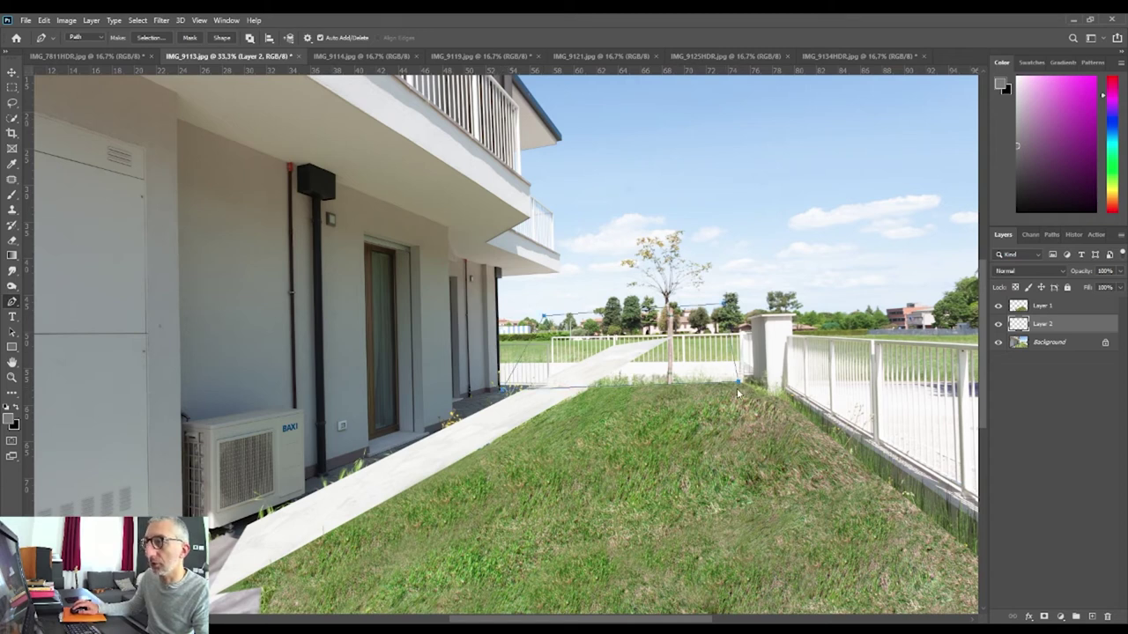
key(Escape)
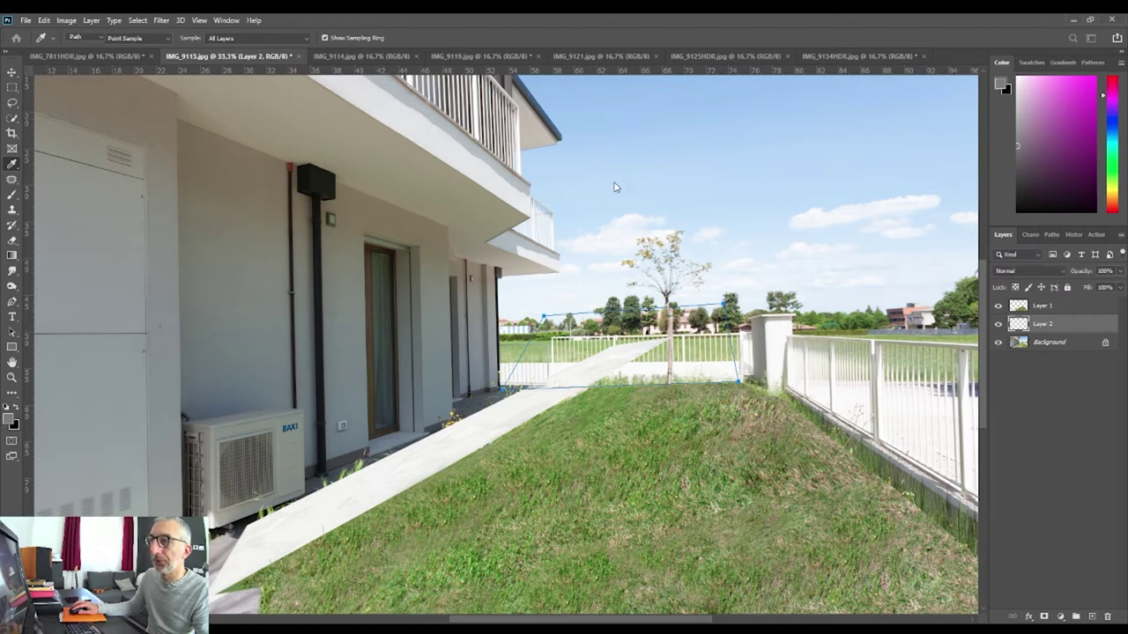
key(ctrl+Return)
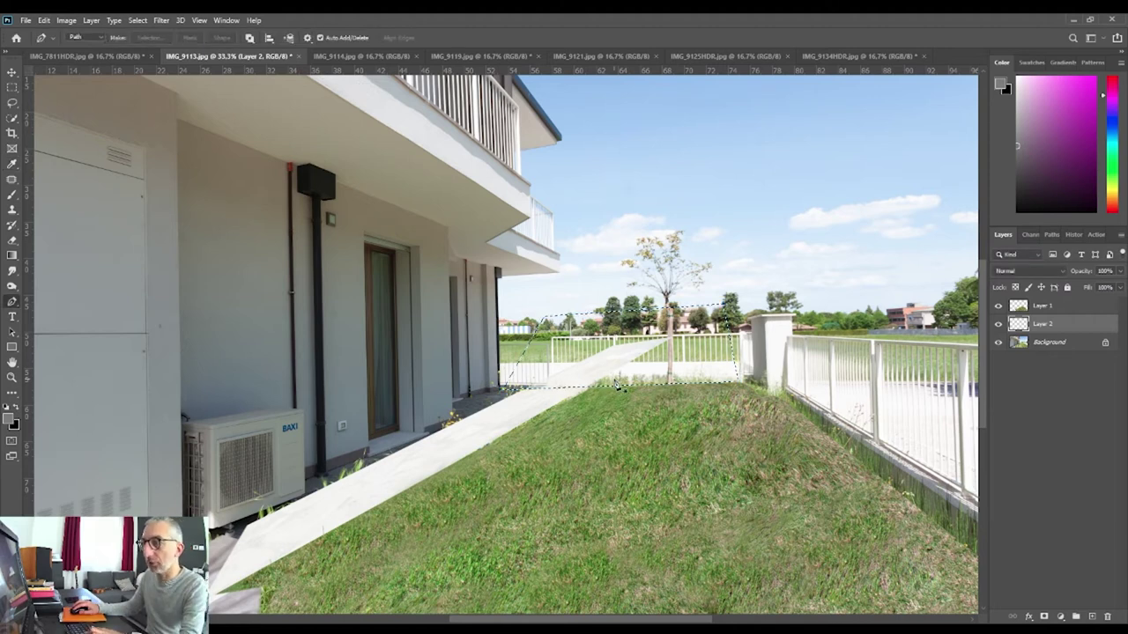
key(ctrl+d)
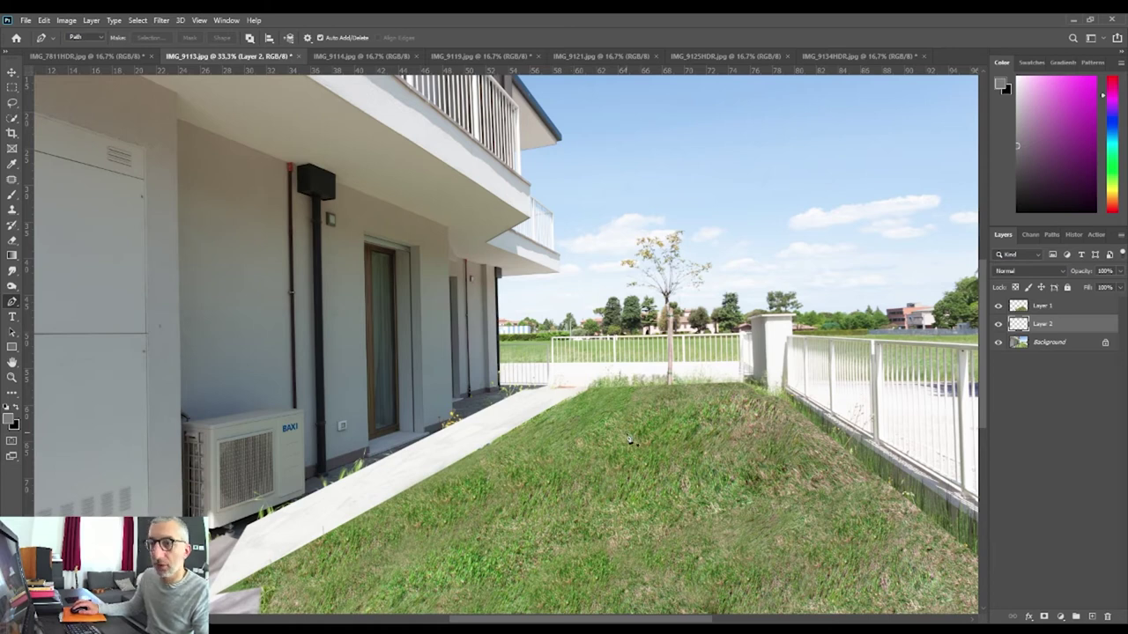
- Zoom out to 25% and settle on the Eraser after toggling Eyedropper and Pen
scroll(389, 533, down, 1)
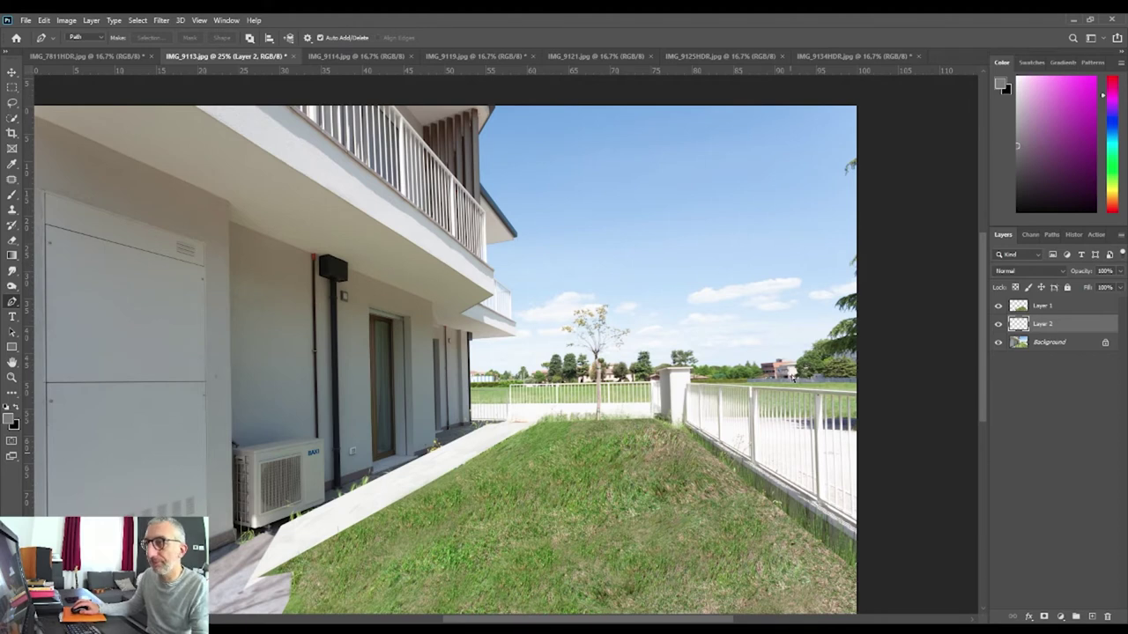
key(i)
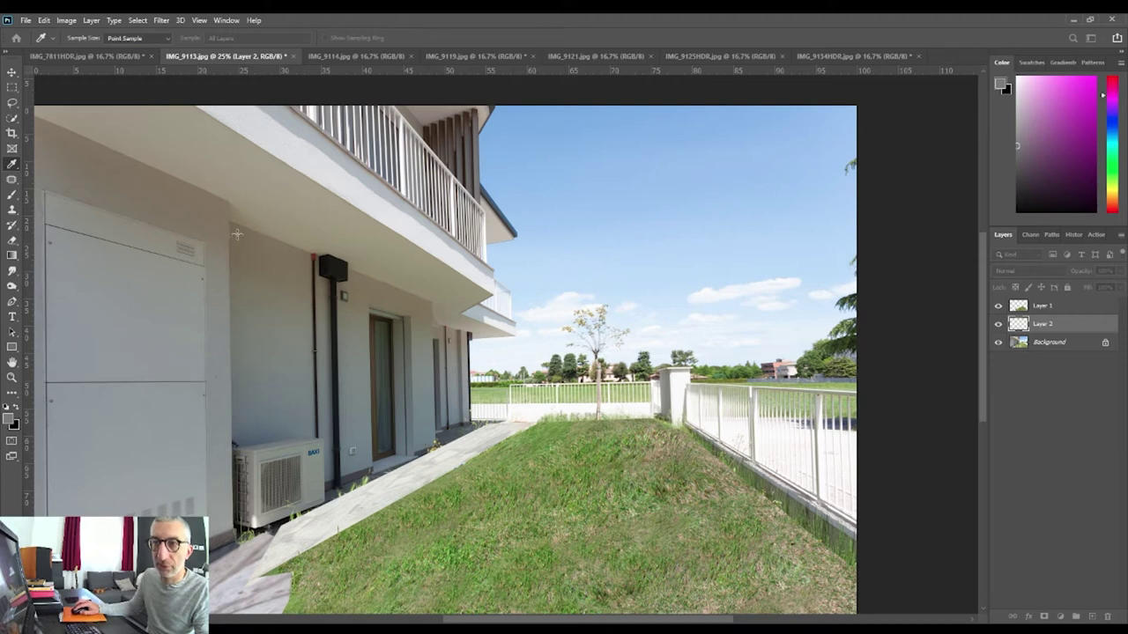
key(p)
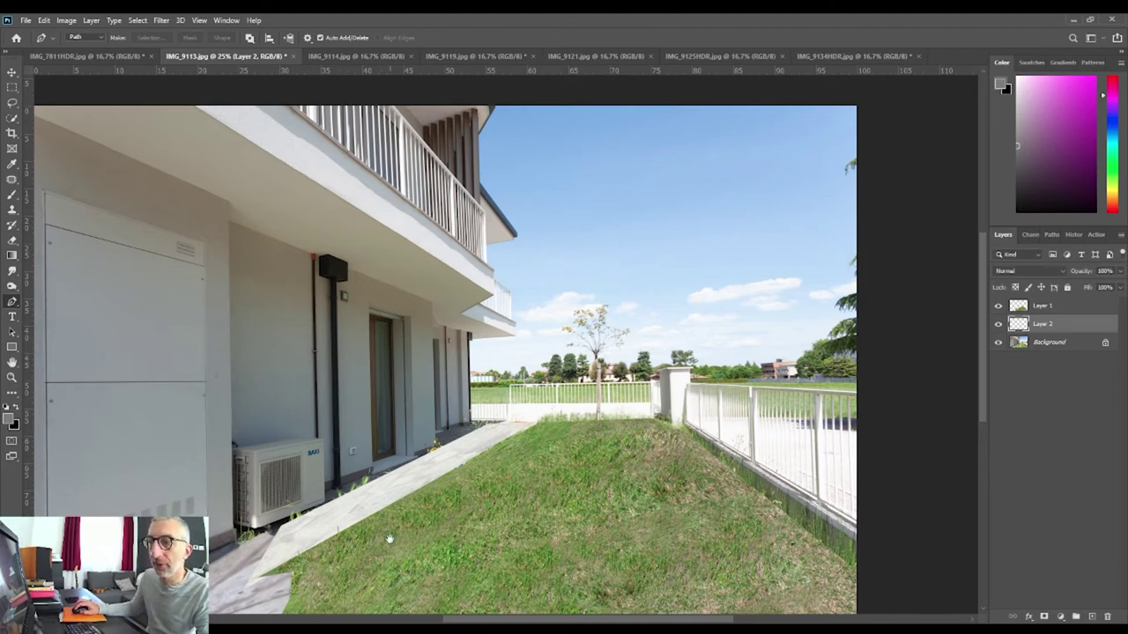
scroll(390, 536, down, 3)
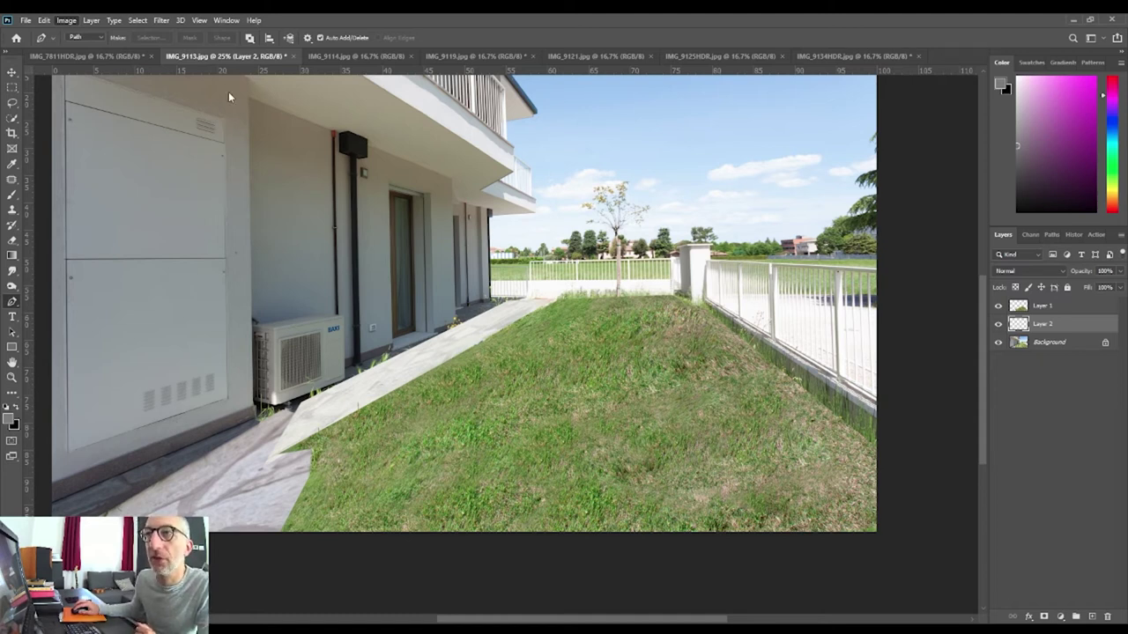
key(i)
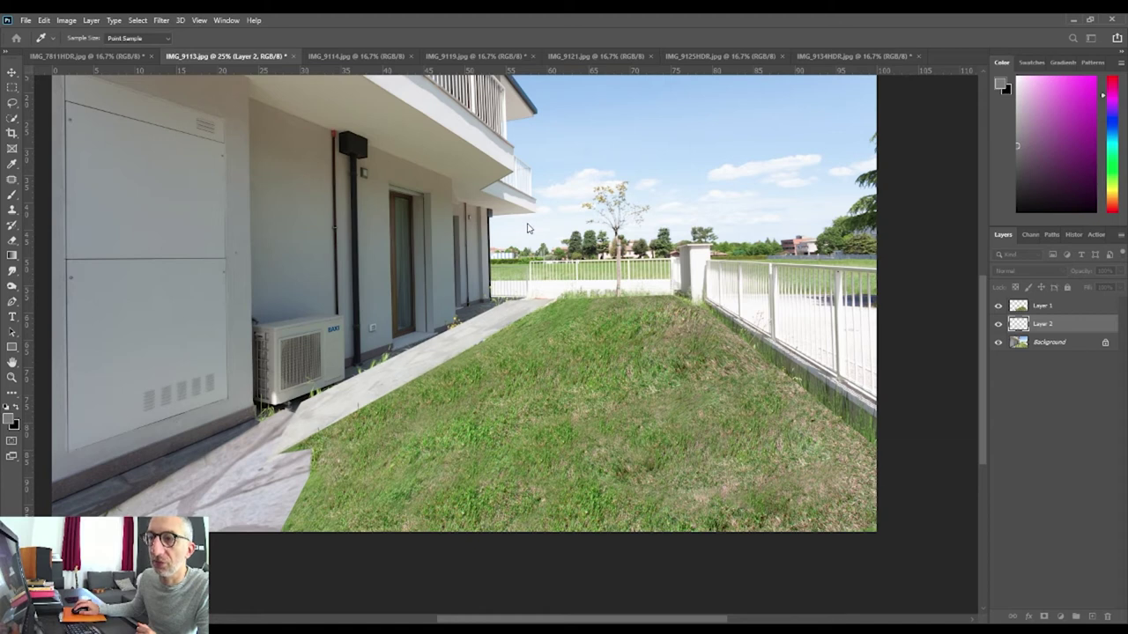
key(p)
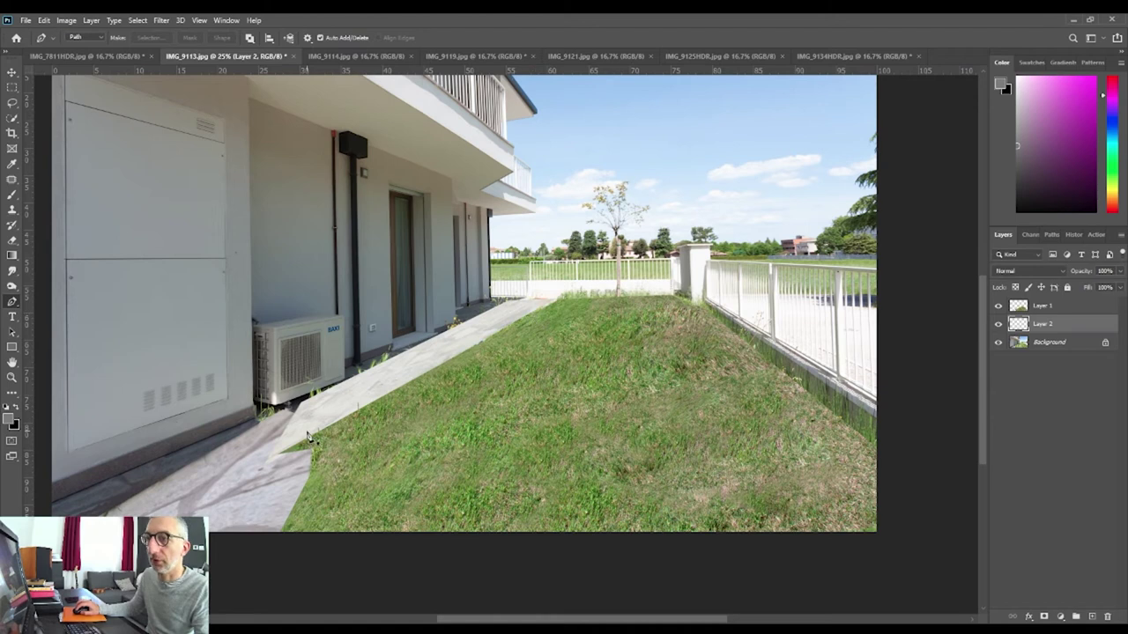
key(e)
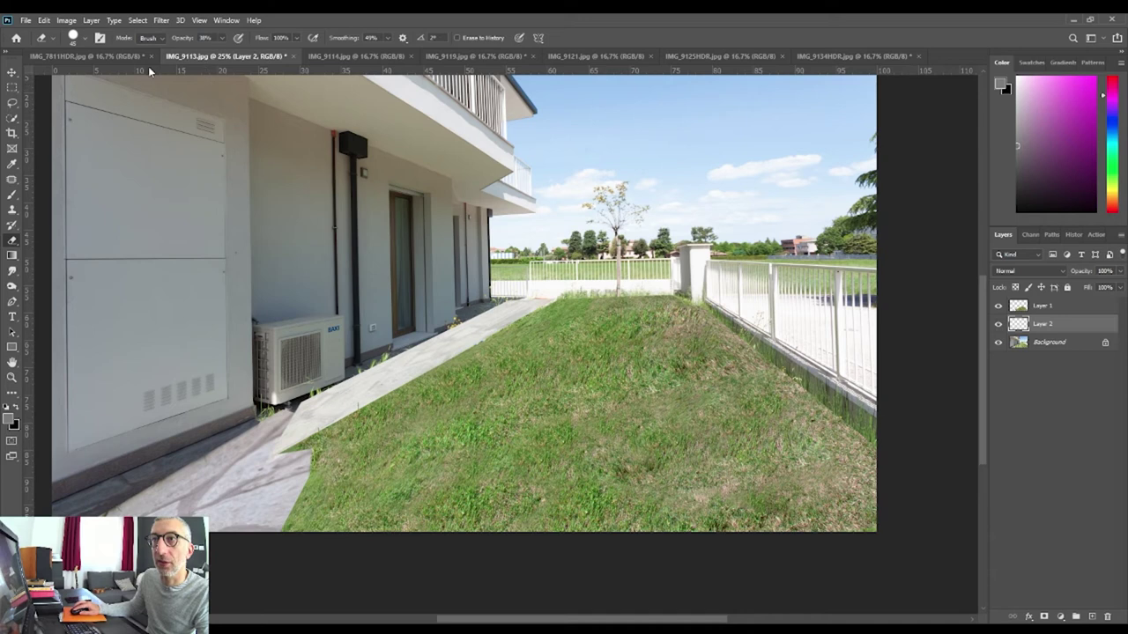
- With a 100% soft, smaller eraser, erase the ramp along the wall base and grass edge
key(0)
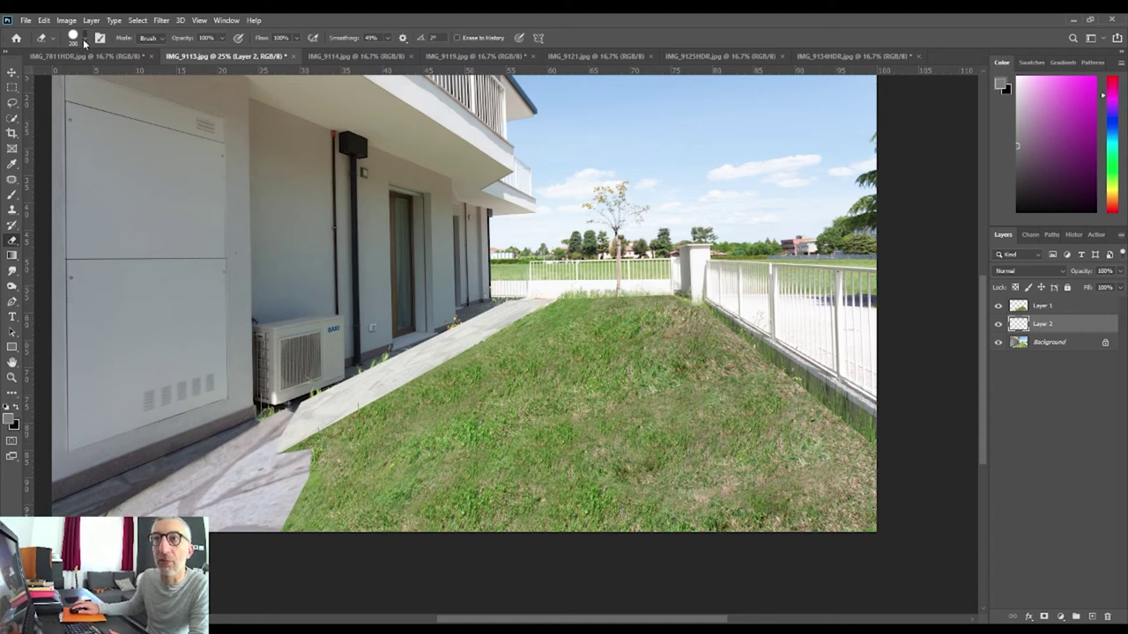
key(shift+bracketleft)
key(shift+bracketleft)
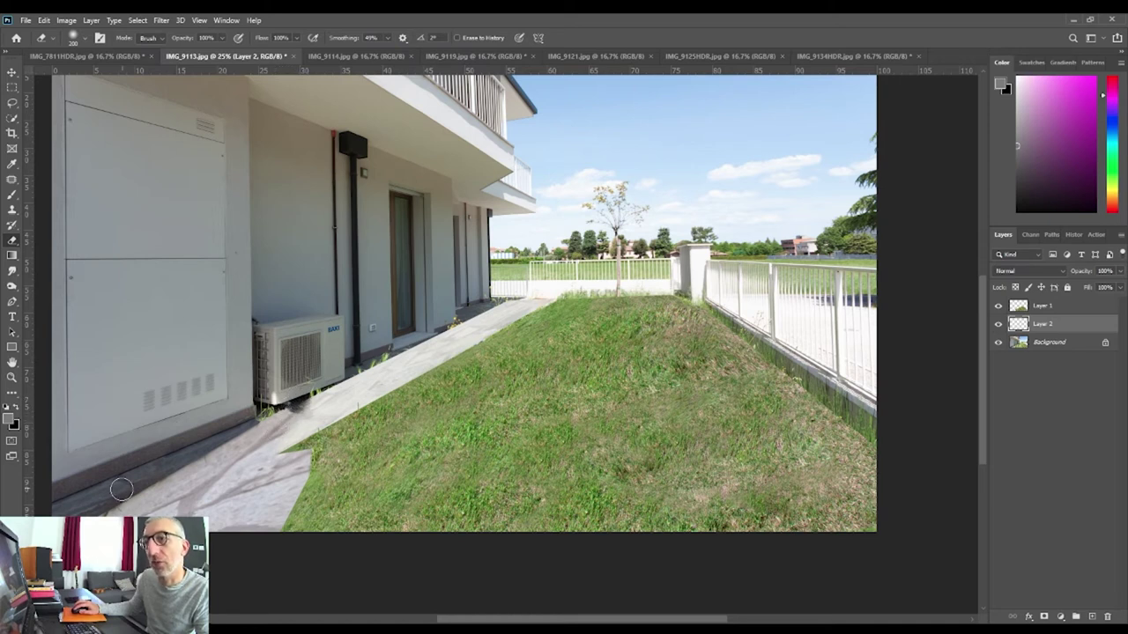
drag(294, 450, 314, 390)
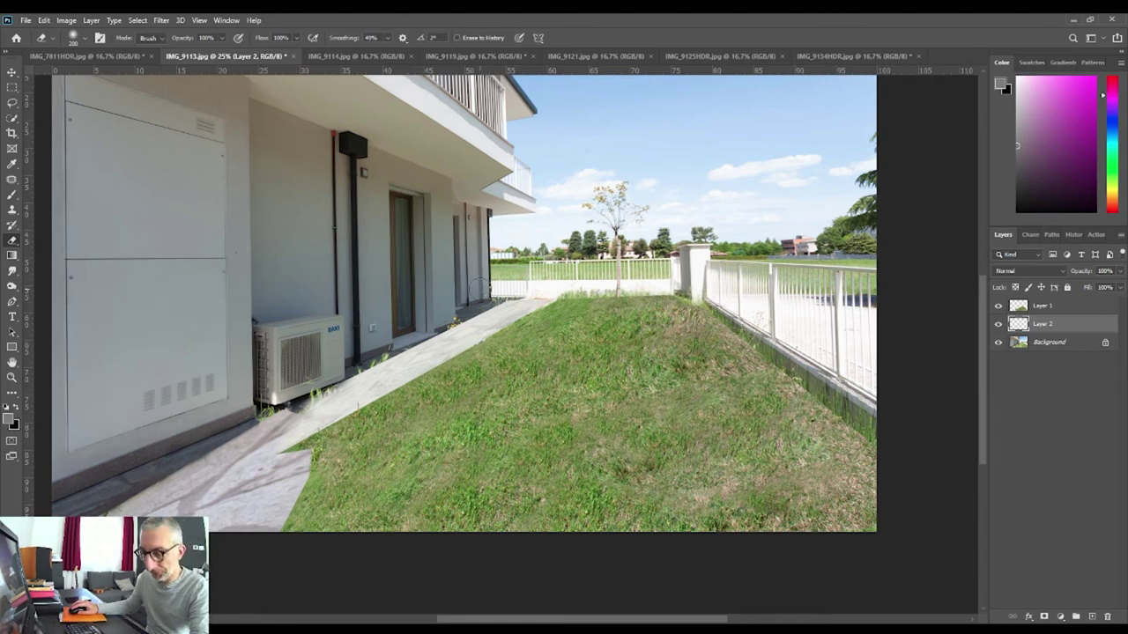
key(bracketleft)
key(bracketleft)
key(bracketleft)
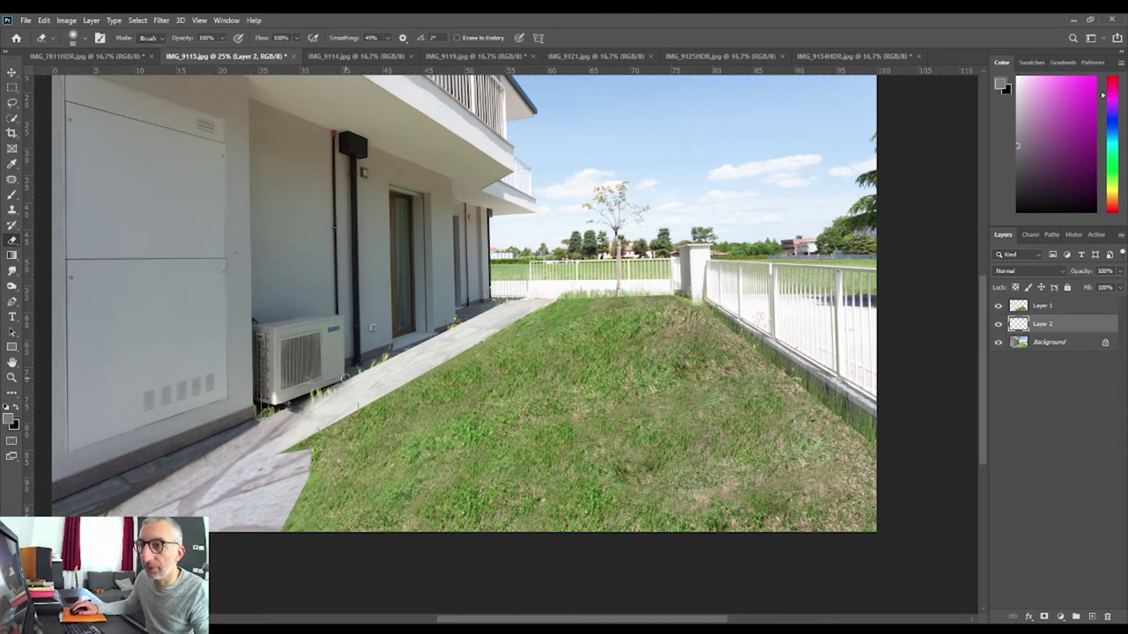
shift+click(342, 379)
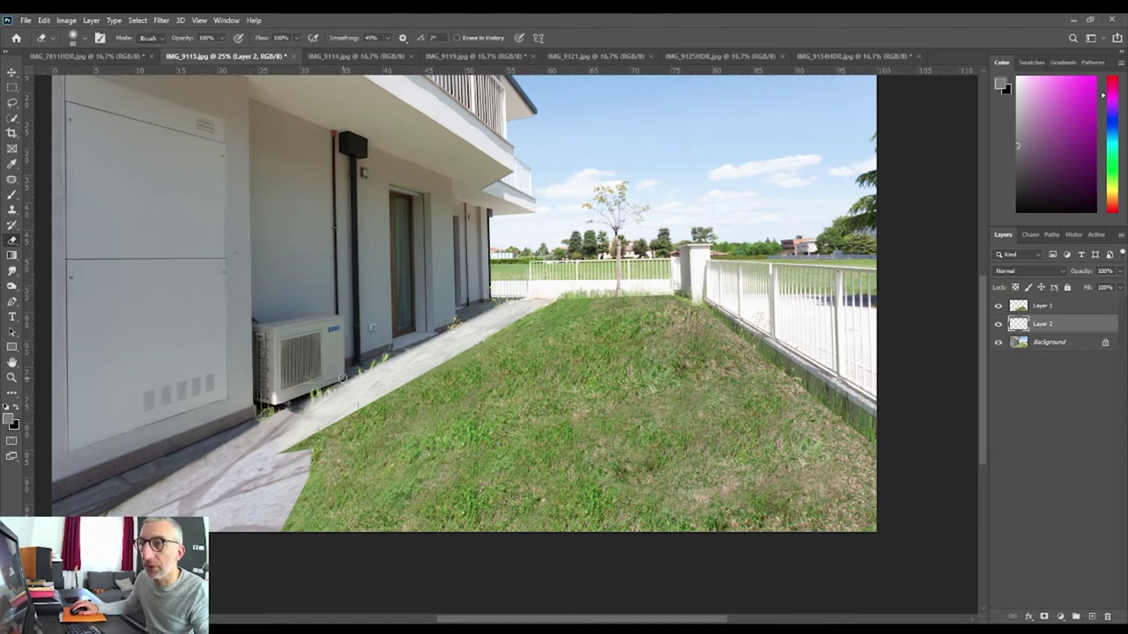
key(ctrl+z)
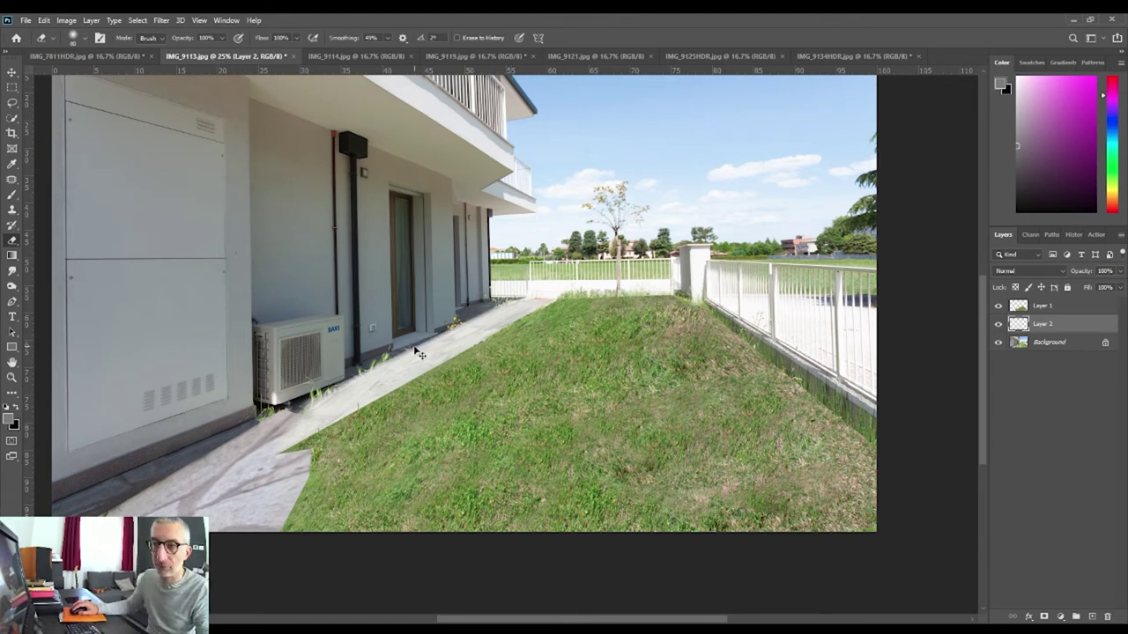
drag(511, 301, 339, 386)
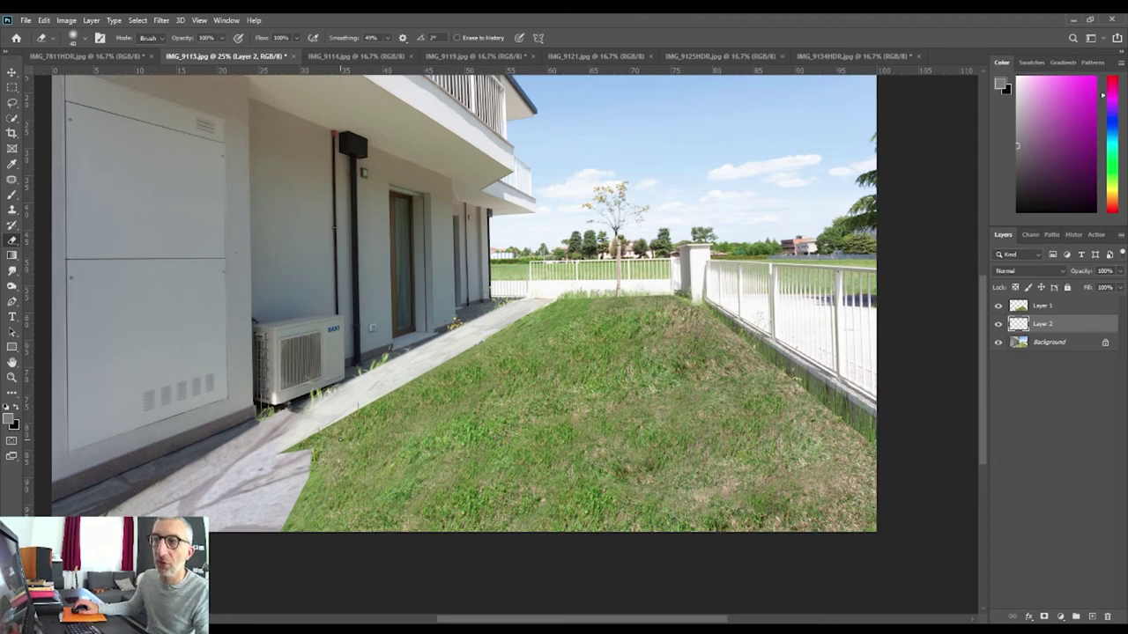
scroll(339, 438, up, 1)
- Pan and zoom to inspect the ramp's lower end and its top near the fence
scroll(322, 417, up, 1)
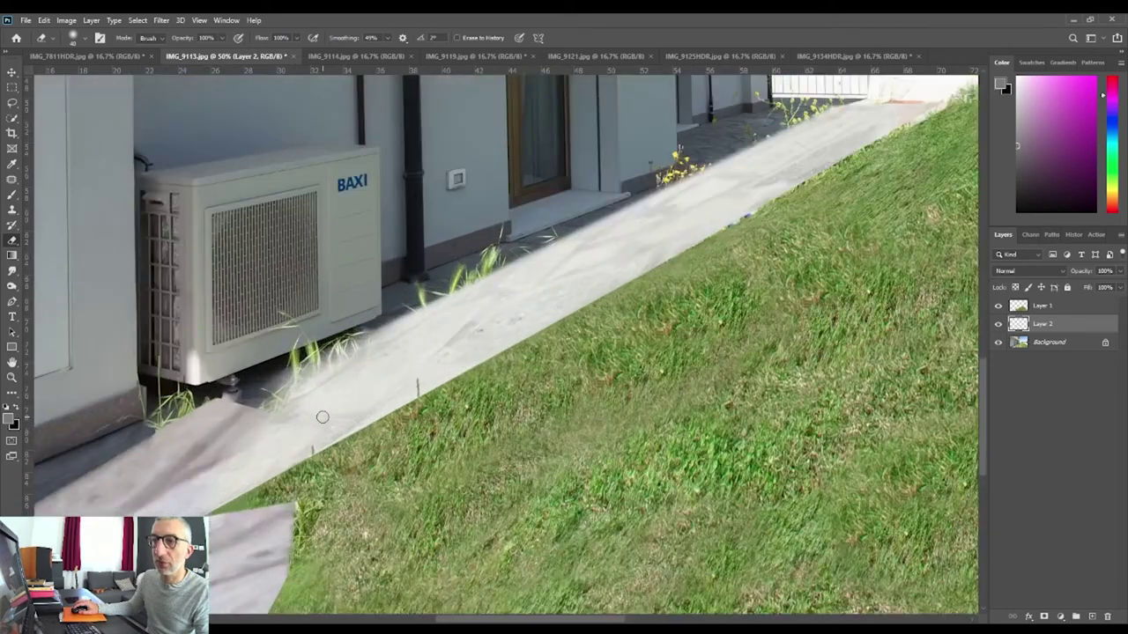
scroll(356, 326, down, 2)
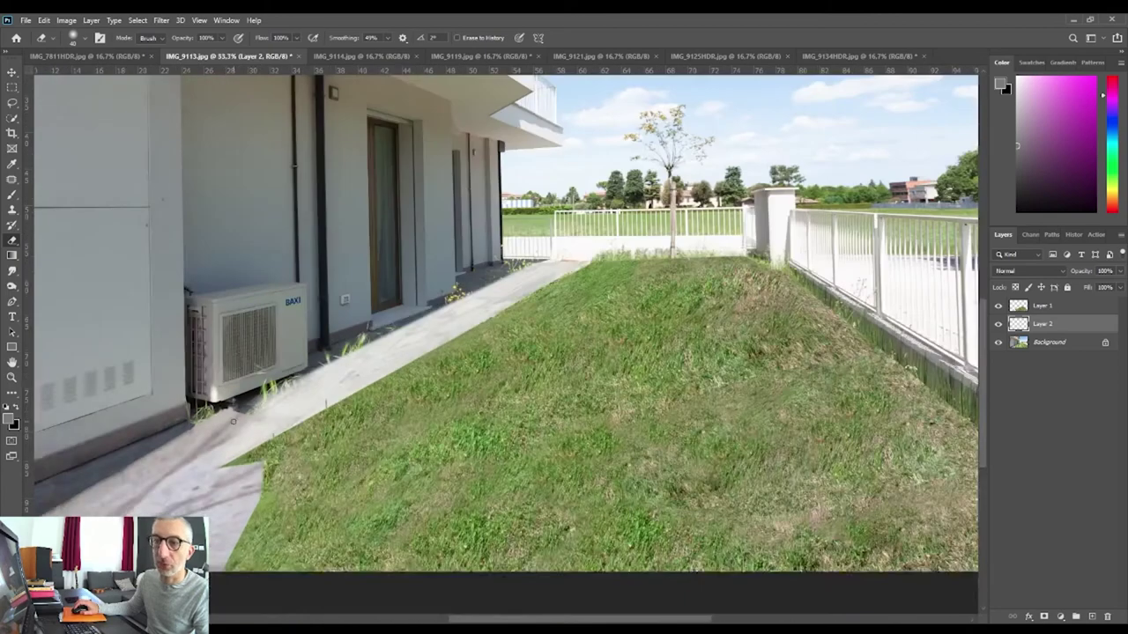
drag(220, 452, 450, 417)
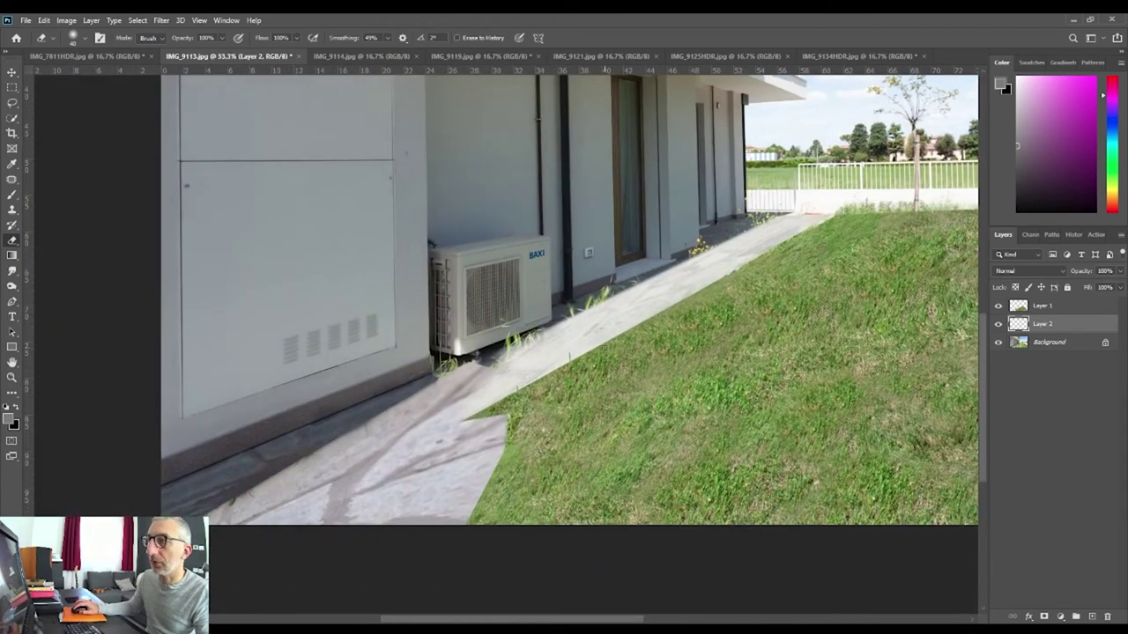
scroll(727, 238, up, 1)
scroll(727, 238, up, 3)
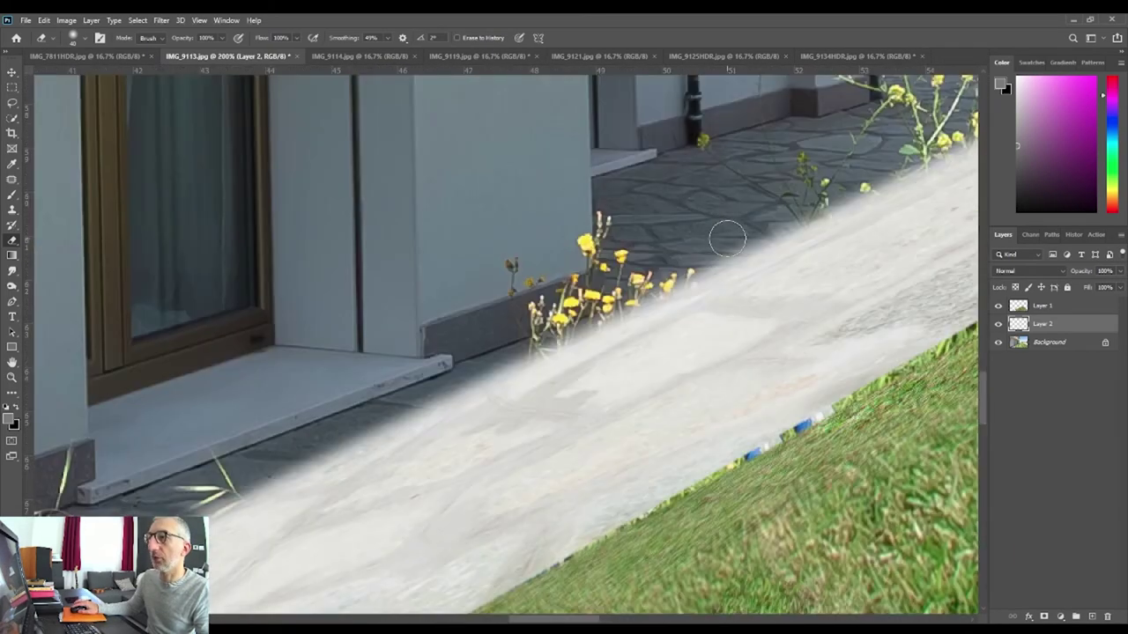
scroll(726, 238, down, 2)
scroll(713, 227, up, 1)
drag(632, 325, 562, 380)
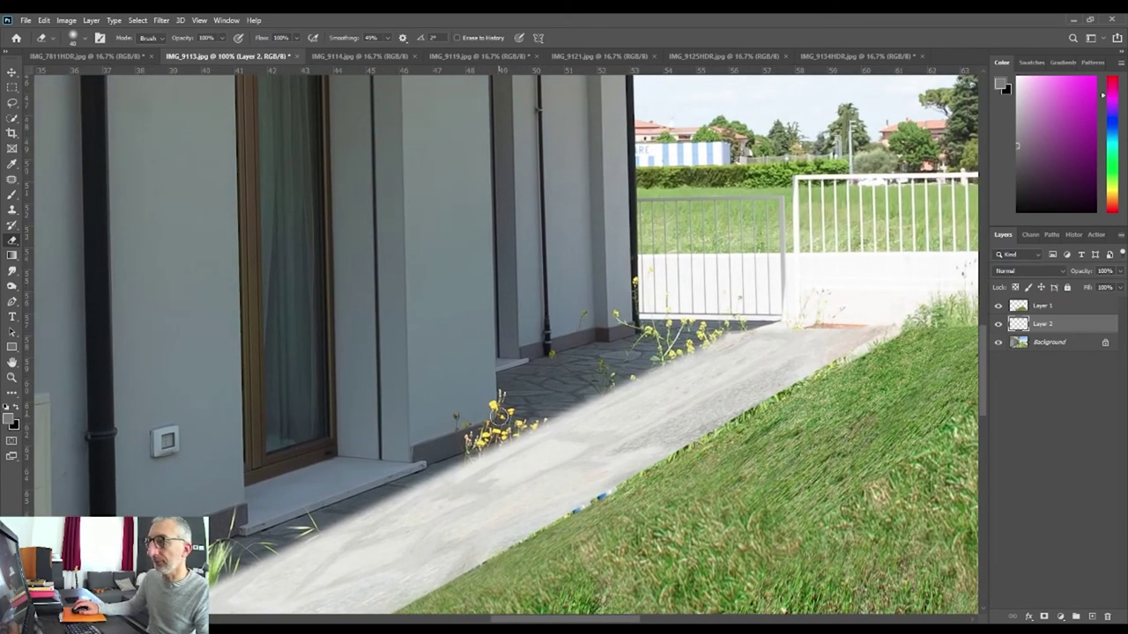
- Select Layer 1 and merge all visible layers into the Background
click(1047, 341)
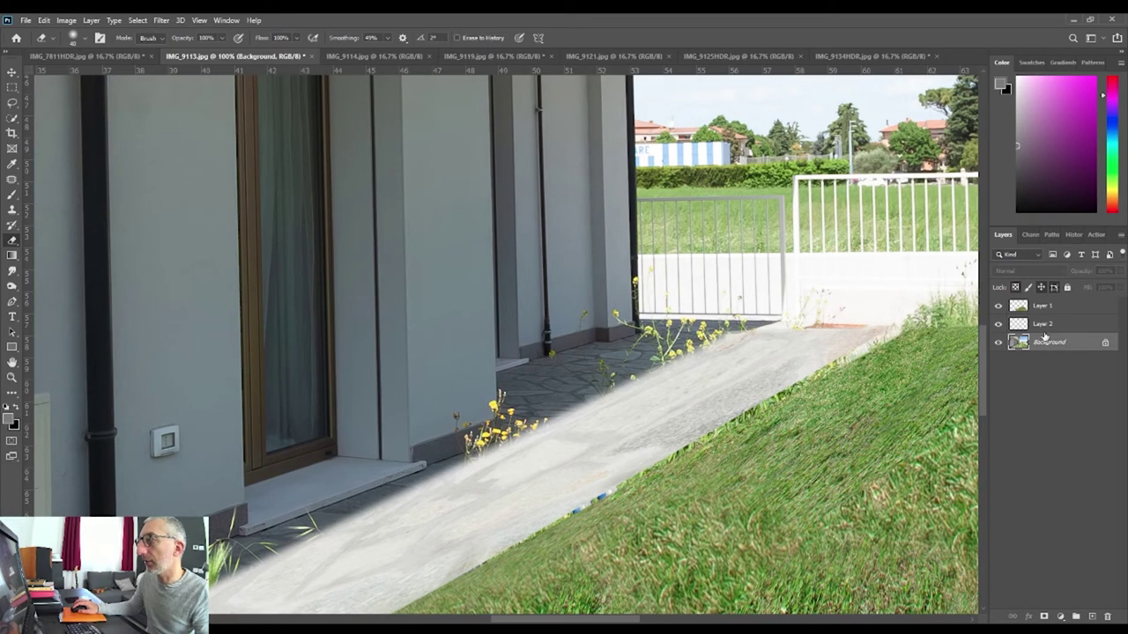
click(1054, 326)
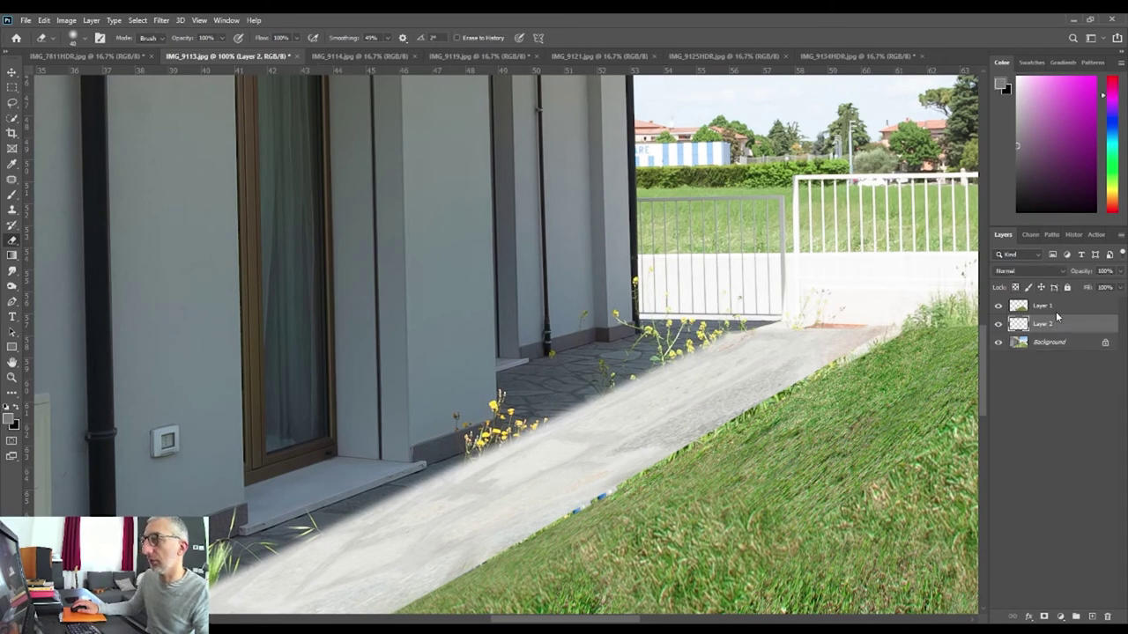
click(1063, 305)
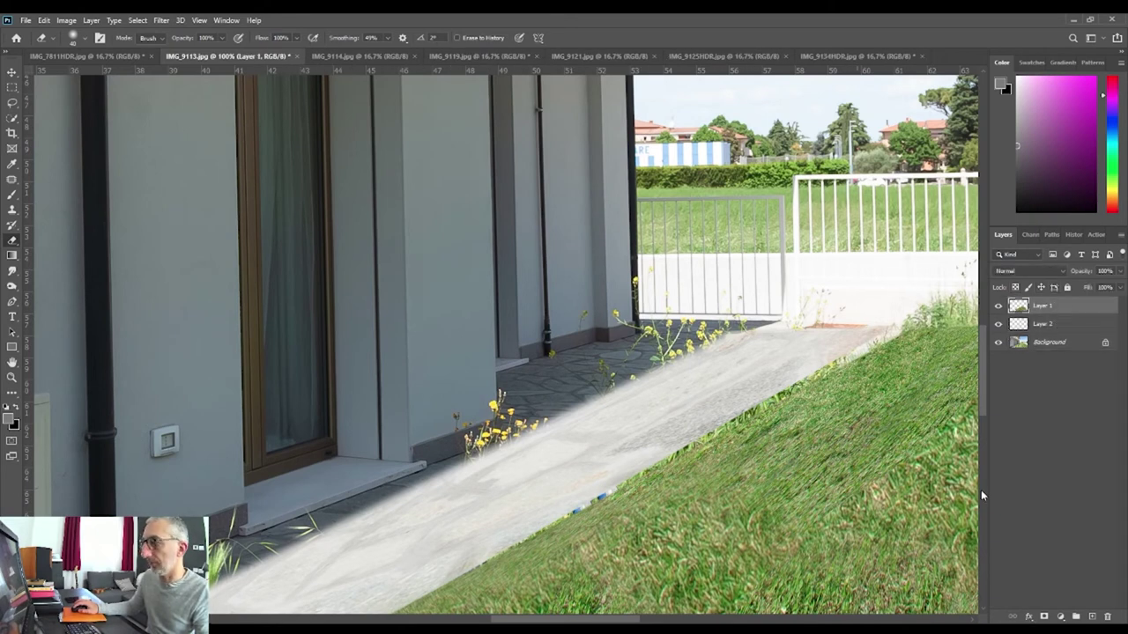
key(ctrl+shift+e)
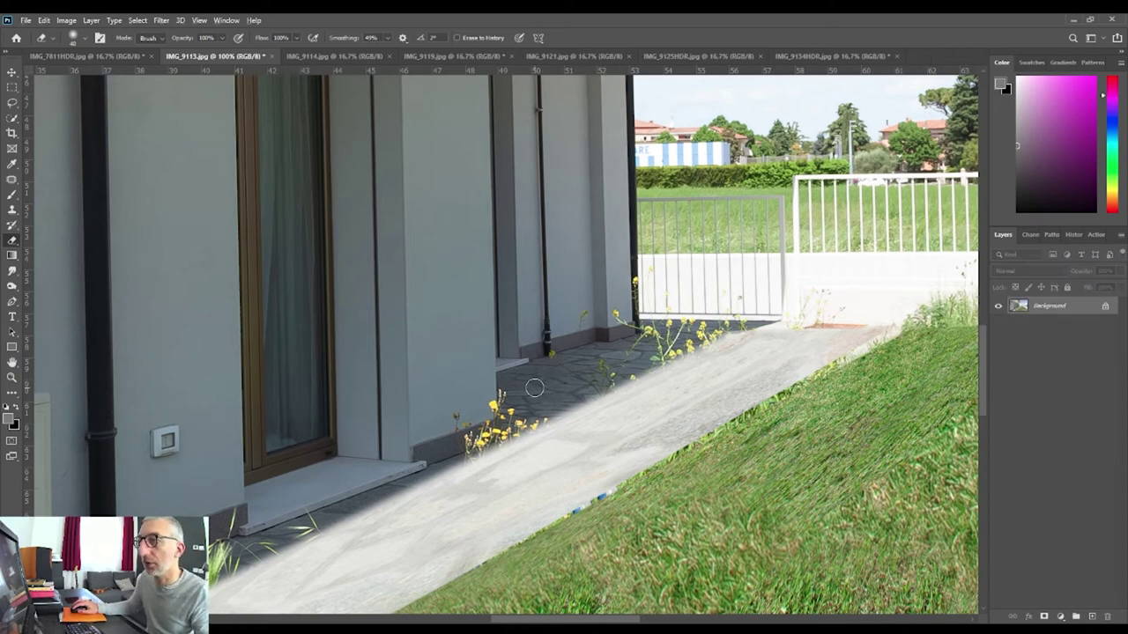
key(s)
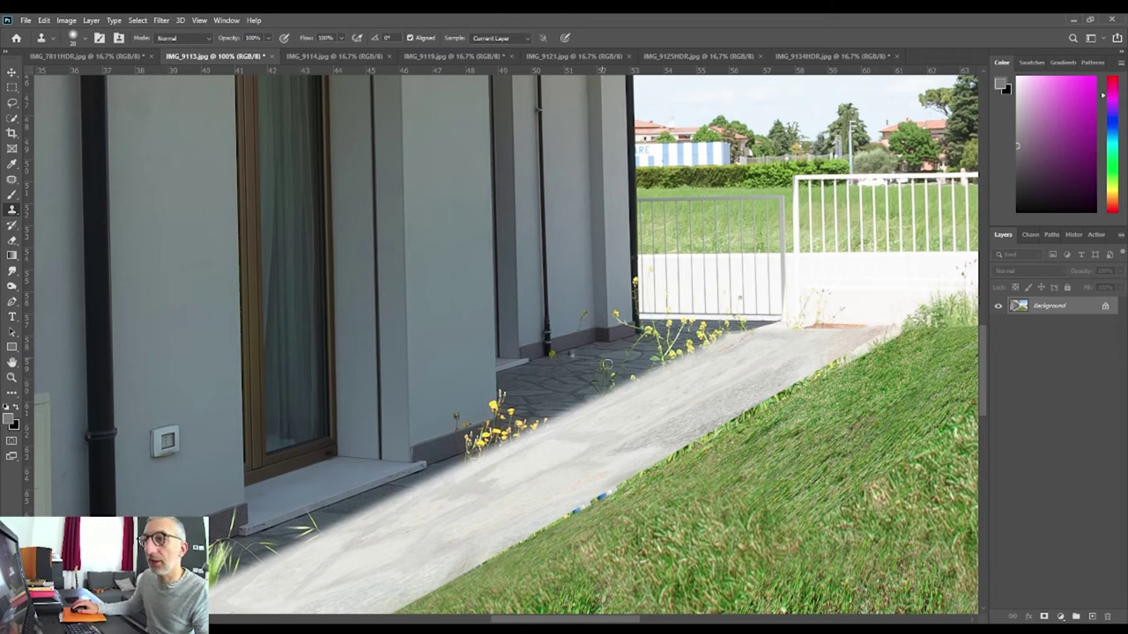
- Clone-stamp the shadowed paving between the flower clumps and the gate to even its texture
mouse_move(555, 361)
mouse_down()
mouse_move(593, 376)
mouse_move(600, 366)
mouse_up()
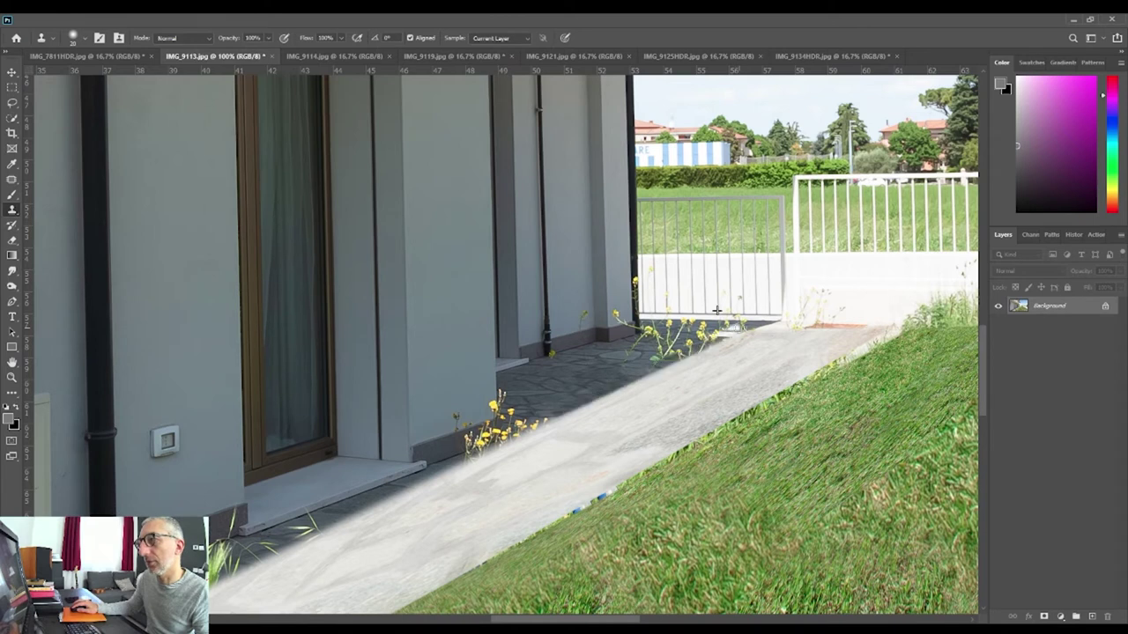
drag(741, 326, 552, 420)
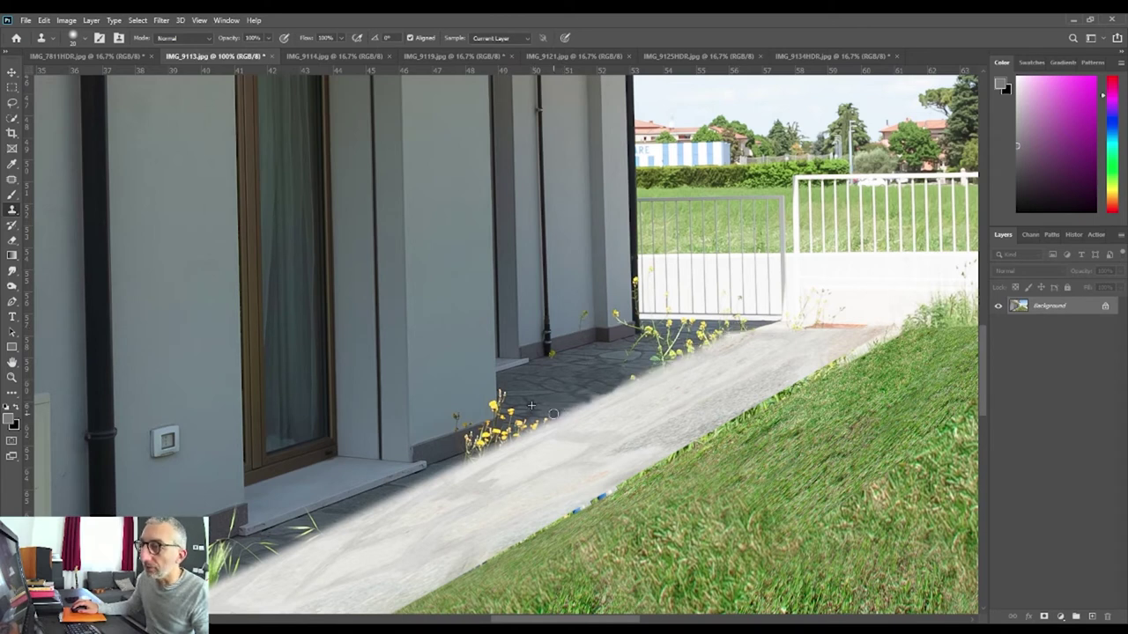
drag(687, 350, 560, 414)
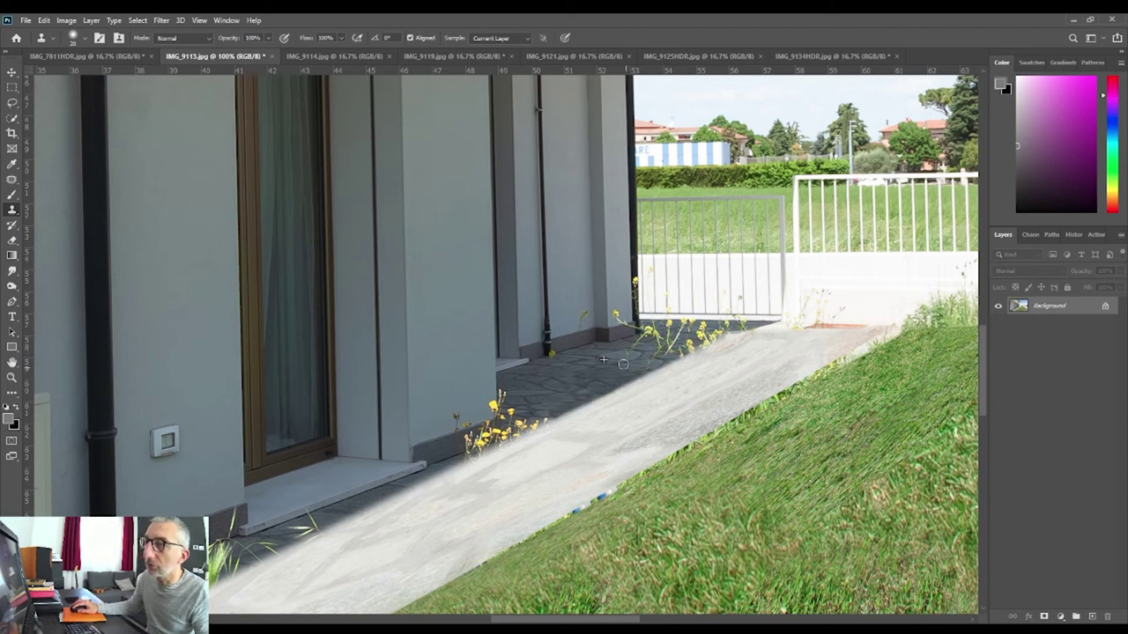
mouse_move(645, 368)
mouse_down()
mouse_move(620, 371)
mouse_move(656, 359)
mouse_move(567, 384)
mouse_up()
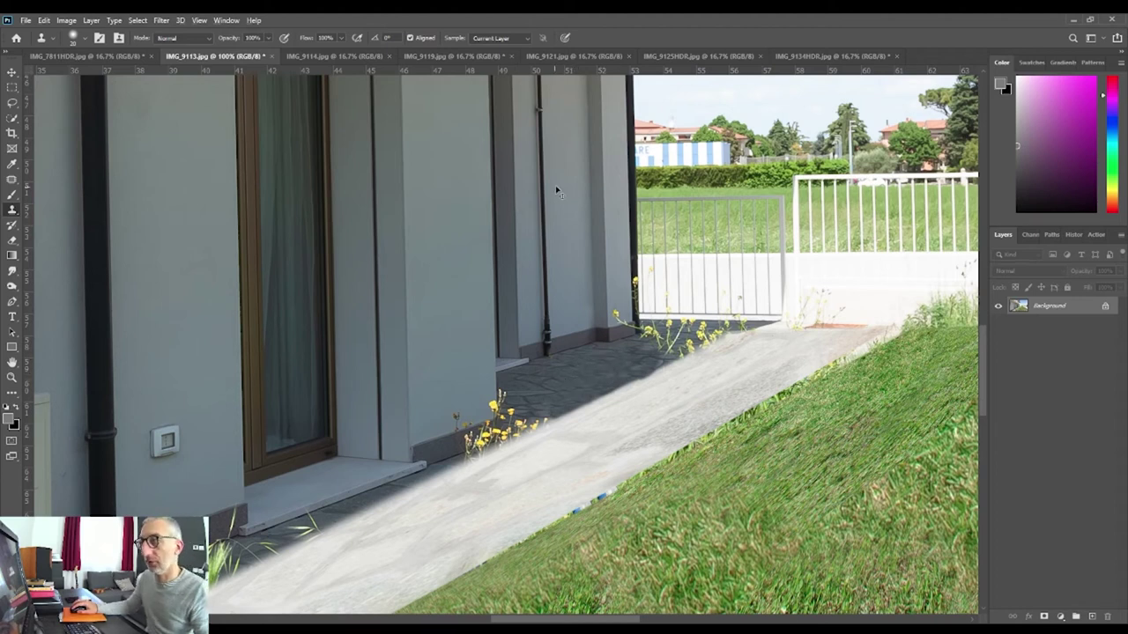
- Zoom to 200% and clone wall texture over the yellow flower stalks on the wall corner
scroll(630, 219, up, 1)
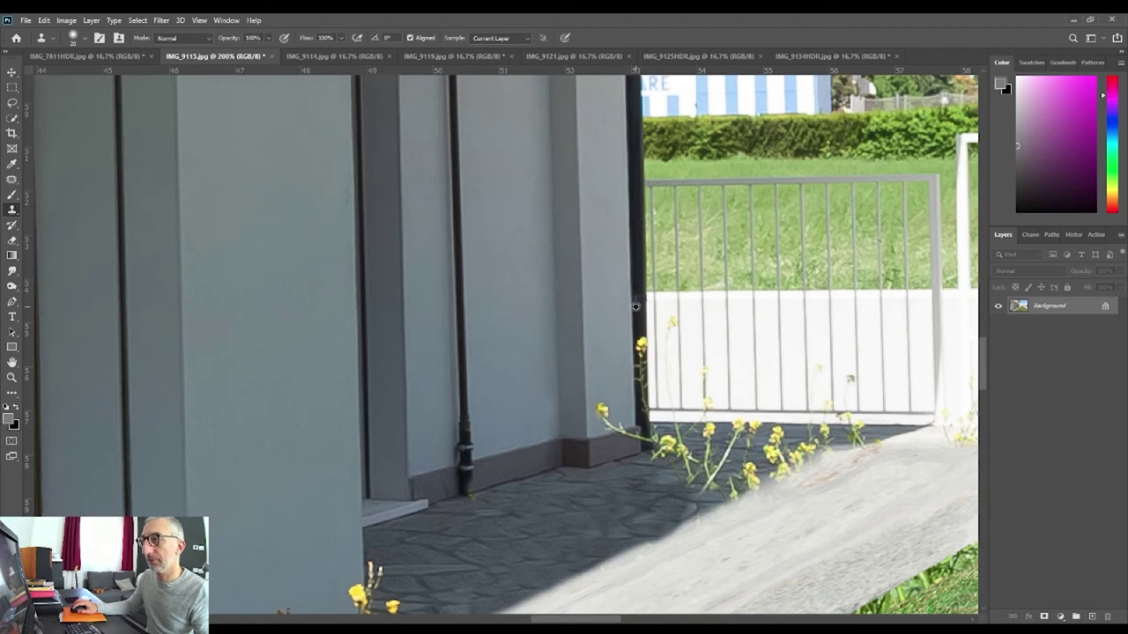
drag(634, 337, 639, 370)
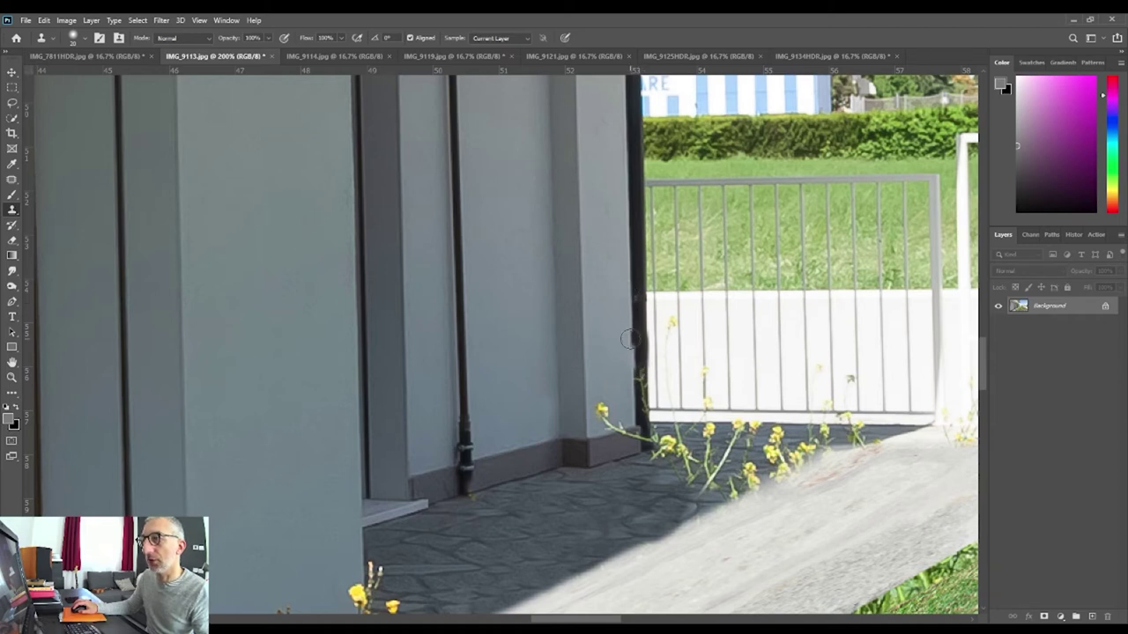
mouse_move(628, 340)
mouse_down()
mouse_move(630, 414)
mouse_move(615, 423)
mouse_up()
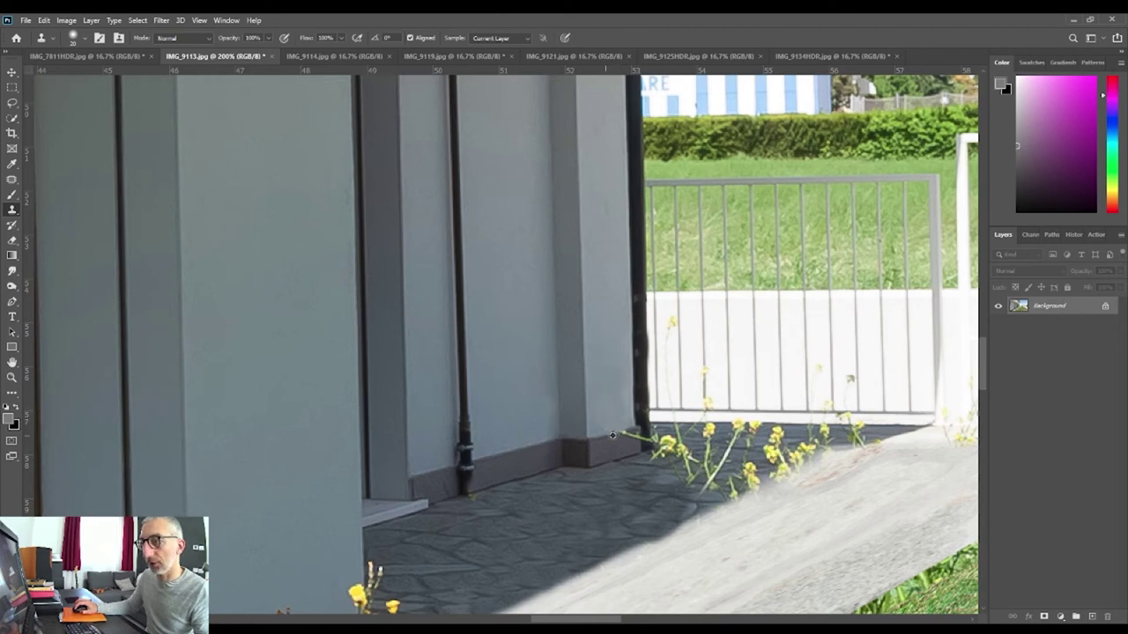
alt+click(613, 435)
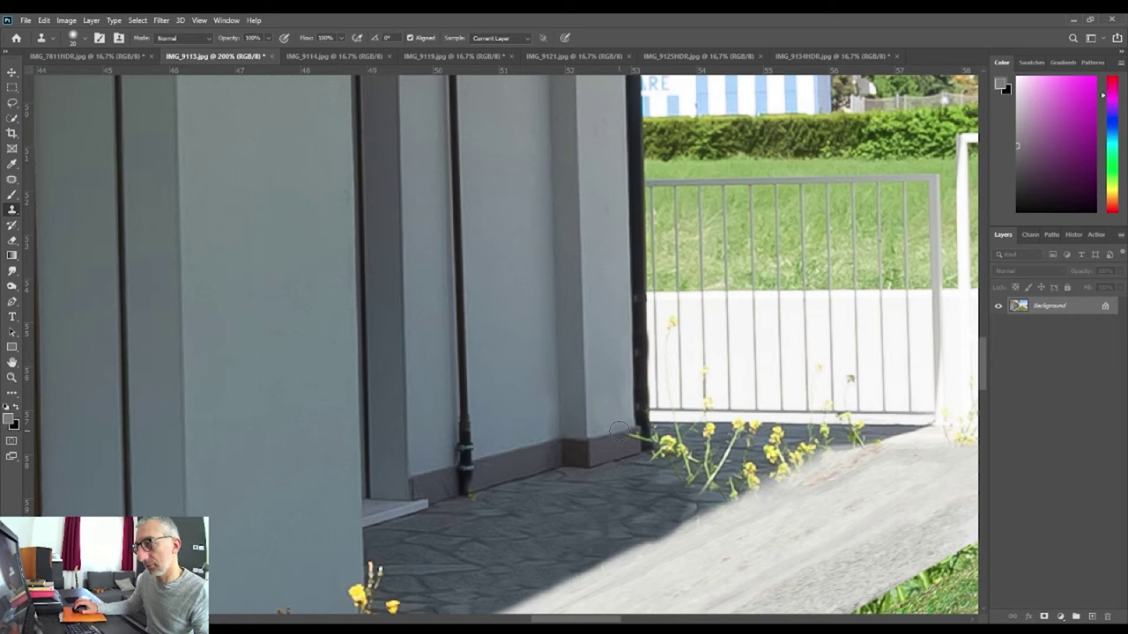
mouse_move(610, 427)
mouse_down()
mouse_move(604, 401)
mouse_move(622, 405)
mouse_up()
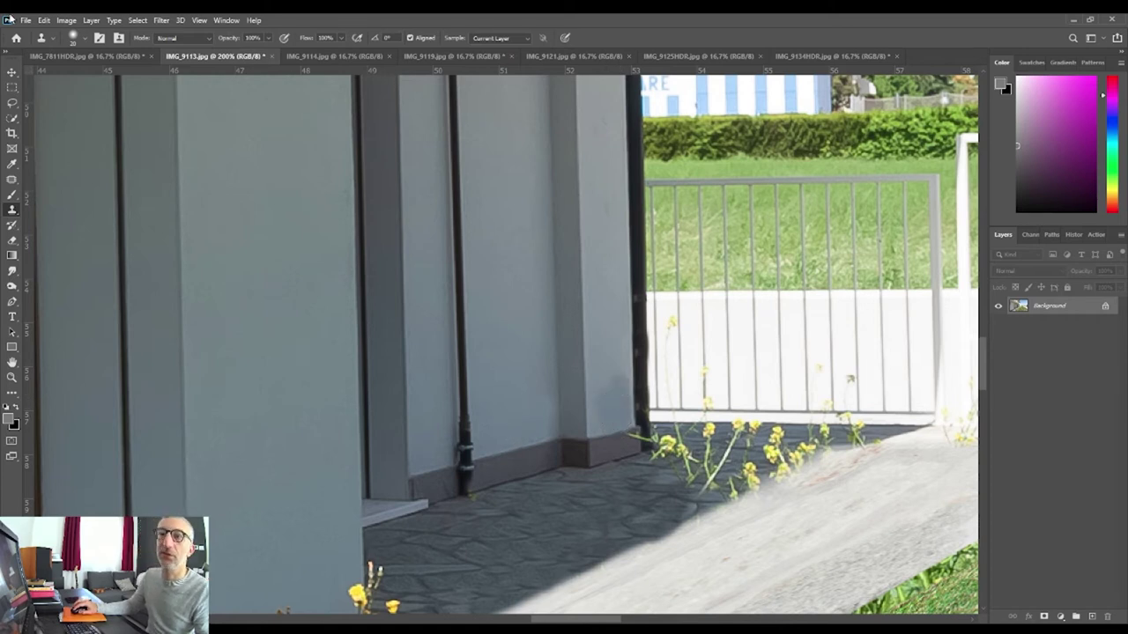
- Try a Patch tool selection on a small spot by the wall, then clear it
click(10, 180)
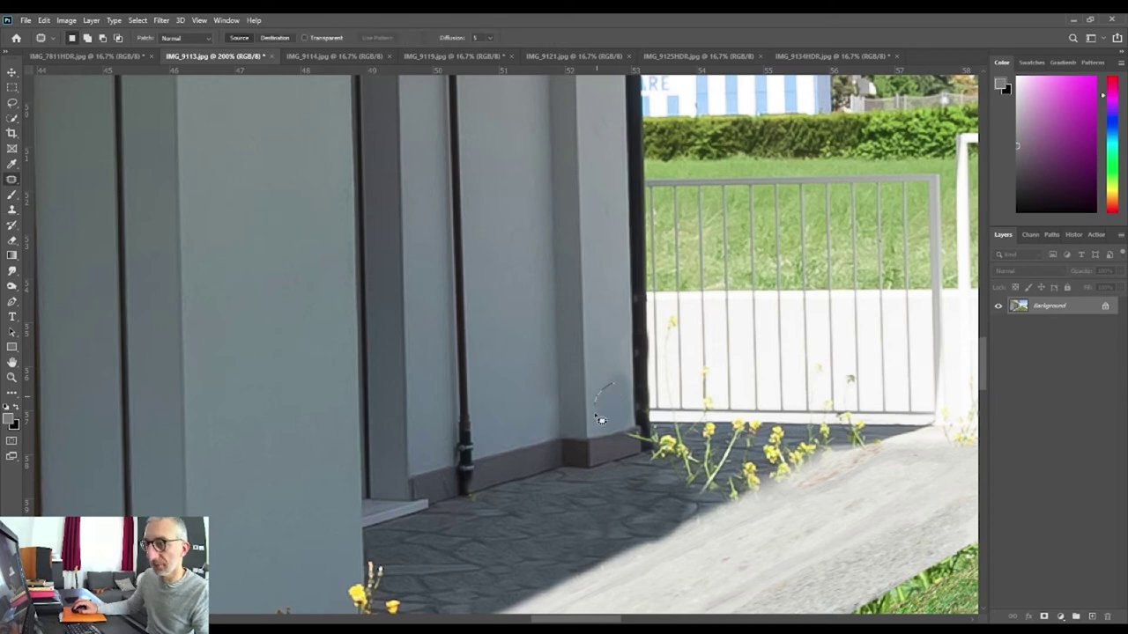
drag(620, 426, 615, 374)
click(631, 429)
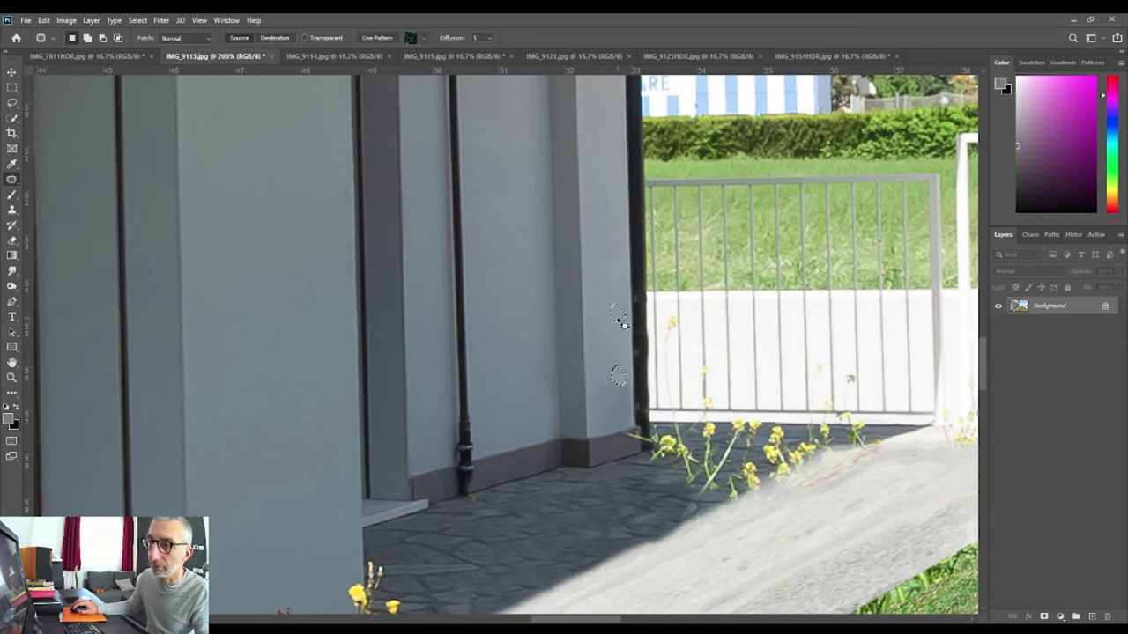
click(621, 325)
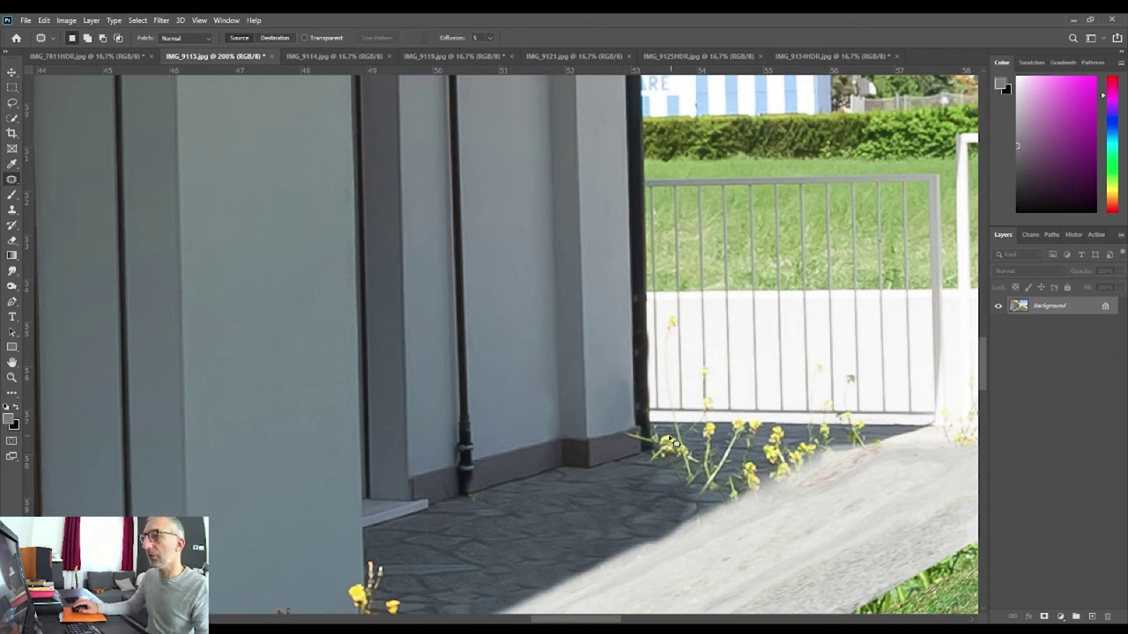
click(11, 210)
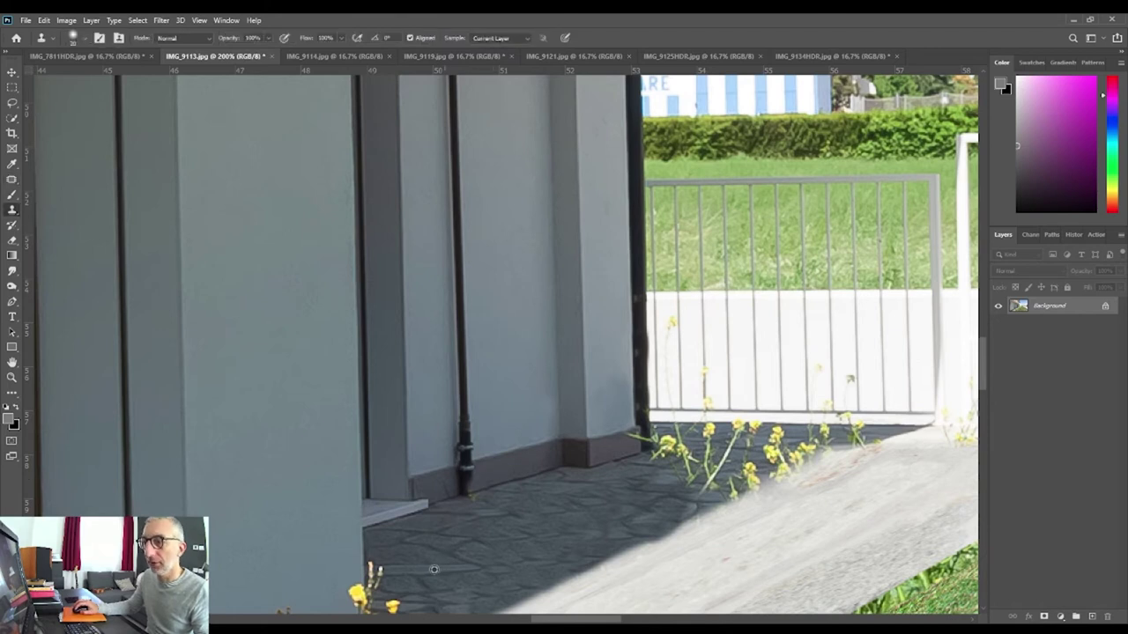
- Clone paving over the yellow flowers, stems and weeds by the gate and wall base
click(650, 523)
mouse_move(711, 486)
mouse_down()
mouse_move(774, 475)
mouse_move(693, 510)
mouse_move(793, 463)
mouse_move(656, 481)
mouse_up()
alt+click(570, 521)
mouse_move(653, 522)
mouse_down()
mouse_move(668, 518)
mouse_move(468, 555)
mouse_move(585, 539)
mouse_up()
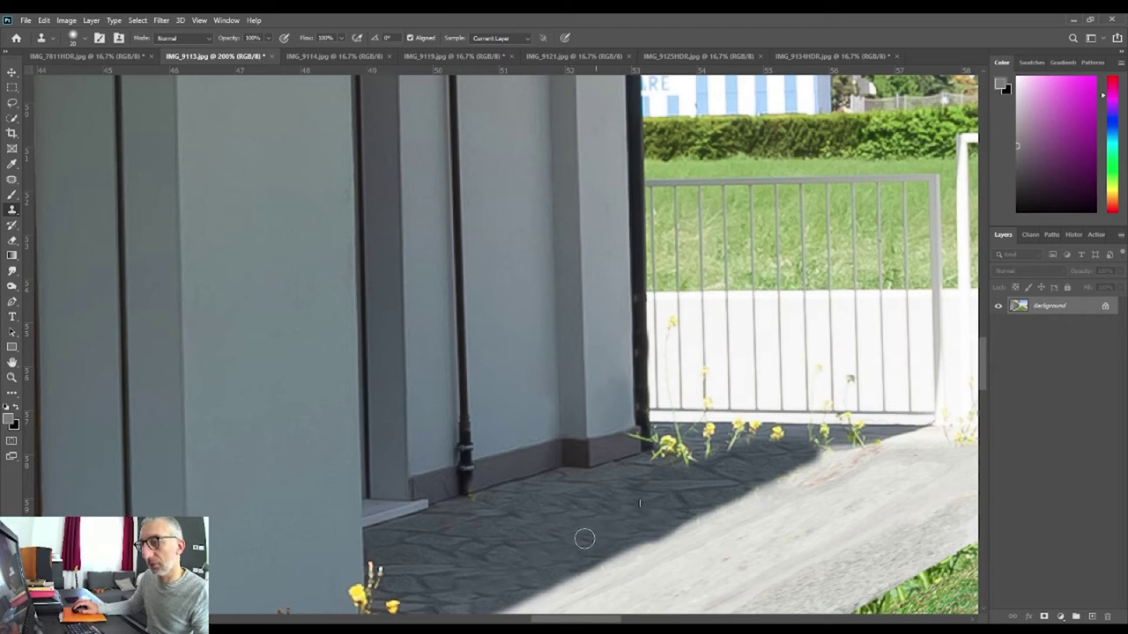
alt+click(441, 560)
drag(698, 452, 672, 451)
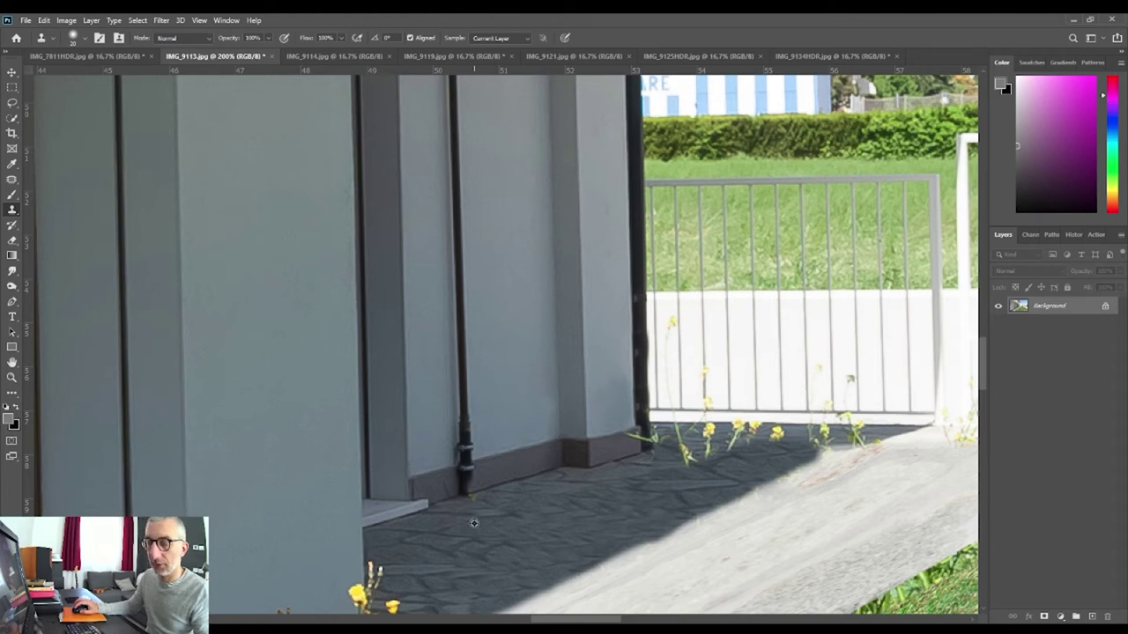
alt+click(468, 530)
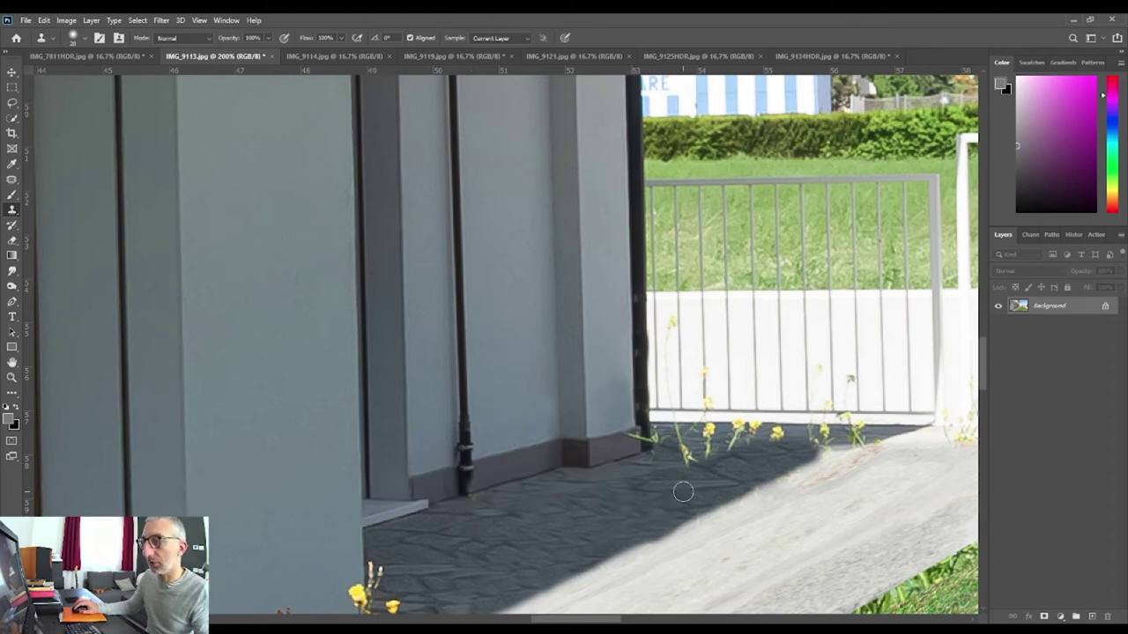
mouse_move(696, 463)
mouse_down()
mouse_move(700, 441)
mouse_move(730, 439)
mouse_move(683, 432)
mouse_up()
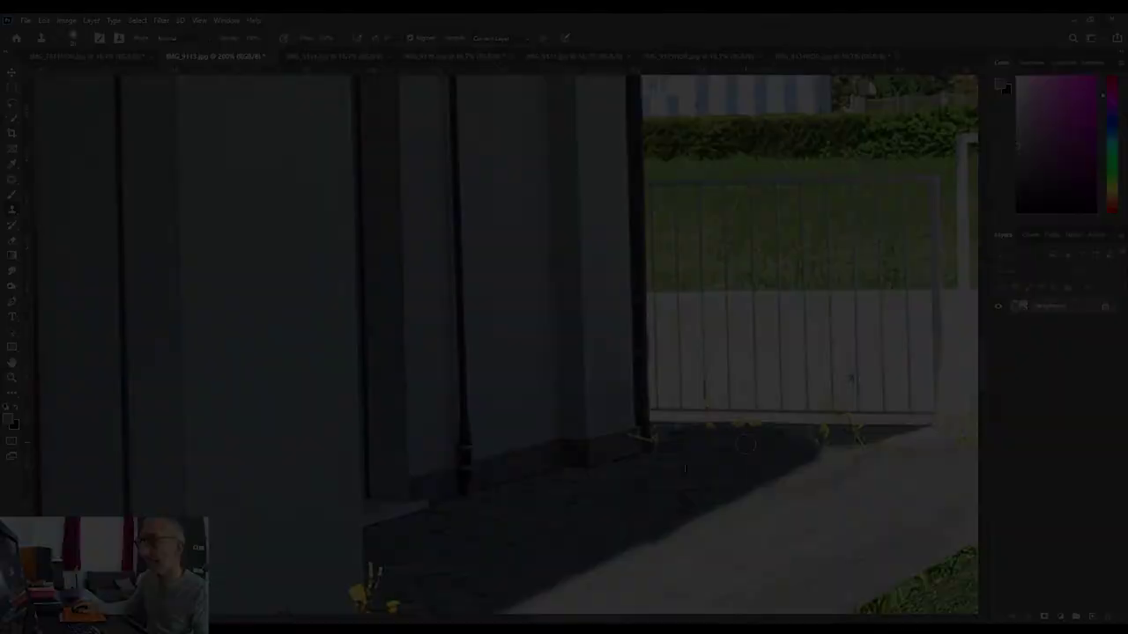
- With a larger brush, clone the white fence over the flower stalk in the fence gap
scroll(324, 291, up, 2)
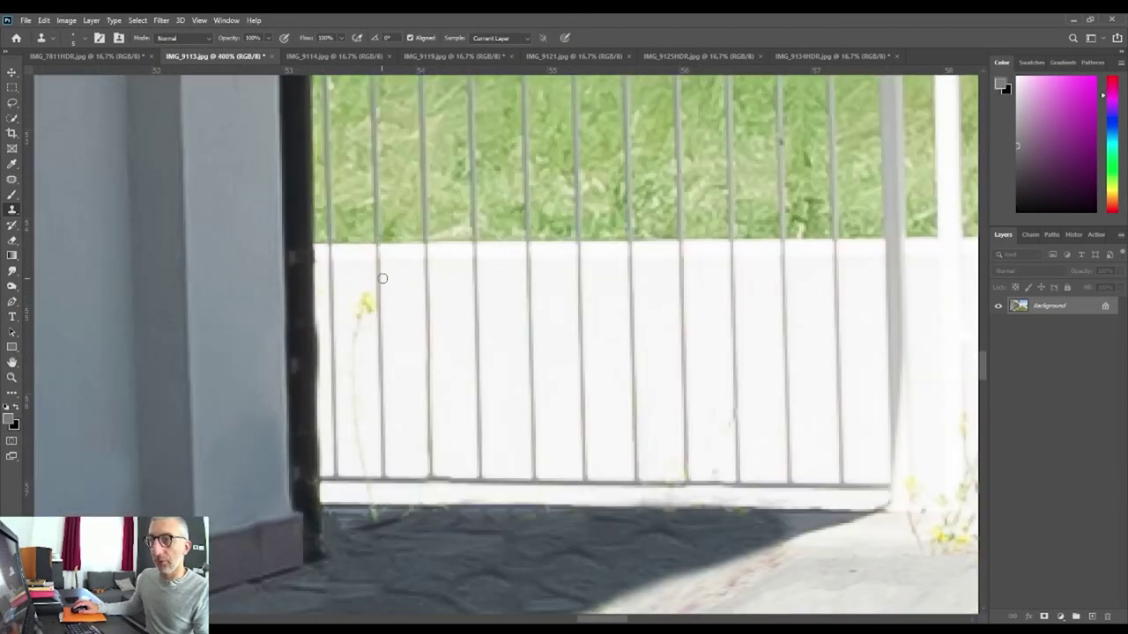
key(bracketright)
key(bracketright)
key(bracketright)
alt+click(347, 250)
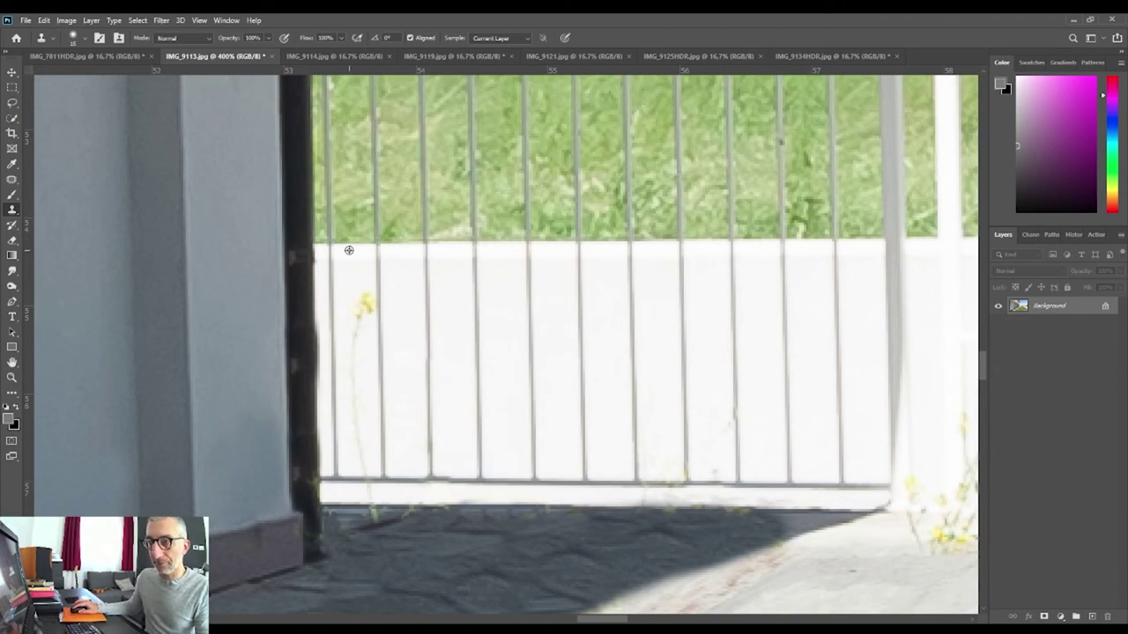
drag(357, 245, 361, 473)
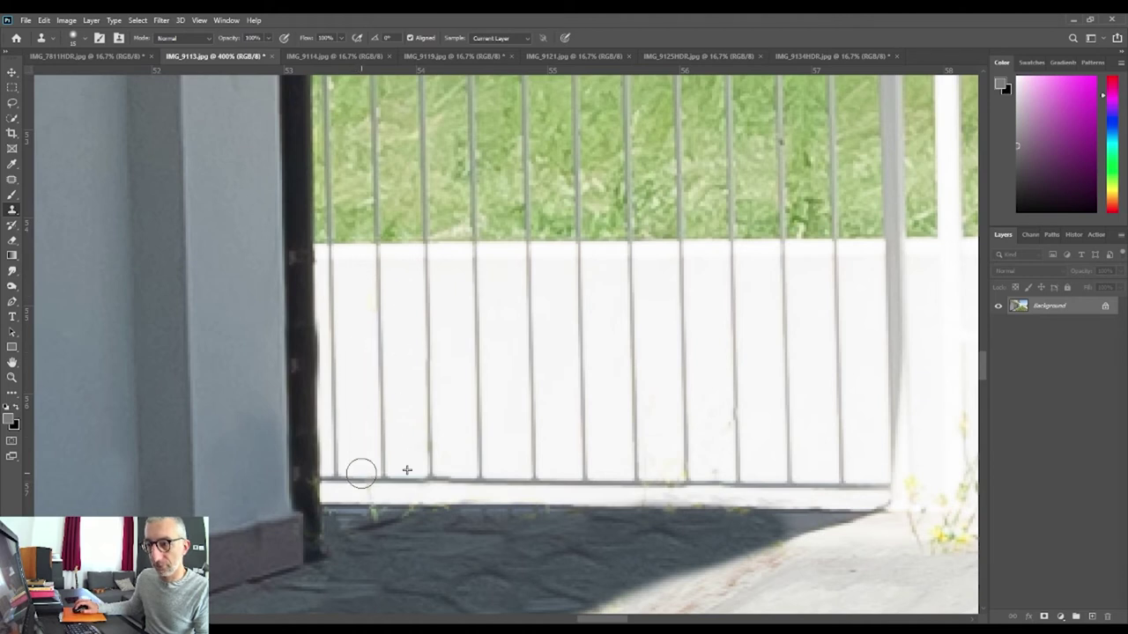
- Clone away the small dry weed and a flower tip at the base of the wall
key(ctrl+1)
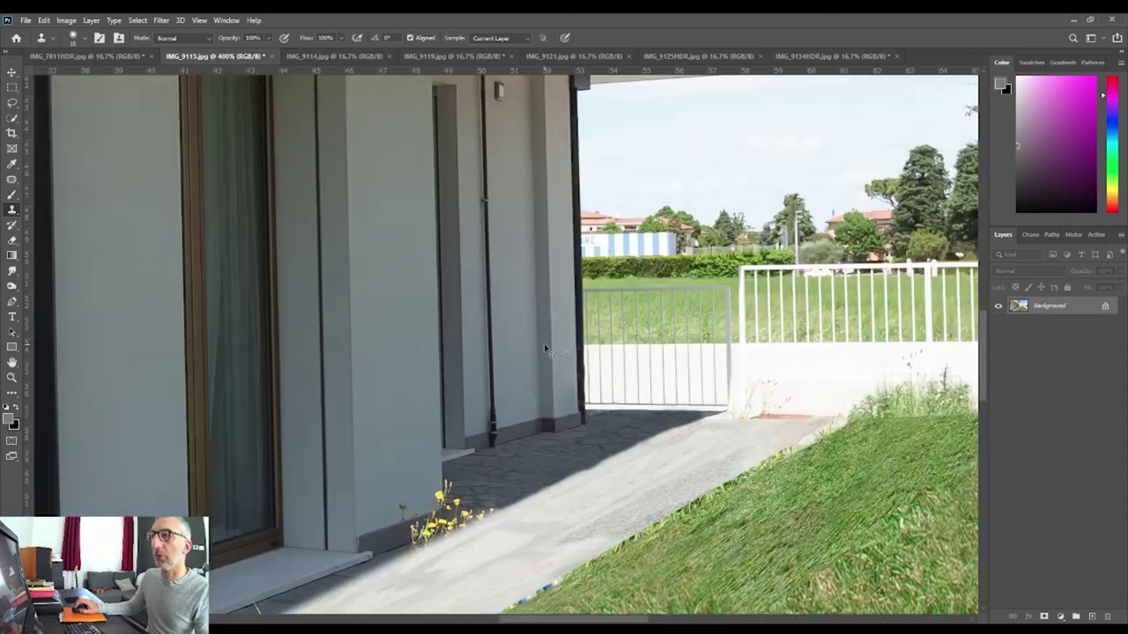
scroll(693, 392, down, 1)
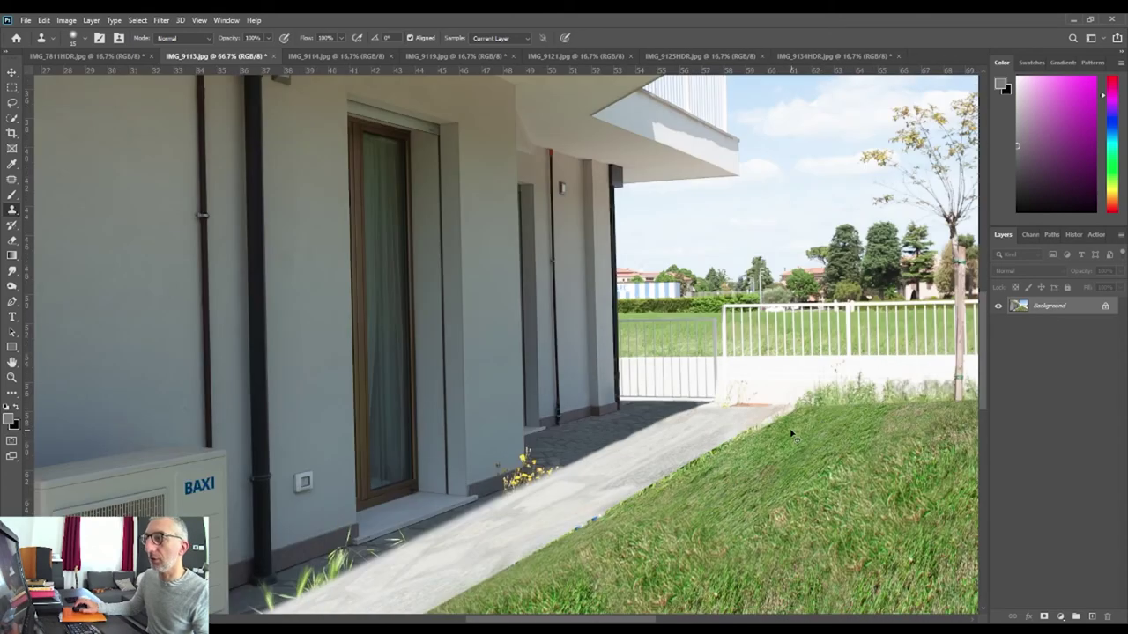
scroll(790, 434, down, 2)
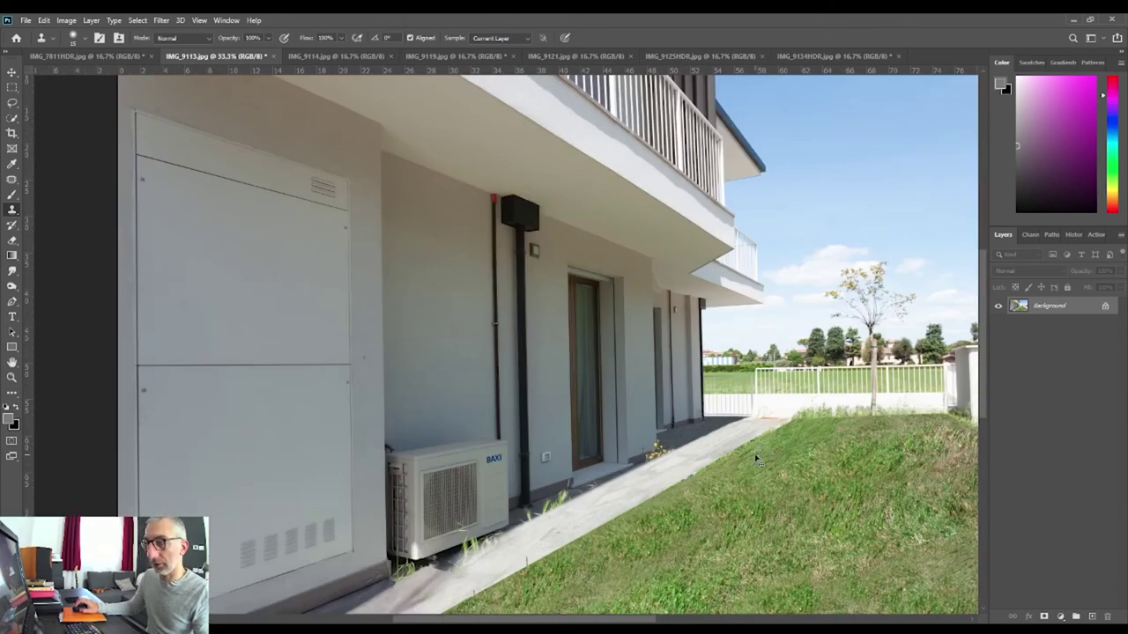
scroll(555, 526, up, 1)
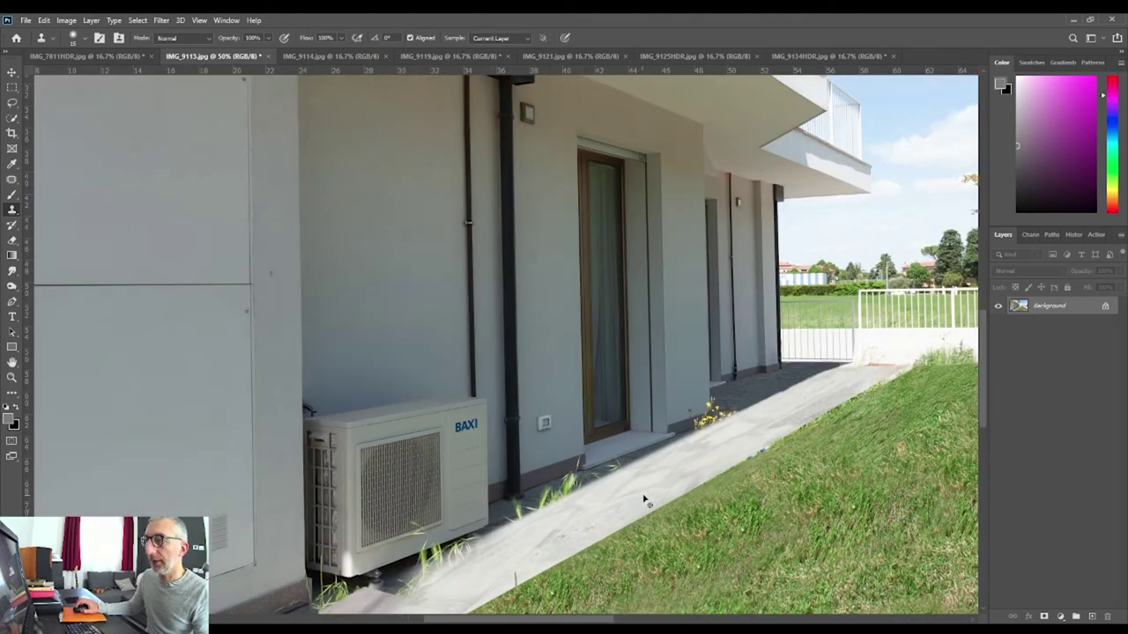
scroll(599, 506, up, 1)
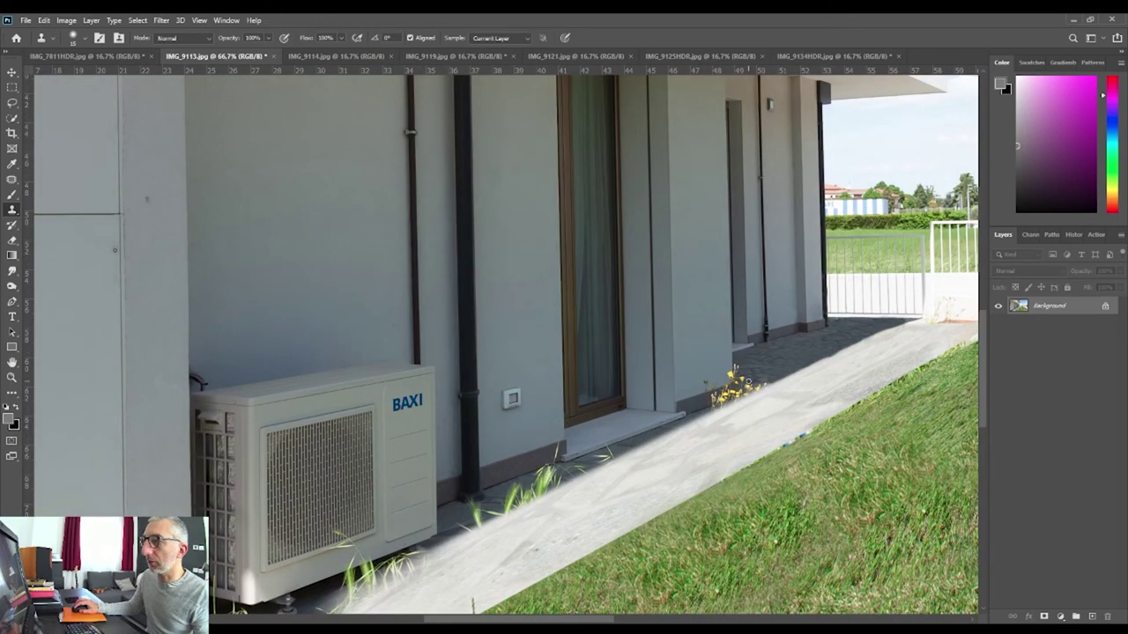
scroll(761, 376, up, 1)
scroll(758, 375, up, 1)
scroll(756, 373, up, 1)
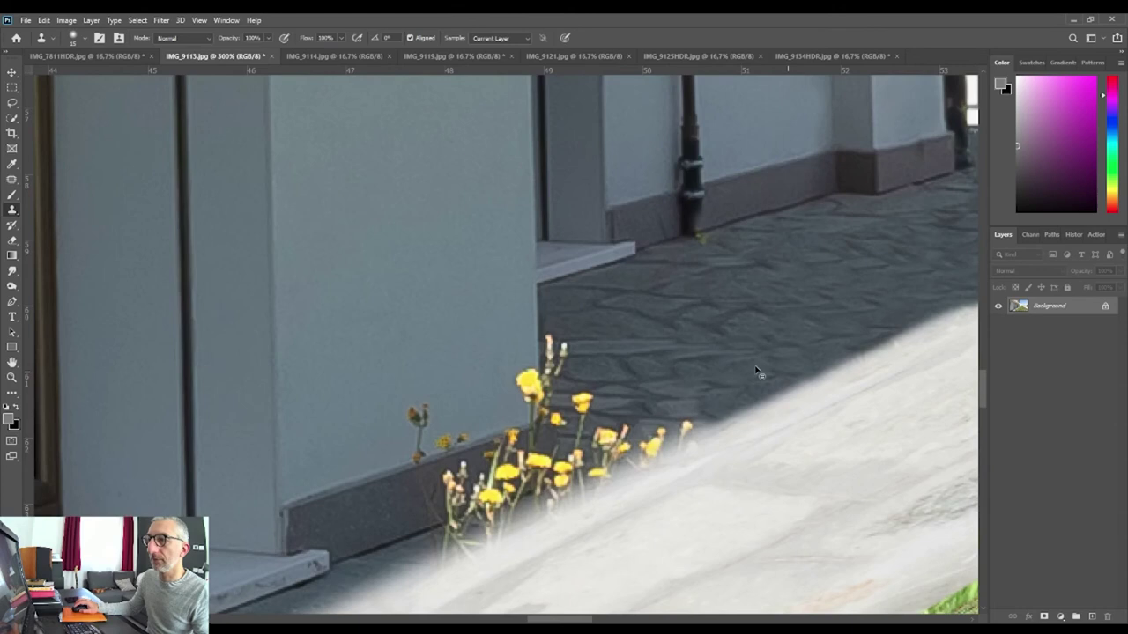
scroll(738, 369, up, 1)
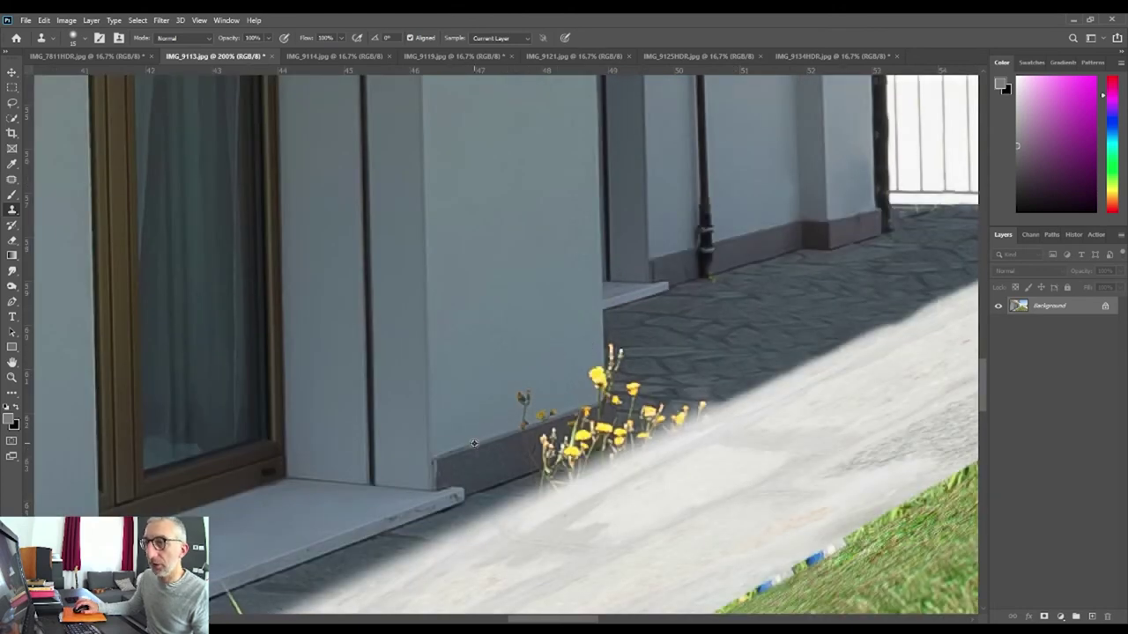
mouse_move(522, 429)
mouse_down()
mouse_move(523, 398)
mouse_move(534, 414)
mouse_move(566, 406)
mouse_move(597, 371)
mouse_move(587, 384)
mouse_up()
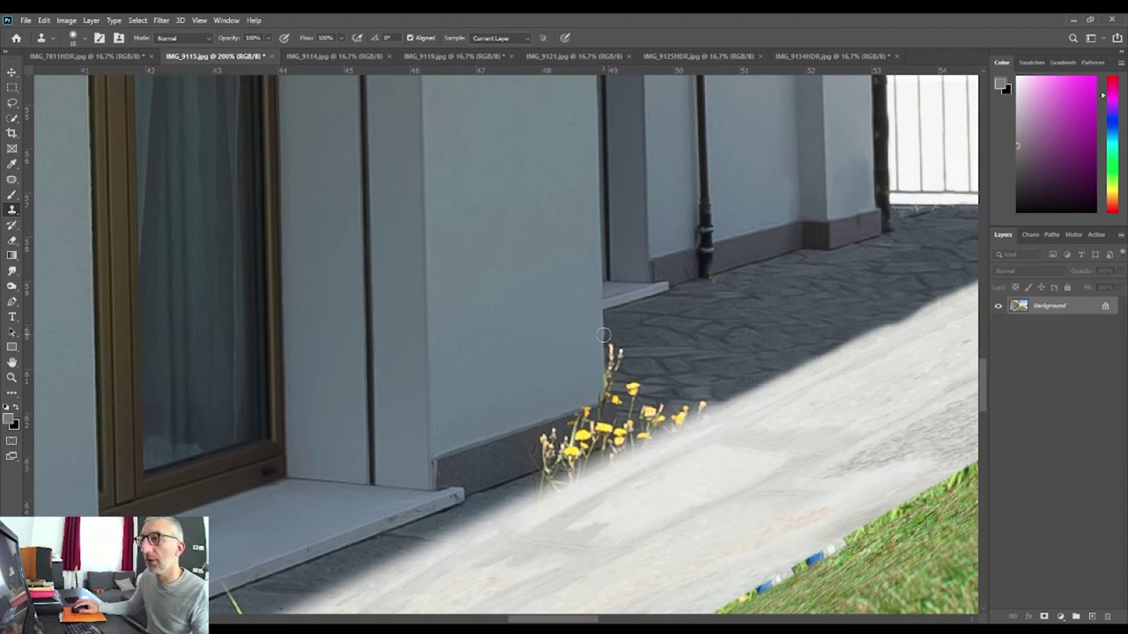
mouse_move(606, 353)
mouse_down()
mouse_move(578, 361)
mouse_move(611, 380)
mouse_move(593, 387)
mouse_move(603, 385)
mouse_up()
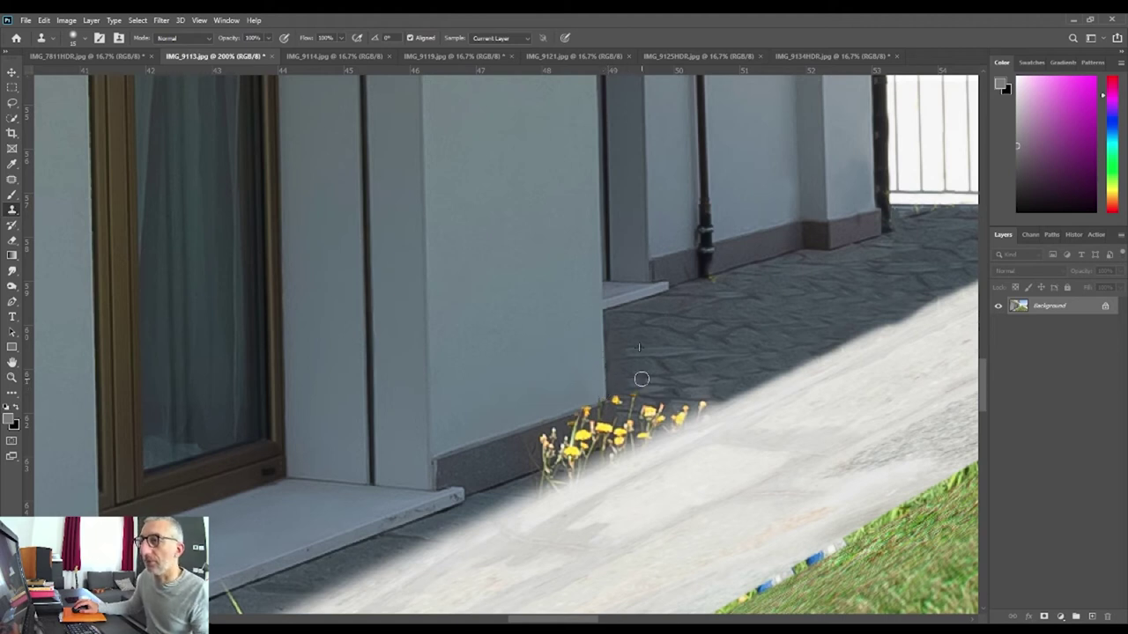
- Cover the remaining yellow and white flowers and grass strands along the wall base with paving
mouse_move(639, 404)
mouse_down()
mouse_move(667, 416)
mouse_move(636, 422)
mouse_move(619, 398)
mouse_up()
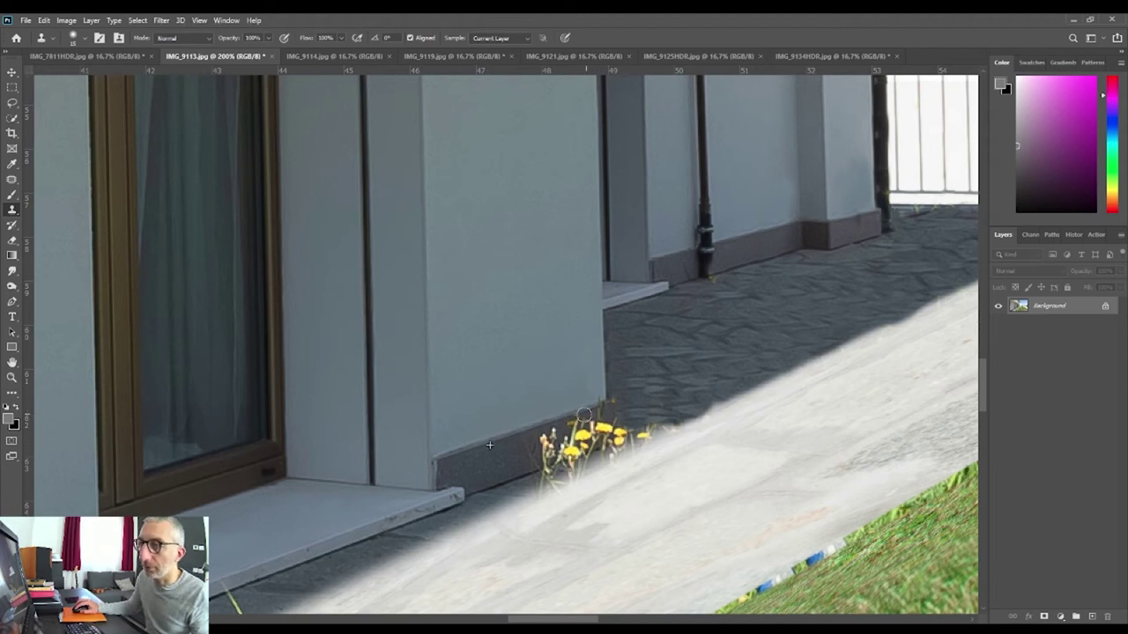
drag(579, 422, 588, 436)
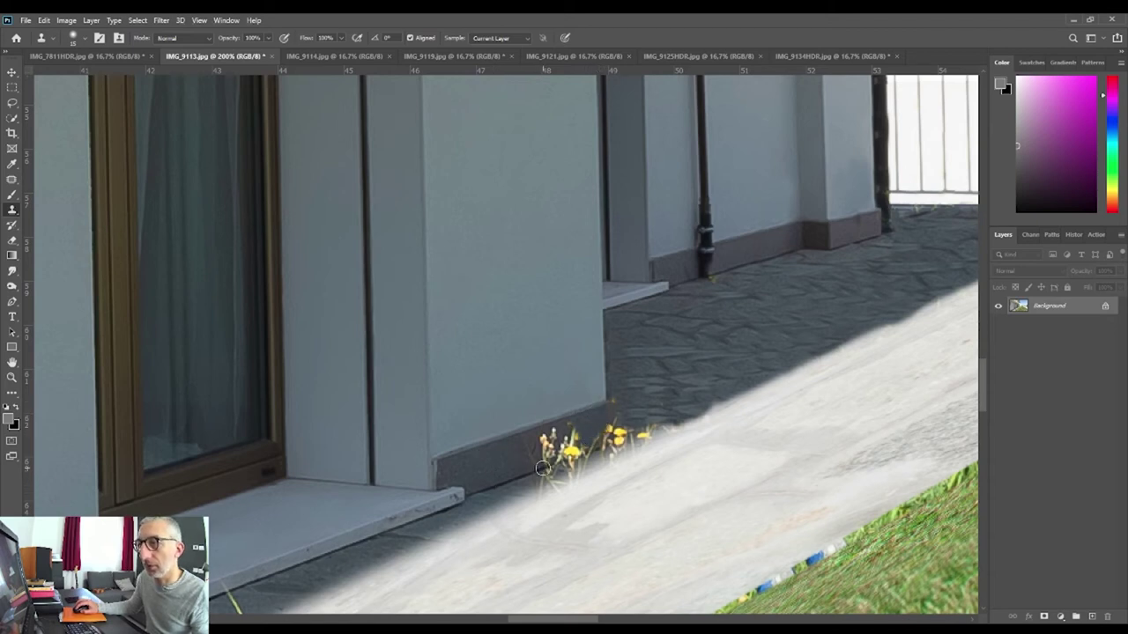
mouse_move(545, 445)
mouse_down()
mouse_move(564, 450)
mouse_move(548, 460)
mouse_move(573, 435)
mouse_up()
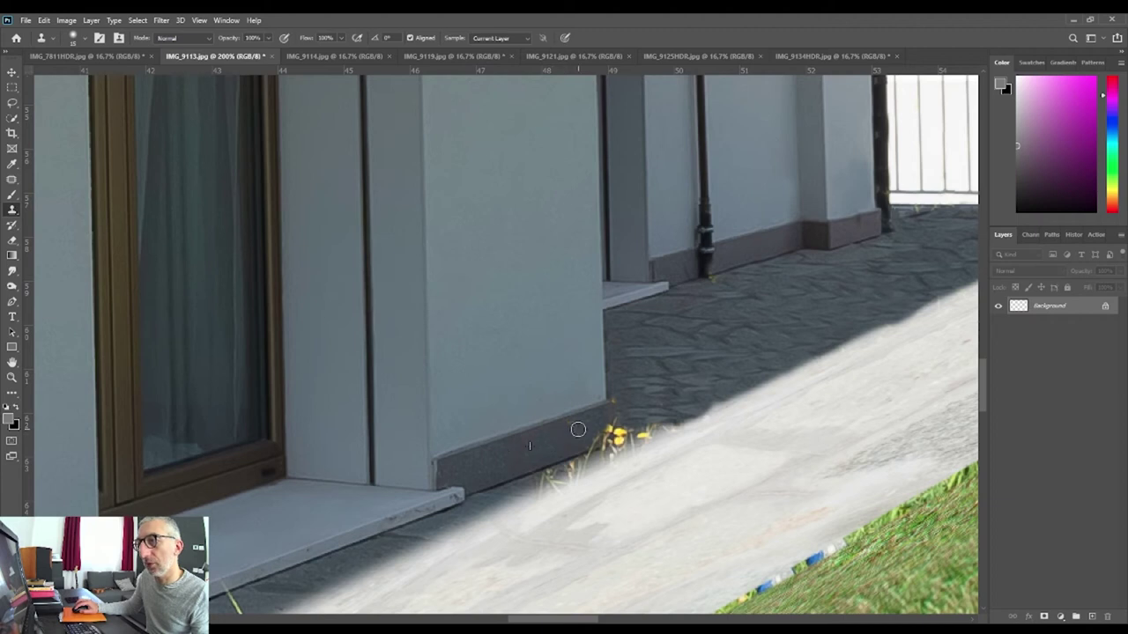
drag(597, 447, 609, 432)
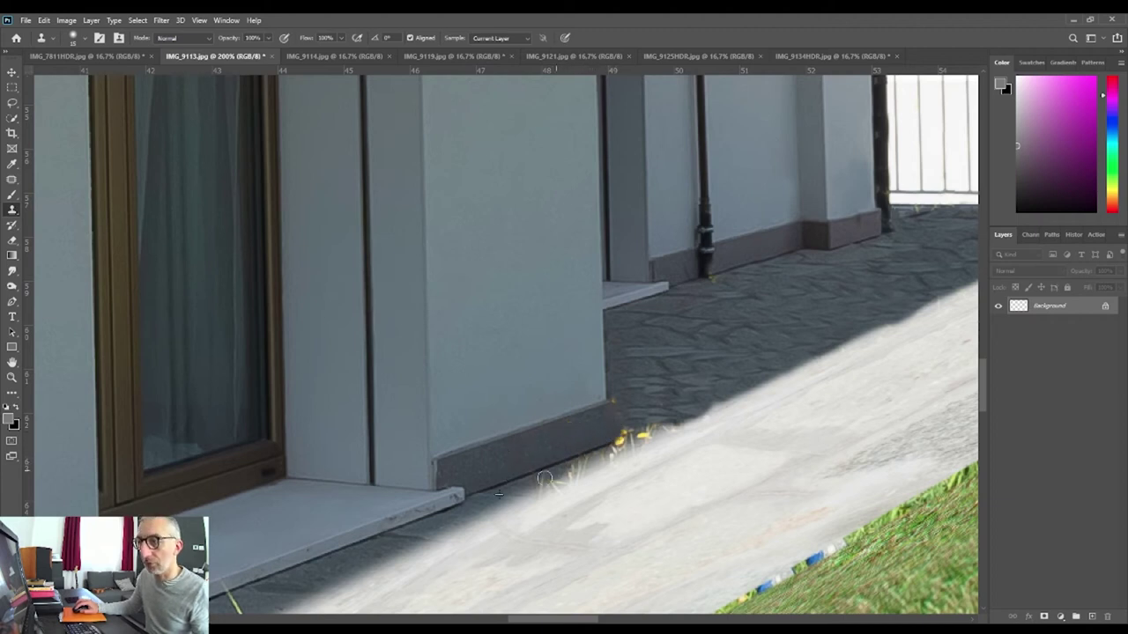
drag(533, 480, 623, 443)
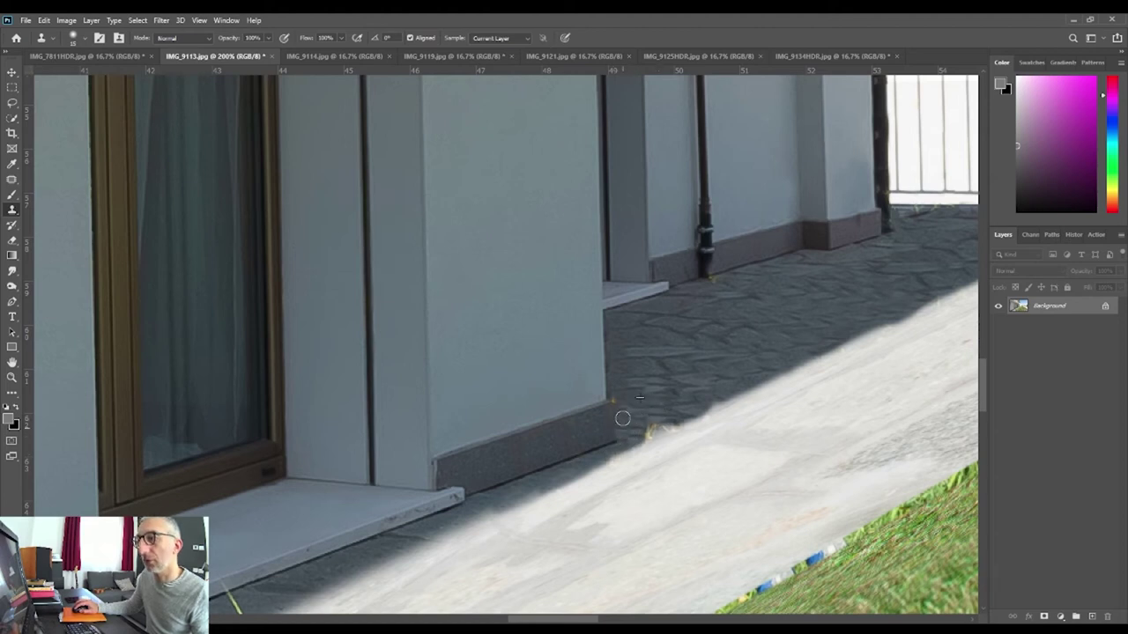
drag(661, 415, 689, 397)
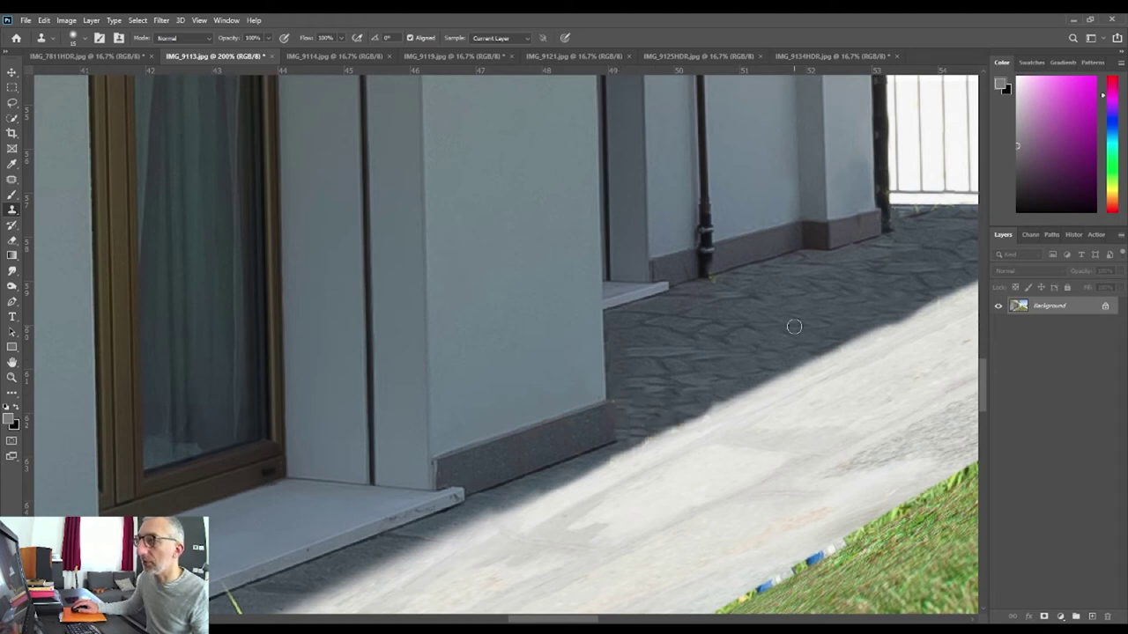
scroll(716, 382, down, 2)
scroll(723, 387, down, 1)
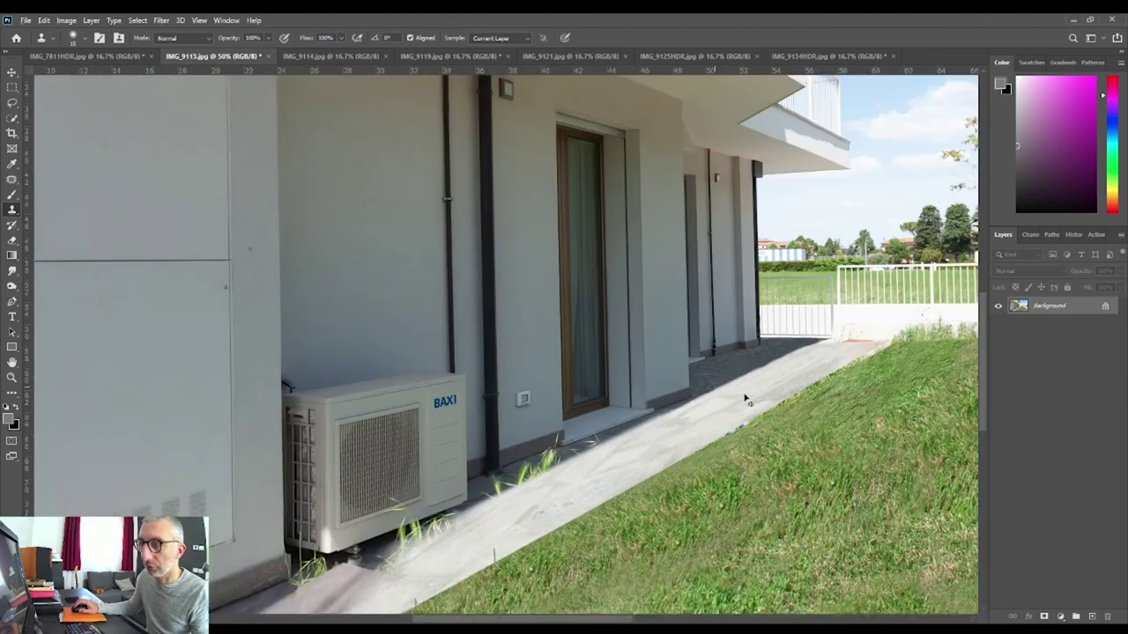
scroll(731, 394, down, 2)
scroll(745, 402, down, 1)
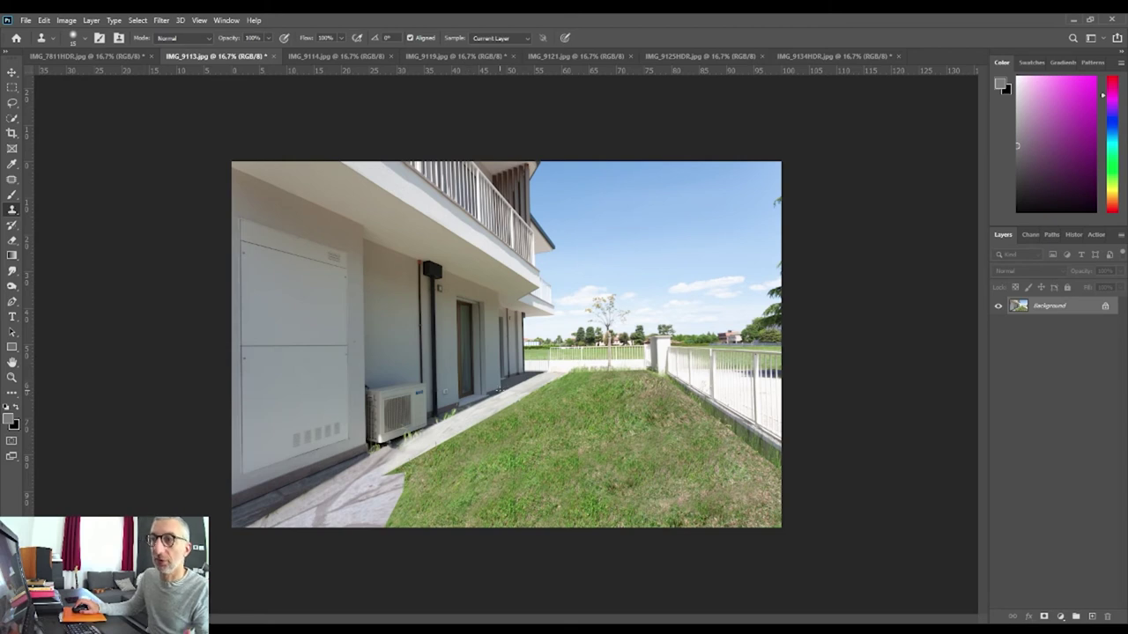
scroll(506, 417, up, 1)
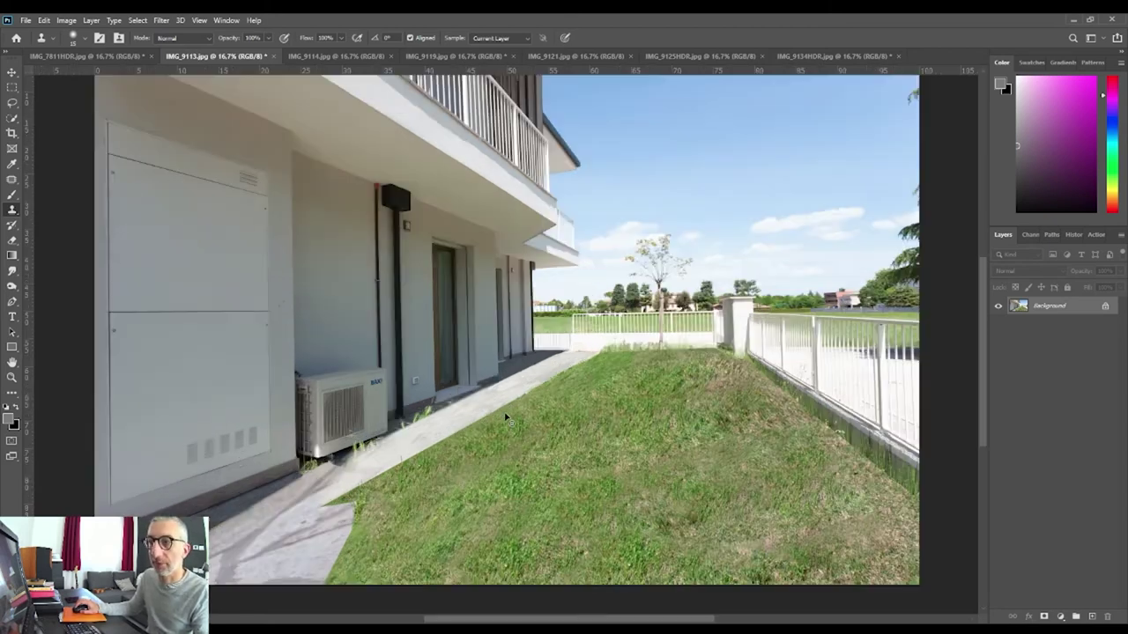
scroll(507, 419, up, 1)
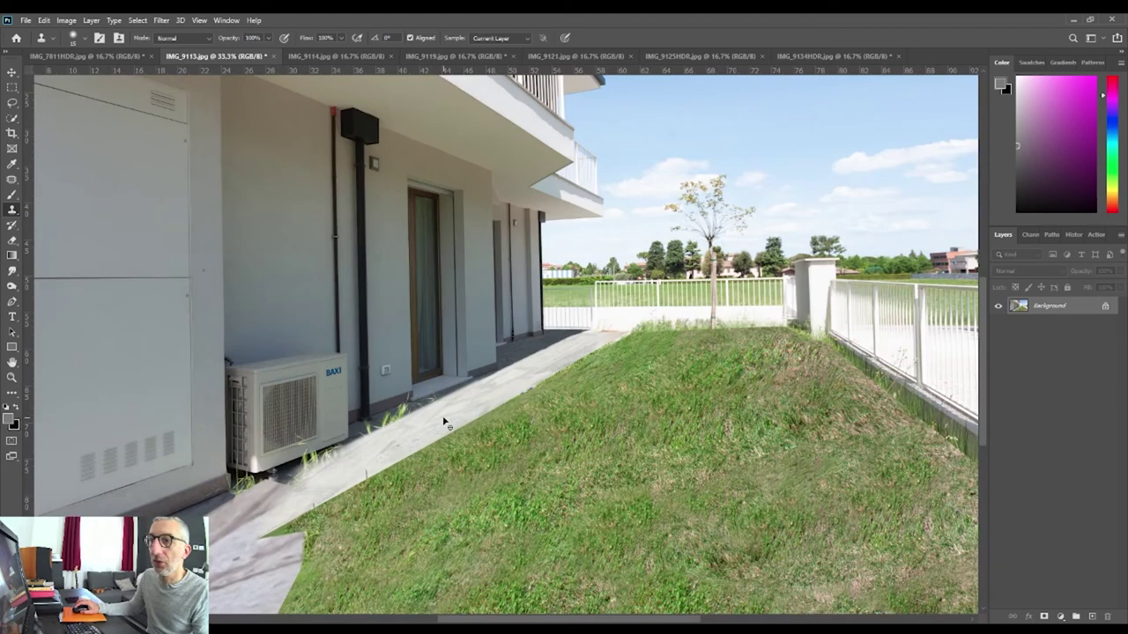
scroll(445, 423, up, 1)
scroll(392, 421, up, 1)
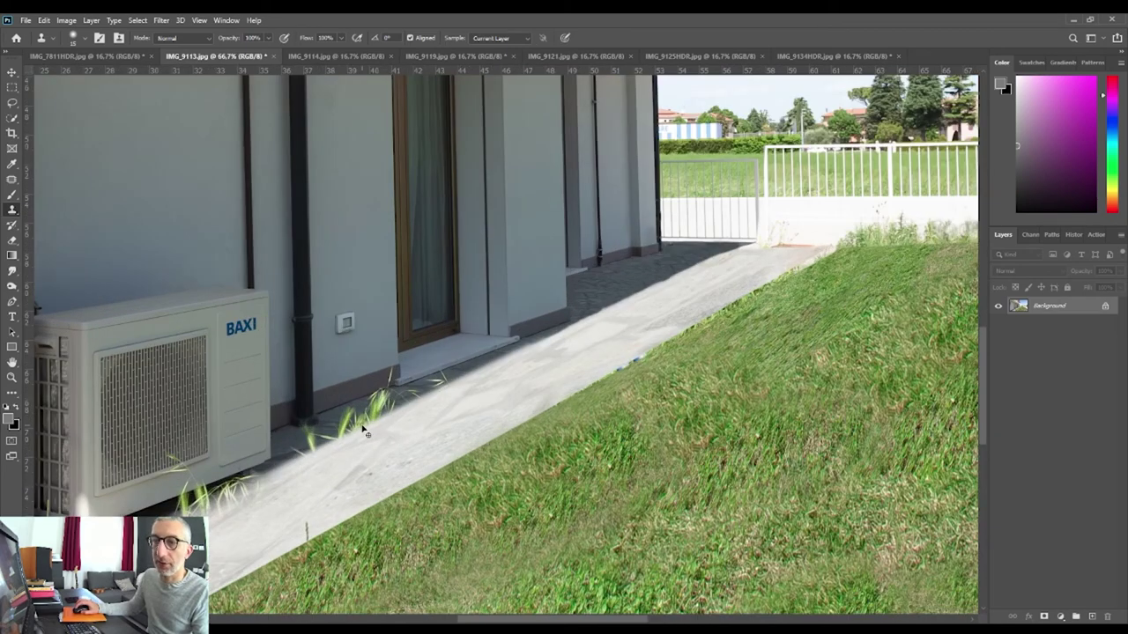
scroll(496, 380, up, 1)
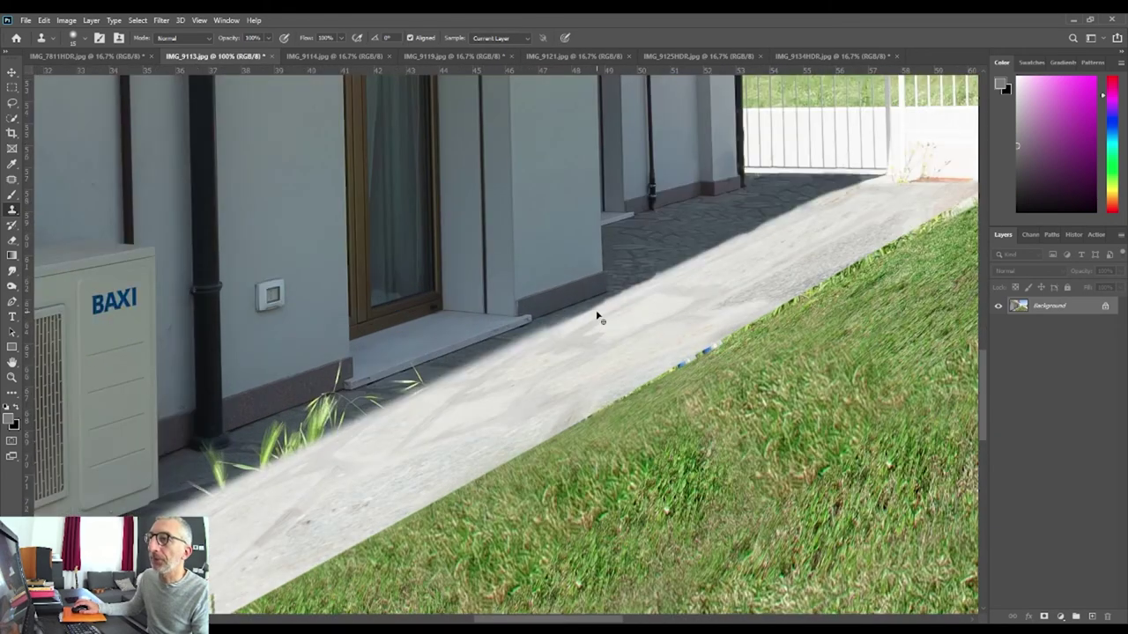
scroll(564, 343, down, 2)
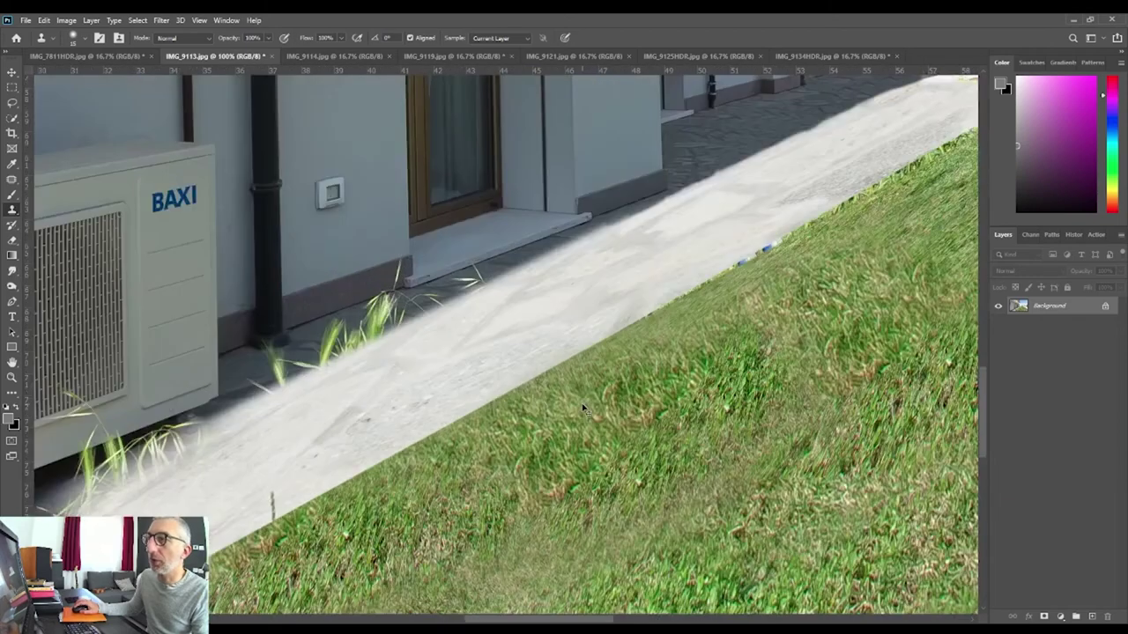
scroll(583, 407, down, 1)
scroll(446, 451, down, 1)
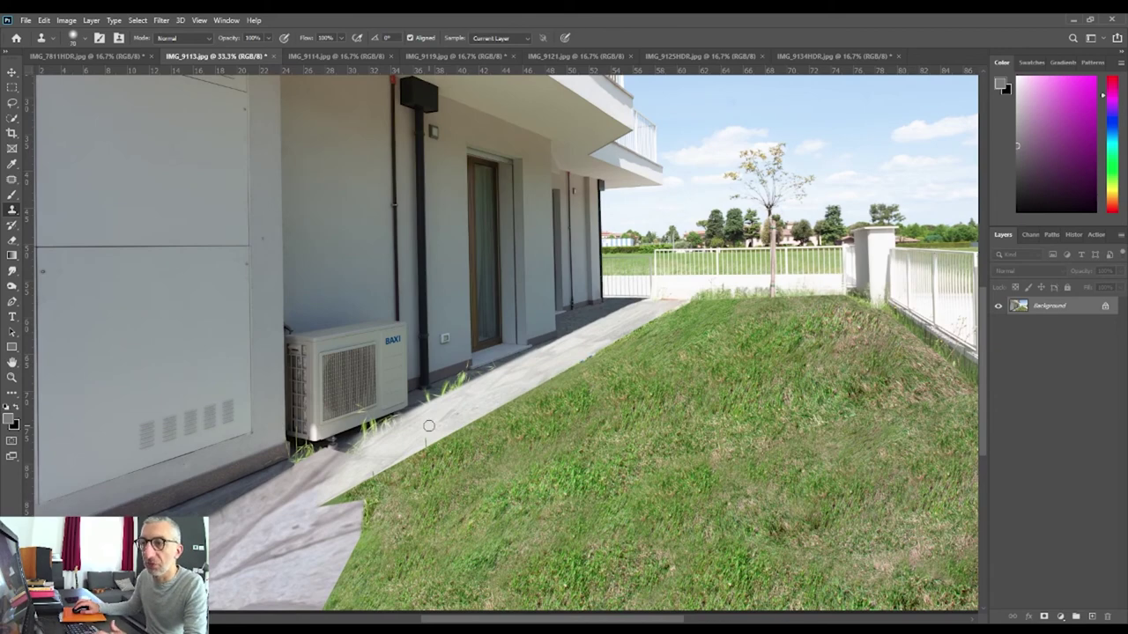
scroll(428, 426, up, 2)
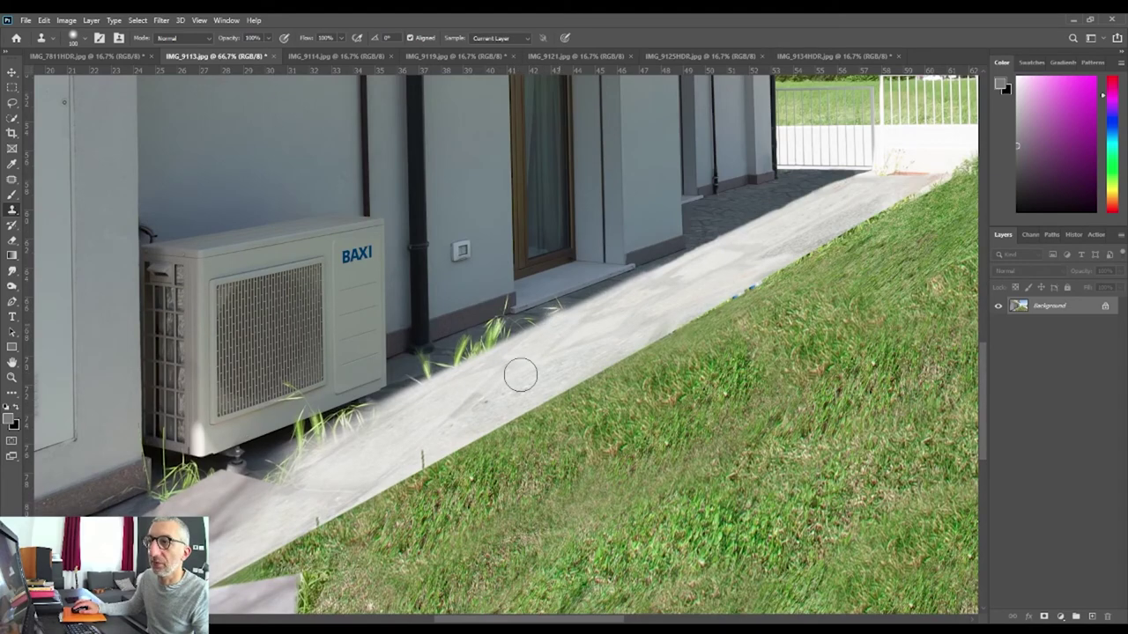
scroll(520, 374, up, 1)
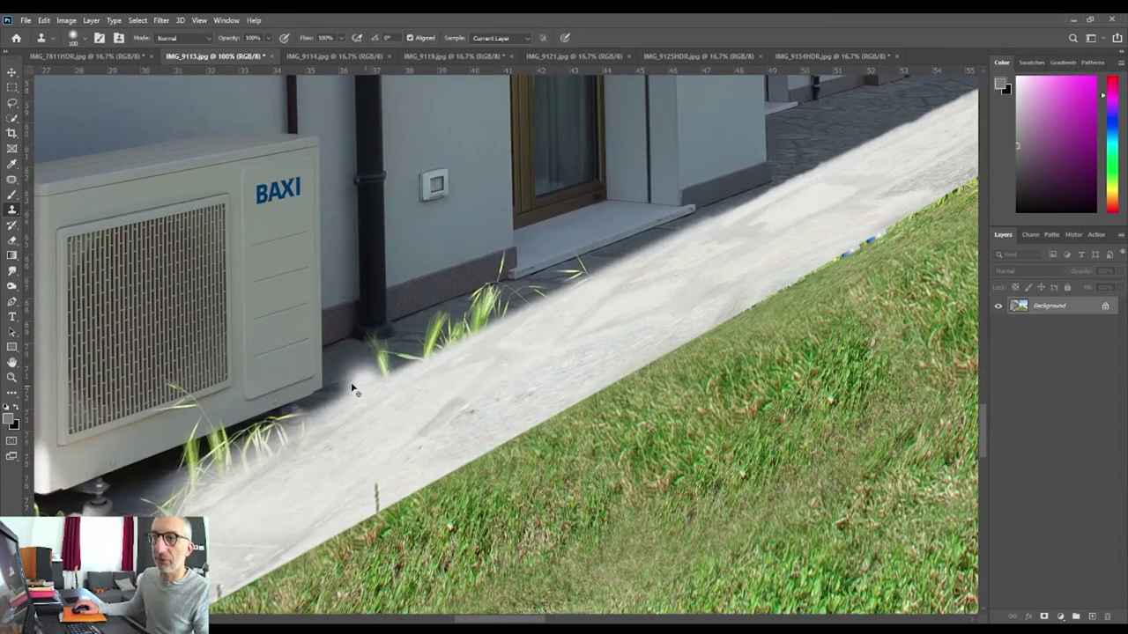
scroll(363, 383, up, 1)
- With a smaller brush, clone pavement over the first grass tuft, undoing a stray dark streak
key(bracketleft)
key(bracketleft)
key(bracketleft)
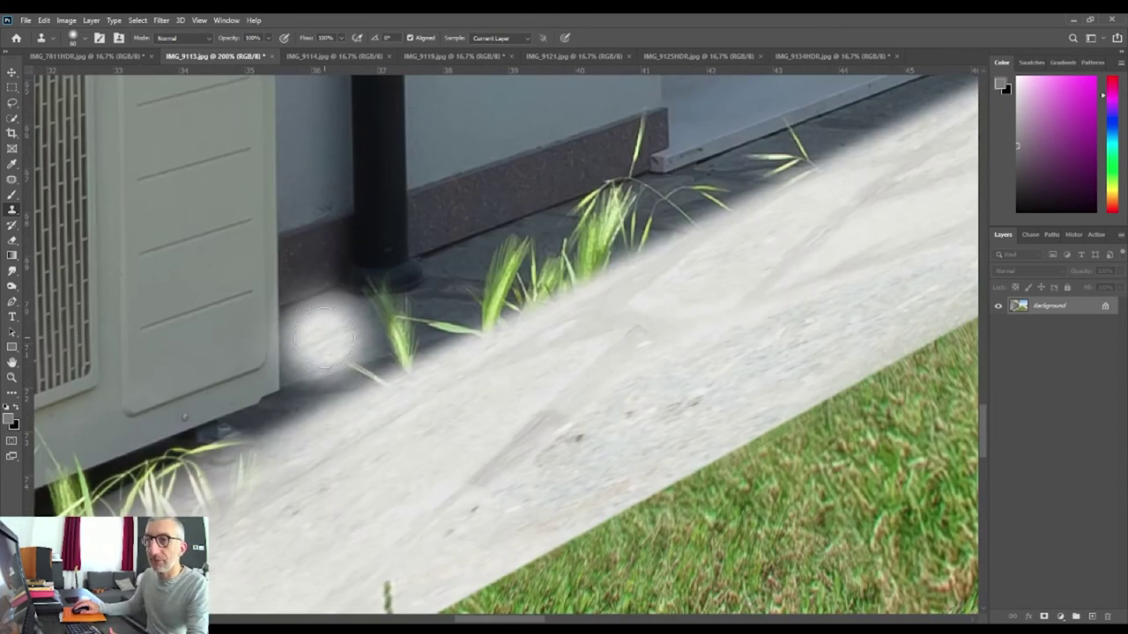
key(bracketleft)
scroll(516, 388, down, 3)
scroll(366, 374, up, 2)
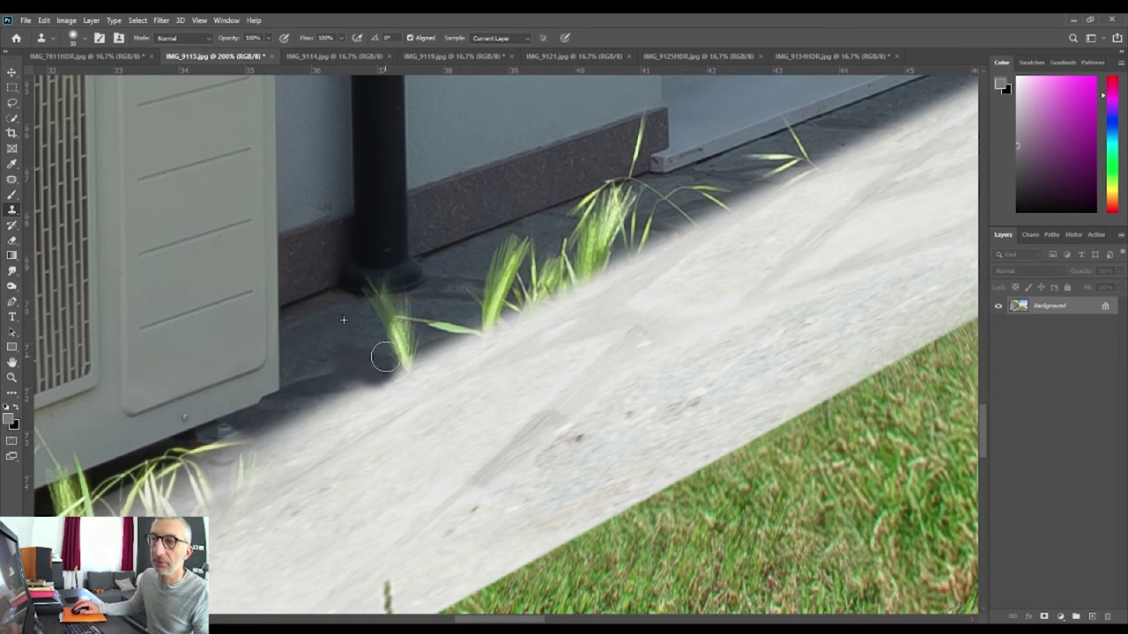
mouse_move(351, 367)
mouse_down()
mouse_move(364, 367)
mouse_move(347, 343)
mouse_up()
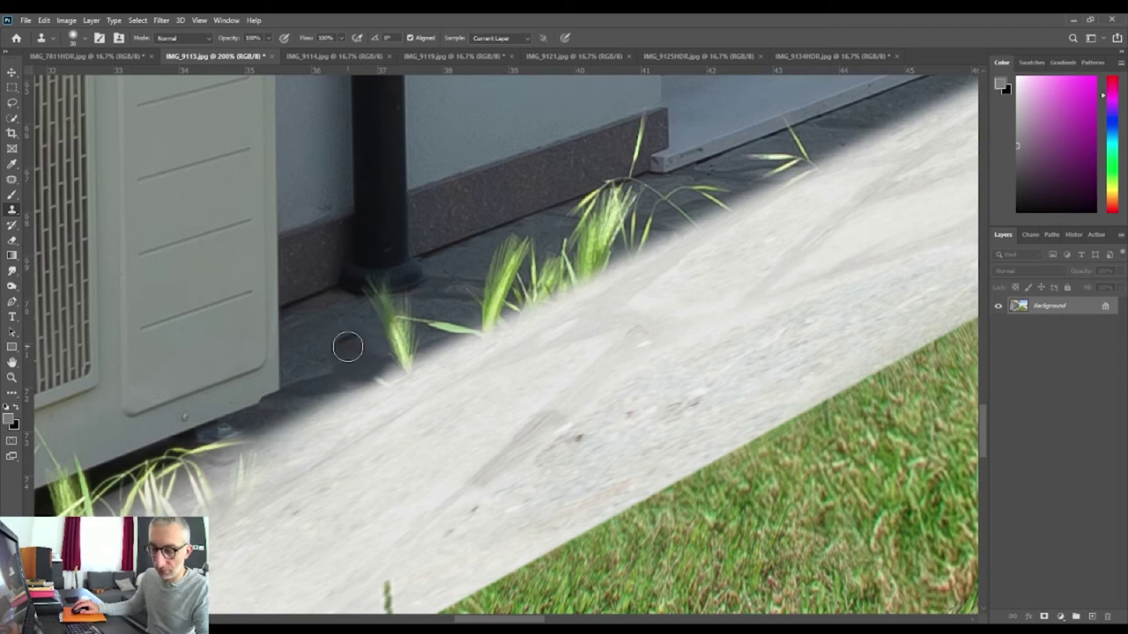
key(ctrl+z)
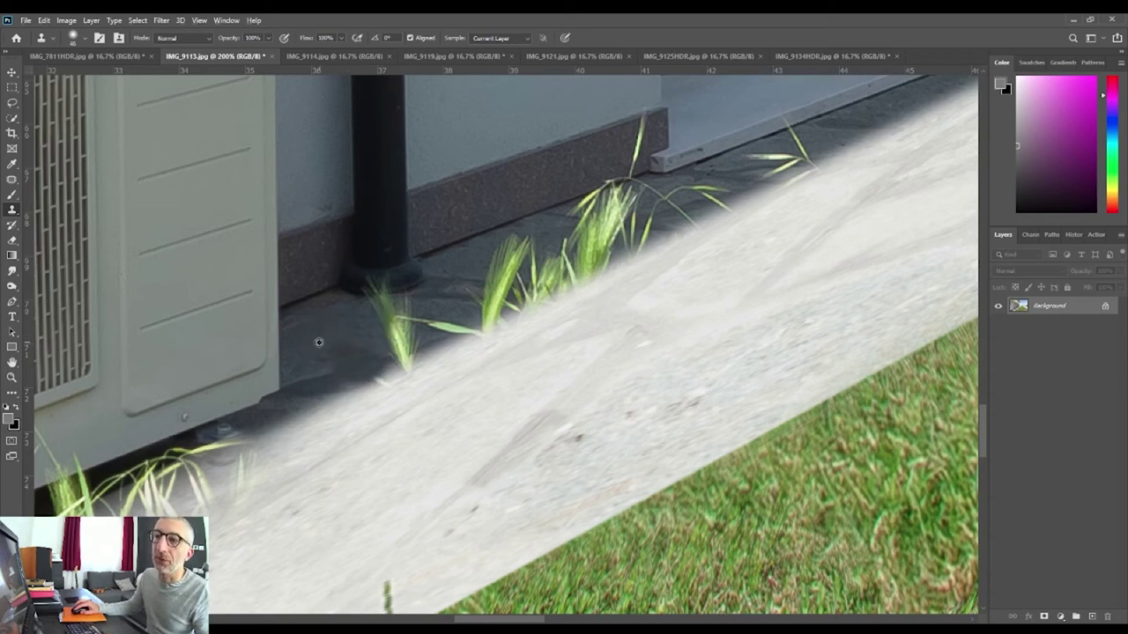
drag(385, 310, 355, 342)
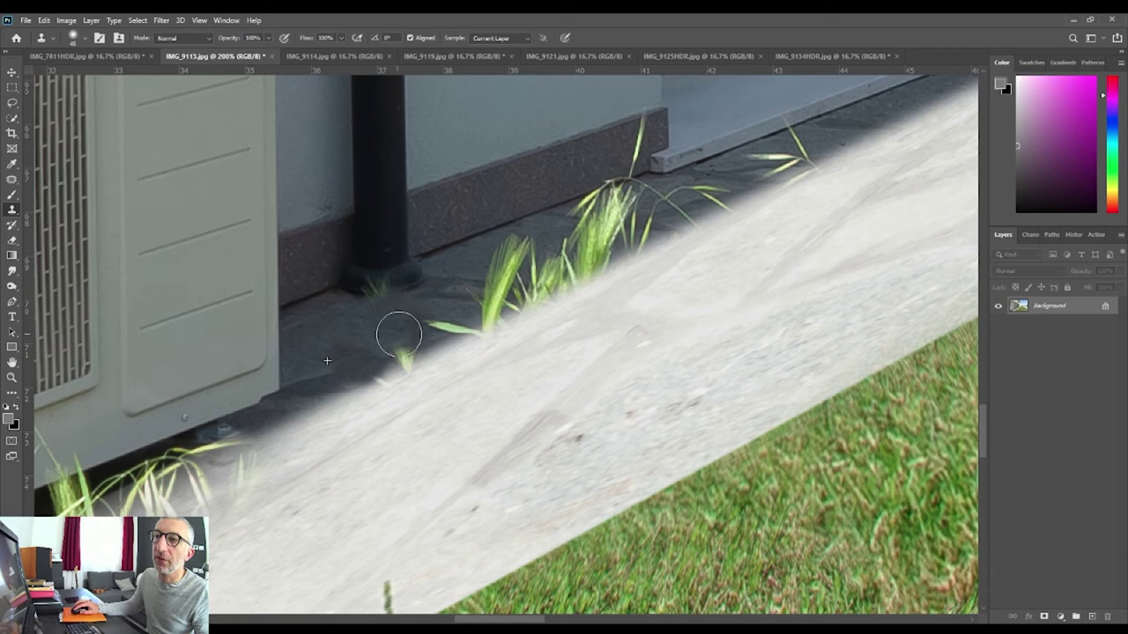
- Extend pavement along the shadow edge and over a small tuft, undoing a clone on the wall base
alt+click(321, 335)
drag(373, 315, 360, 319)
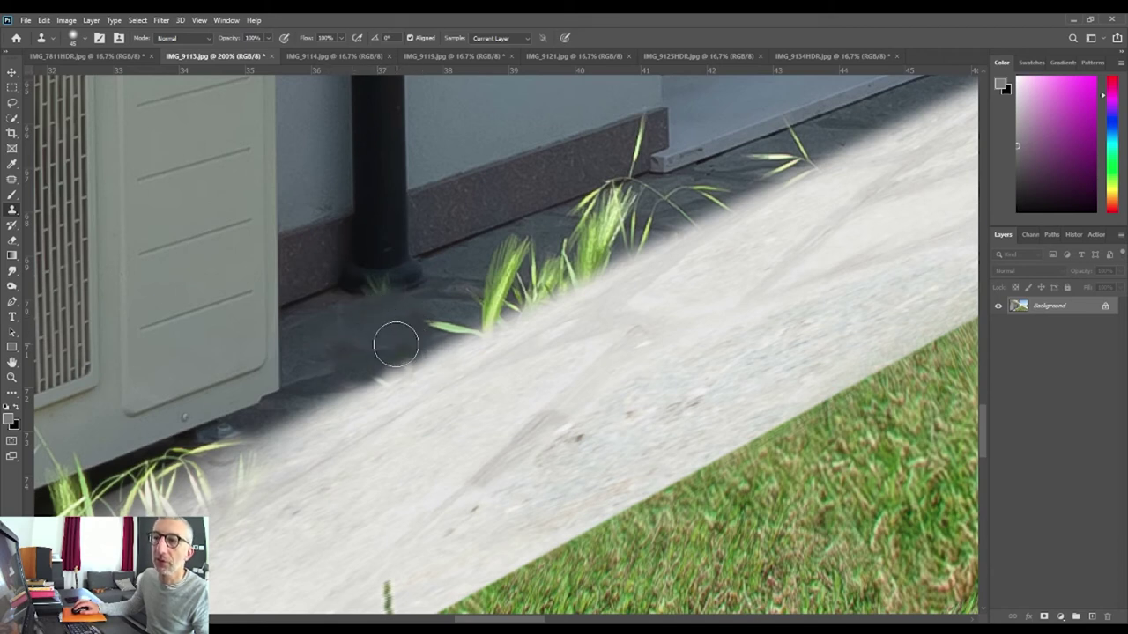
drag(377, 357, 494, 297)
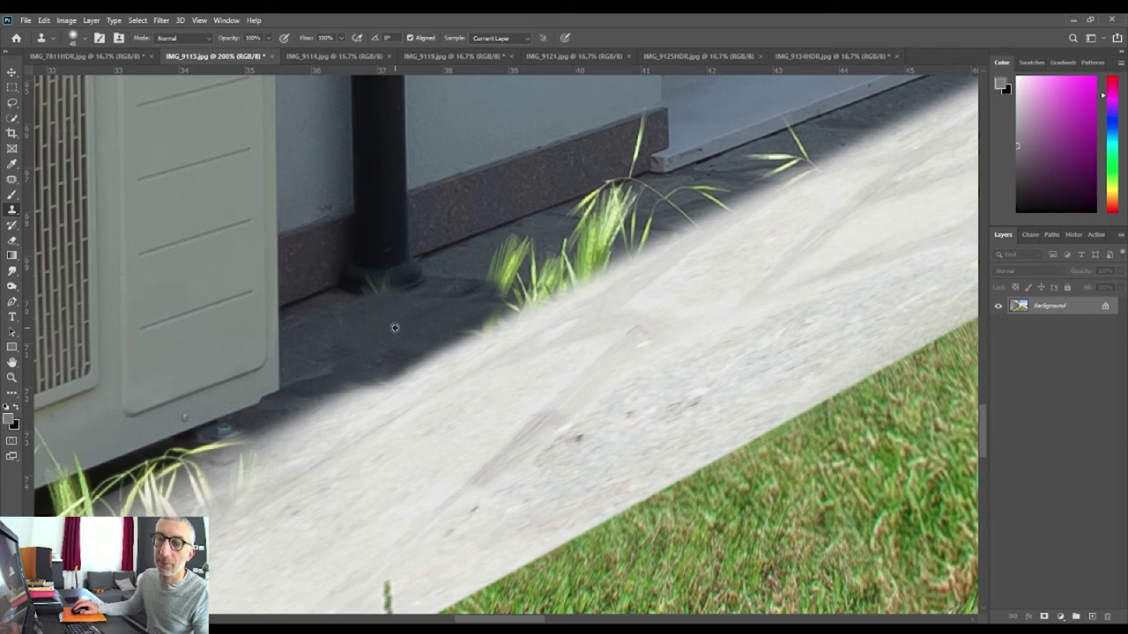
mouse_move(479, 304)
mouse_down()
mouse_move(518, 277)
mouse_move(504, 281)
mouse_move(710, 192)
mouse_move(800, 123)
mouse_move(740, 163)
mouse_move(643, 190)
mouse_move(431, 307)
mouse_move(559, 244)
mouse_move(481, 296)
mouse_move(595, 238)
mouse_up()
key(ctrl+z)
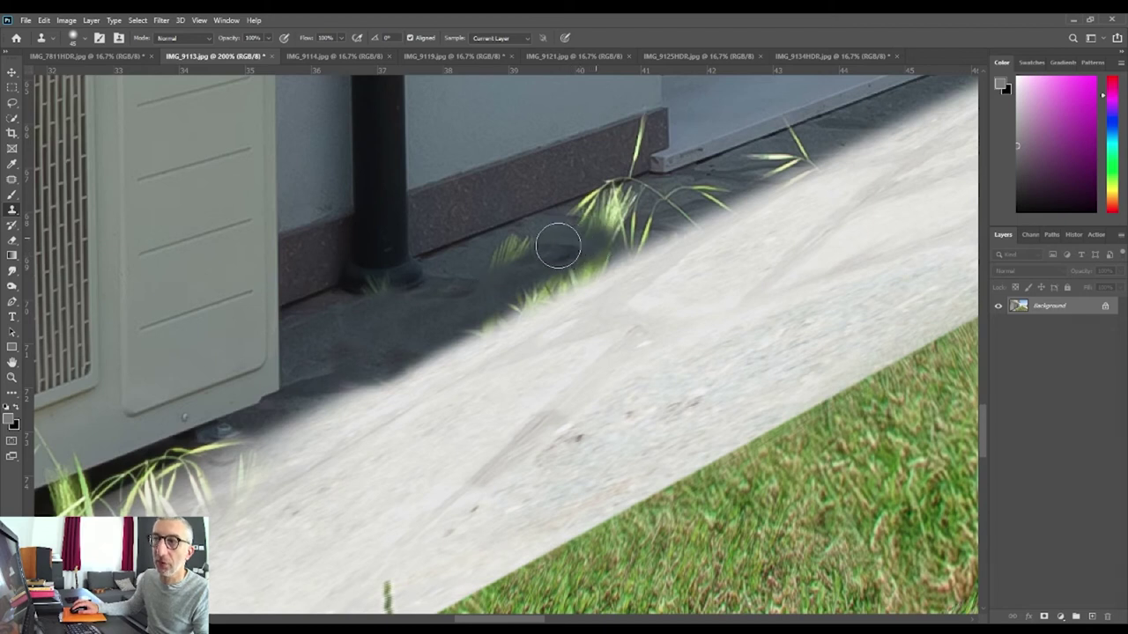
alt+click(444, 308)
mouse_move(491, 261)
mouse_down()
mouse_move(560, 238)
mouse_move(484, 265)
mouse_up()
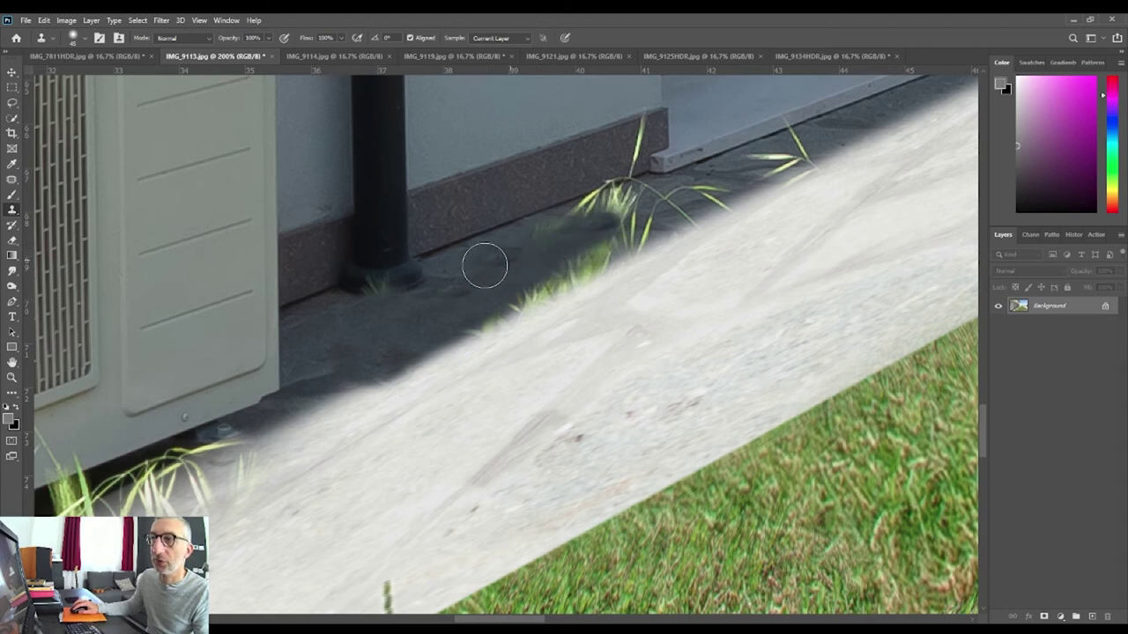
- Cover the grass blades left of the large tuft and the bright blades at the wall base
alt+click(525, 249)
mouse_move(554, 234)
mouse_down()
mouse_move(607, 211)
mouse_move(591, 222)
mouse_move(622, 167)
mouse_move(631, 120)
mouse_up()
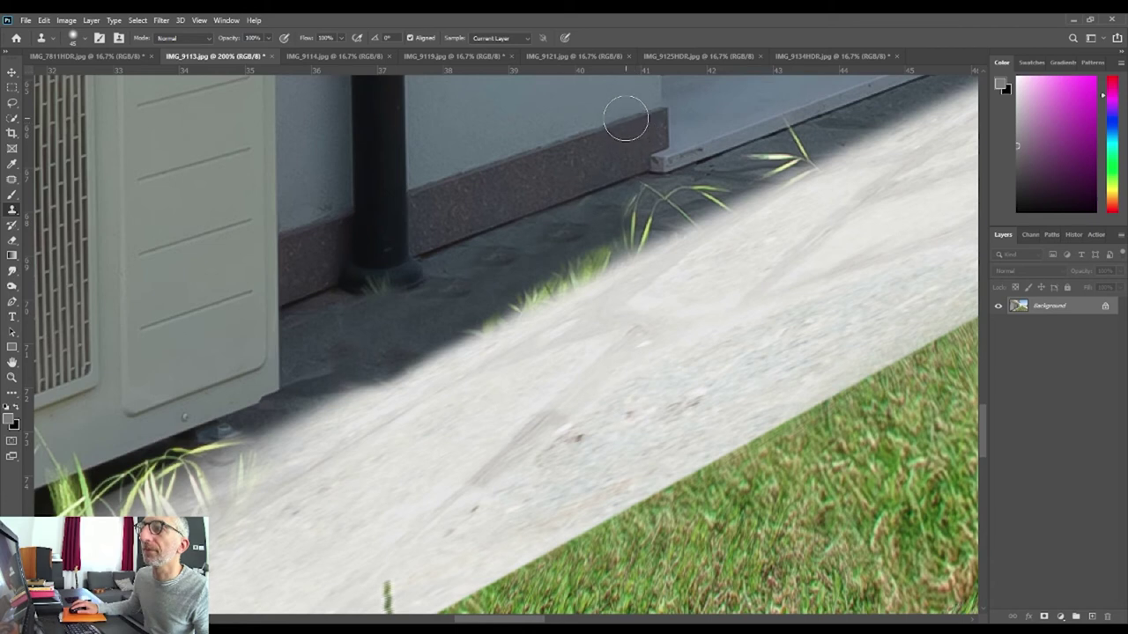
alt+click(532, 215)
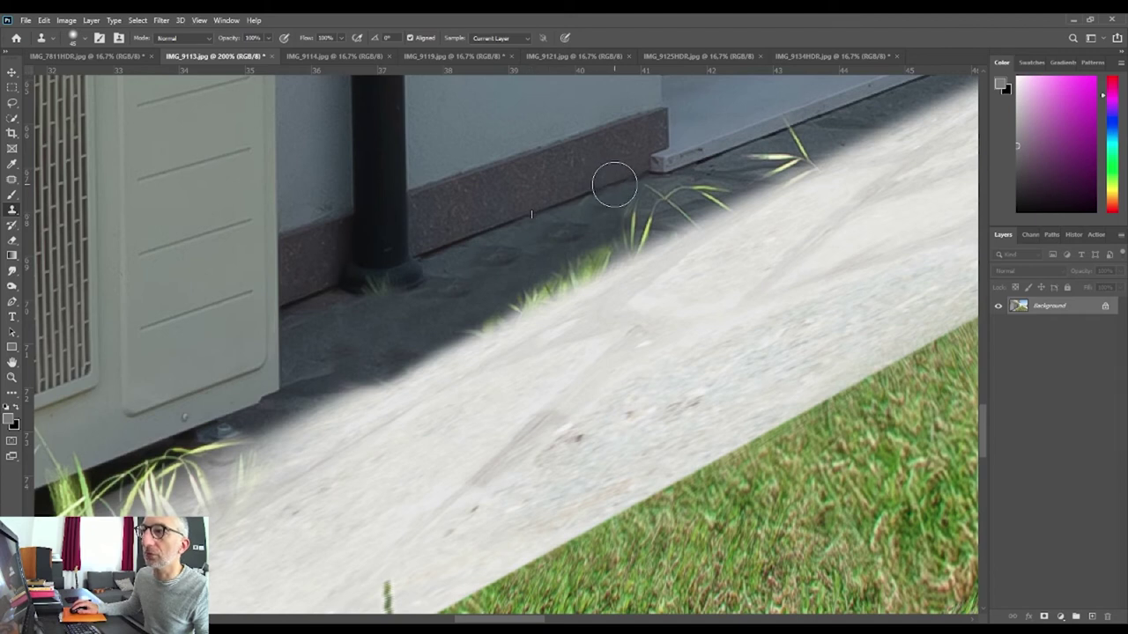
mouse_move(465, 314)
mouse_down()
mouse_move(680, 197)
mouse_move(637, 217)
mouse_up()
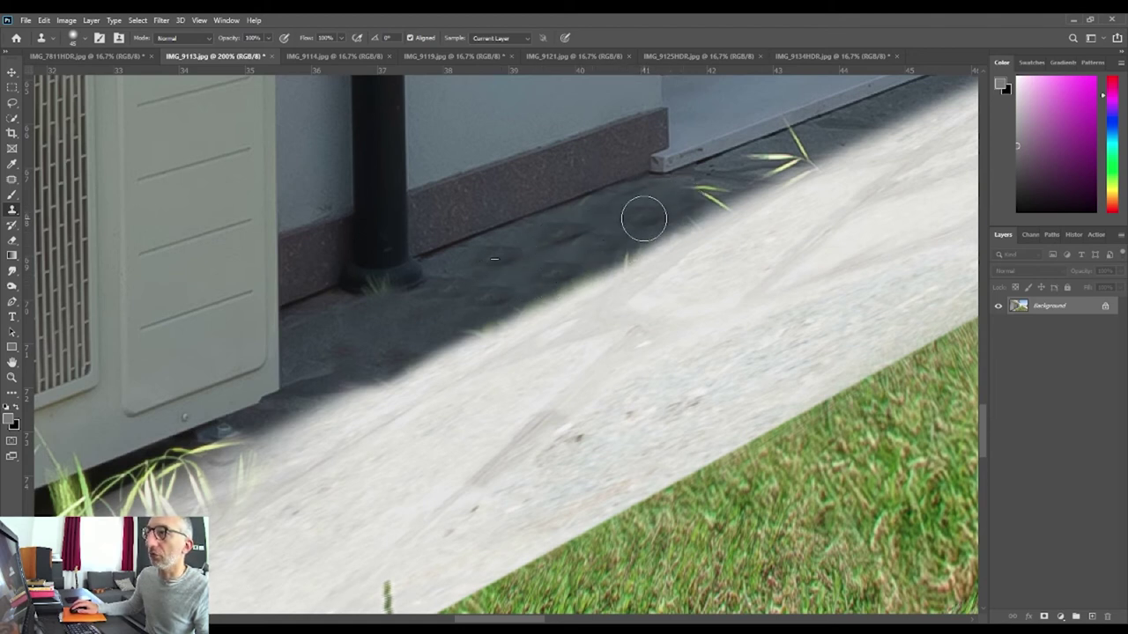
key(bracketleft)
key(bracketleft)
key(bracketleft)
key(bracketleft)
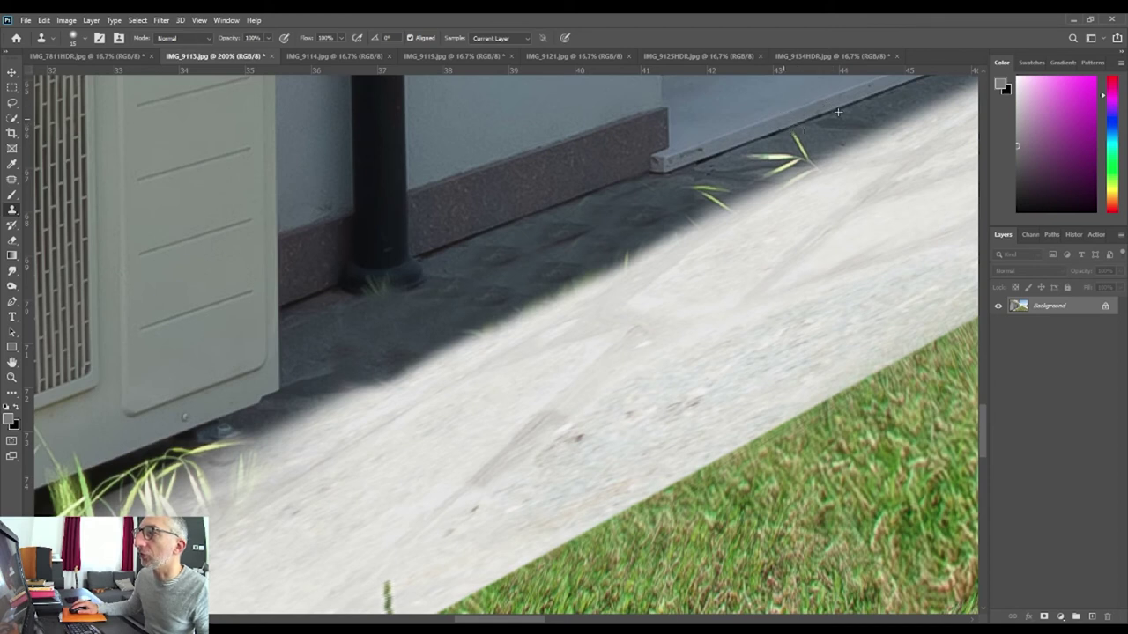
drag(786, 161, 768, 159)
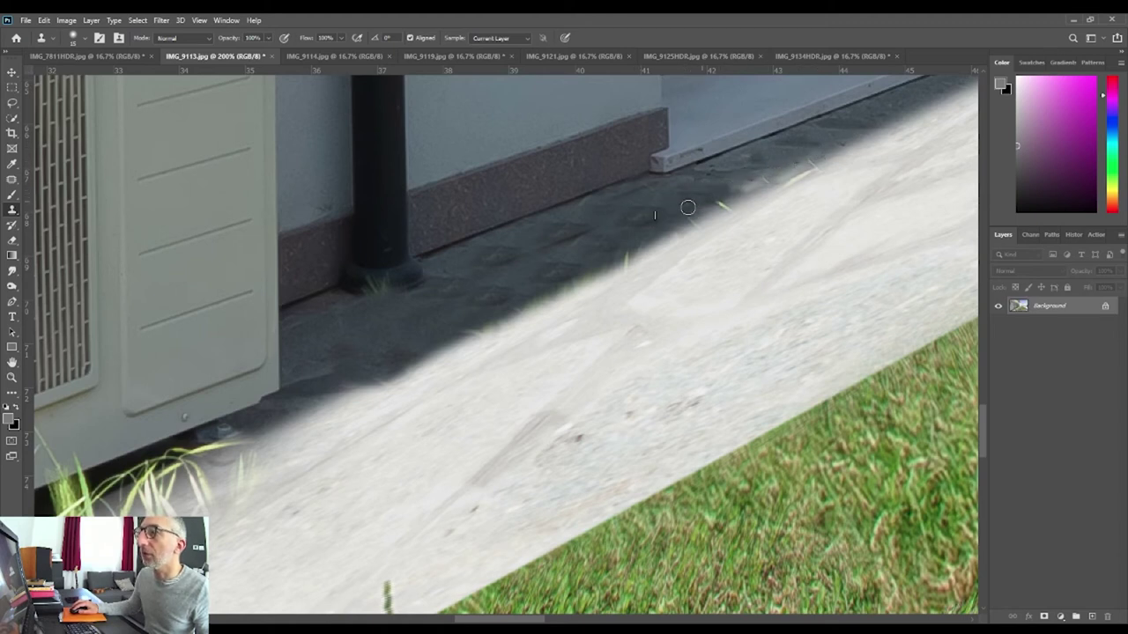
drag(718, 192, 798, 161)
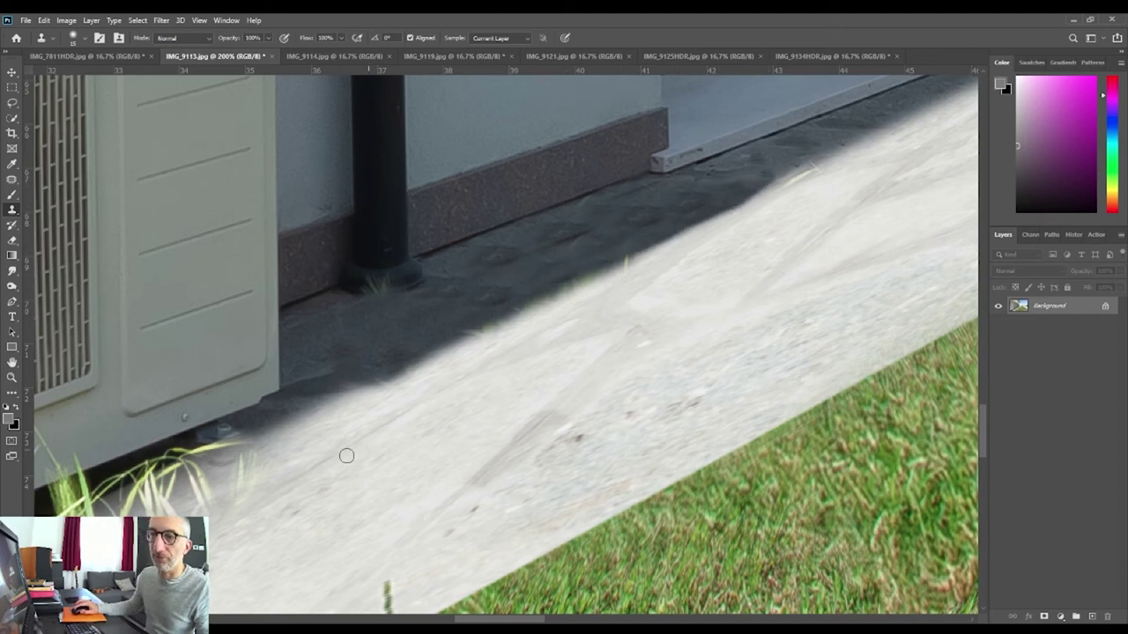
- Clone pale pavement over the grass strands and roots below the air-conditioning unit
drag(346, 455, 672, 314)
scroll(672, 319, down, 3)
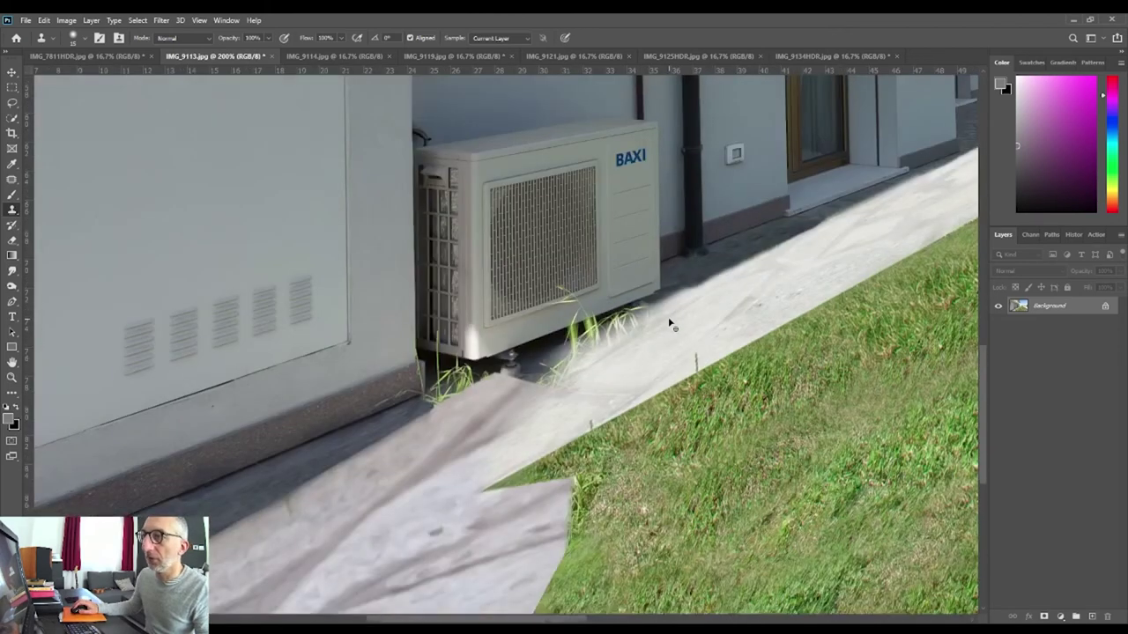
scroll(672, 319, down, 1)
scroll(678, 319, up, 1)
scroll(697, 315, up, 2)
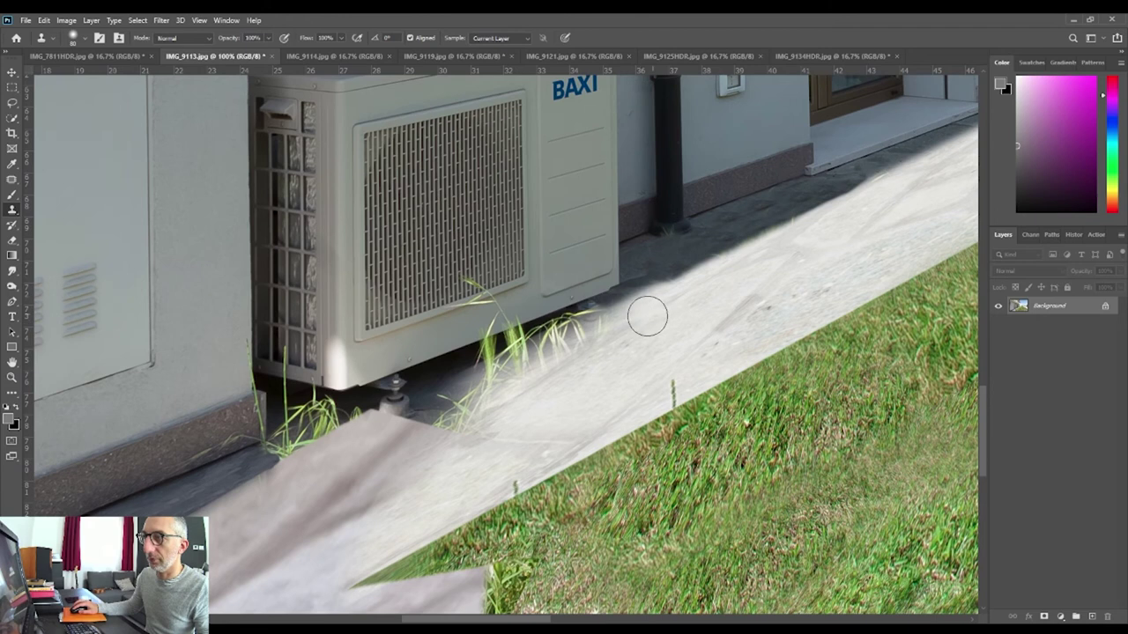
shift+click(418, 434)
click(551, 321)
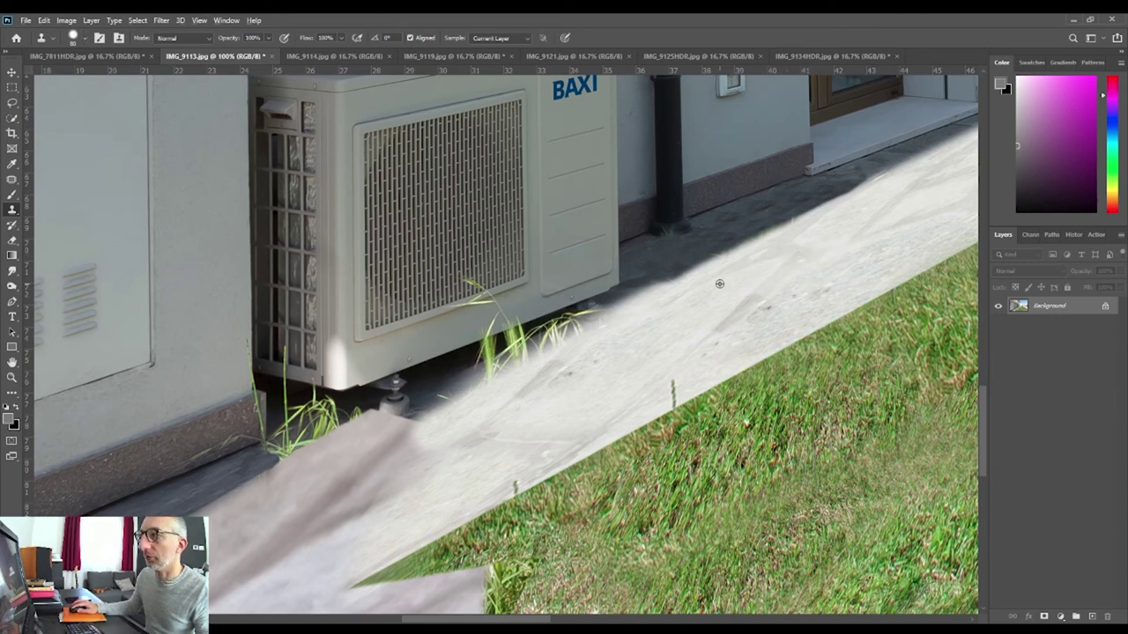
key(ctrl+z)
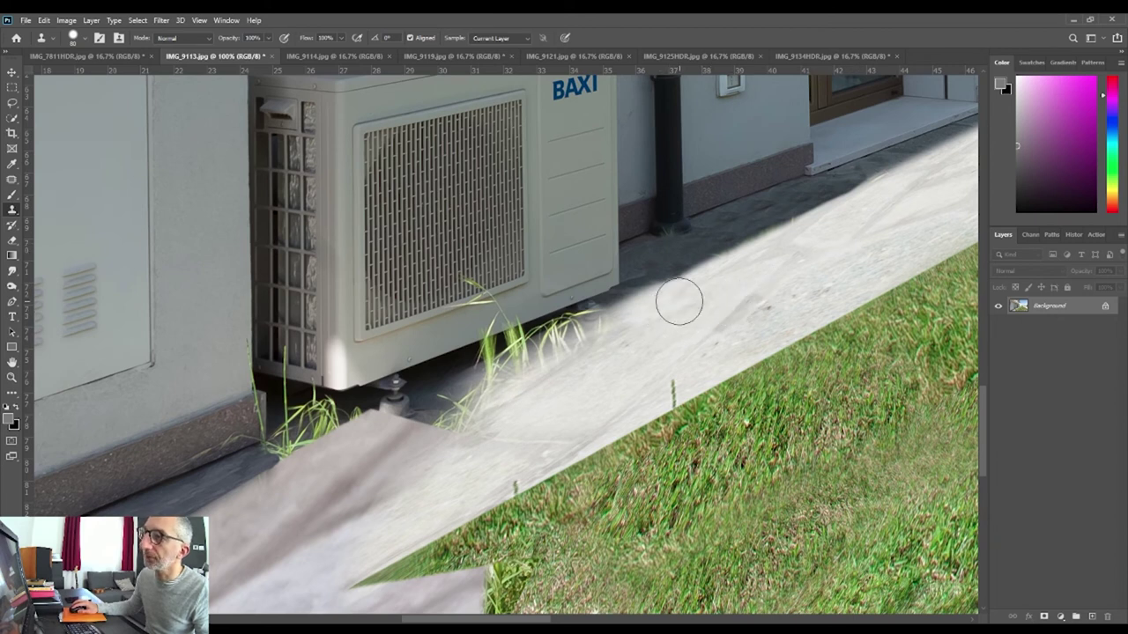
drag(678, 301, 322, 496)
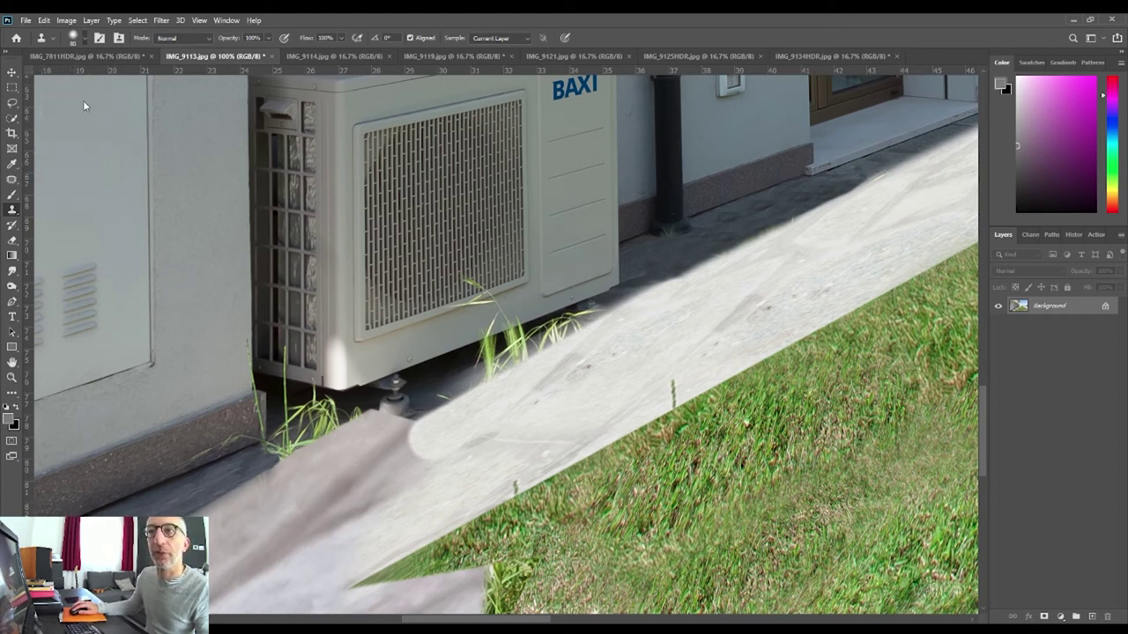
mouse_move(401, 463)
mouse_down()
mouse_move(410, 476)
mouse_move(378, 458)
mouse_up()
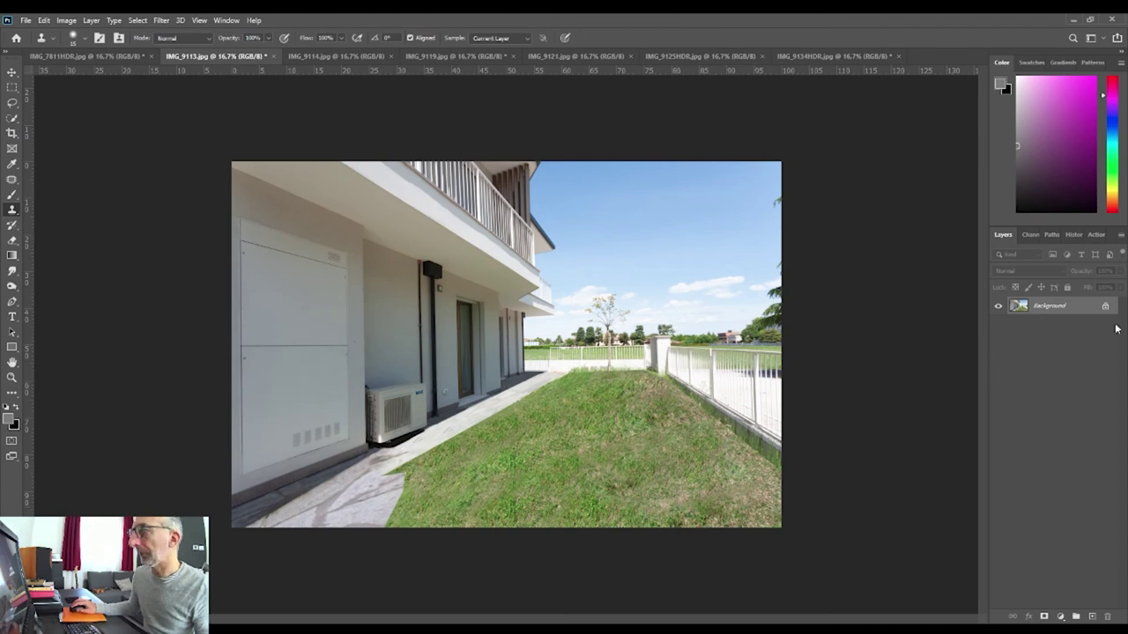
- In History, view the original IMG_9113.jpg snapshot, then return to the latest edit
scroll(1073, 339, up, 2)
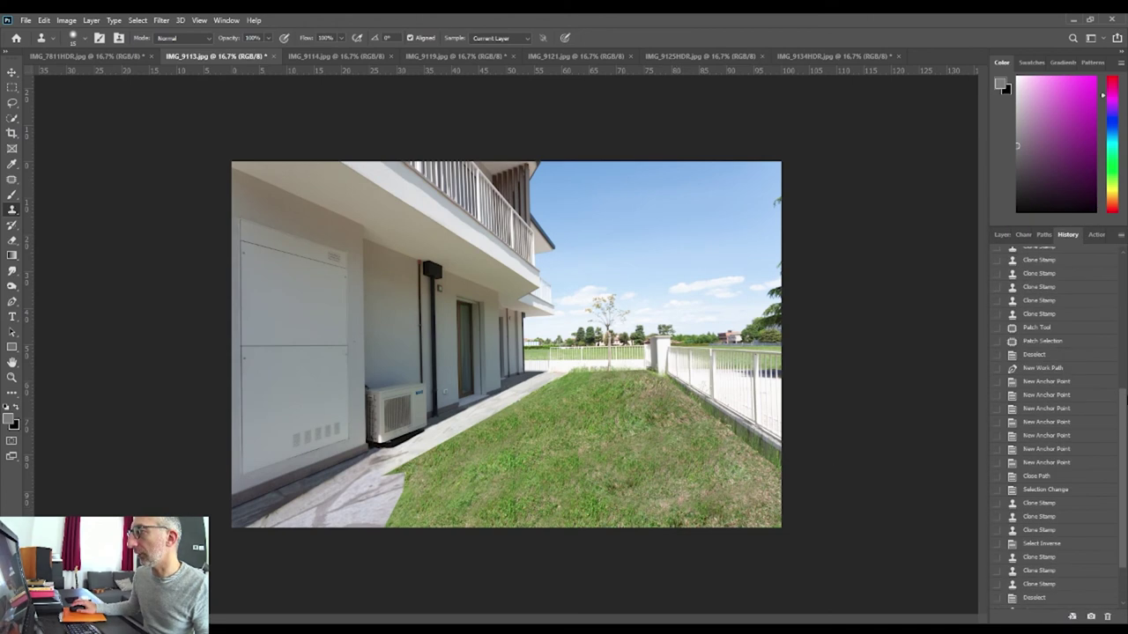
drag(1123, 391, 1121, 255)
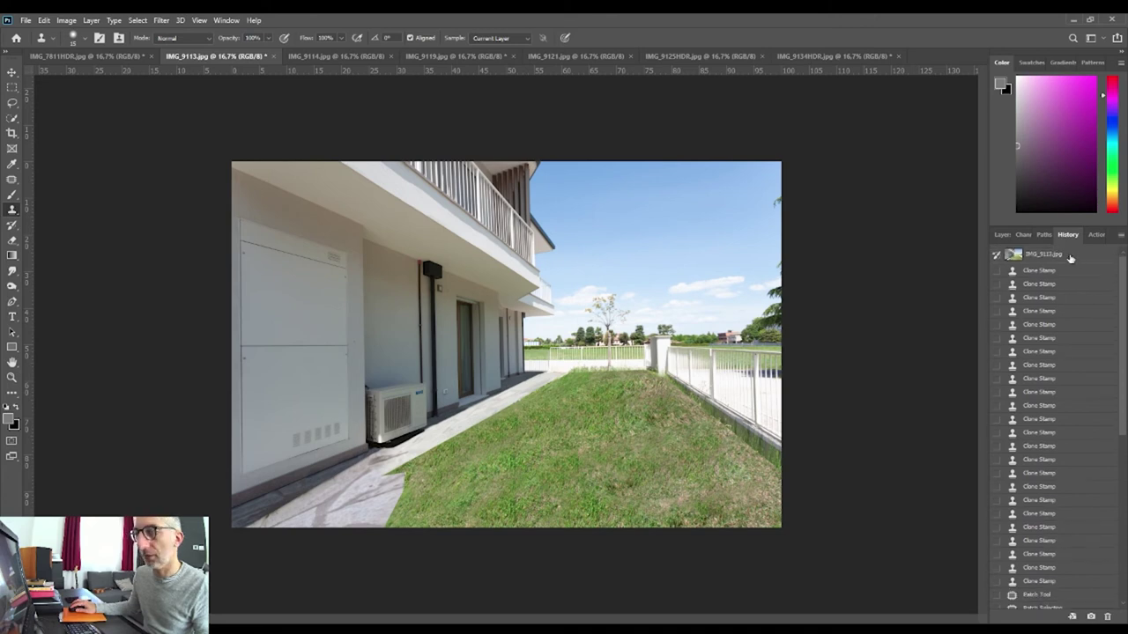
click(1043, 254)
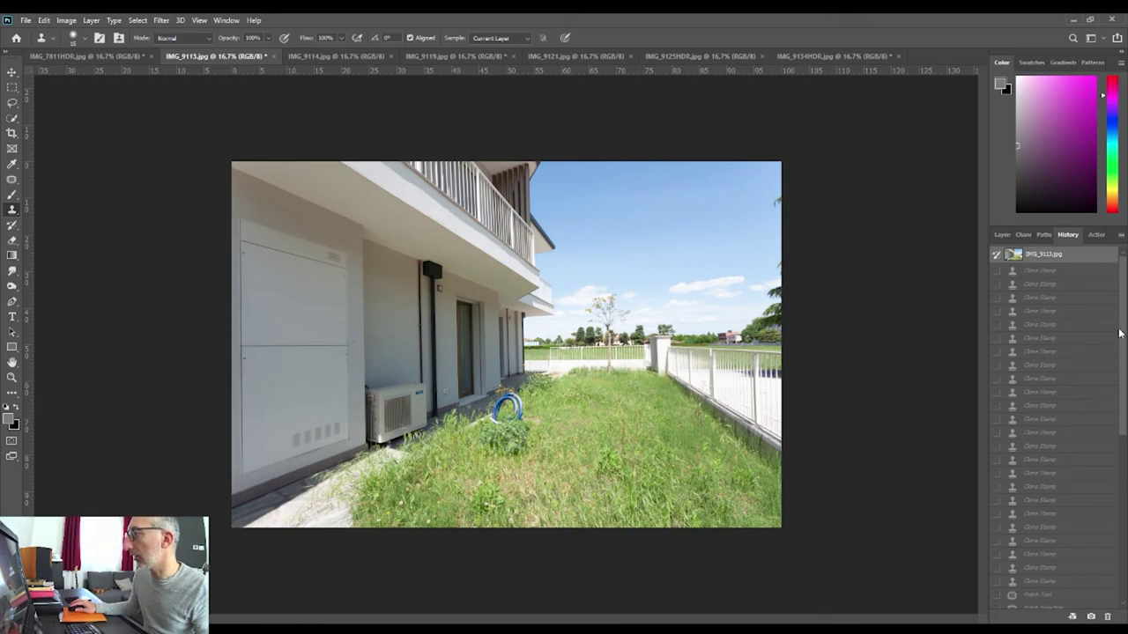
drag(1121, 333, 1126, 532)
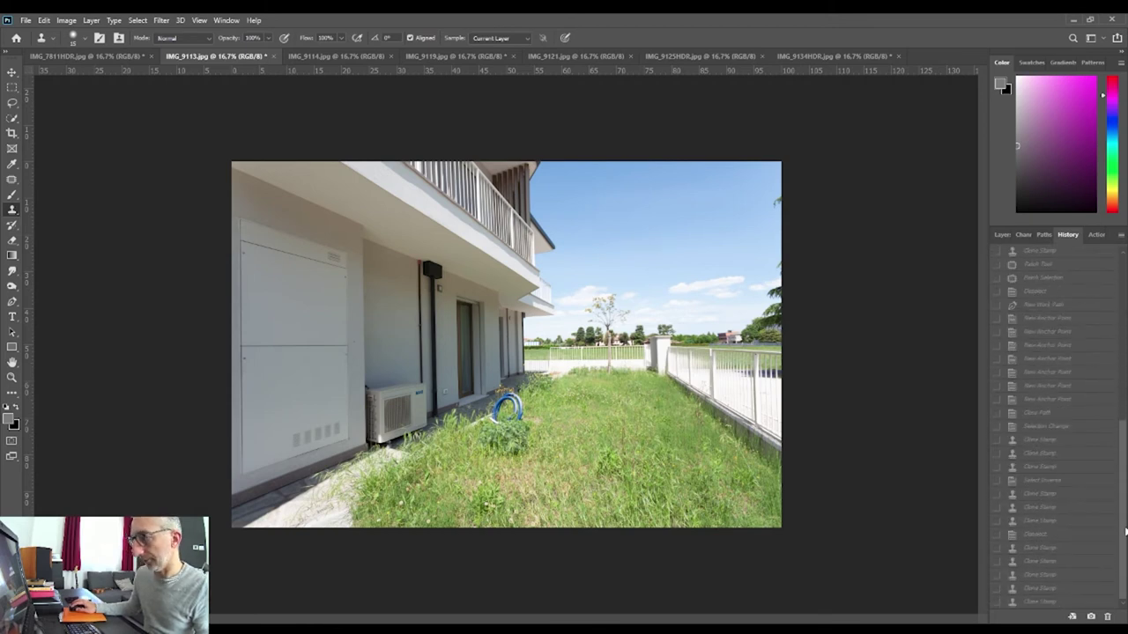
click(1040, 602)
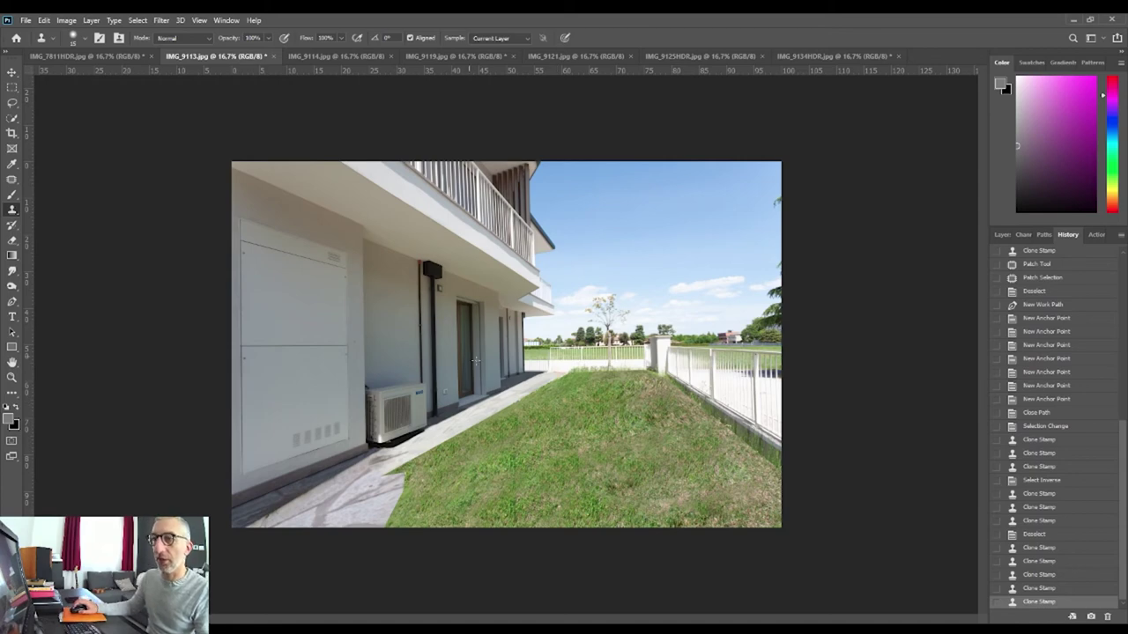
- Revert to the original IMG_9113.jpg snapshot in History, then show the Layers panel
scroll(599, 378, up, 2)
scroll(608, 368, up, 2)
scroll(612, 365, up, 1)
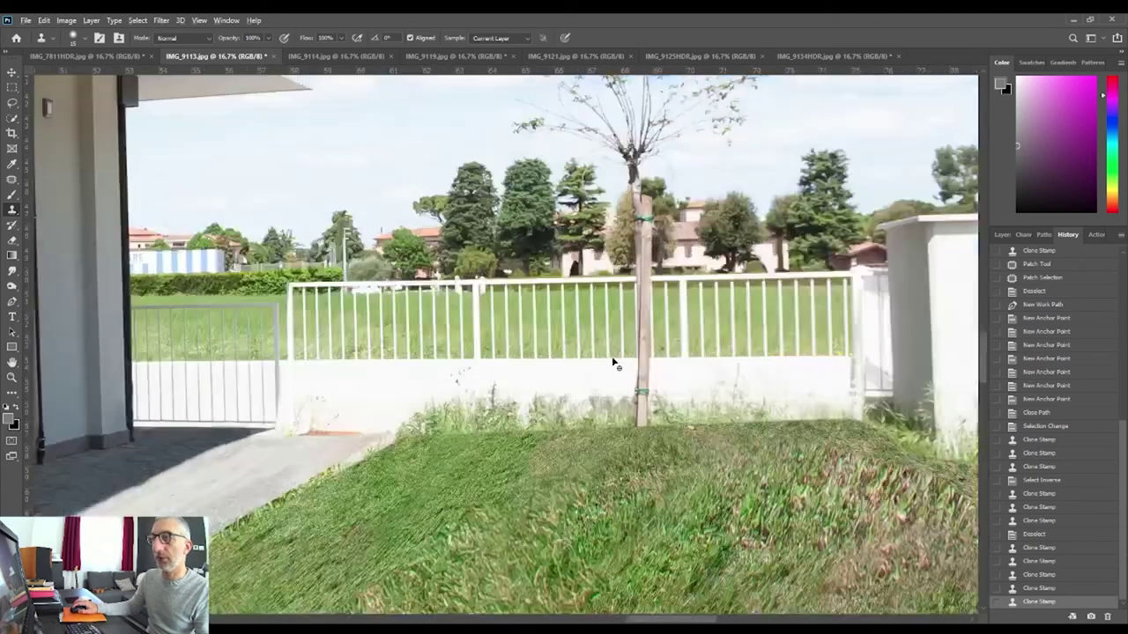
scroll(611, 365, up, 1)
scroll(645, 475, down, 1)
scroll(730, 480, down, 1)
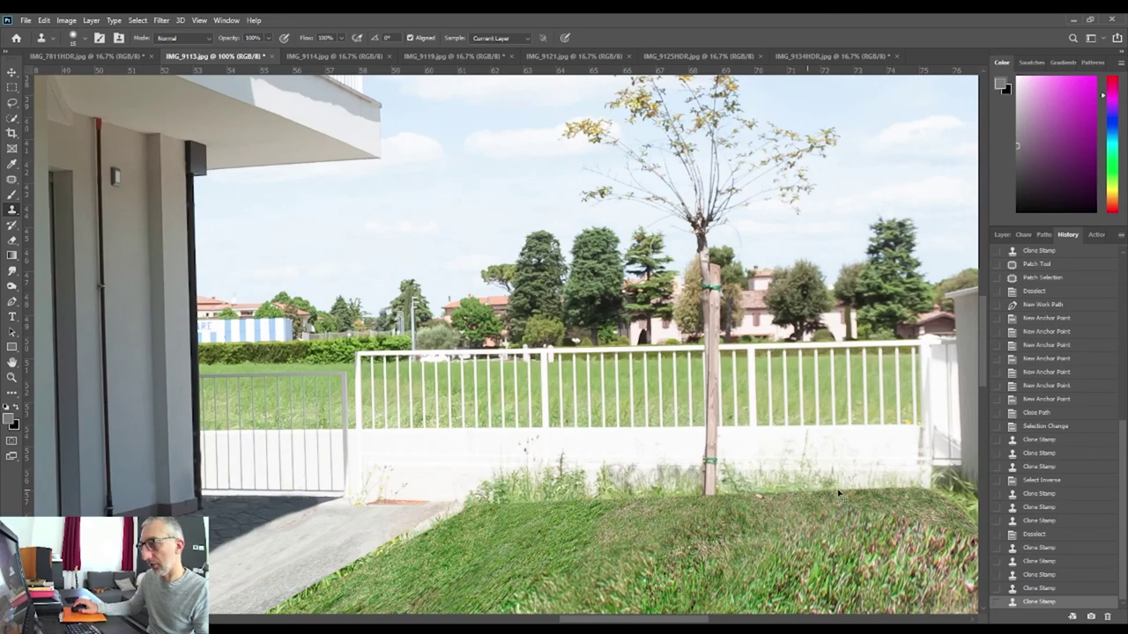
click(1095, 235)
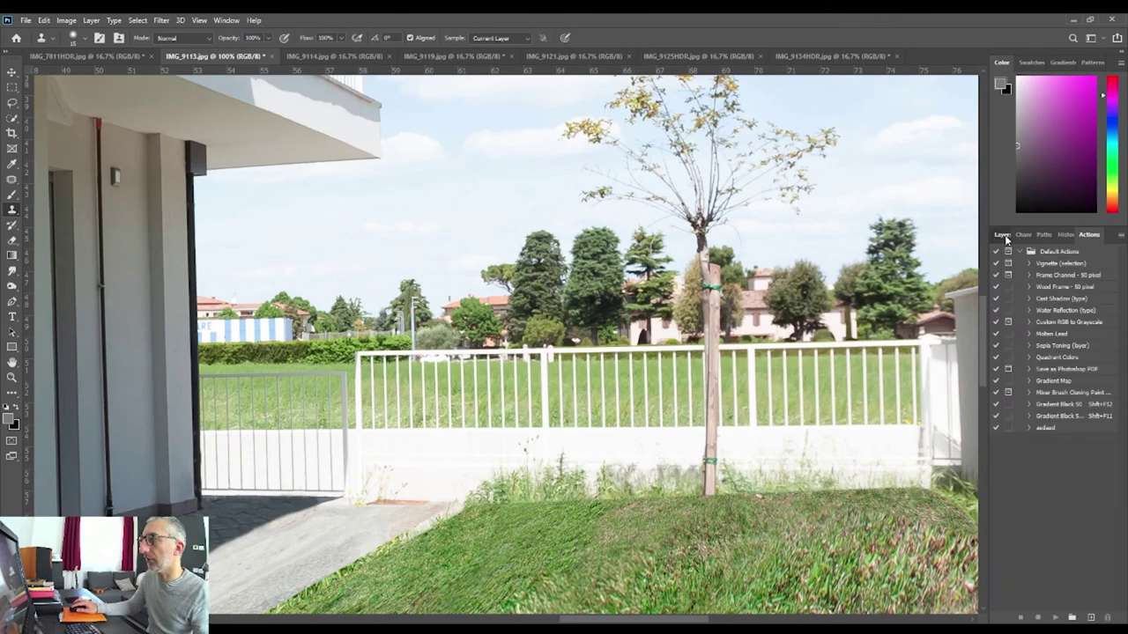
click(1003, 235)
click(1078, 236)
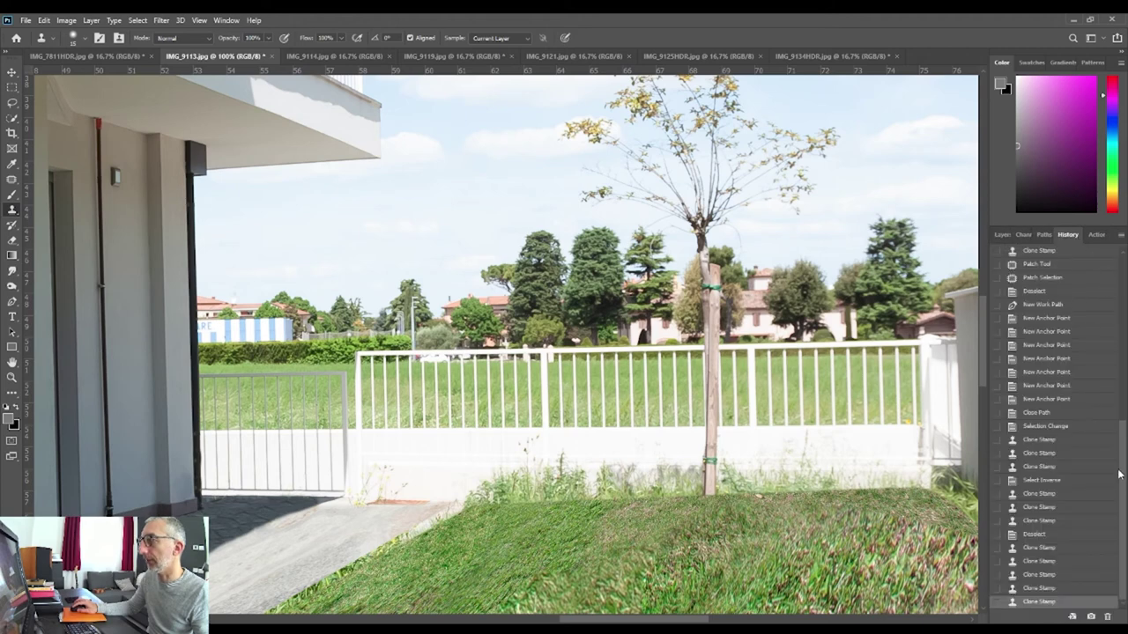
drag(1123, 465, 1115, 274)
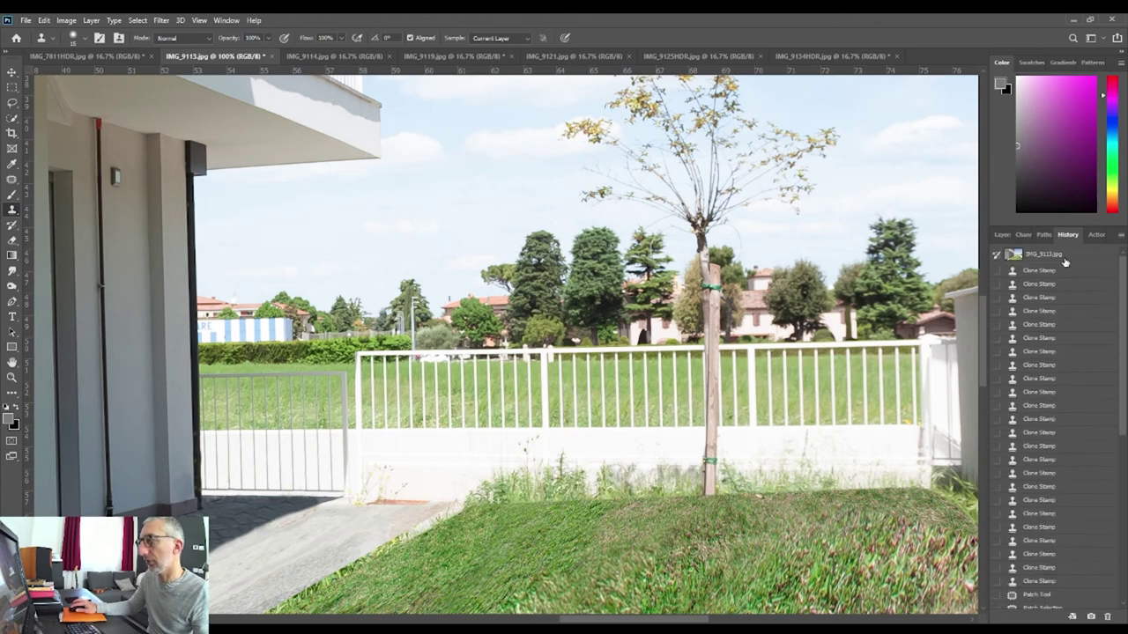
click(1064, 257)
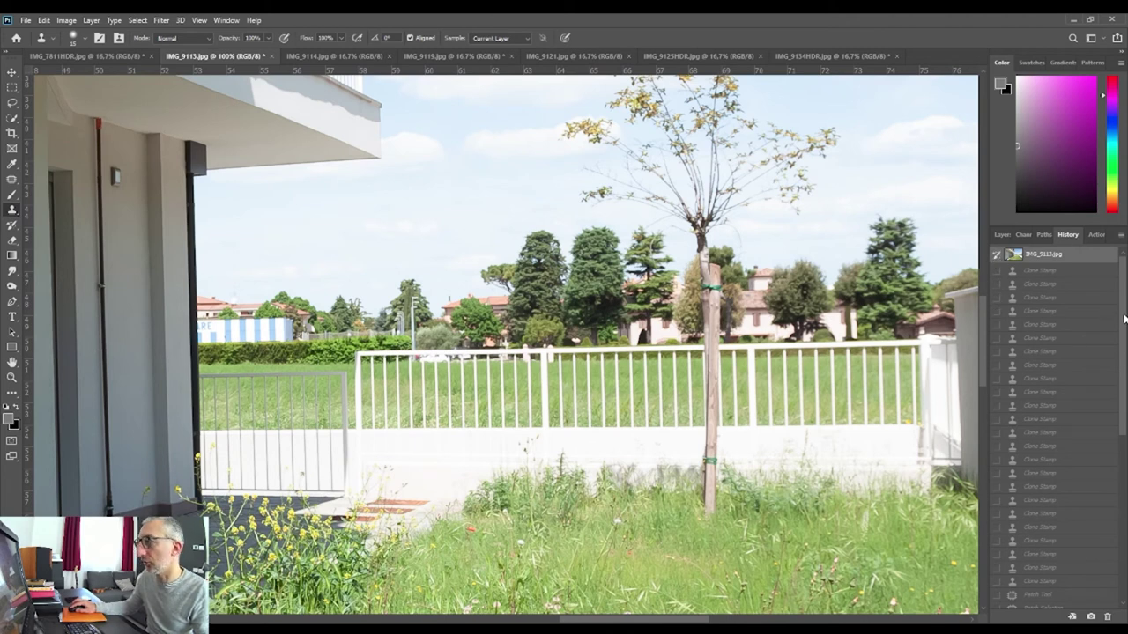
click(1002, 235)
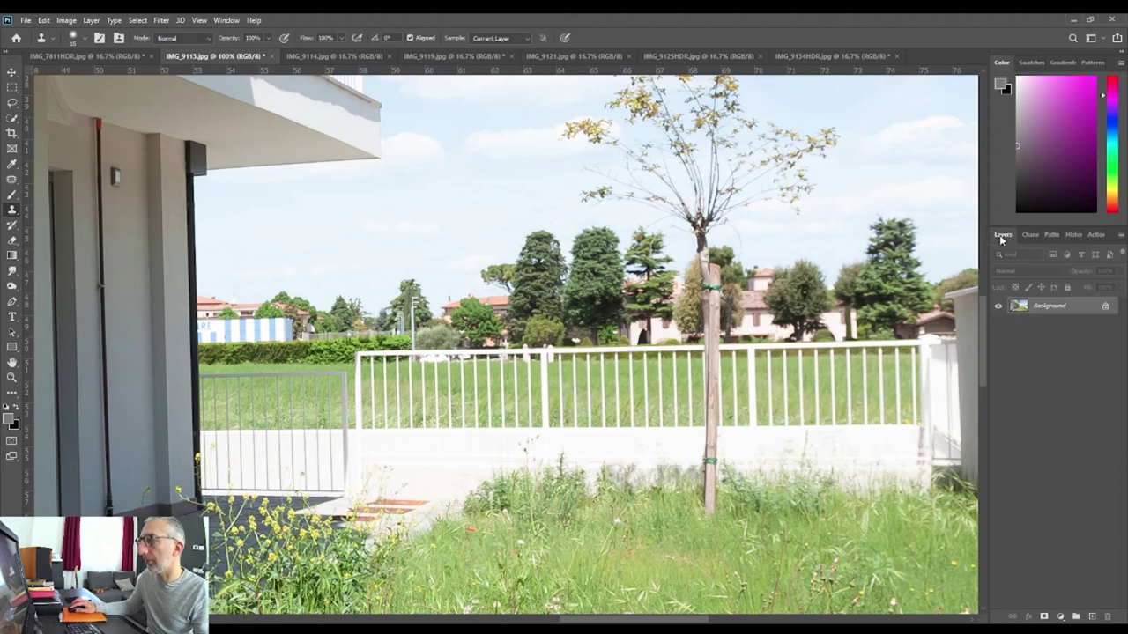
- Pick a smaller brush and restore the last History state with all retouching
click(12, 225)
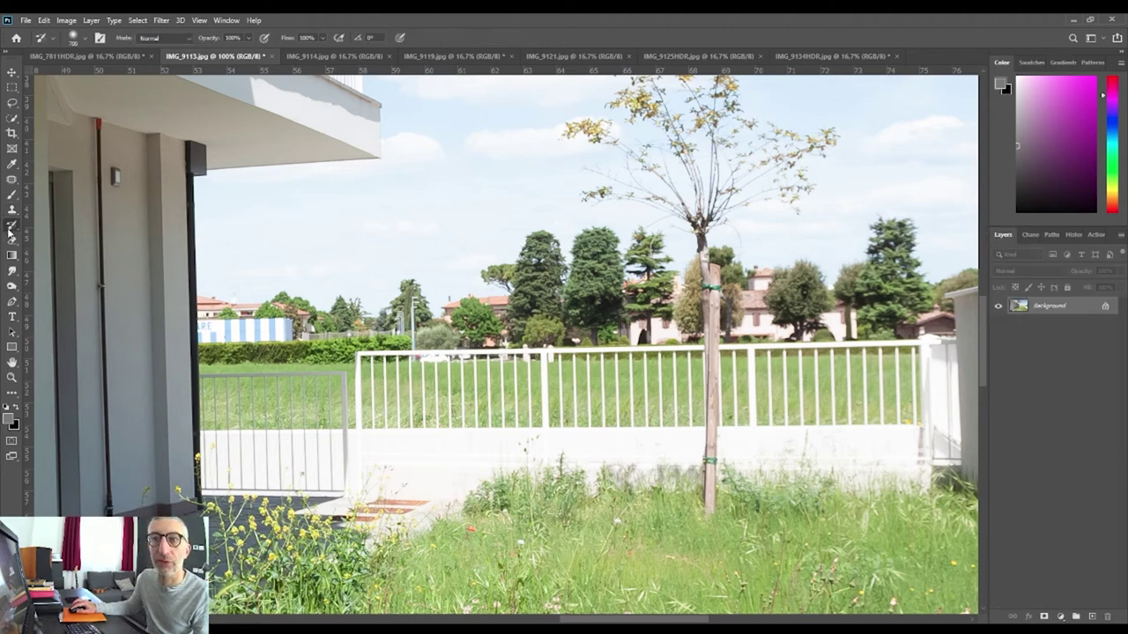
key(bracketleft)
key(bracketleft)
key(bracketleft)
key(bracketleft)
key(bracketleft)
key(bracketleft)
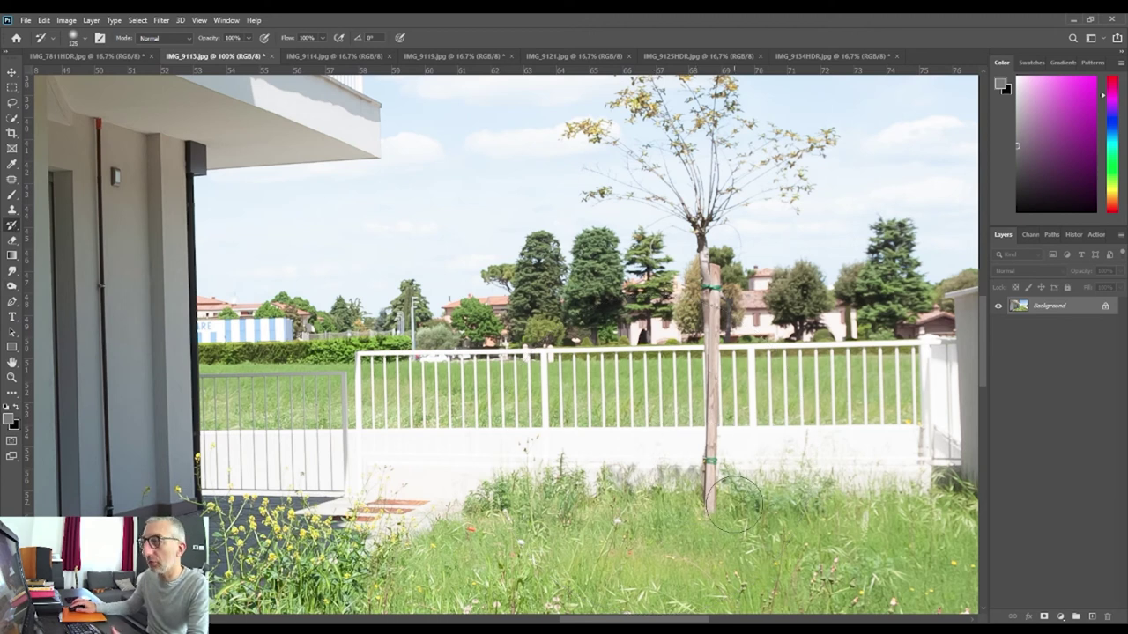
click(1073, 234)
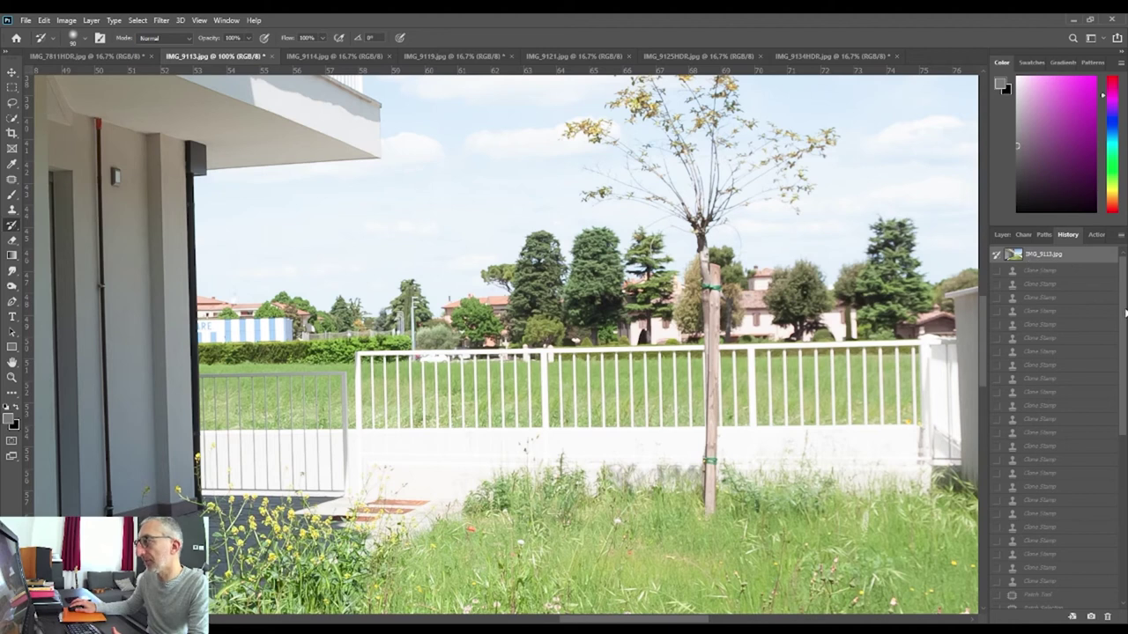
drag(1124, 322, 1122, 514)
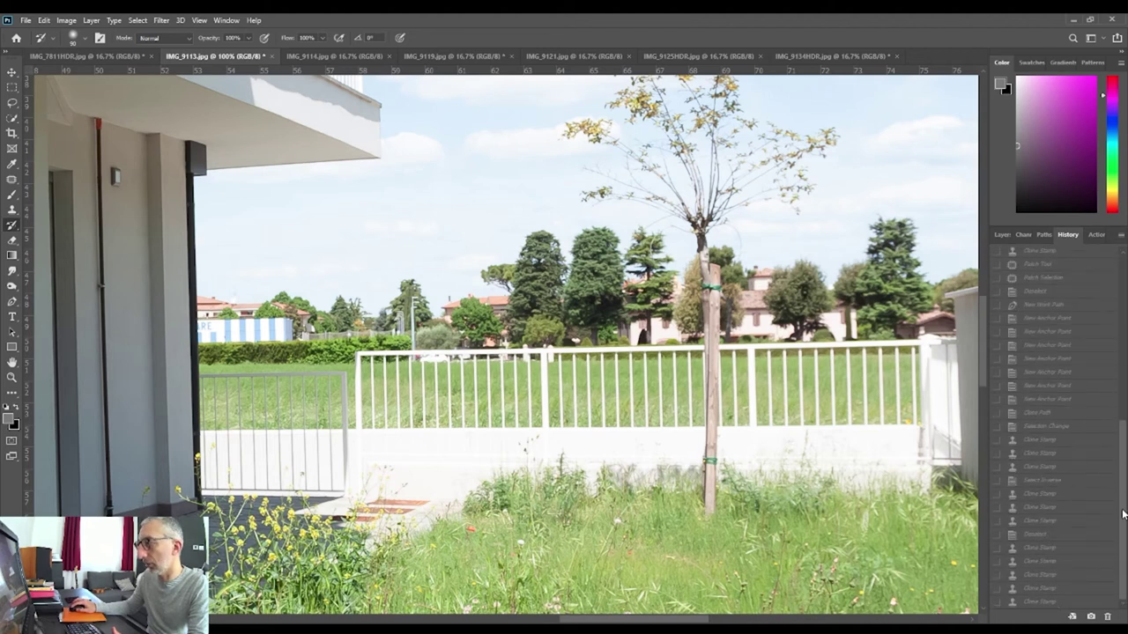
click(1049, 602)
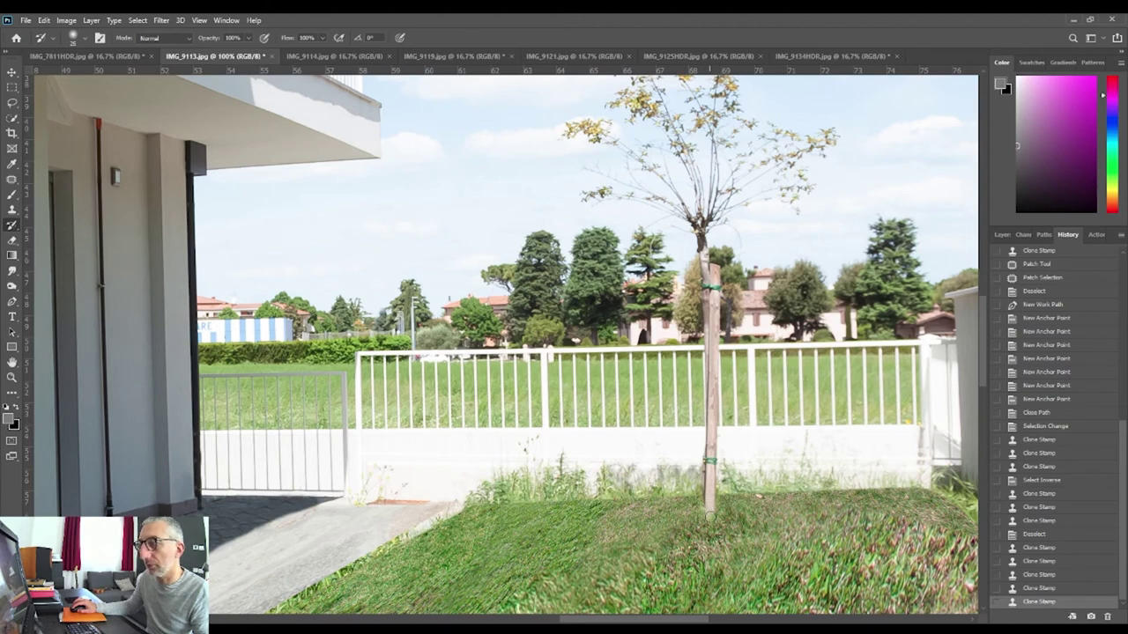
- Paint original detail back at the tree base and along the lawn edge
click(710, 502)
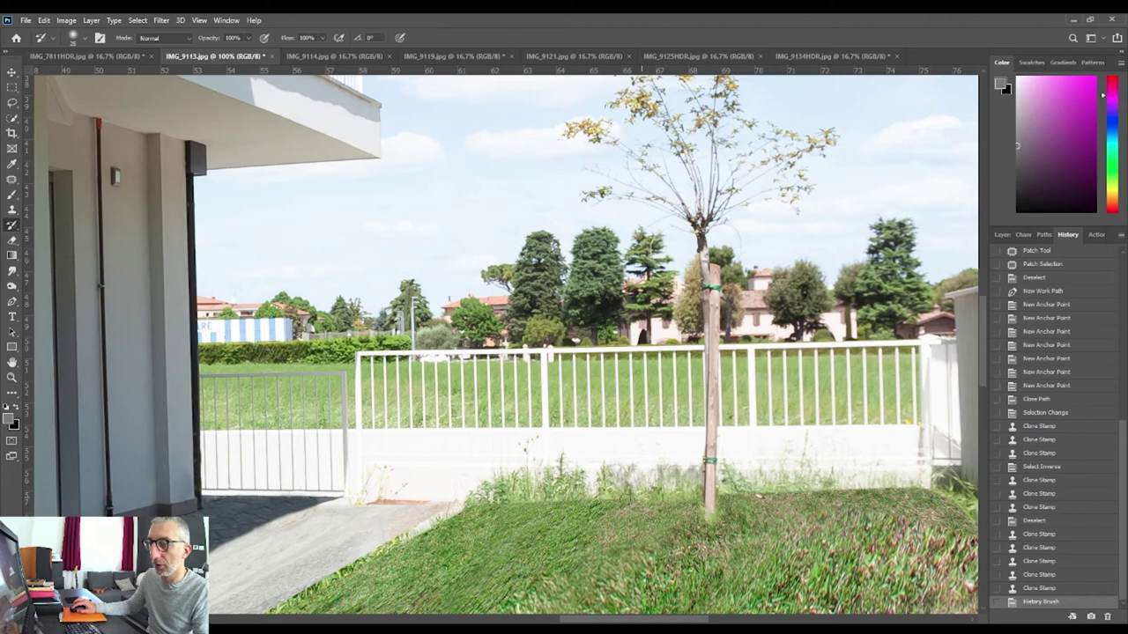
drag(496, 497, 755, 496)
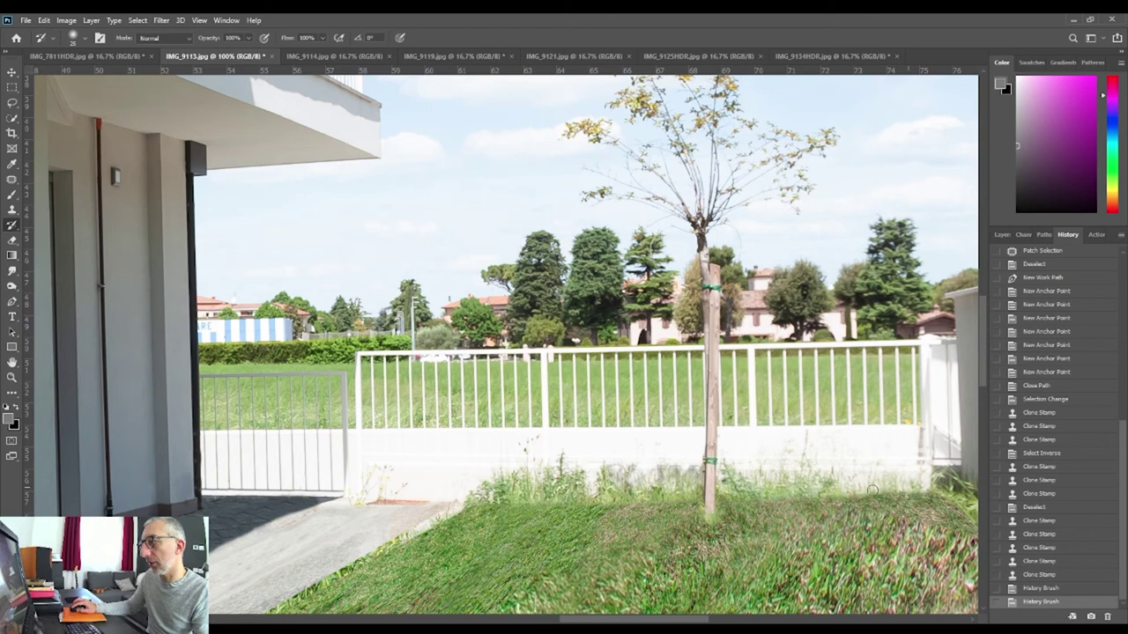
drag(735, 495, 632, 503)
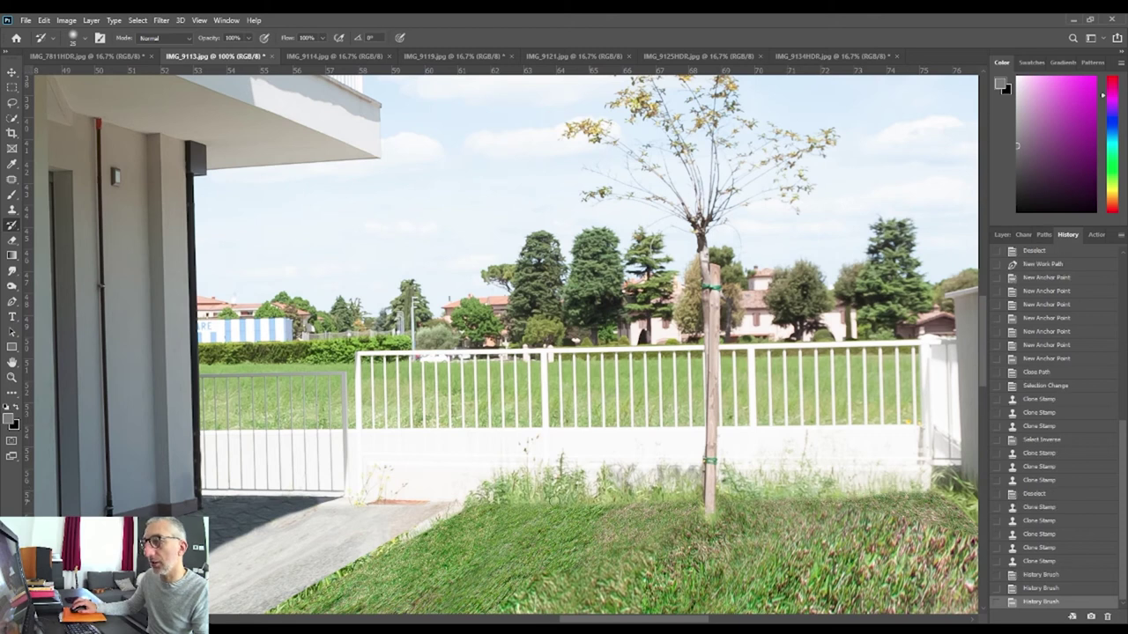
drag(506, 501, 560, 465)
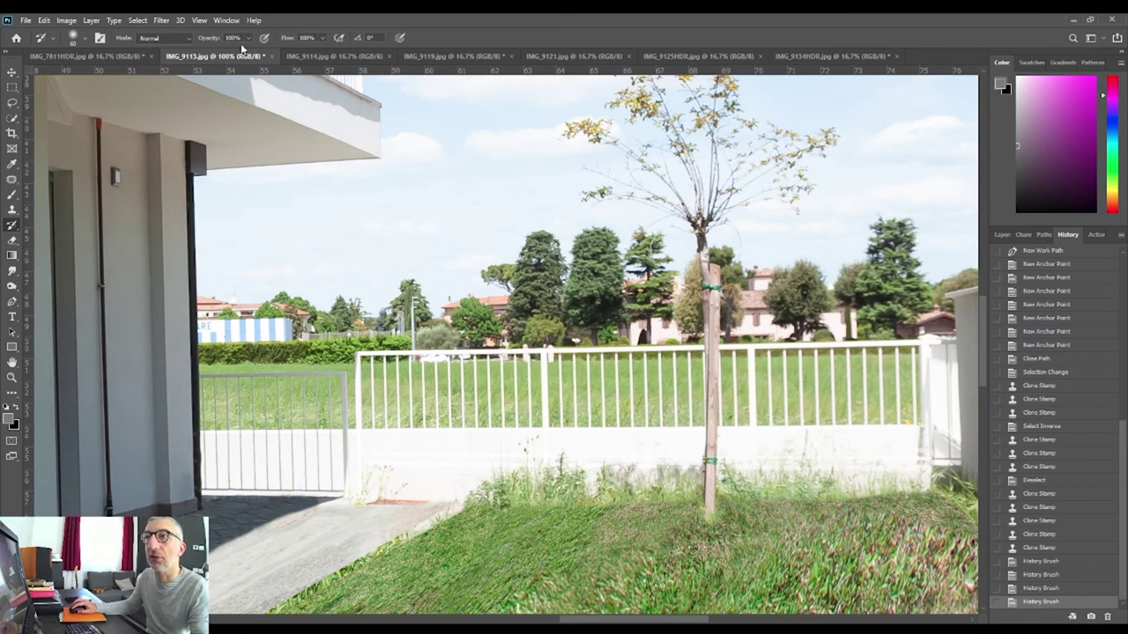
- At 35% opacity, softly blend original grass back across the lower lawn
key(3)
key(5)
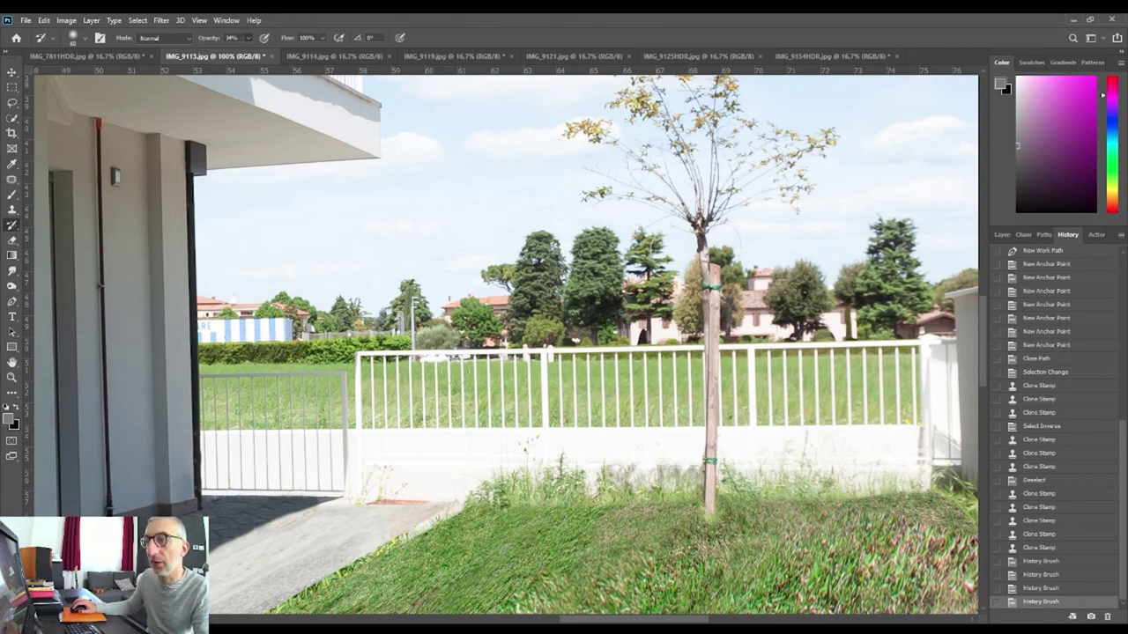
mouse_move(598, 504)
mouse_down()
mouse_move(925, 501)
mouse_move(652, 537)
mouse_up()
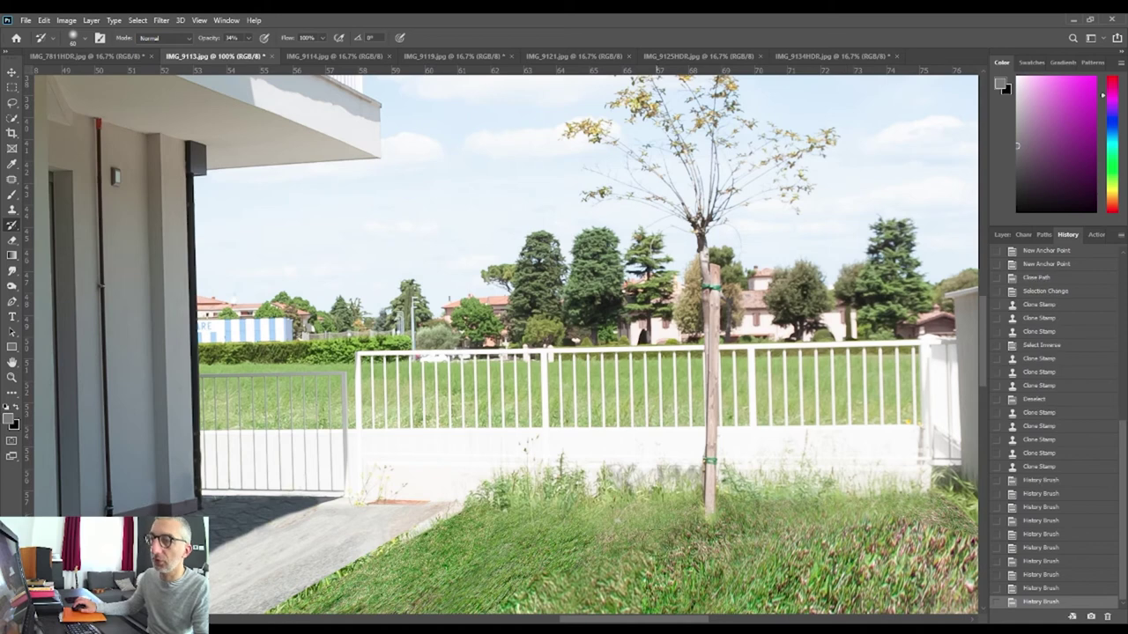
mouse_move(757, 556)
mouse_down()
mouse_move(507, 564)
mouse_move(436, 548)
mouse_up()
mouse_move(577, 529)
mouse_down()
mouse_move(470, 312)
mouse_move(435, 264)
mouse_up()
- Paint lighter original grass across the slope's middle, right side and lower-right edge, undoing one stroke
scroll(652, 326, down, 4)
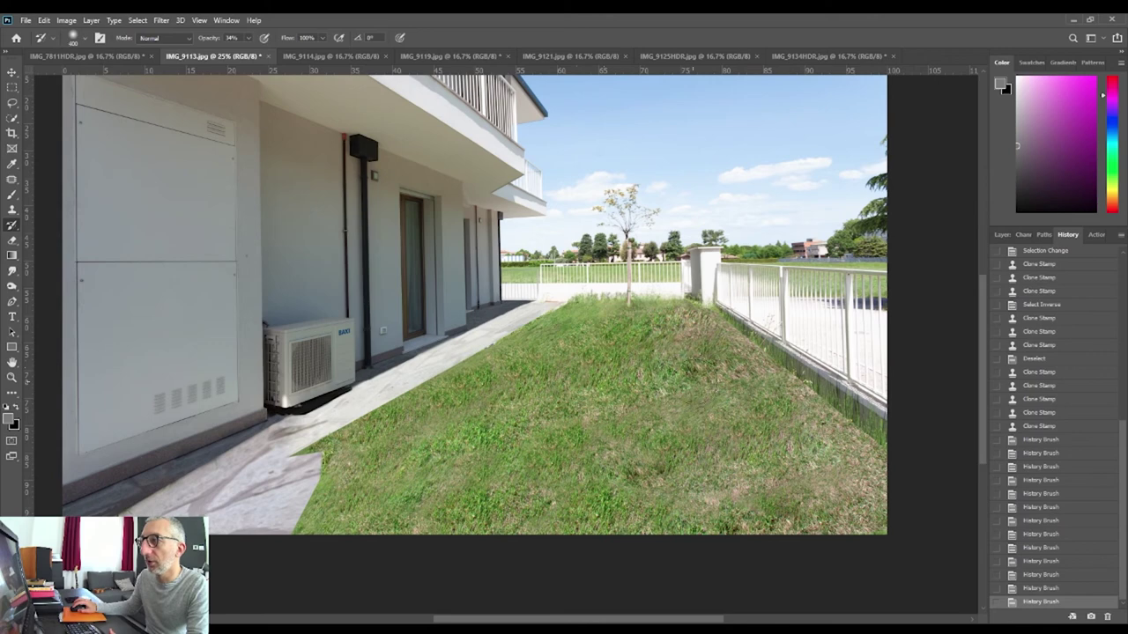
mouse_move(745, 366)
mouse_down()
mouse_move(617, 356)
mouse_move(413, 424)
mouse_up()
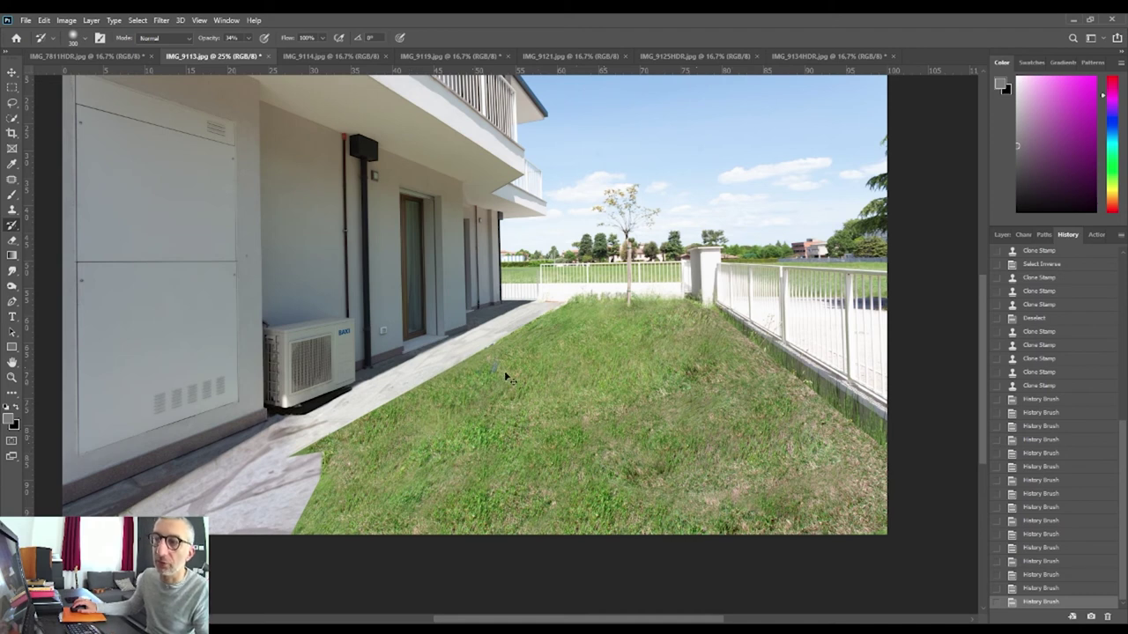
key(ctrl+z)
drag(467, 436, 591, 497)
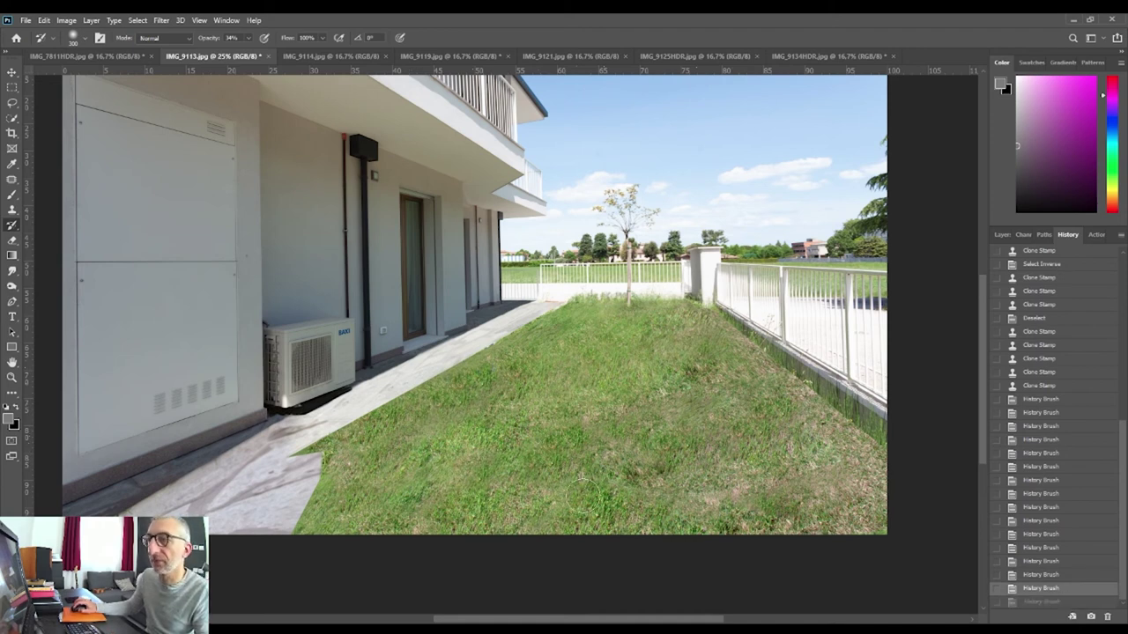
drag(520, 494, 608, 519)
drag(643, 481, 749, 431)
mouse_move(793, 485)
mouse_down()
mouse_move(764, 408)
mouse_move(700, 383)
mouse_move(630, 410)
mouse_up()
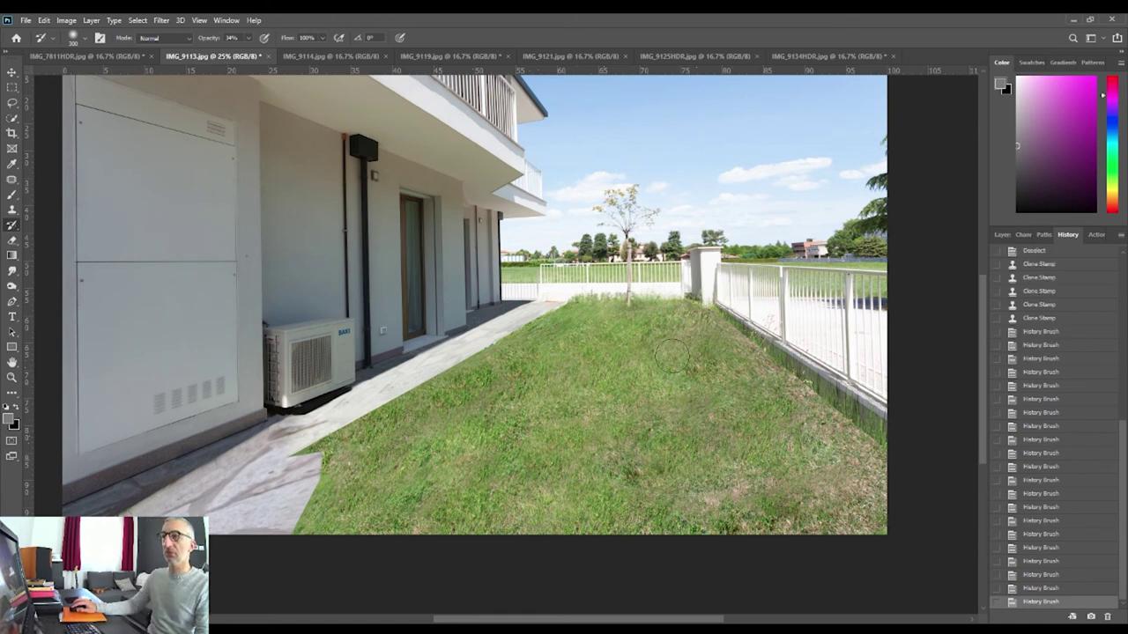
drag(687, 324, 727, 366)
drag(835, 476, 832, 456)
drag(873, 489, 837, 506)
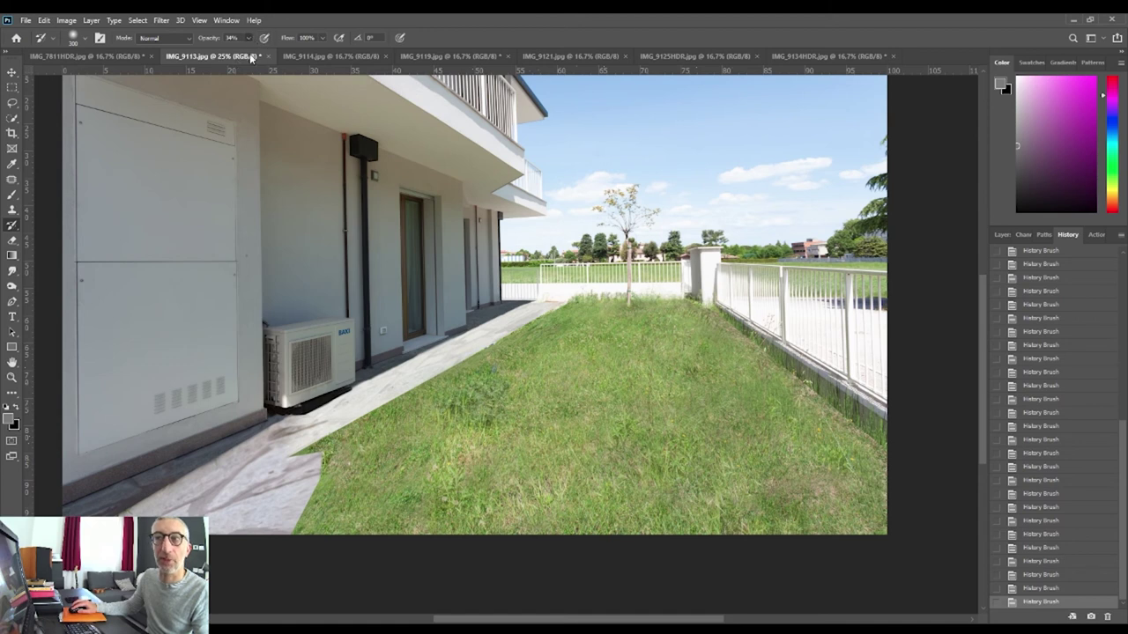
- At 100% opacity, undo the stroke that restored the hose and paint grass onto the slope
key(0)
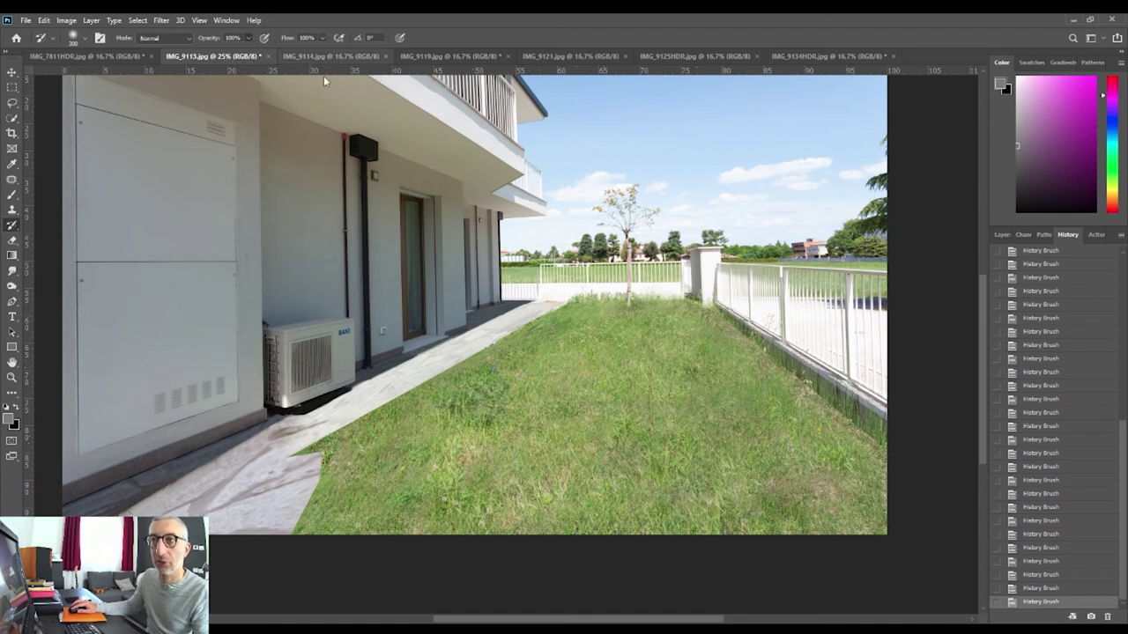
drag(483, 350, 334, 419)
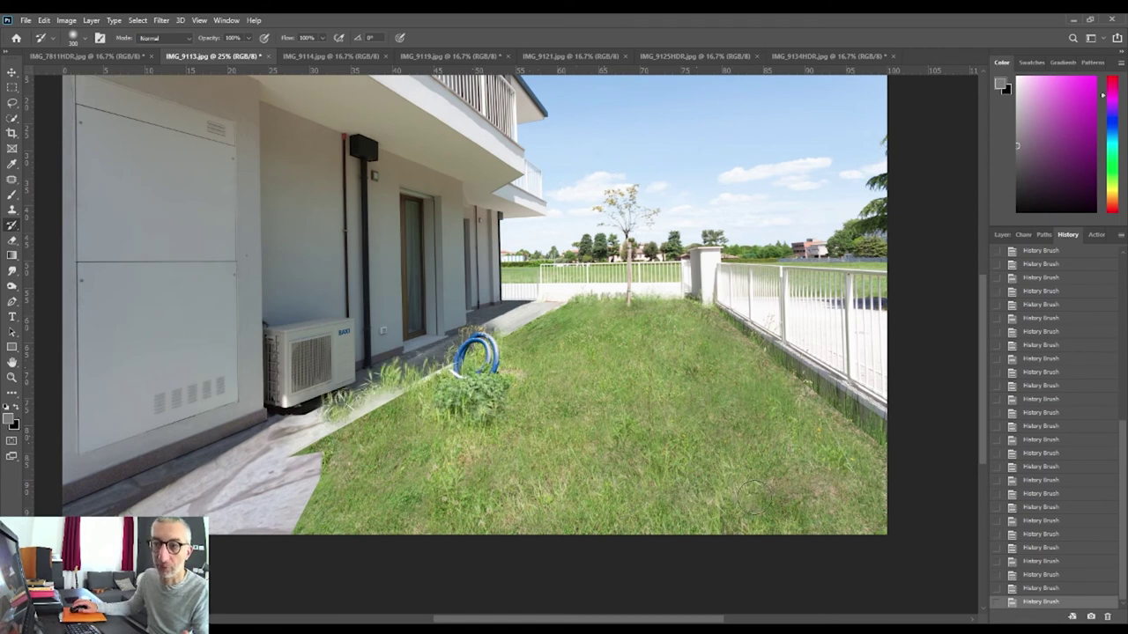
key(ctrl+z)
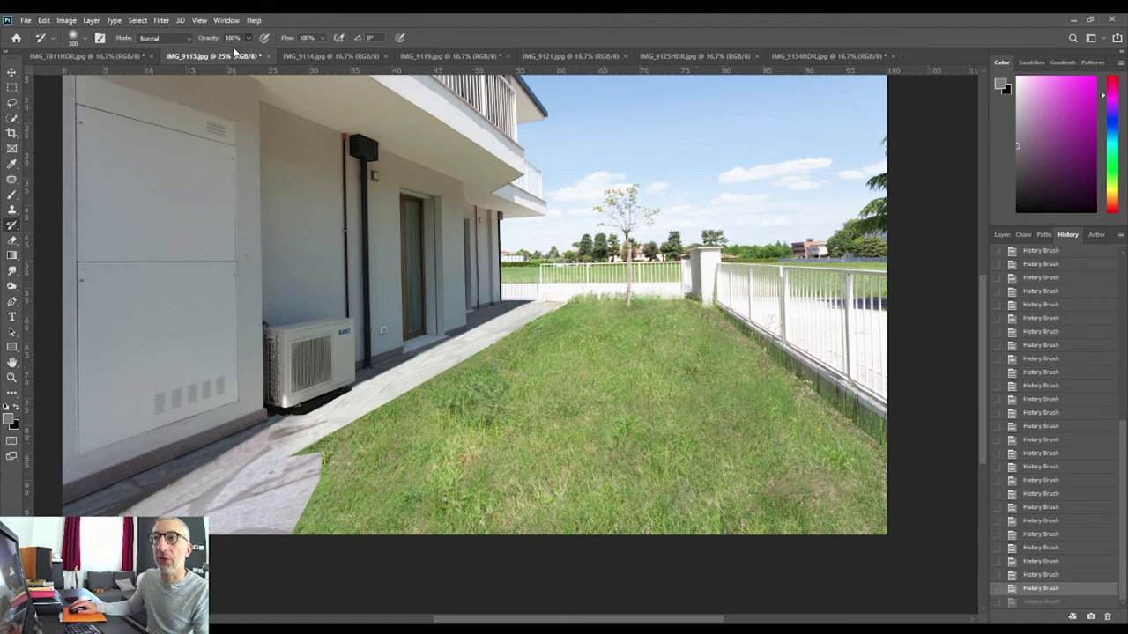
mouse_move(483, 404)
mouse_down()
mouse_move(497, 391)
mouse_move(547, 434)
mouse_up()
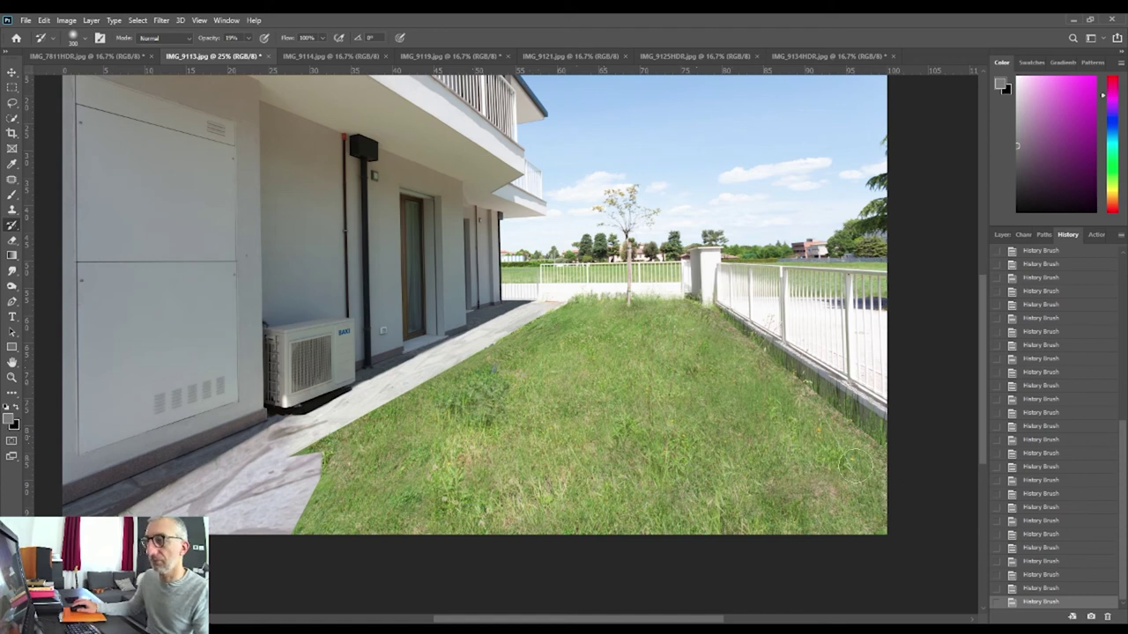
- Compare with the IMG_9113.jpg snapshot, then step back to the first History Brush state
scroll(763, 458, down, 2)
scroll(763, 459, down, 2)
scroll(764, 458, up, 3)
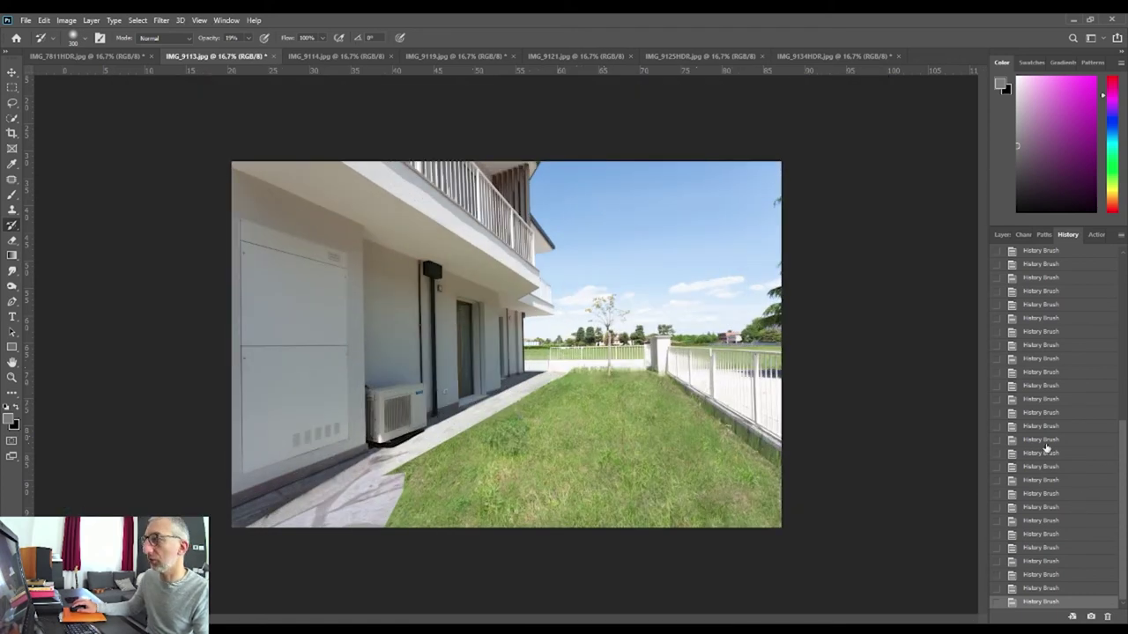
drag(1123, 441, 1105, 246)
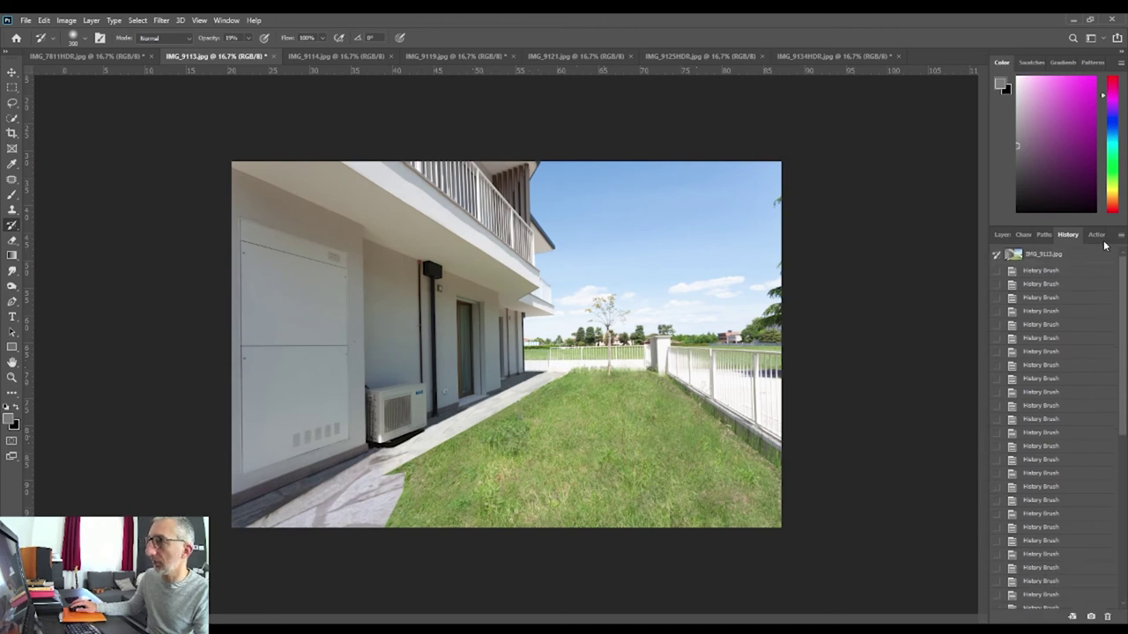
click(1036, 255)
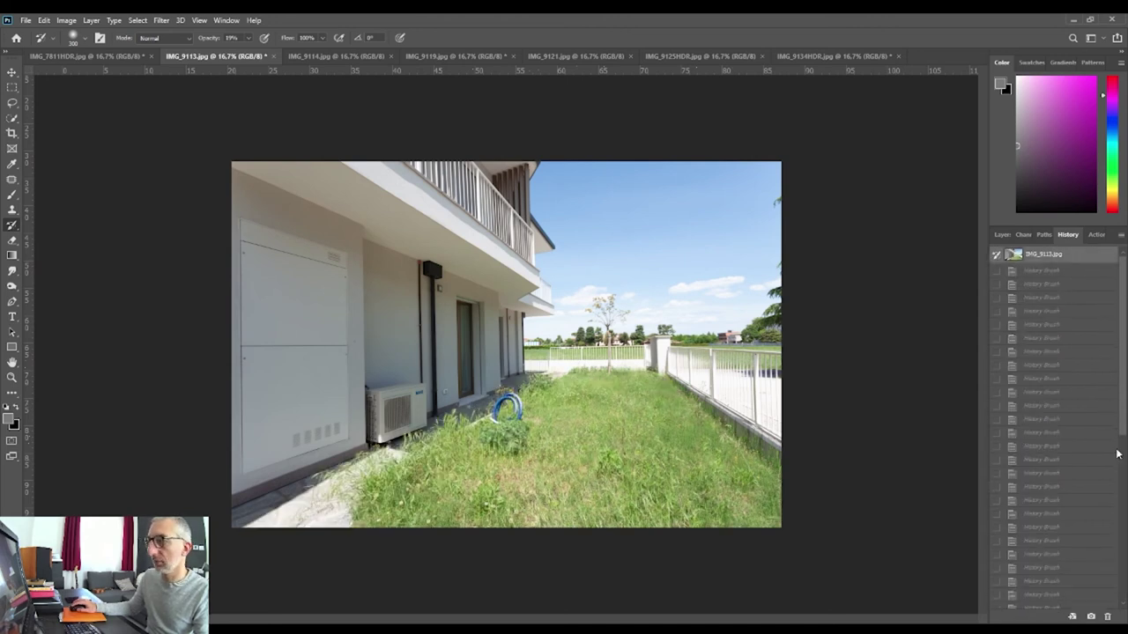
mouse_move(1122, 420)
mouse_down()
mouse_move(1125, 543)
mouse_move(1123, 420)
mouse_up()
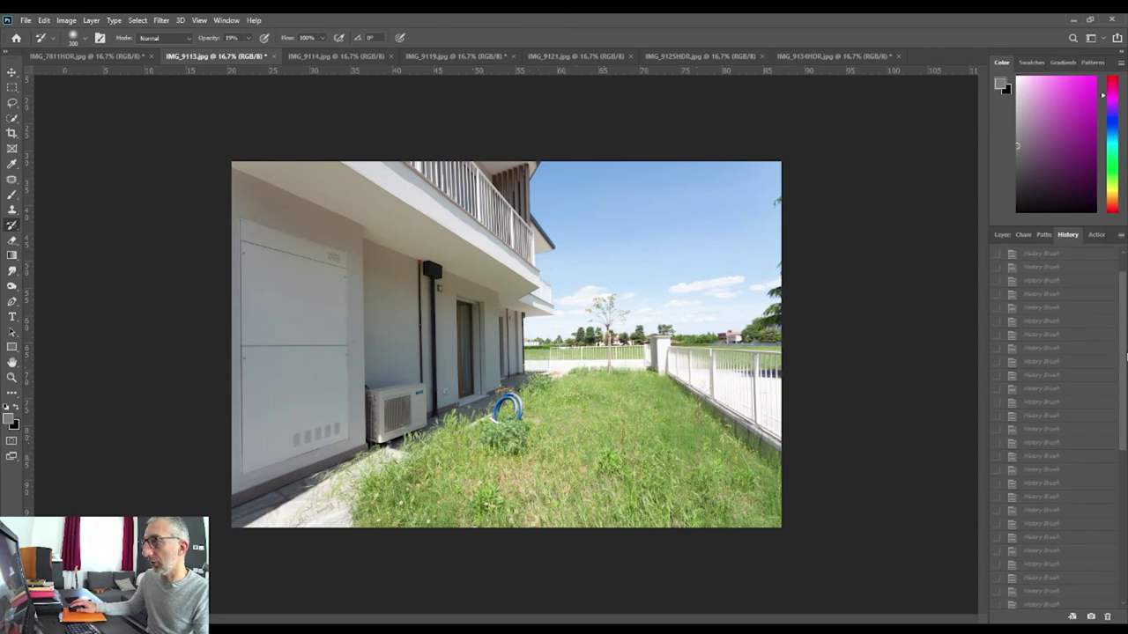
drag(1126, 357, 1125, 337)
click(1041, 272)
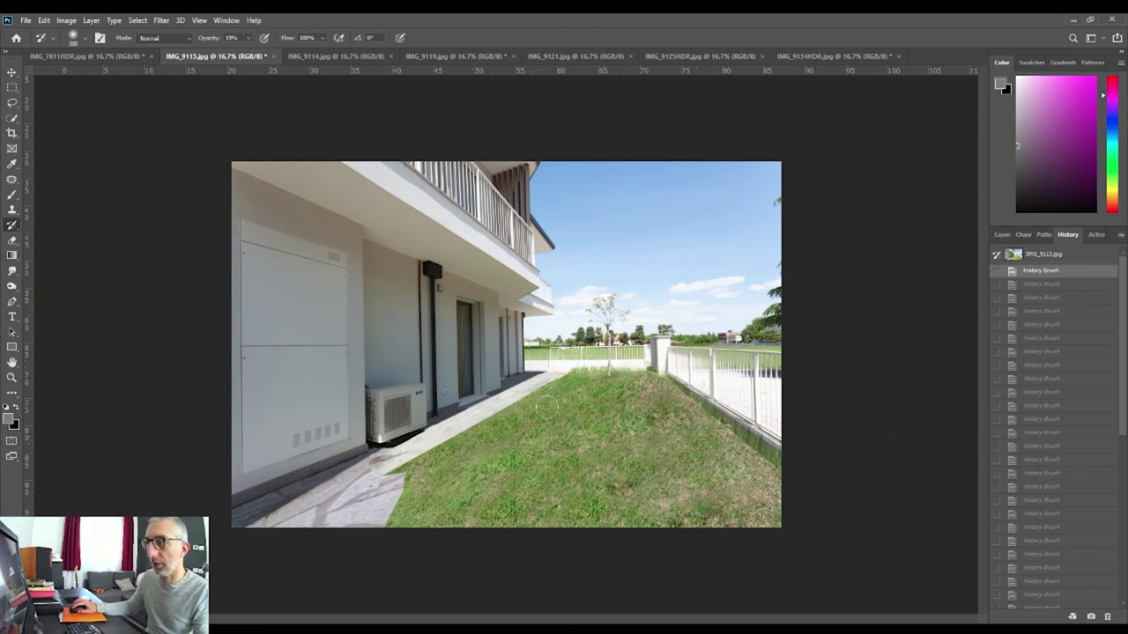
- Dab lighter original grass over the lower-right slope with the History Brush at low opacity
click(731, 462)
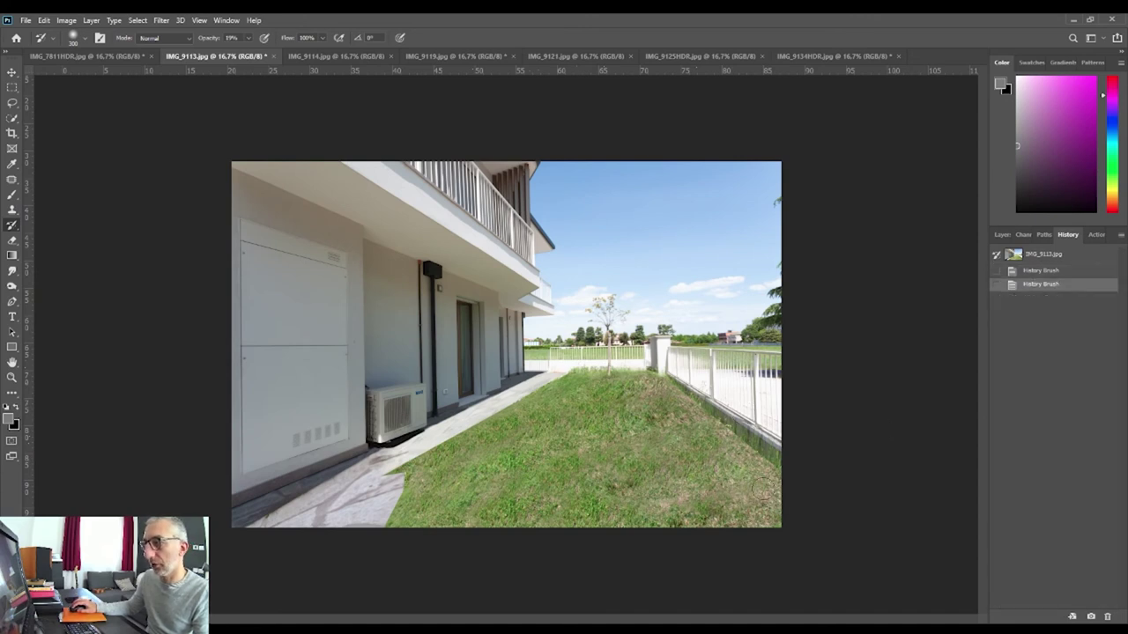
click(743, 525)
click(761, 493)
click(763, 480)
click(731, 463)
click(725, 476)
click(712, 481)
click(680, 495)
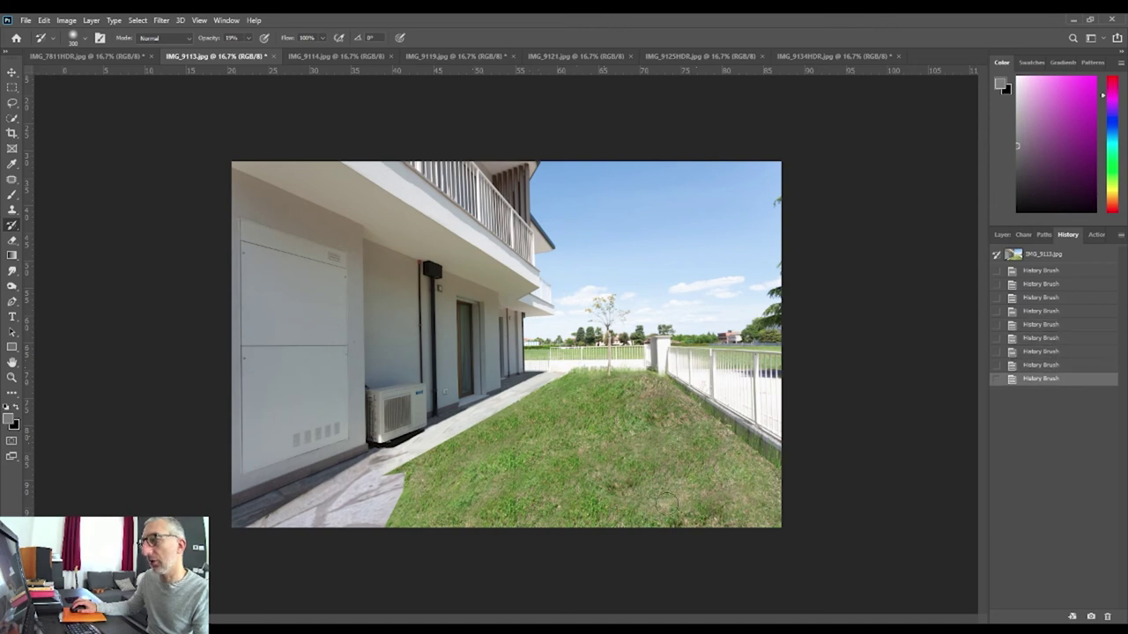
click(667, 502)
click(670, 504)
click(676, 503)
click(700, 491)
click(730, 494)
click(740, 500)
click(737, 499)
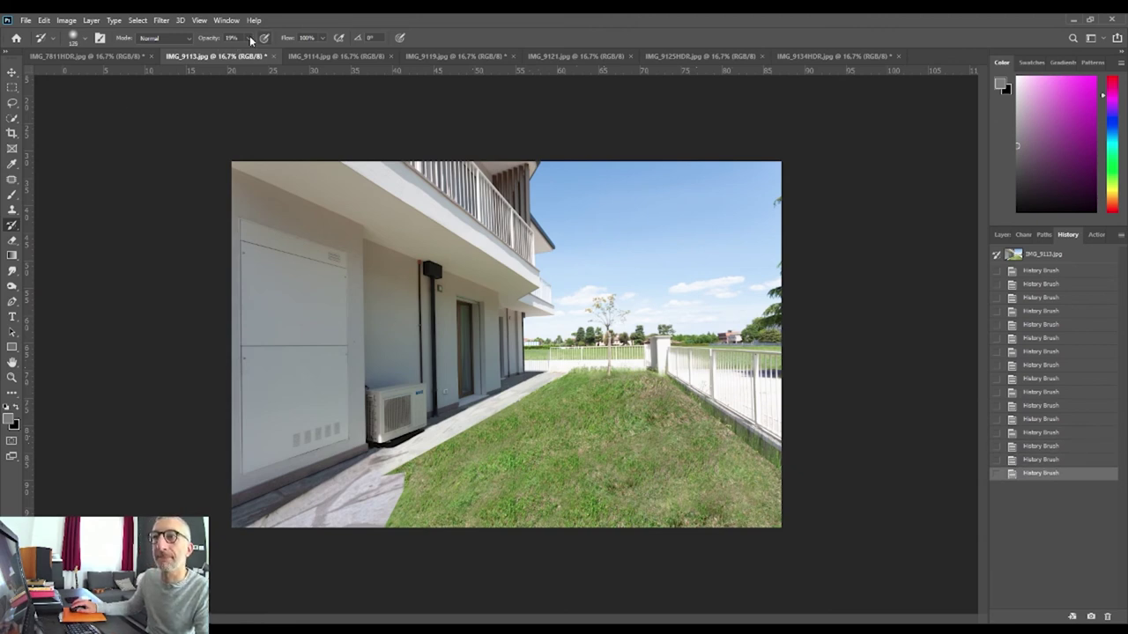
- At 37% History Brush opacity, dab lighter grass across the slope toward the upper left
key(3)
key(7)
click(685, 419)
click(671, 421)
click(650, 391)
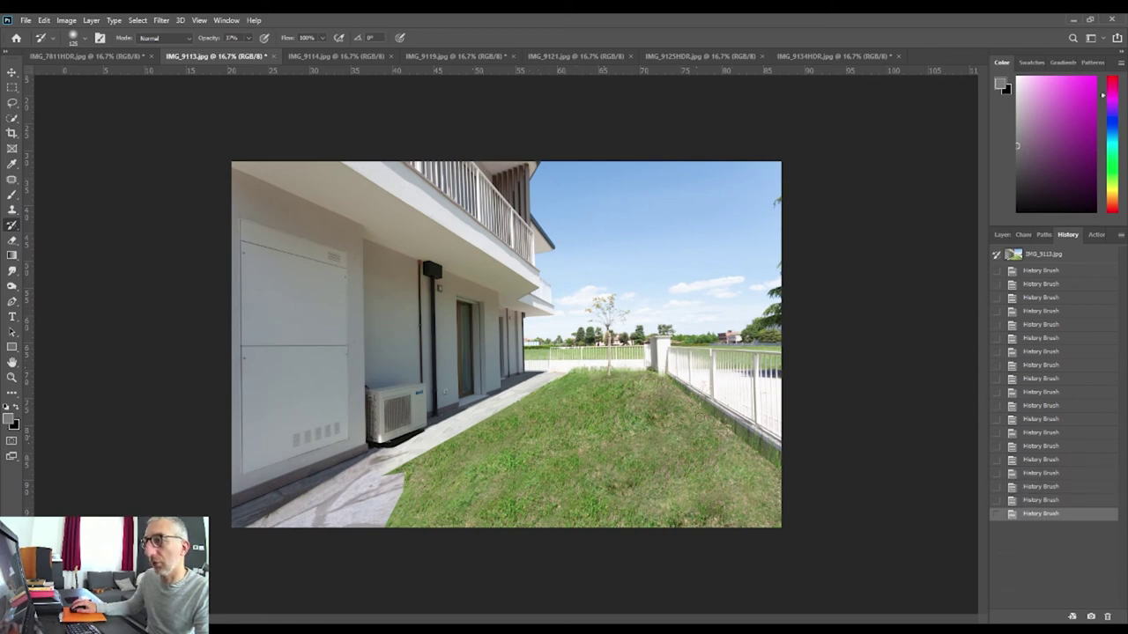
click(704, 419)
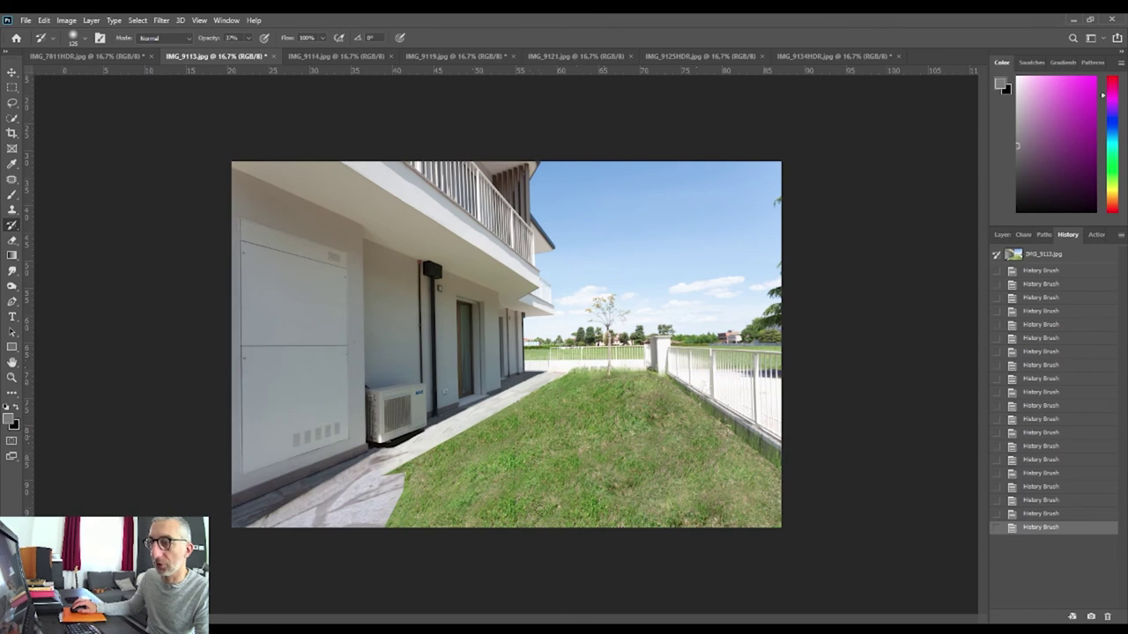
- Blend lighter grass into the left and upper parts of the slope, then show the Layers panel
click(478, 519)
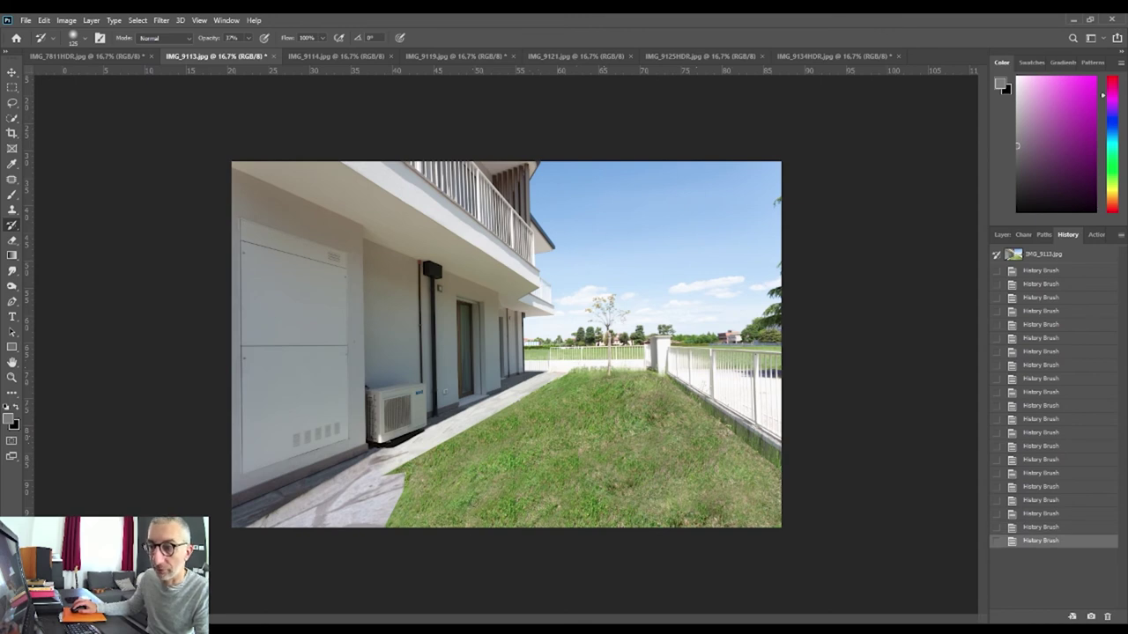
click(497, 487)
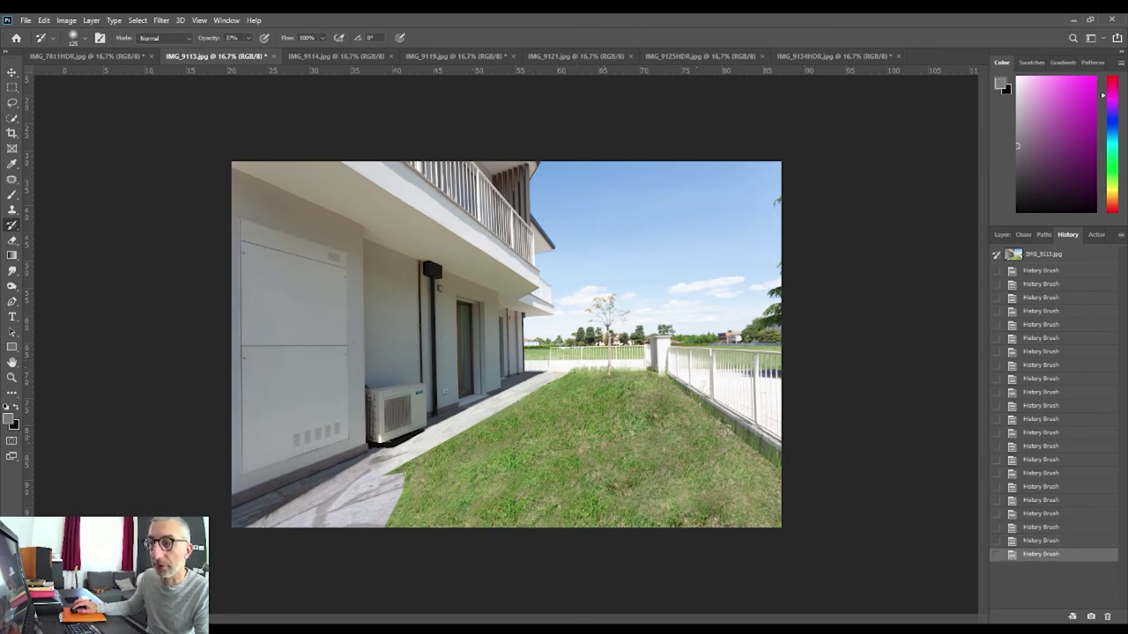
drag(455, 471, 465, 449)
click(492, 443)
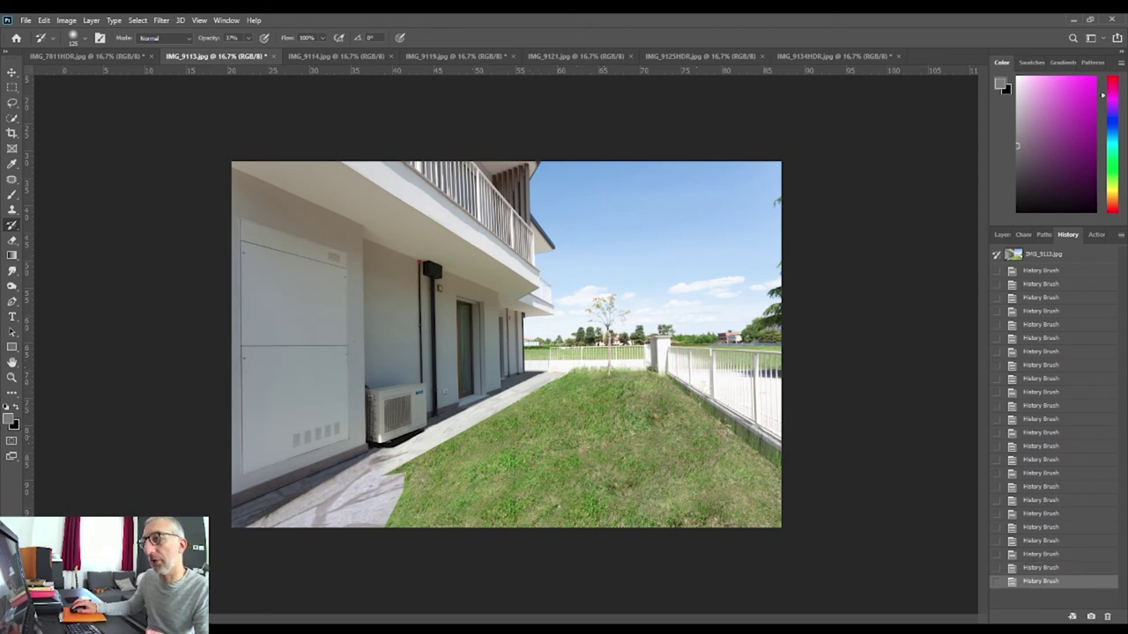
click(581, 449)
click(598, 443)
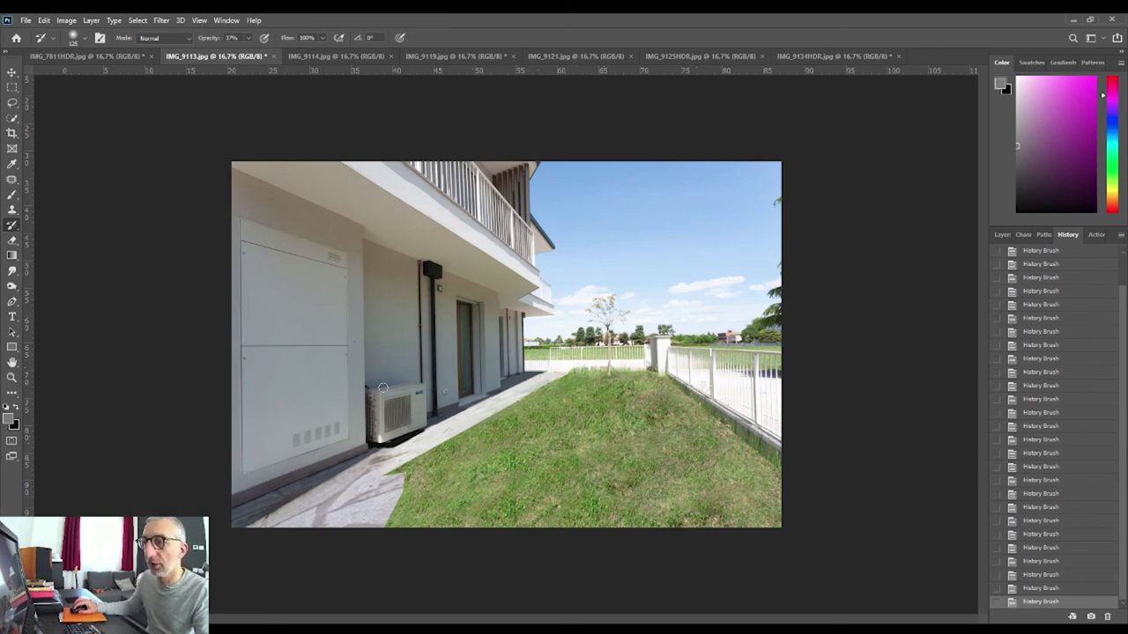
click(421, 480)
click(421, 490)
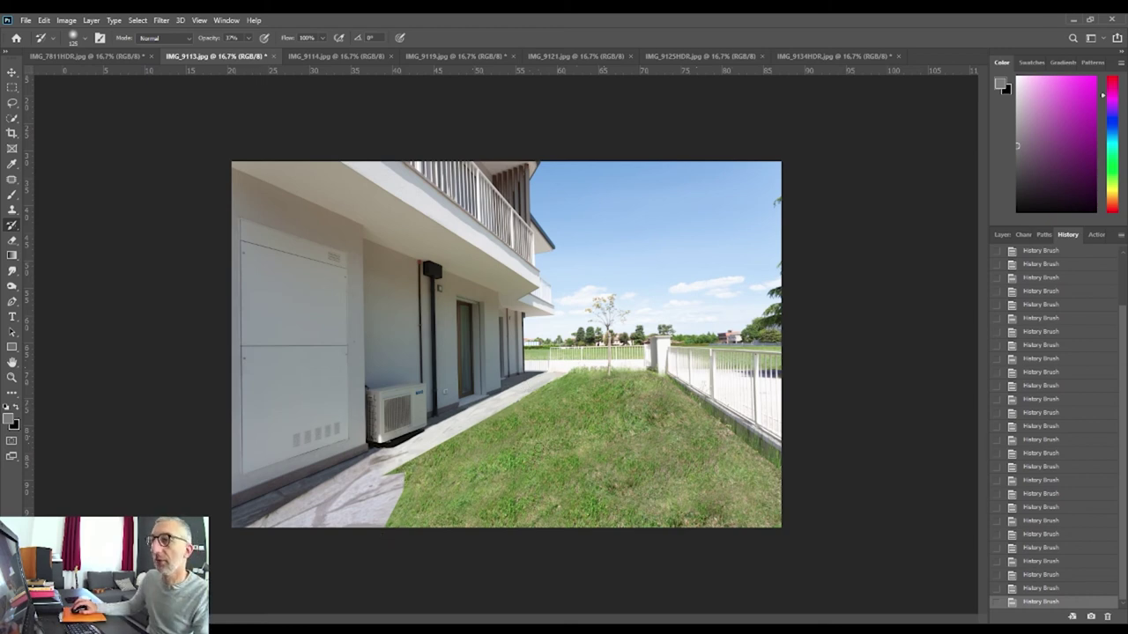
click(1002, 234)
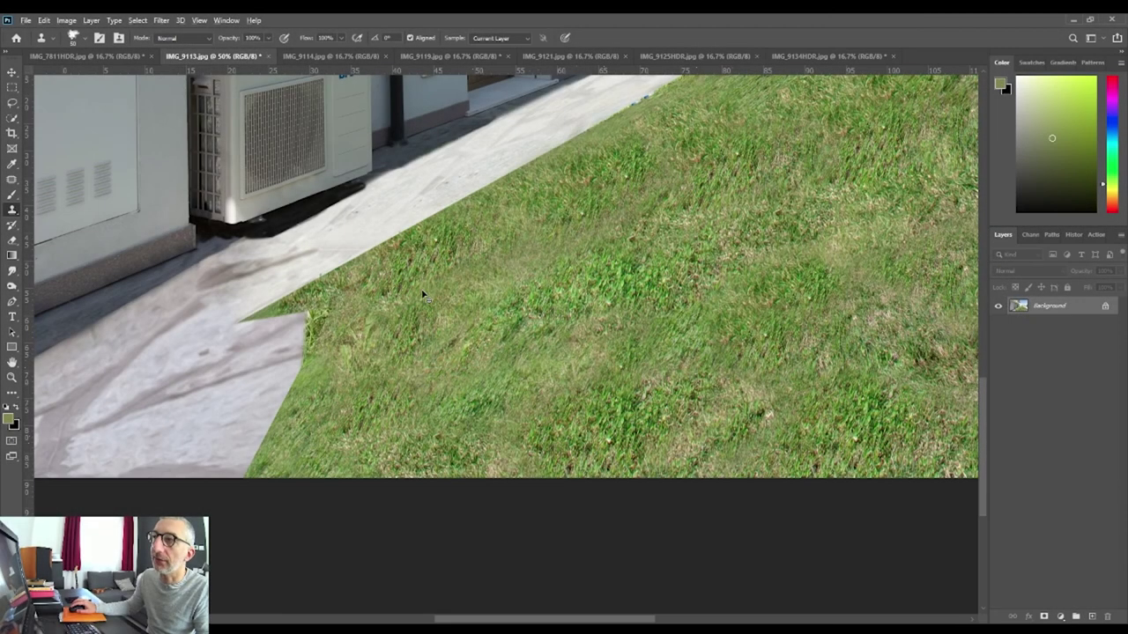
- At 45% Clone Stamp opacity, clone grass along the slope's edge beside the path
scroll(423, 297, down, 3)
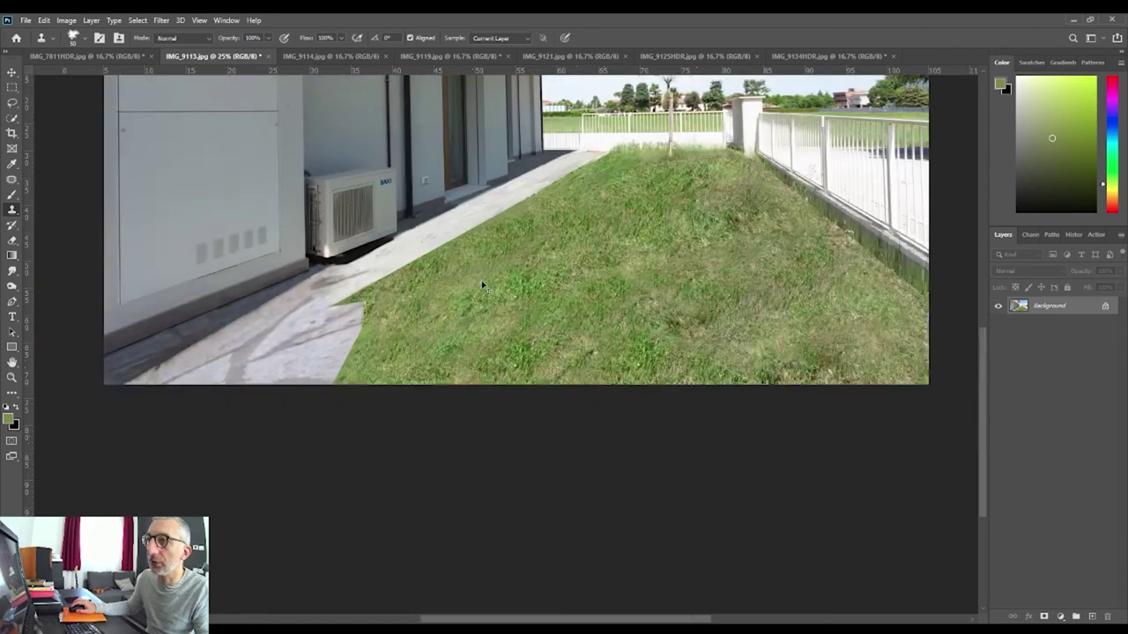
scroll(481, 286, up, 2)
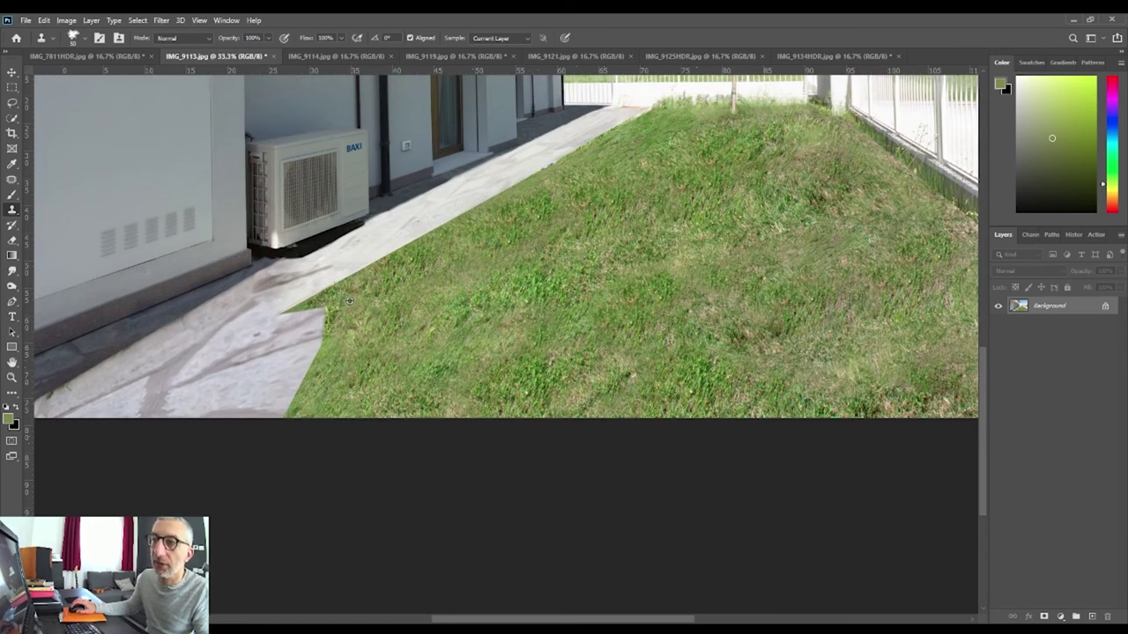
scroll(349, 300, up, 2)
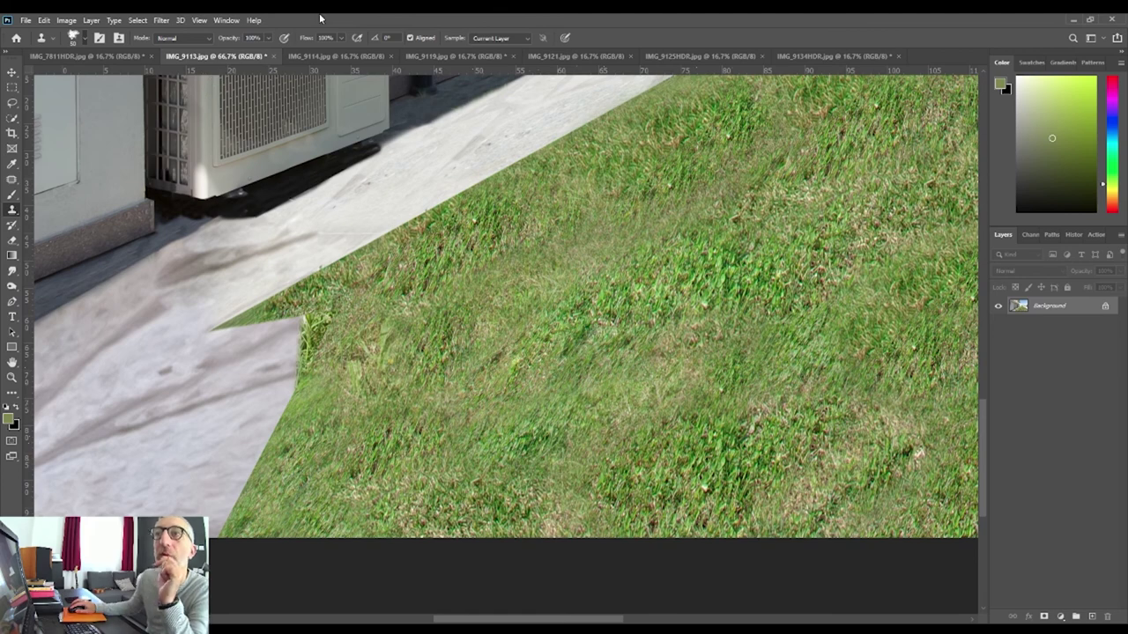
key(4)
key(5)
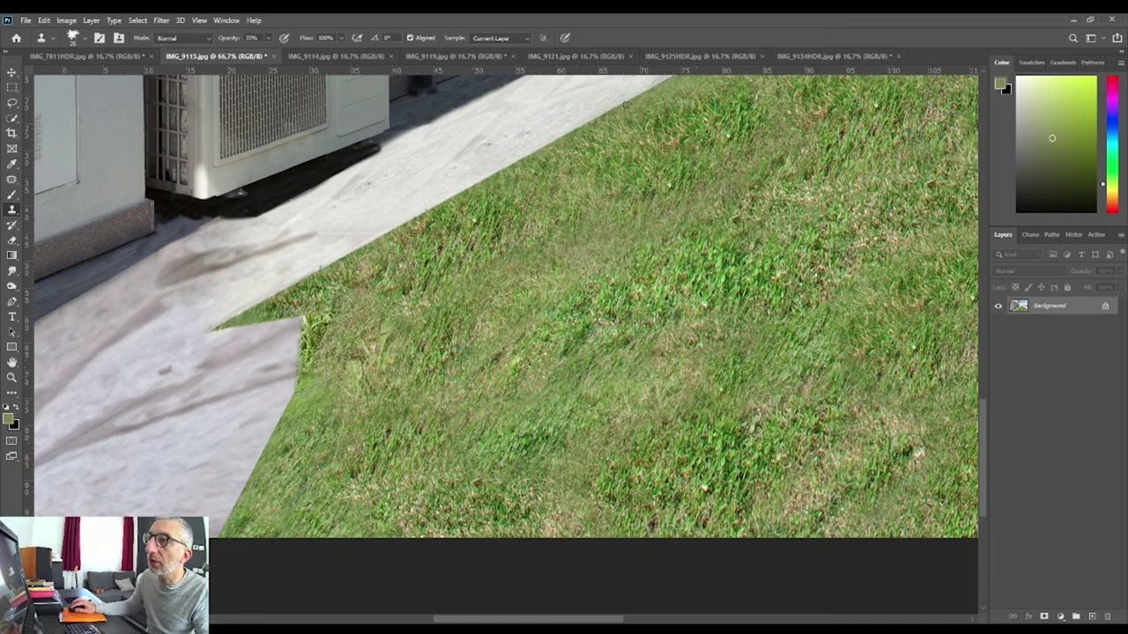
drag(412, 197, 254, 452)
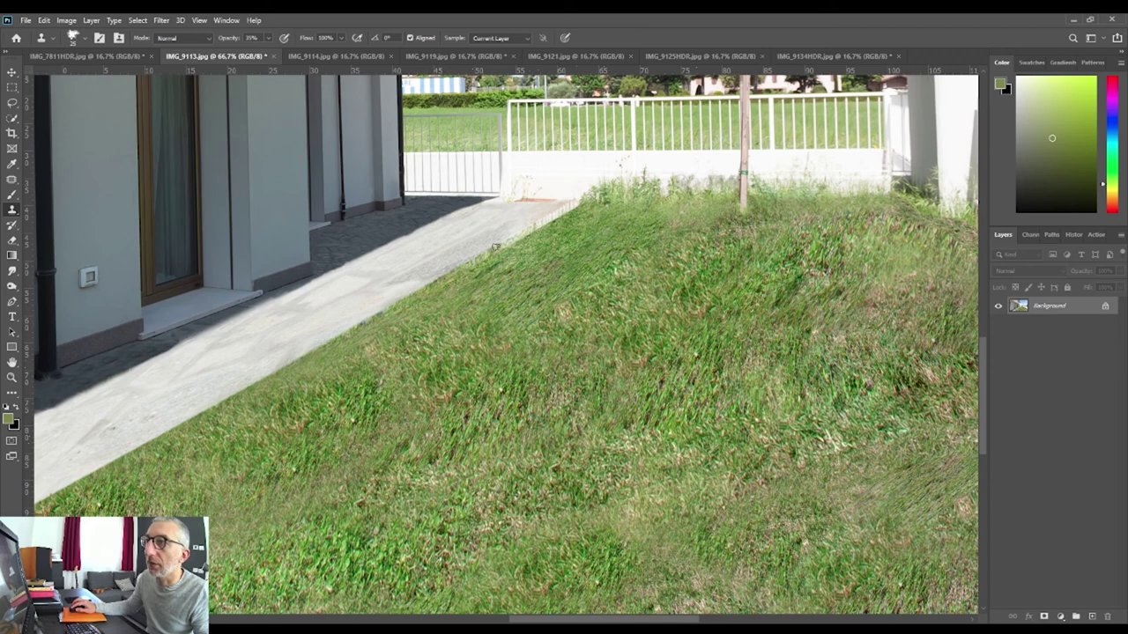
drag(605, 250, 603, 243)
drag(531, 226, 411, 298)
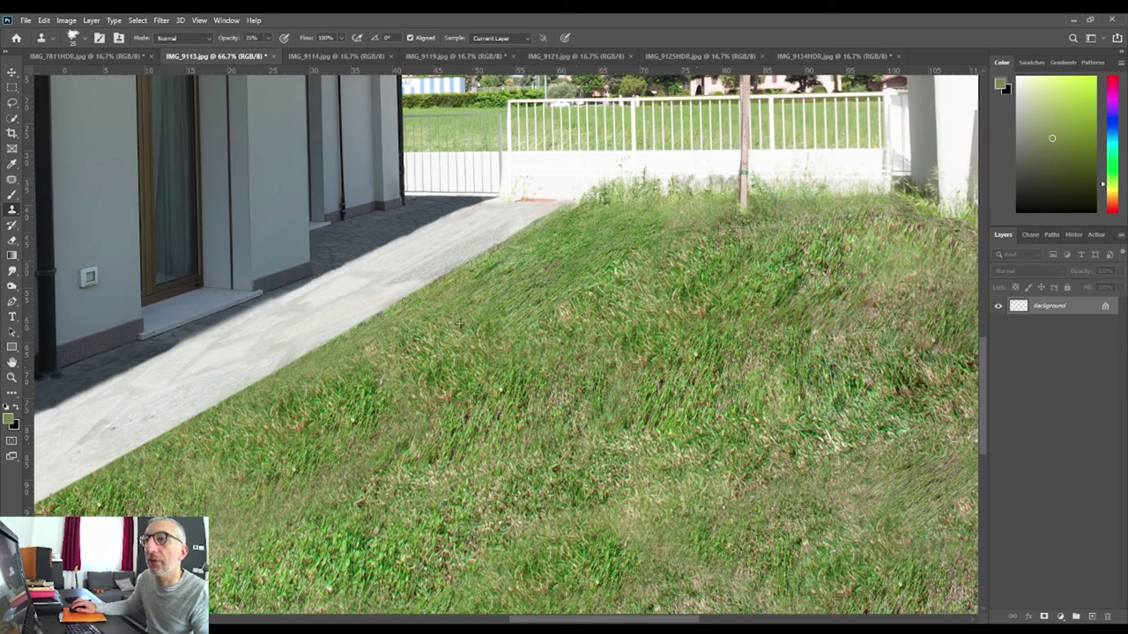
drag(390, 310, 273, 390)
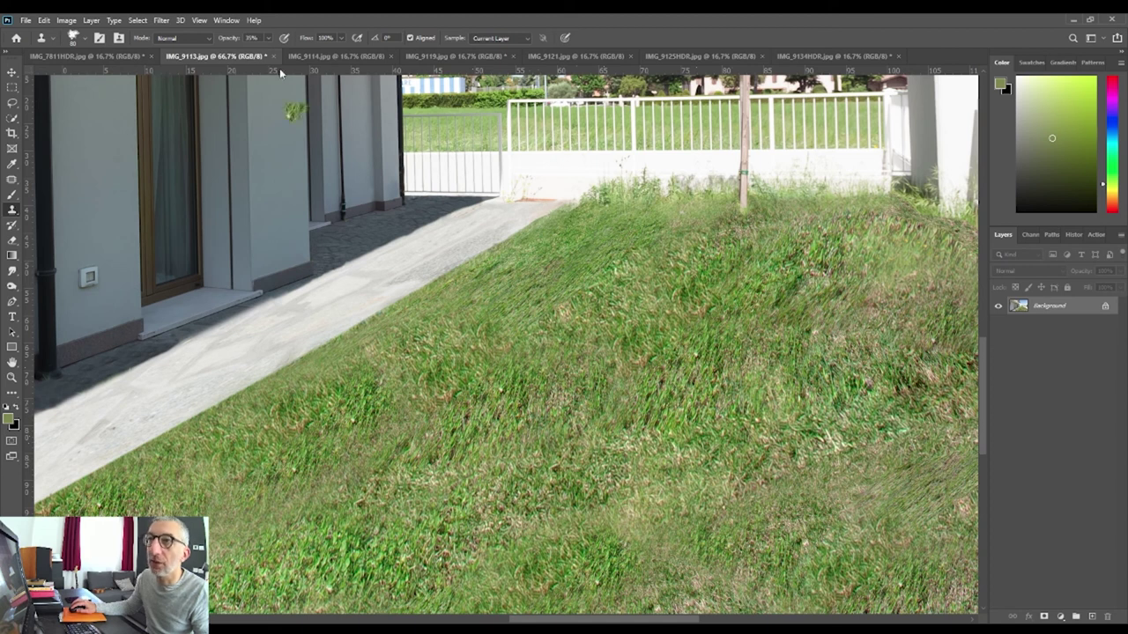
- Set clone opacity to 17%, bring the air-conditioning unit and path into view, and zoom out
key(1)
key(7)
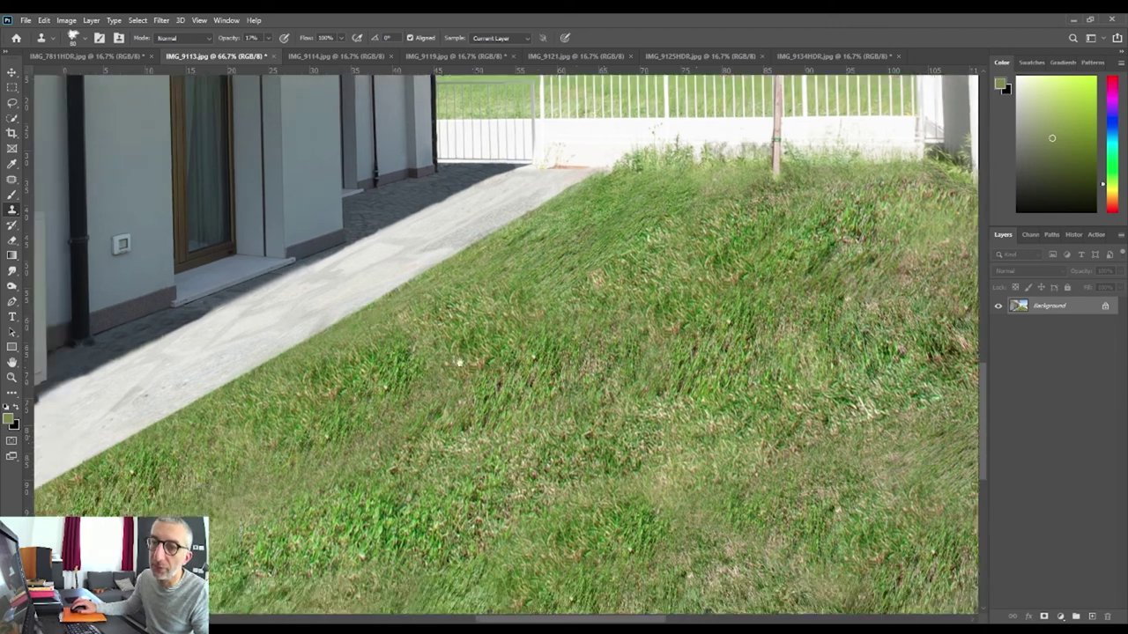
drag(339, 348, 614, 297)
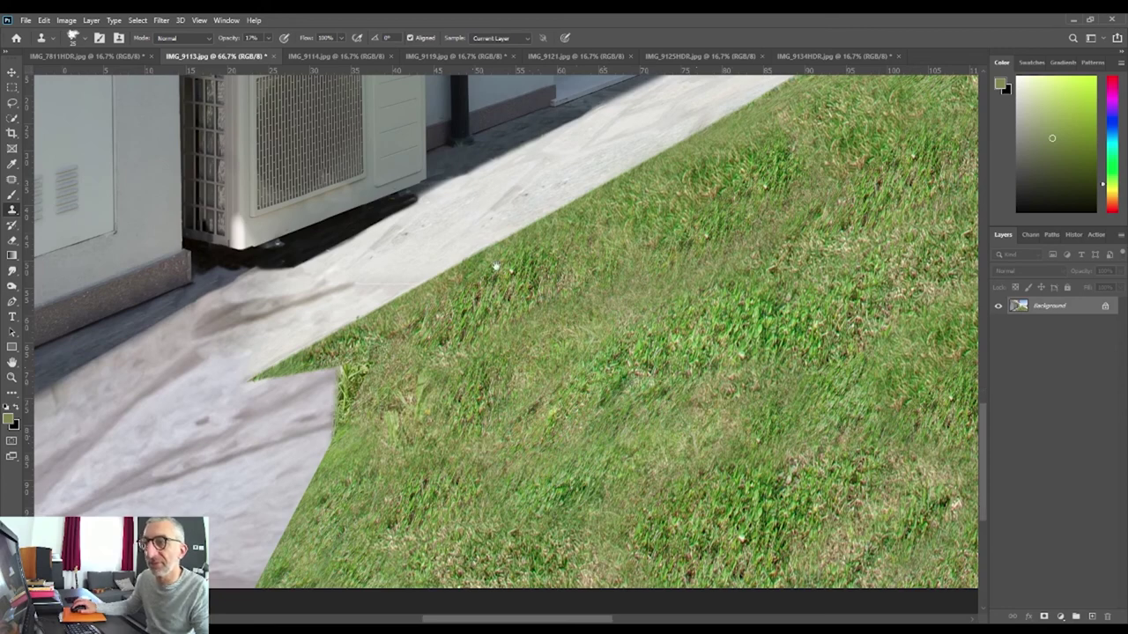
scroll(637, 157, down, 5)
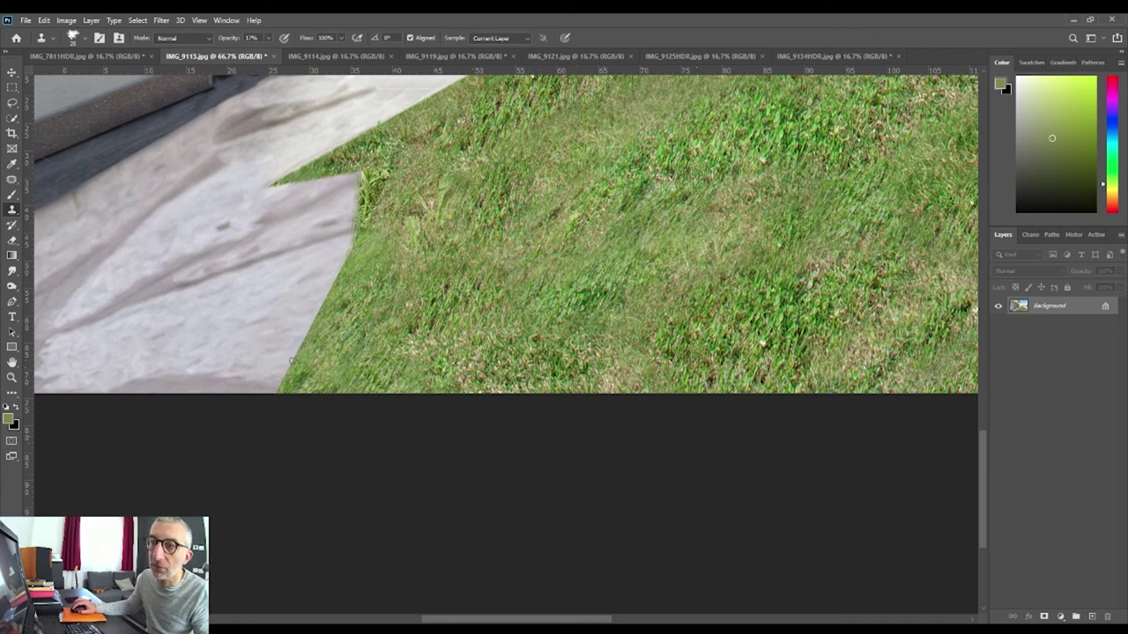
scroll(276, 390, up, 5)
scroll(354, 227, down, 5)
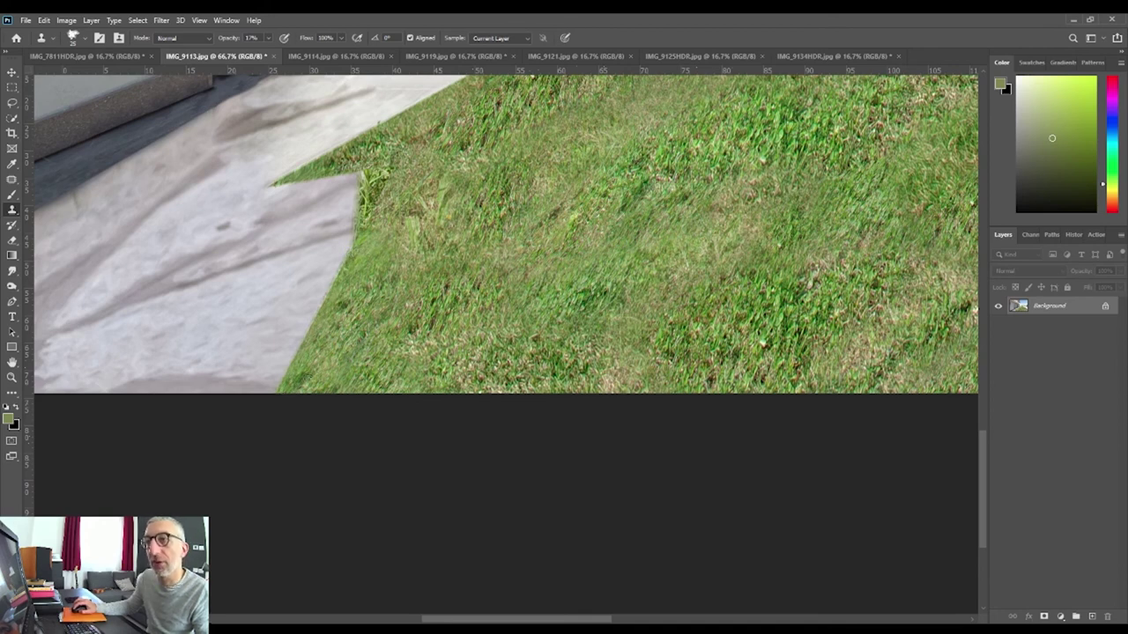
scroll(776, 150, down, 2)
scroll(775, 150, down, 2)
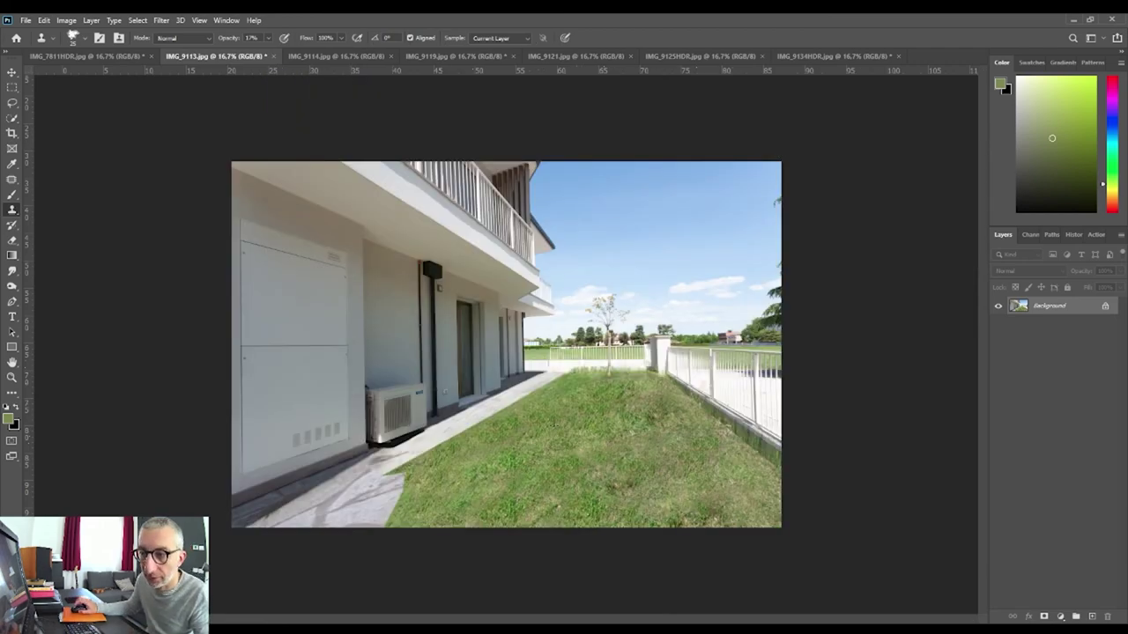
- At 25% zoom, clone along the grass-path edge near the air-conditioning unit at 62% opacity
scroll(468, 433, up, 3)
scroll(469, 433, up, 1)
scroll(467, 431, down, 1)
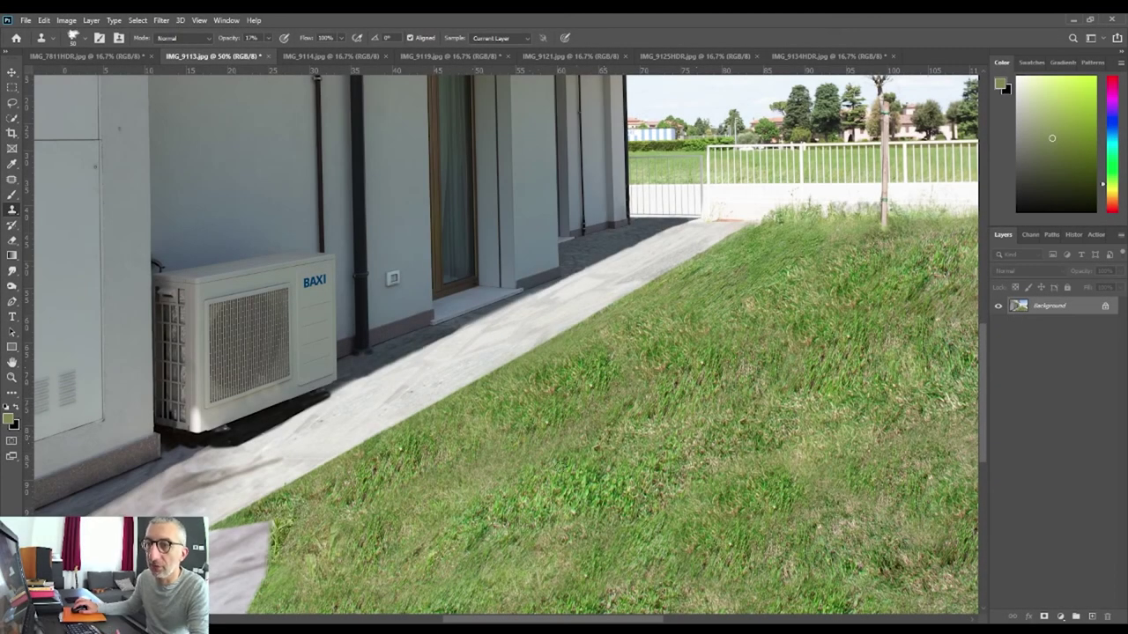
scroll(741, 473, down, 1)
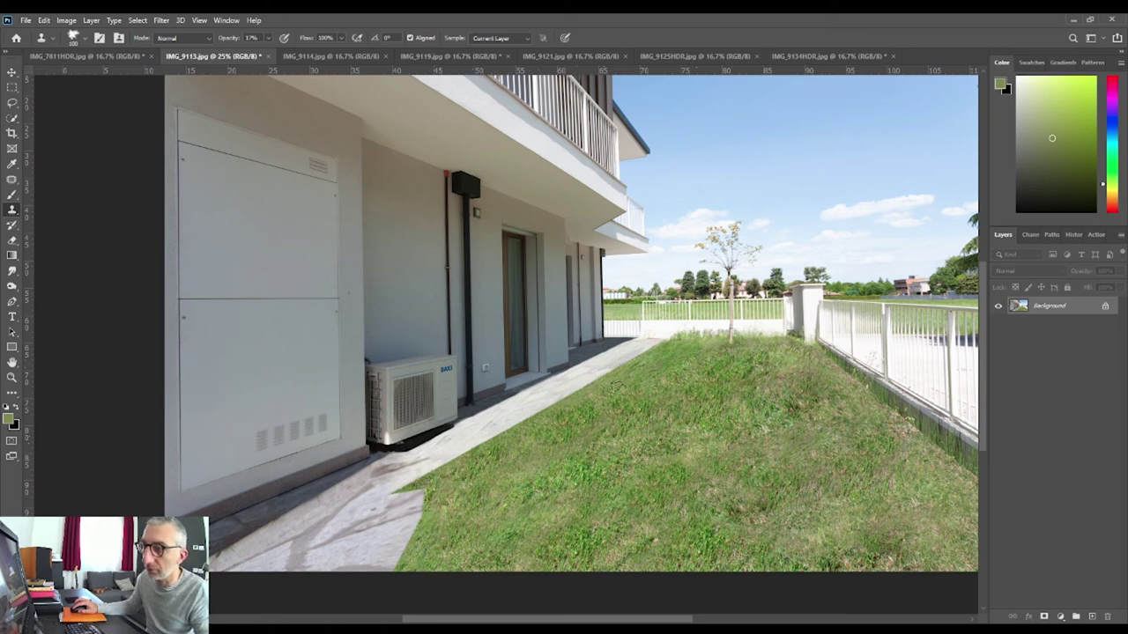
click(659, 345)
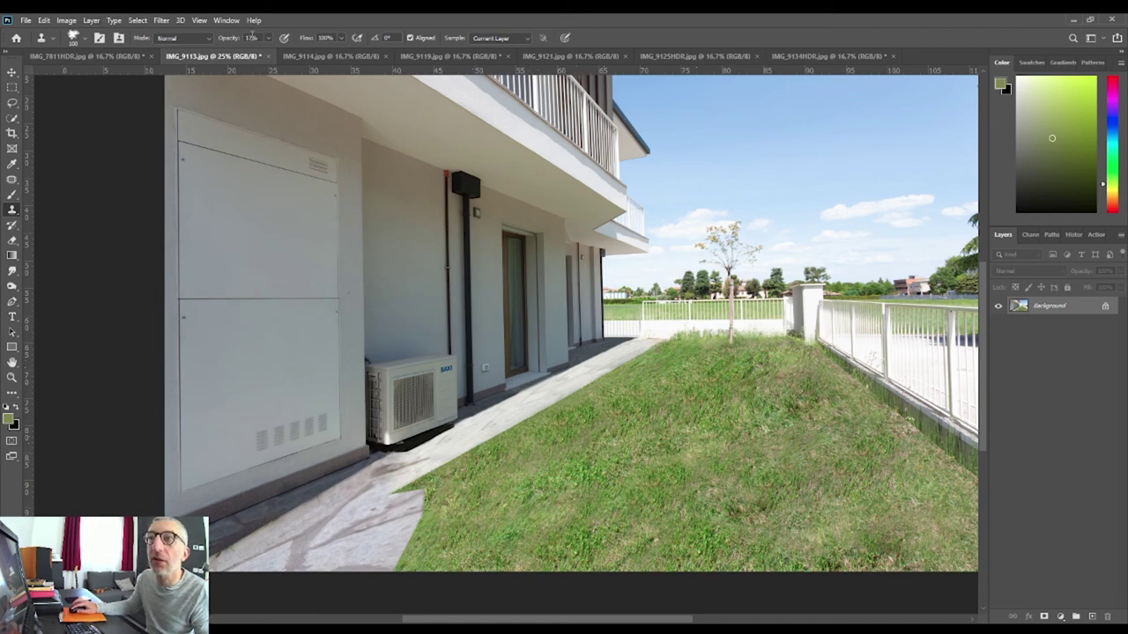
key(6)
key(2)
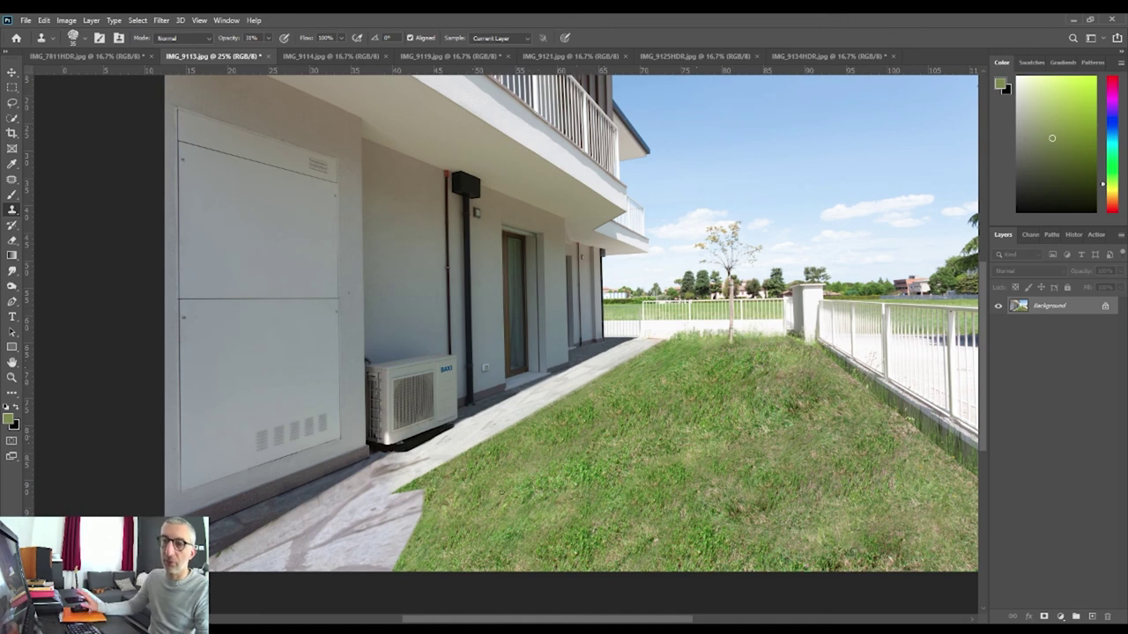
- Zoom to 200% on the gate's wall base and select the Clone Stamp tool
scroll(667, 421, down, 1)
scroll(667, 420, up, 1)
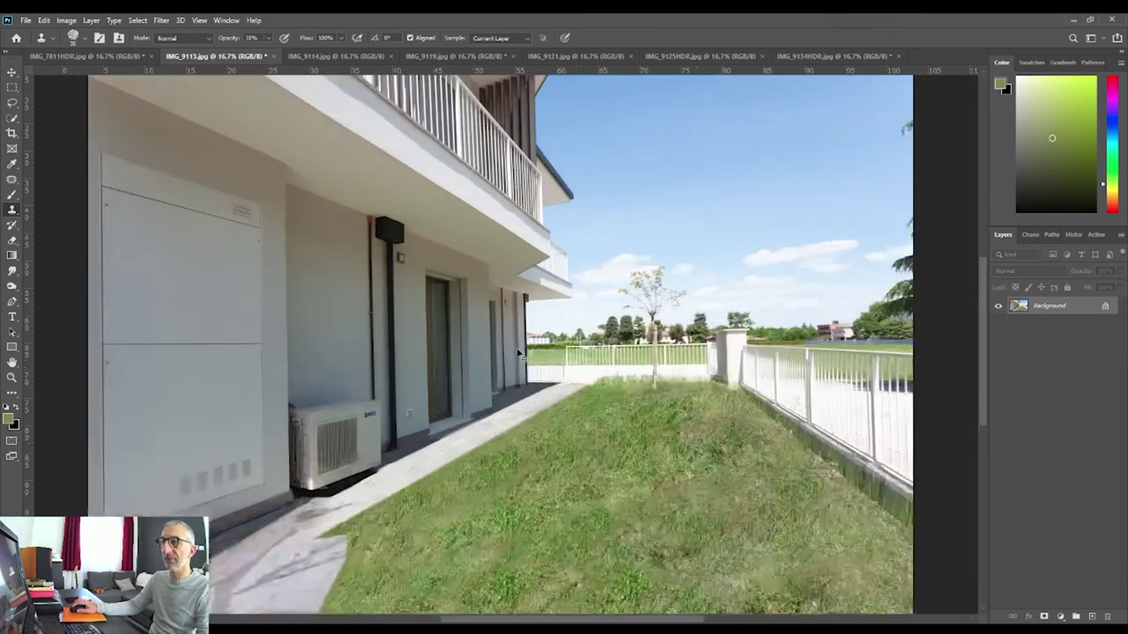
scroll(643, 410, up, 2)
scroll(624, 397, up, 2)
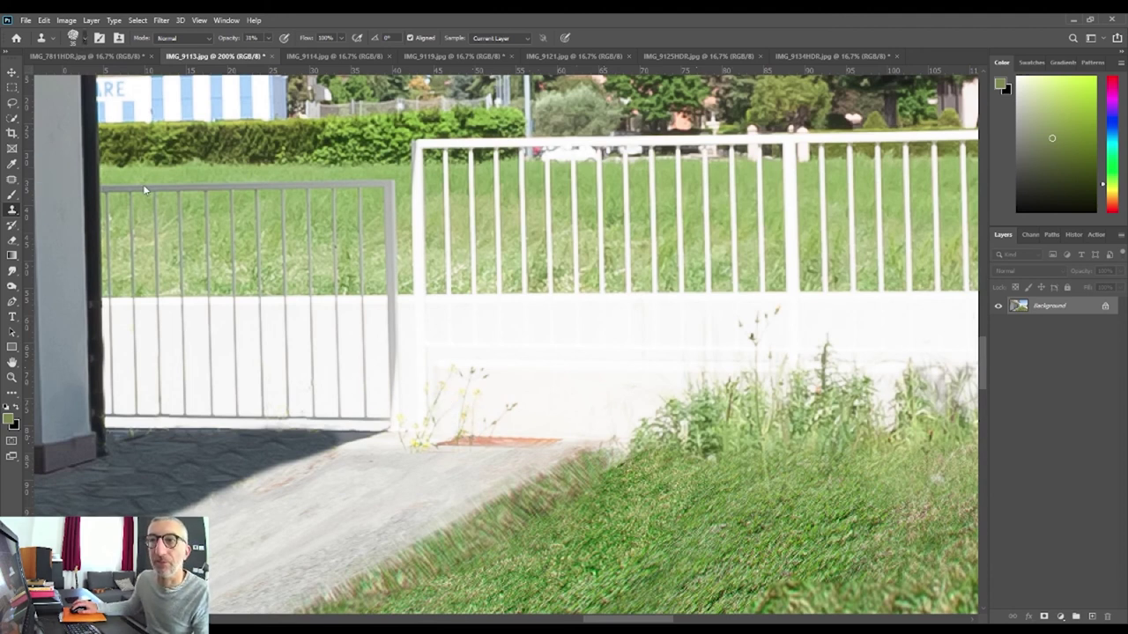
key(b)
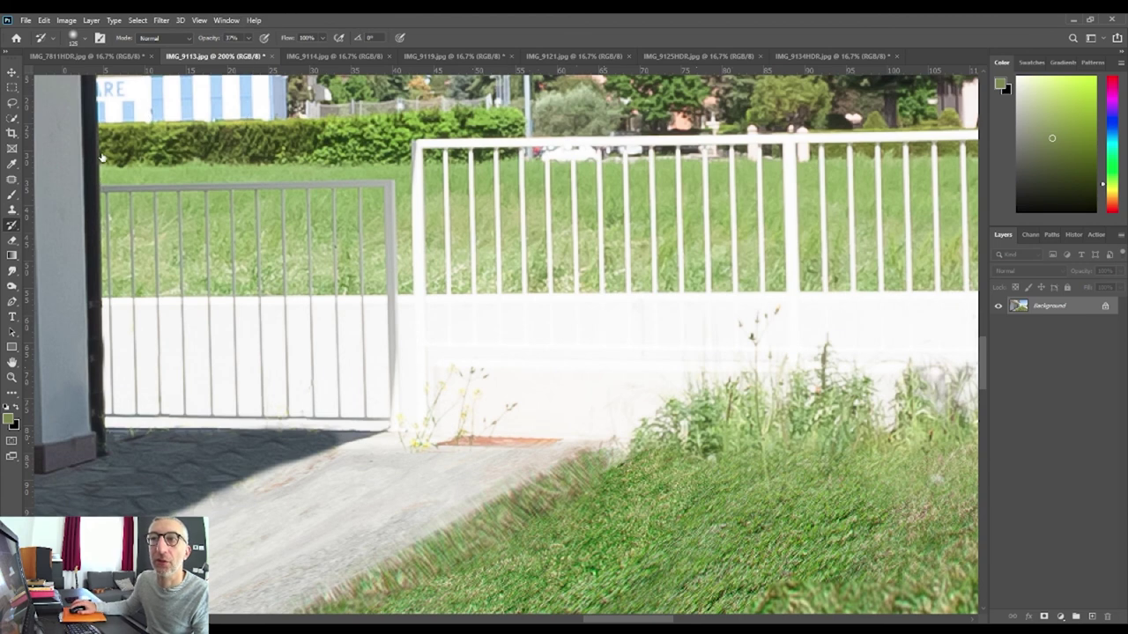
scroll(36, 136, up, 1)
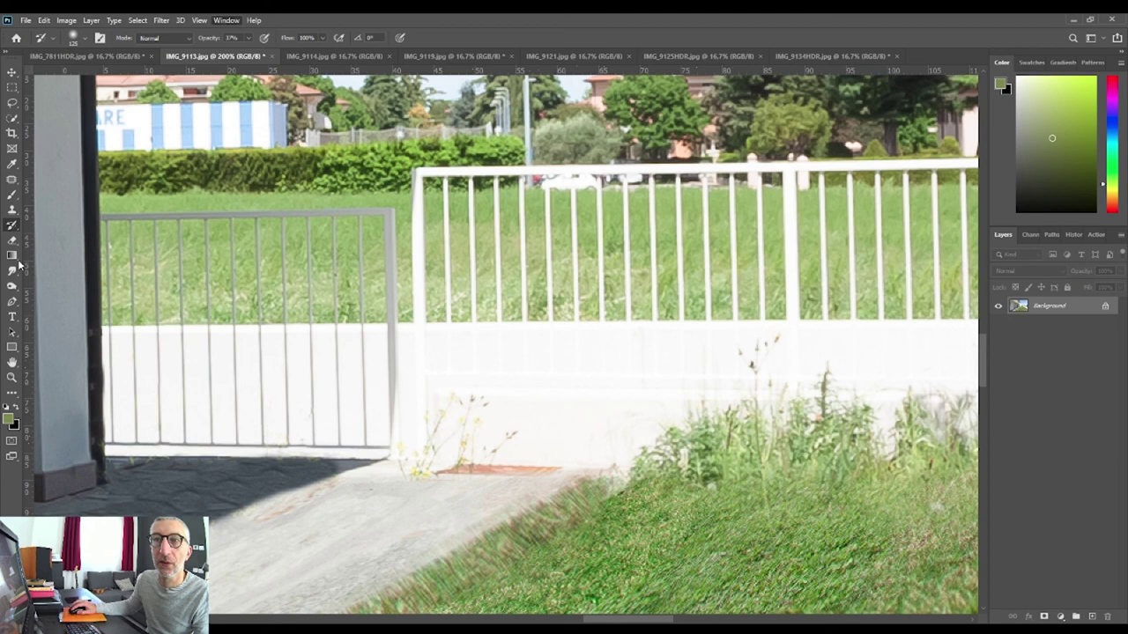
click(12, 211)
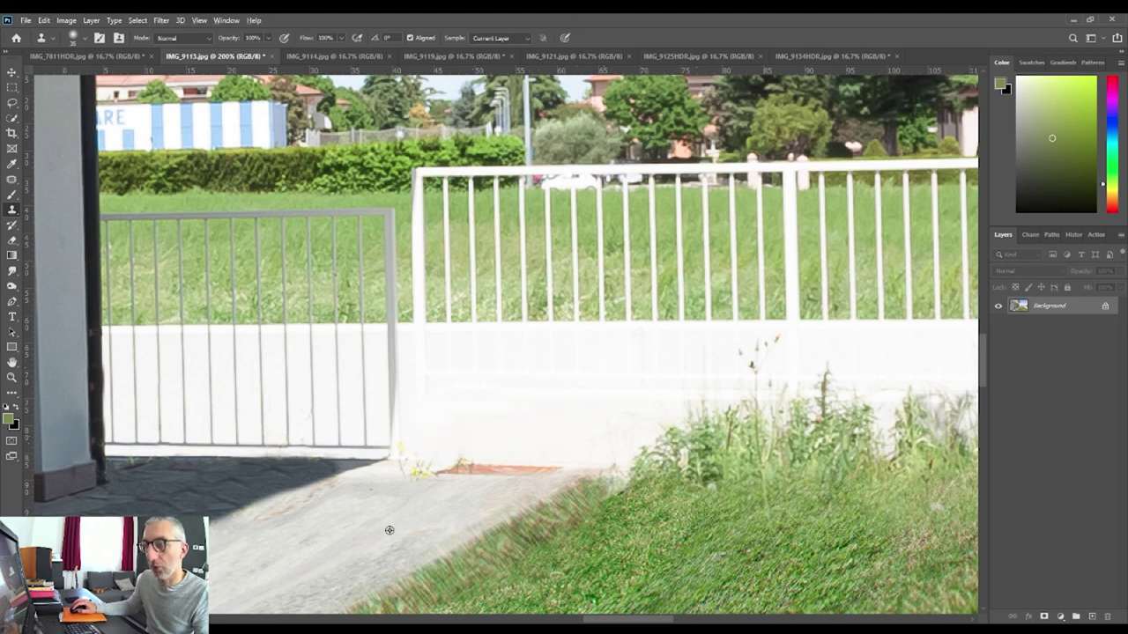
- Clone clean paving over the weeds at the wall base, undoing the reddish patch, then zoom out
drag(413, 494, 412, 480)
key(ctrl+z)
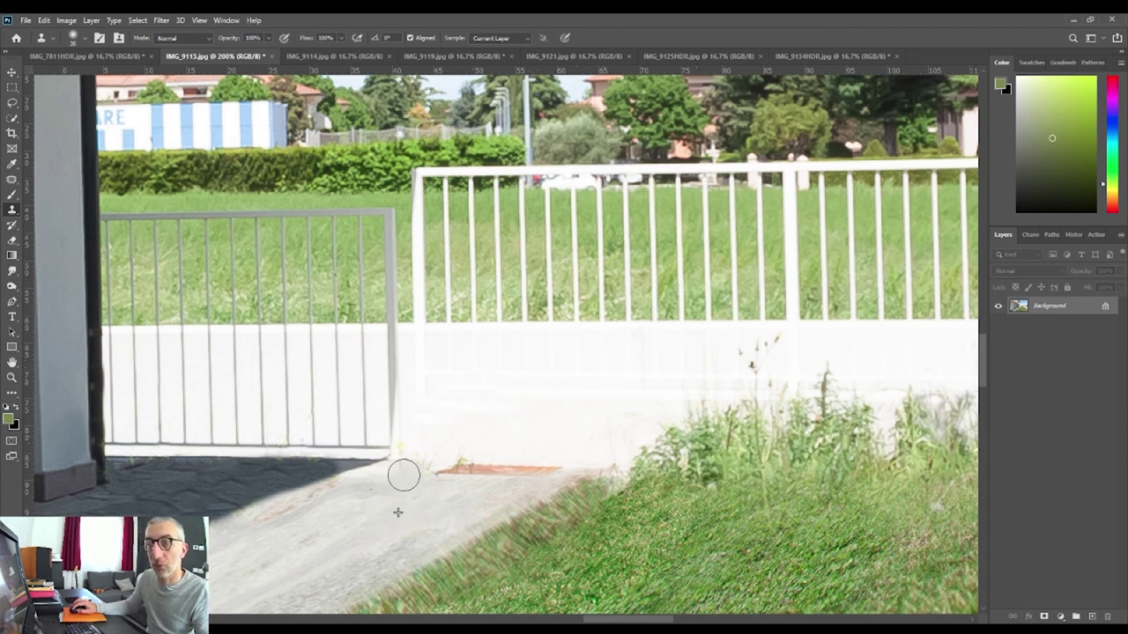
alt+click(425, 416)
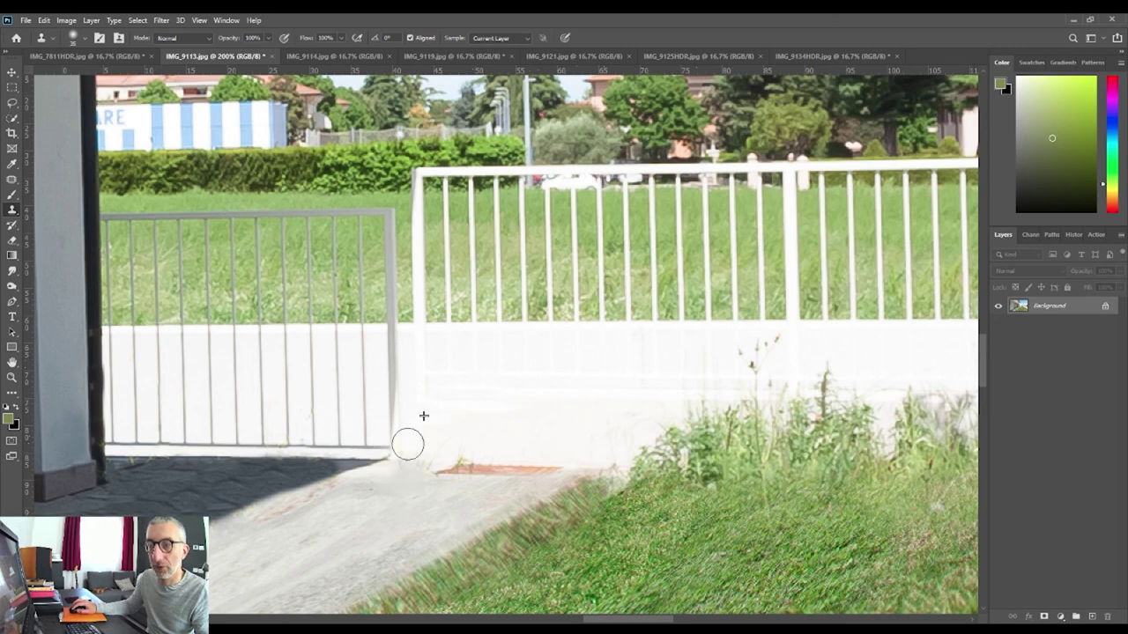
scroll(595, 471, down, 3)
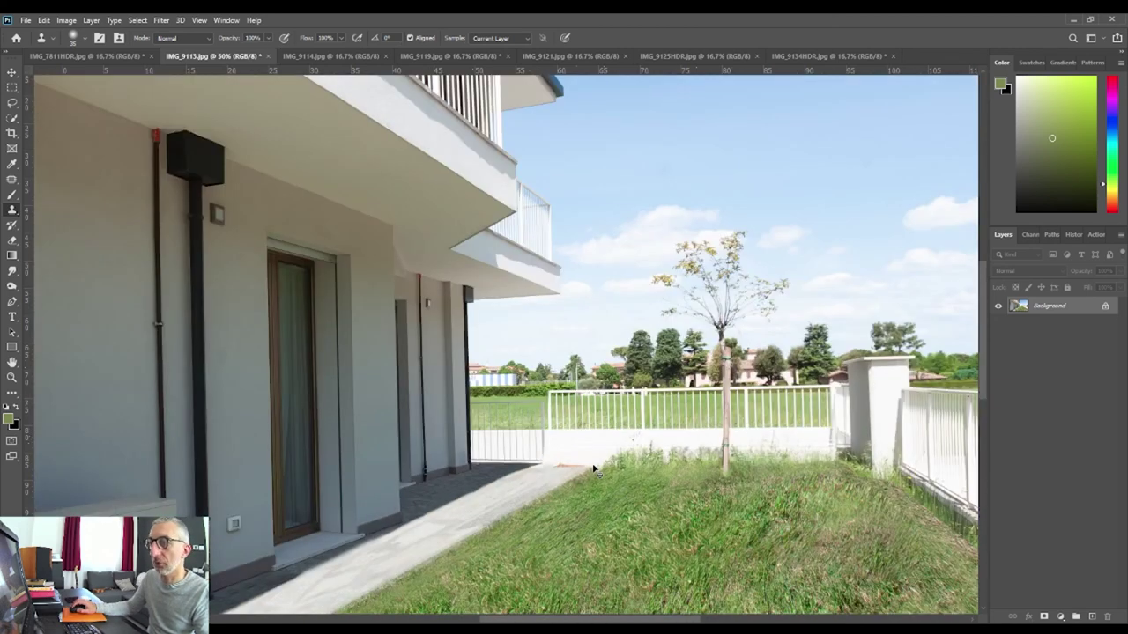
scroll(595, 471, down, 1)
scroll(616, 480, down, 1)
scroll(793, 525, down, 1)
scroll(765, 502, down, 1)
scroll(765, 502, up, 1)
scroll(763, 501, up, 1)
scroll(763, 500, down, 1)
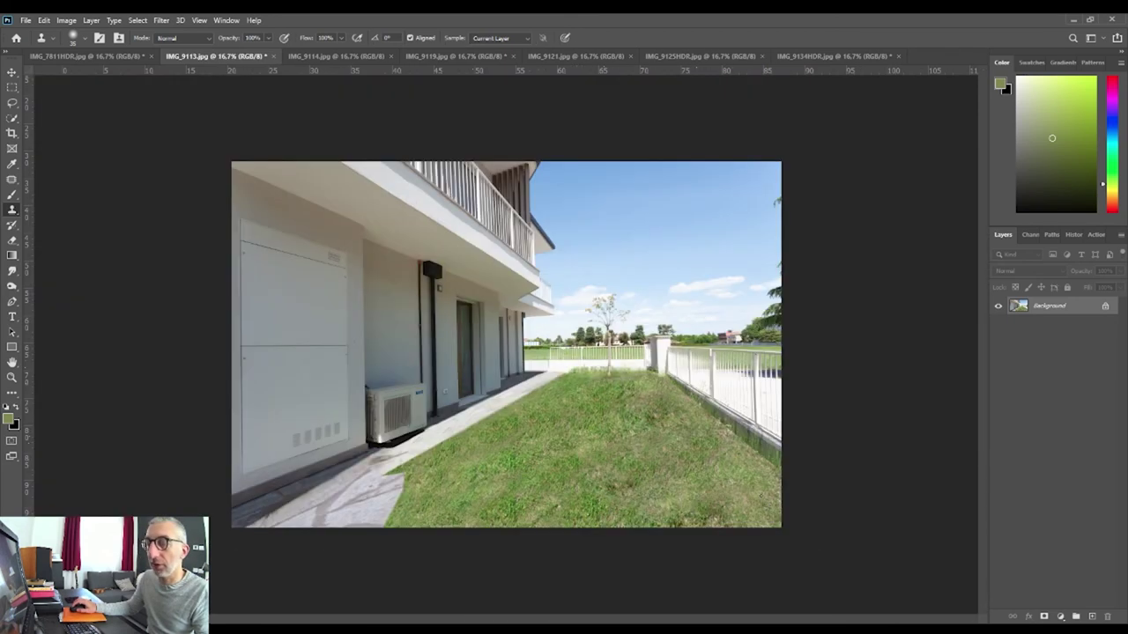
- In History, view the original IMG_9113.jpg snapshot, then return to the last Clone Stamp state
click(1073, 235)
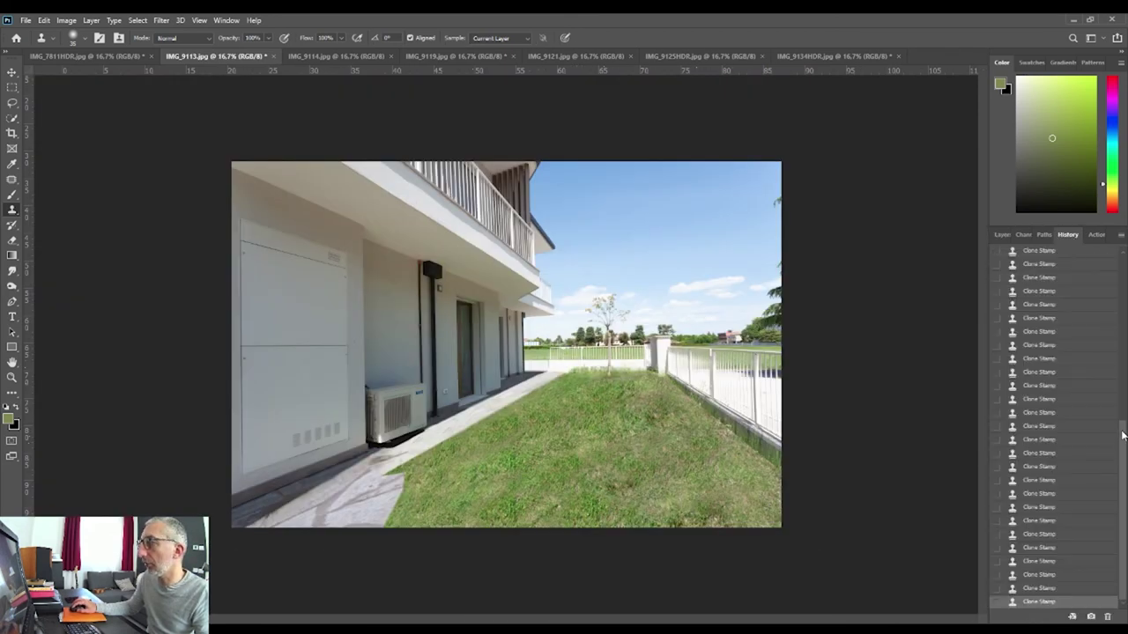
drag(1121, 435, 1121, 256)
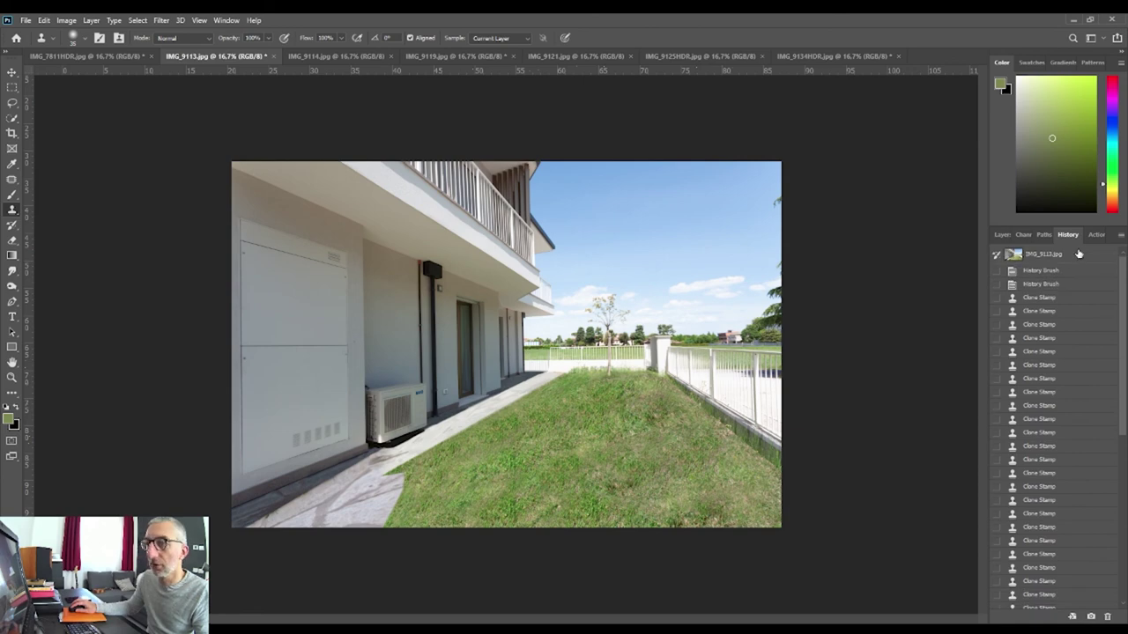
click(1078, 254)
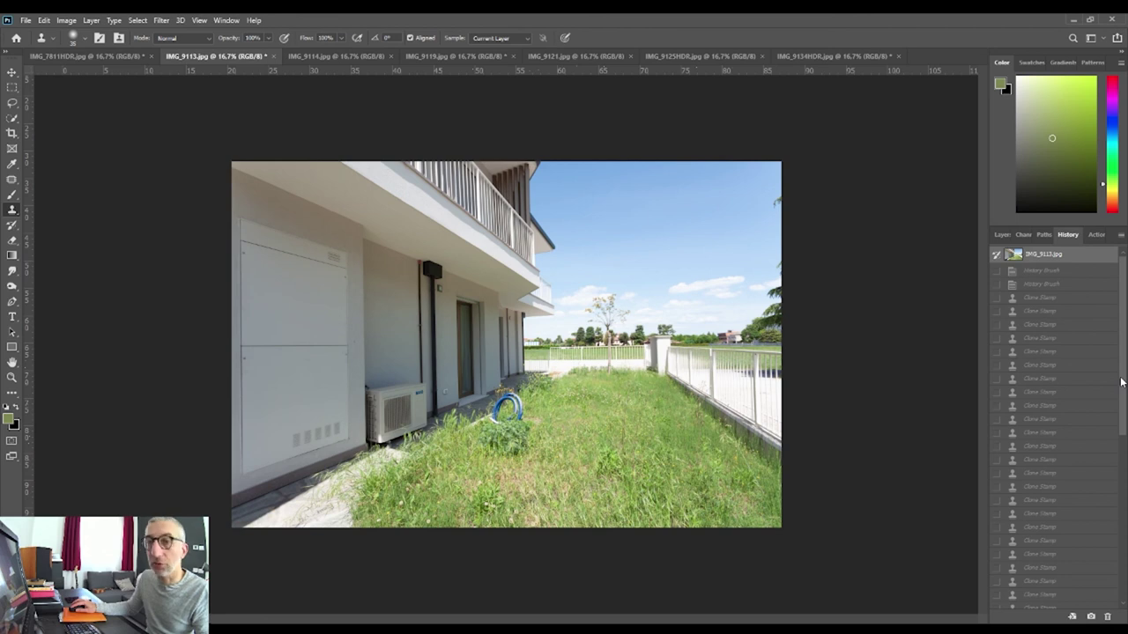
drag(1122, 381, 1123, 598)
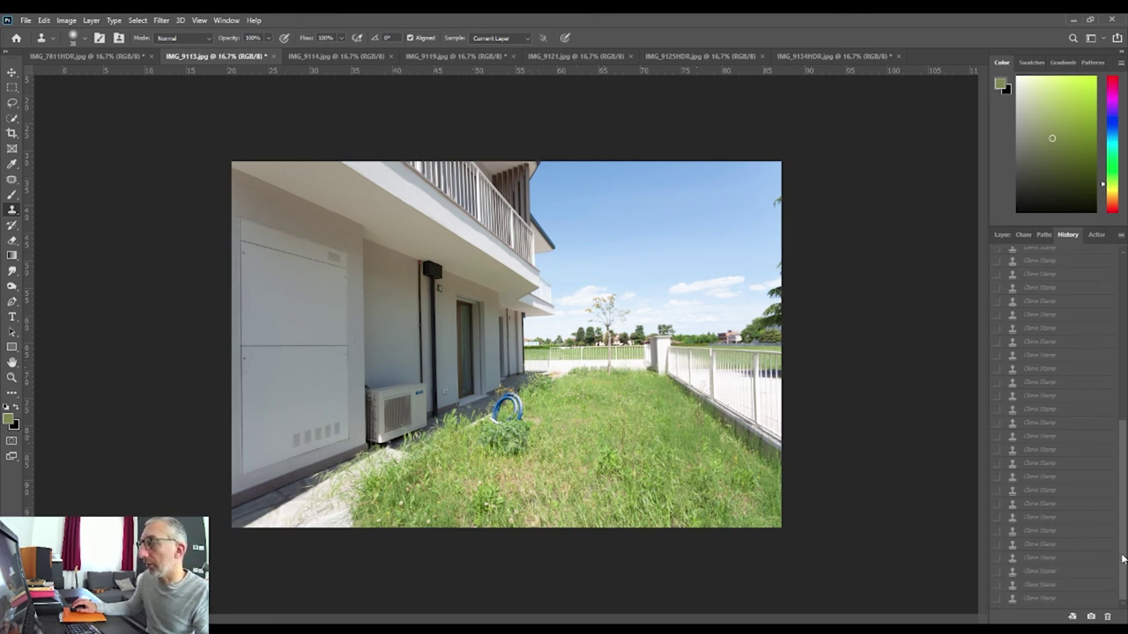
click(1087, 602)
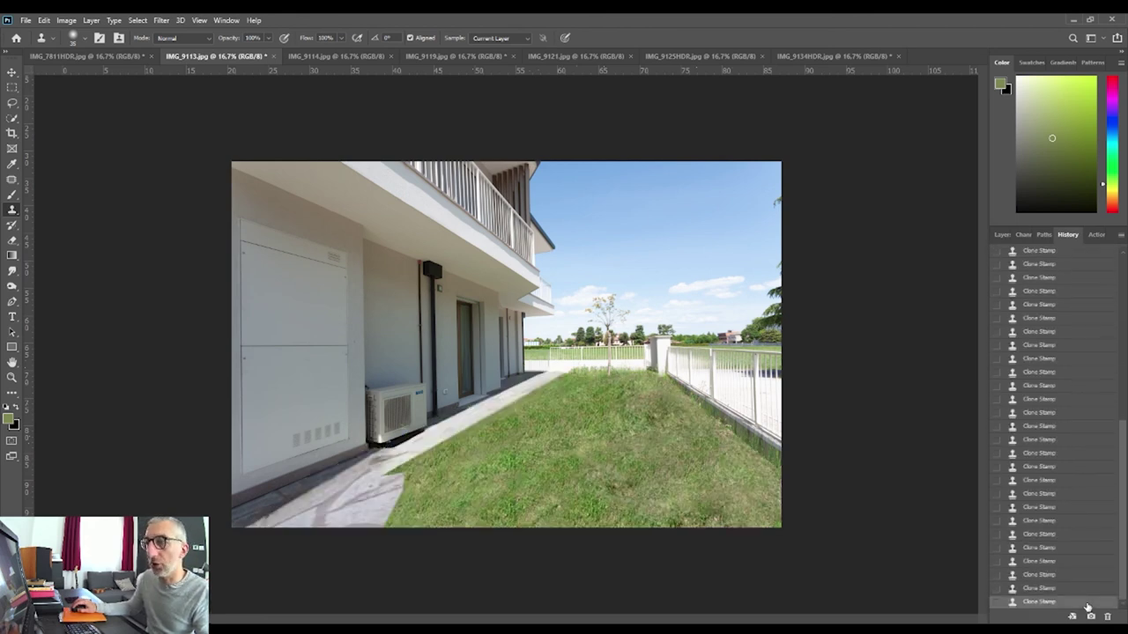